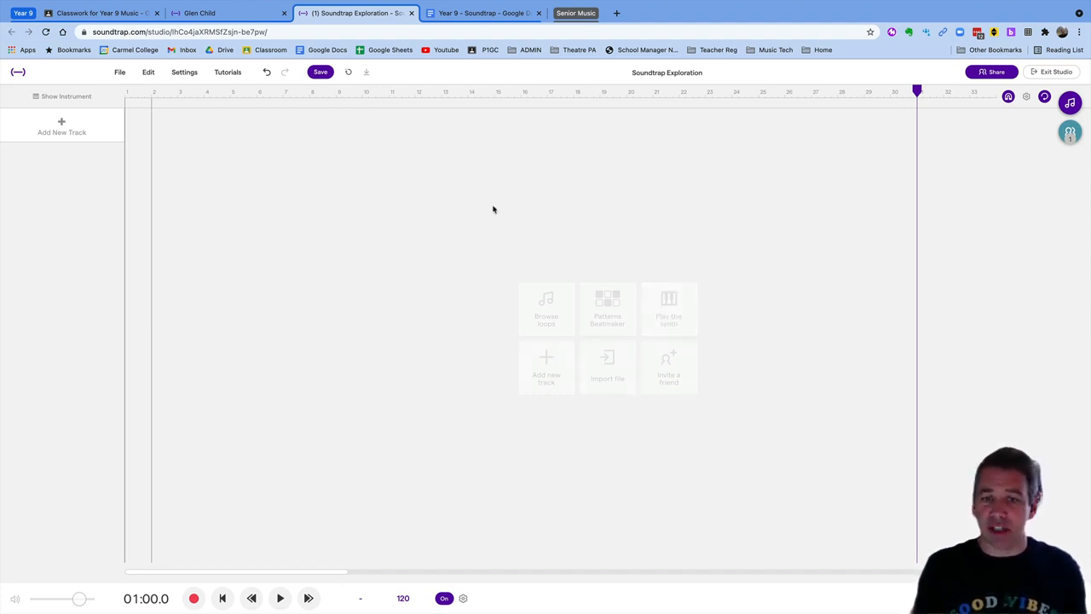
Add a Drum and beats track, creating a Vanilla drum machine with Kick, Snare and Hihat rows
{"action": "left_click", "coordinate": [60, 125]}
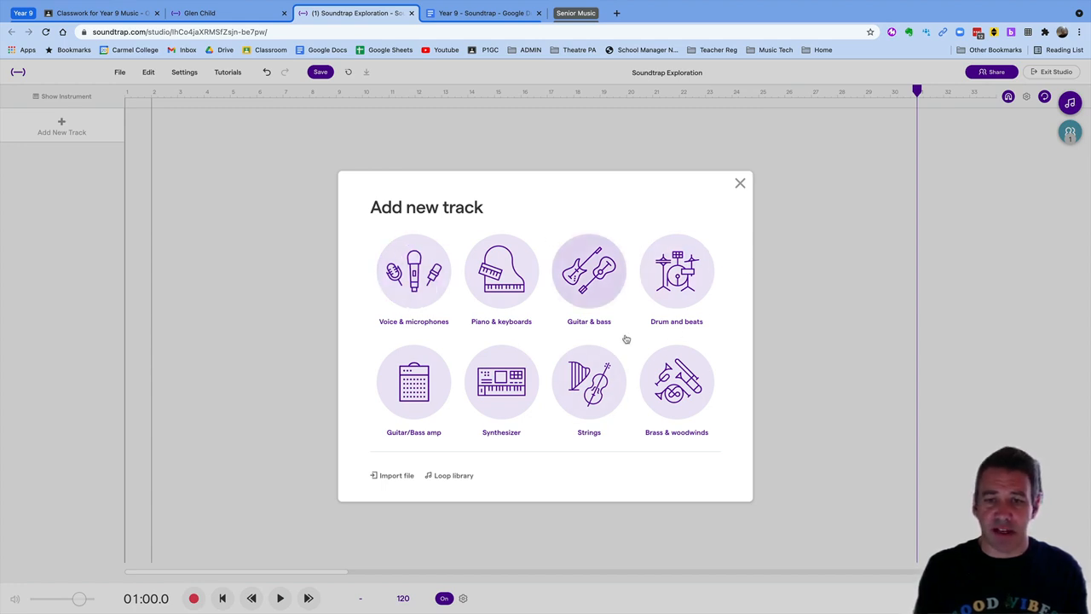
{"action": "left_click", "coordinate": [682, 271]}
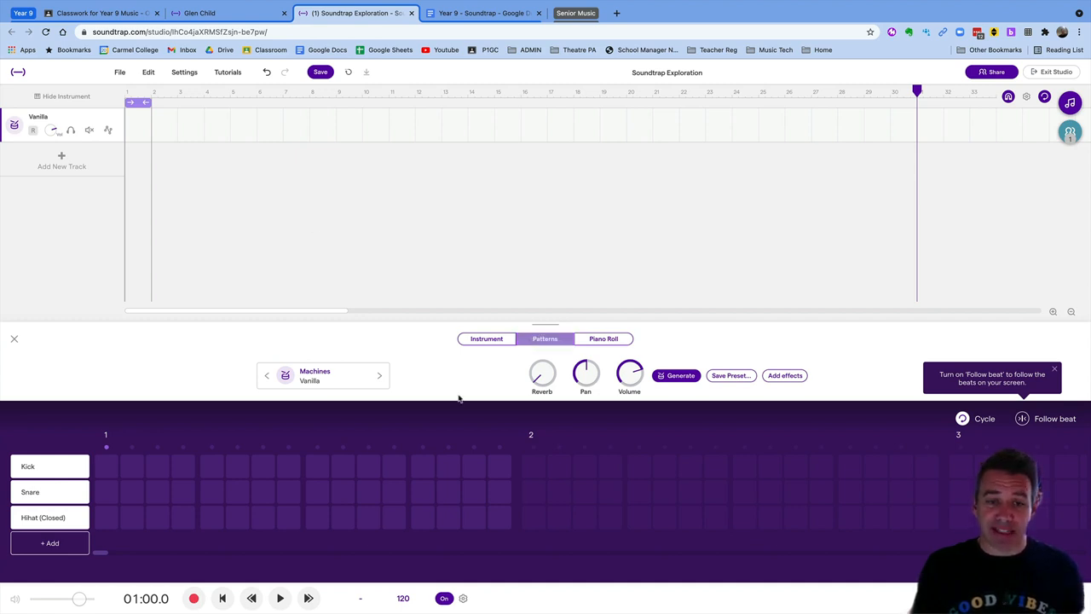
Try a couple of closed hihat steps, then audition the A, D, 8 and Q drum pads
{"action": "left_click", "coordinate": [107, 518]}
{"action": "left_click", "coordinate": [135, 520]}
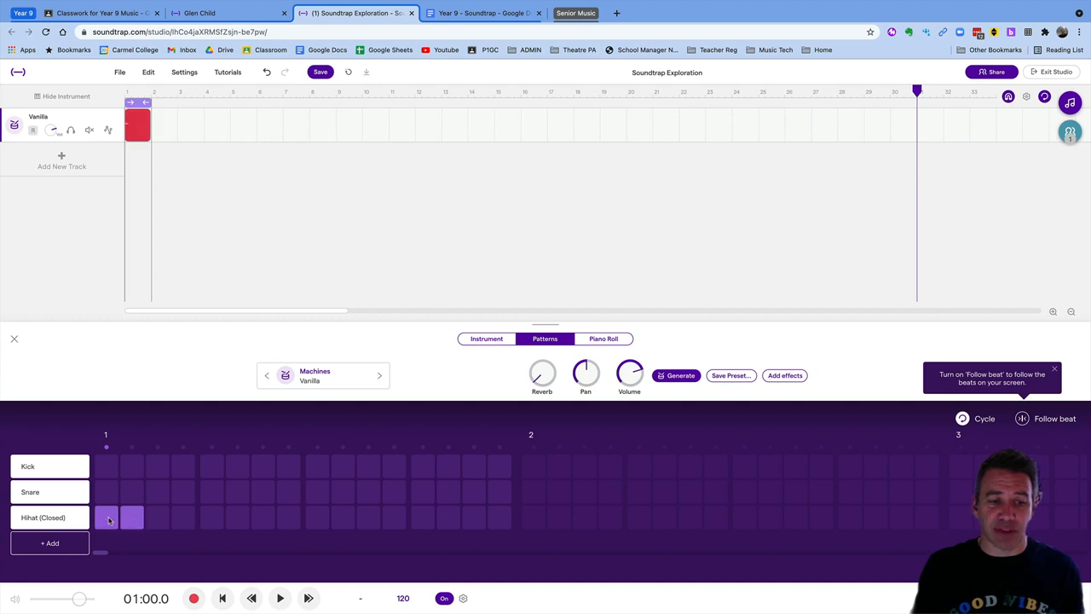
{"action": "left_click", "coordinate": [109, 521]}
{"action": "left_click", "coordinate": [487, 341]}
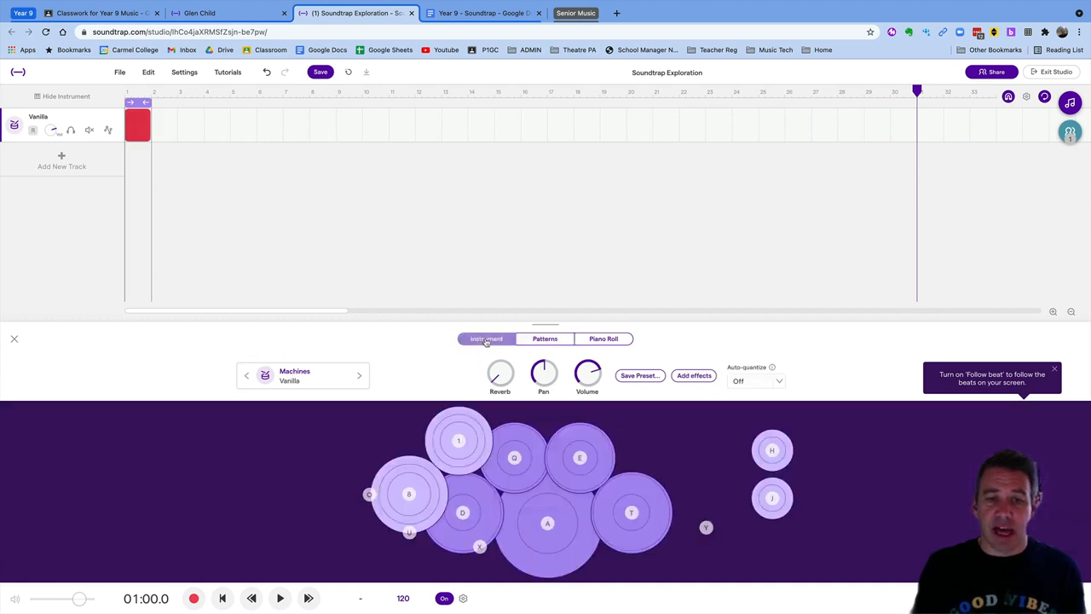
{"action": "left_click", "coordinate": [554, 524]}
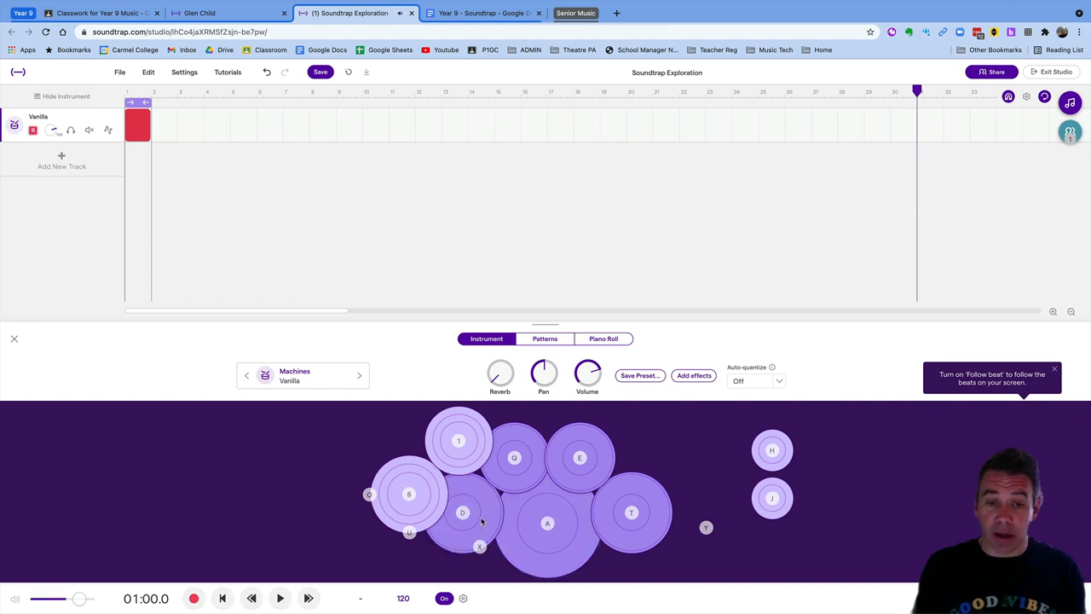
{"action": "left_click", "coordinate": [481, 522]}
{"action": "left_click", "coordinate": [409, 497]}
{"action": "left_click", "coordinate": [414, 497]}
{"action": "left_click", "coordinate": [523, 459]}
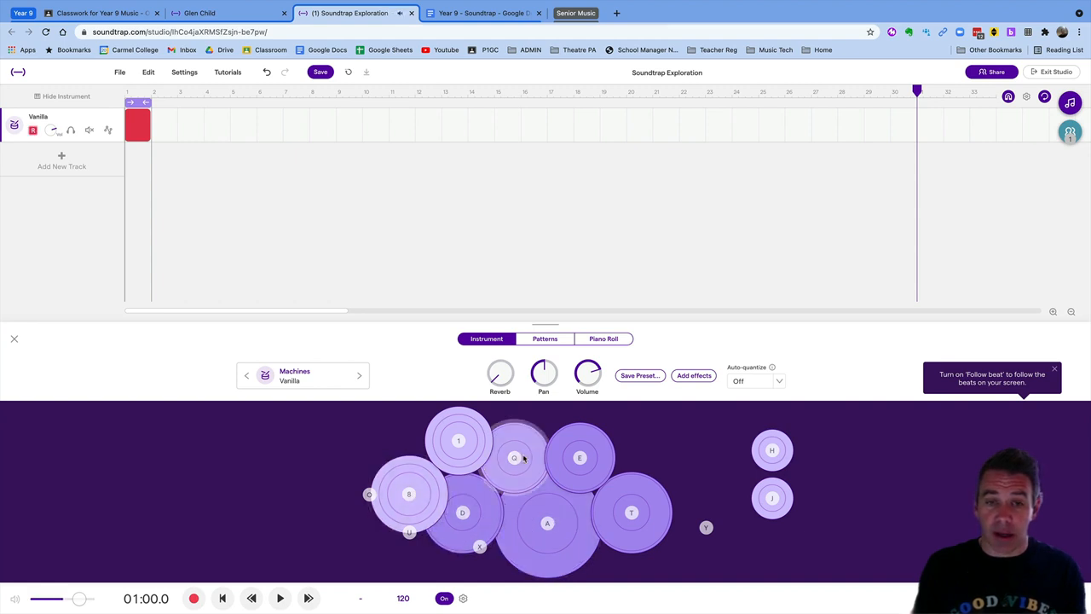
Draw a note near C1 at the clip start in the Piano Roll, adding a Rimshot row to the pattern
{"action": "left_click", "coordinate": [610, 339]}
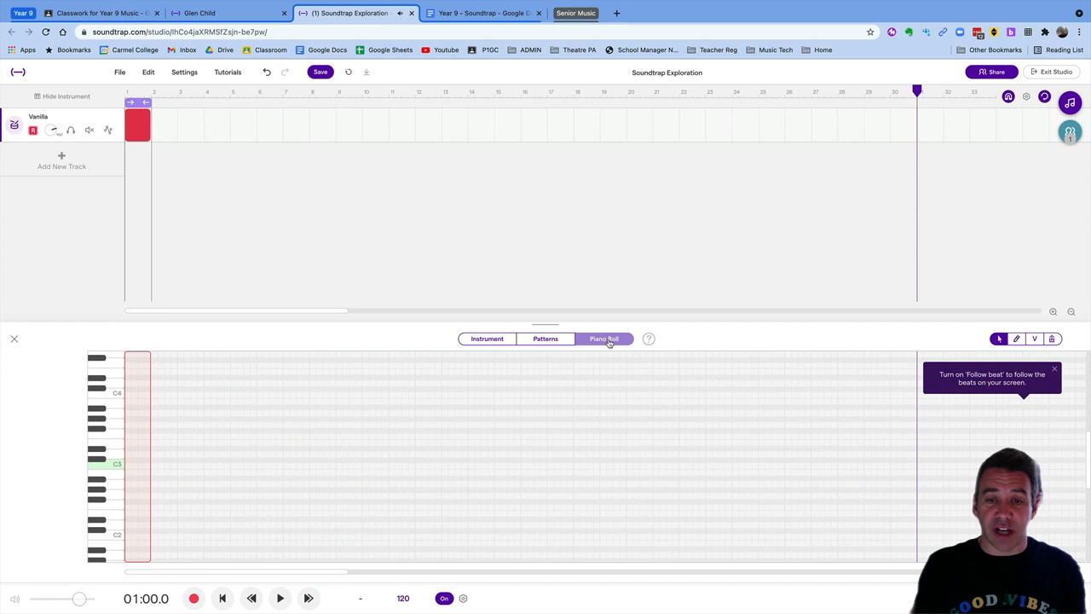
{"action": "left_click", "coordinate": [1018, 340]}
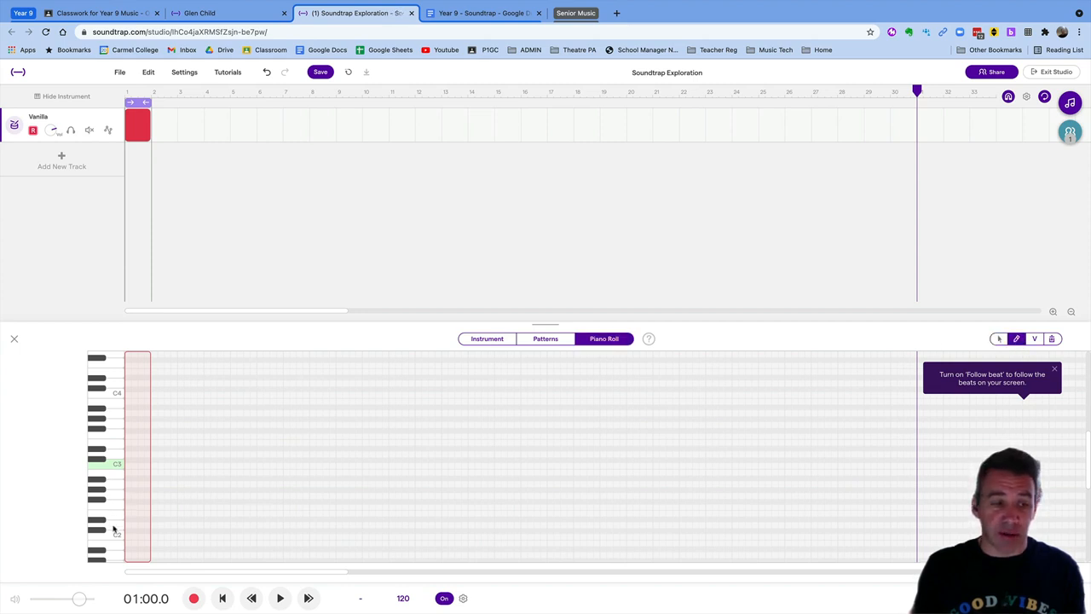
{"action": "scroll", "coordinate": [114, 527], "scroll_direction": "up", "scroll_amount": 1}
{"action": "scroll", "coordinate": [114, 526], "scroll_direction": "down", "scroll_amount": 3}
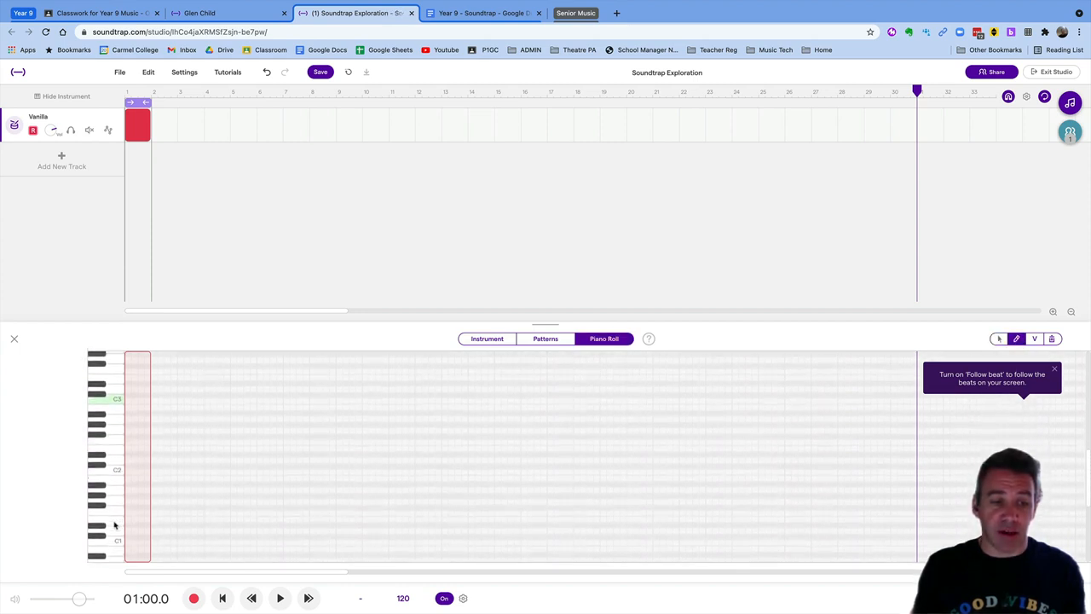
{"action": "scroll", "coordinate": [115, 526], "scroll_direction": "down", "scroll_amount": 1}
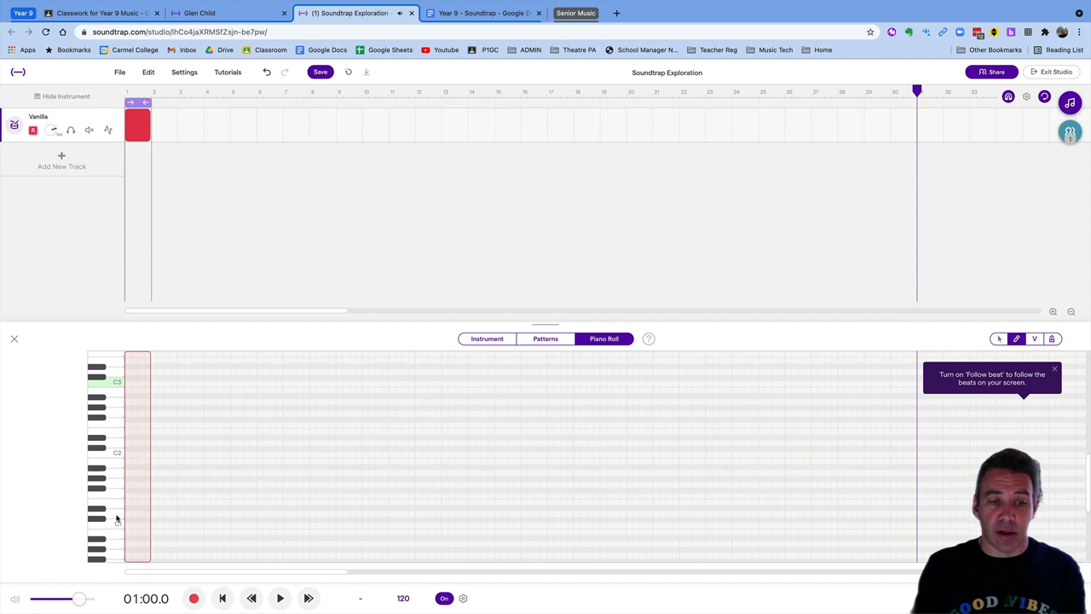
{"action": "left_click", "coordinate": [128, 520]}
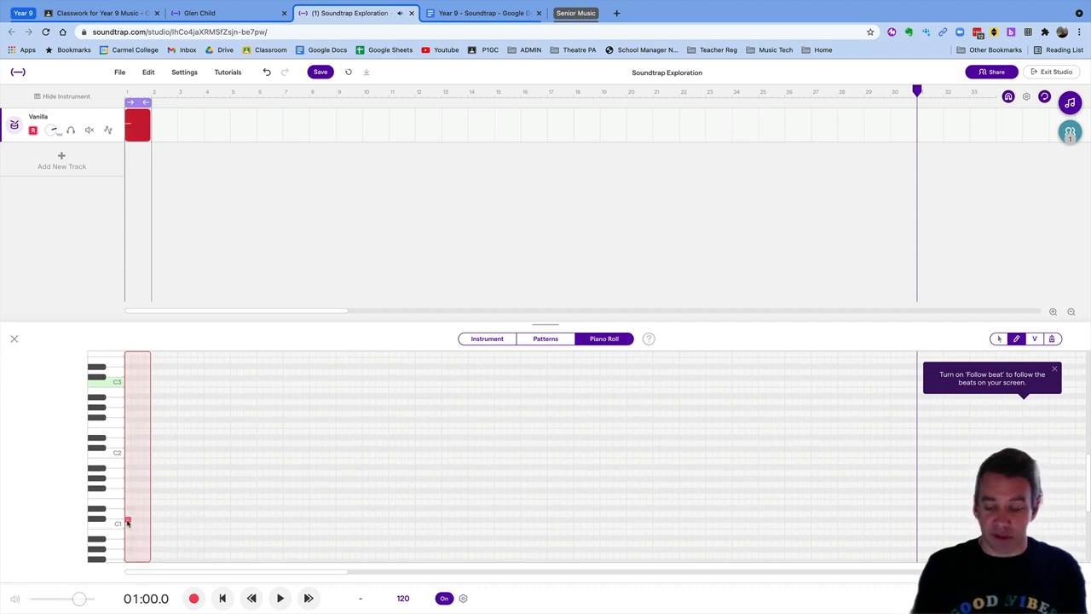
{"action": "left_click", "coordinate": [547, 343]}
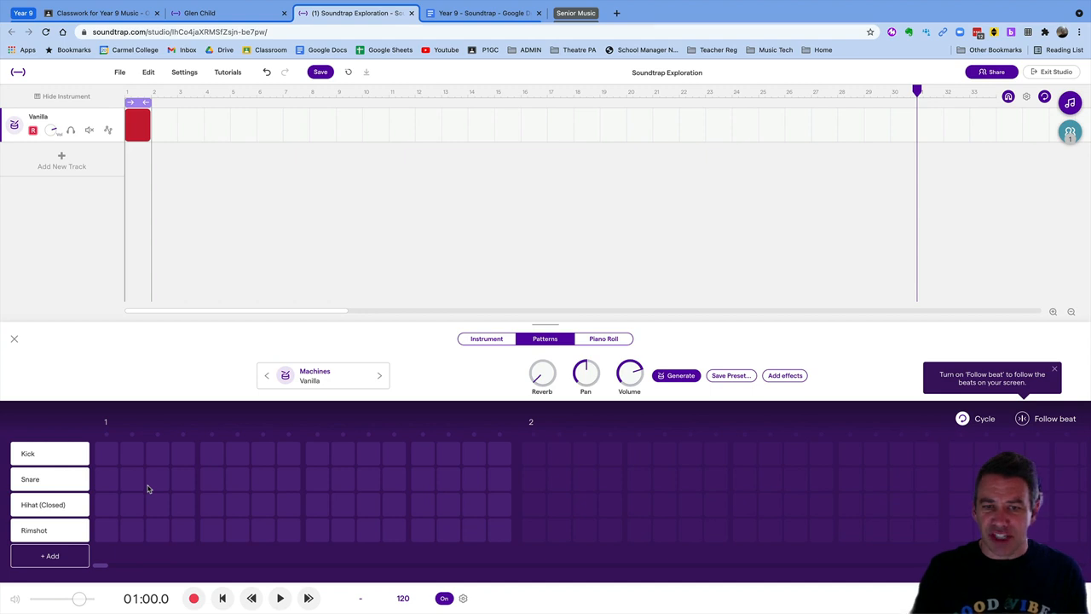
Place kicks on steps 1 and 9 and snares on steps 5 and 13
{"action": "left_click", "coordinate": [110, 461]}
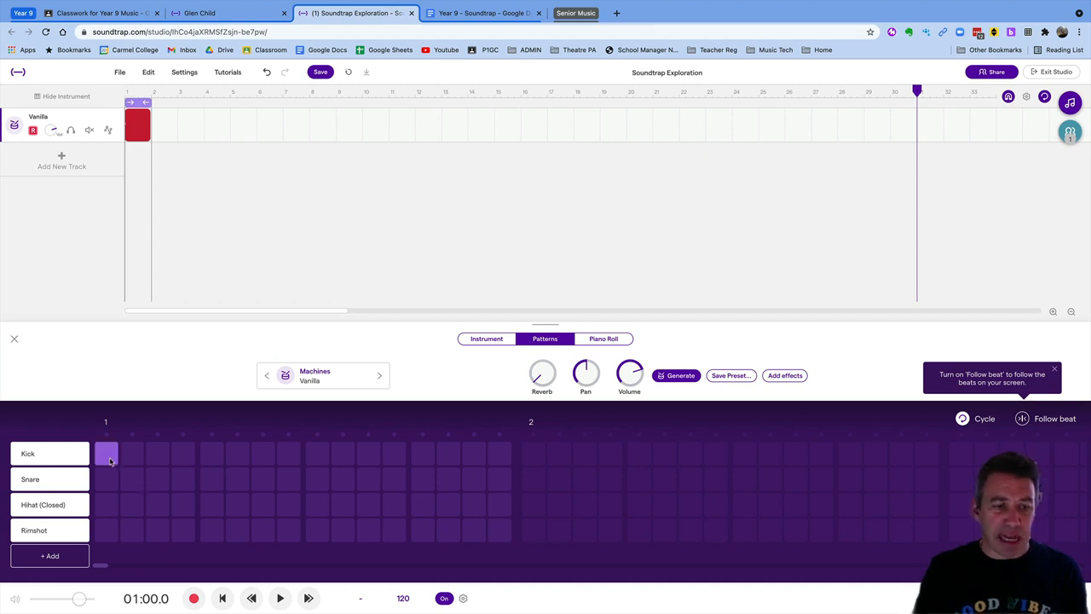
{"action": "left_click", "coordinate": [317, 455]}
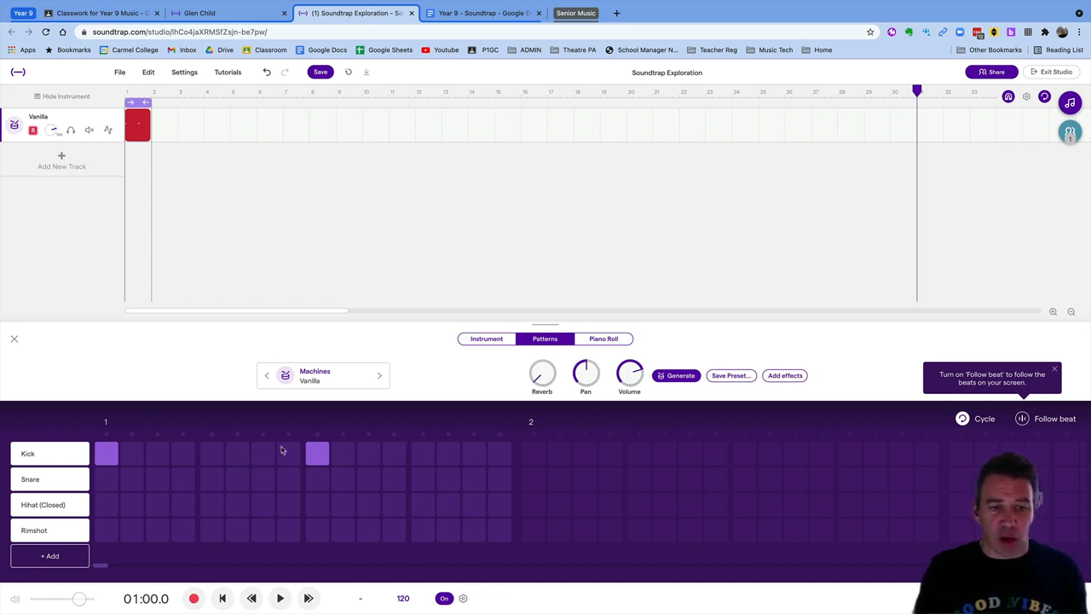
{"action": "left_click", "coordinate": [214, 483]}
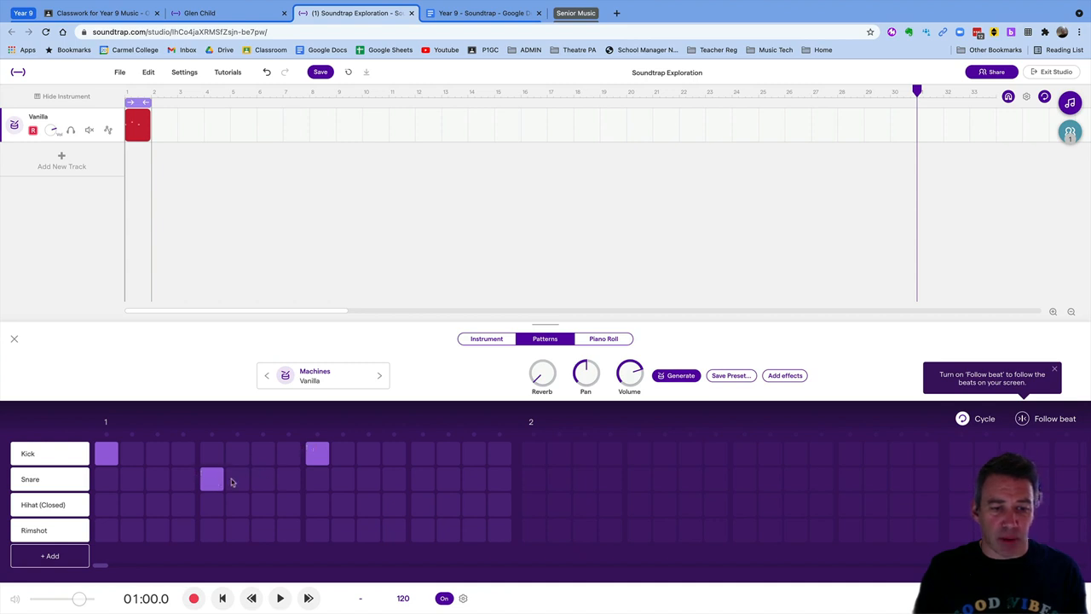
{"action": "left_click", "coordinate": [422, 481]}
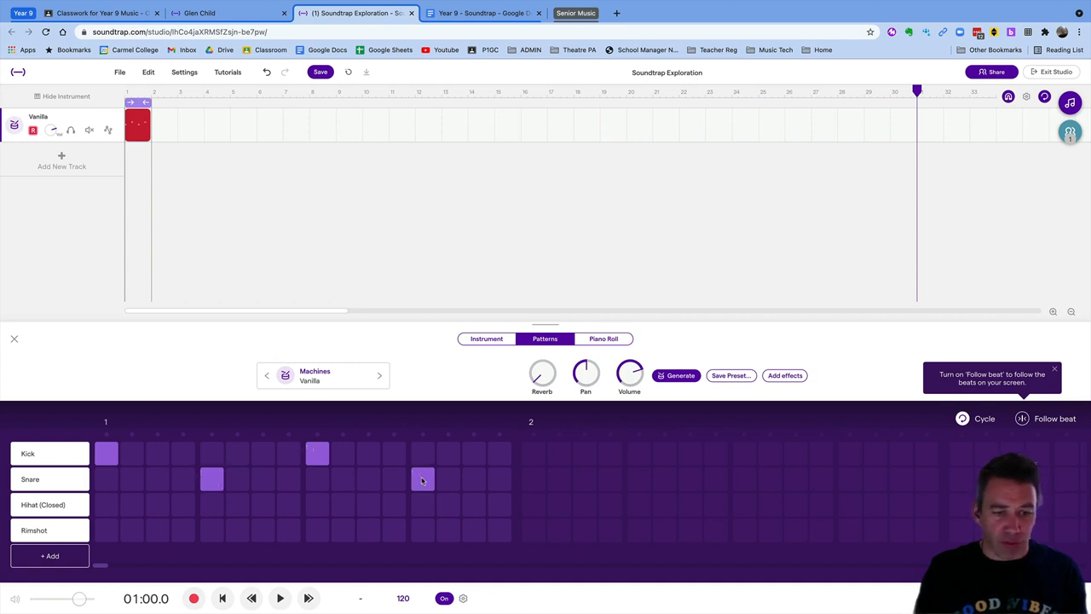
Add closed hihats on every odd step: 1, 3, 5, 7, 9, 11, 13 and 15
{"action": "left_click", "coordinate": [108, 508]}
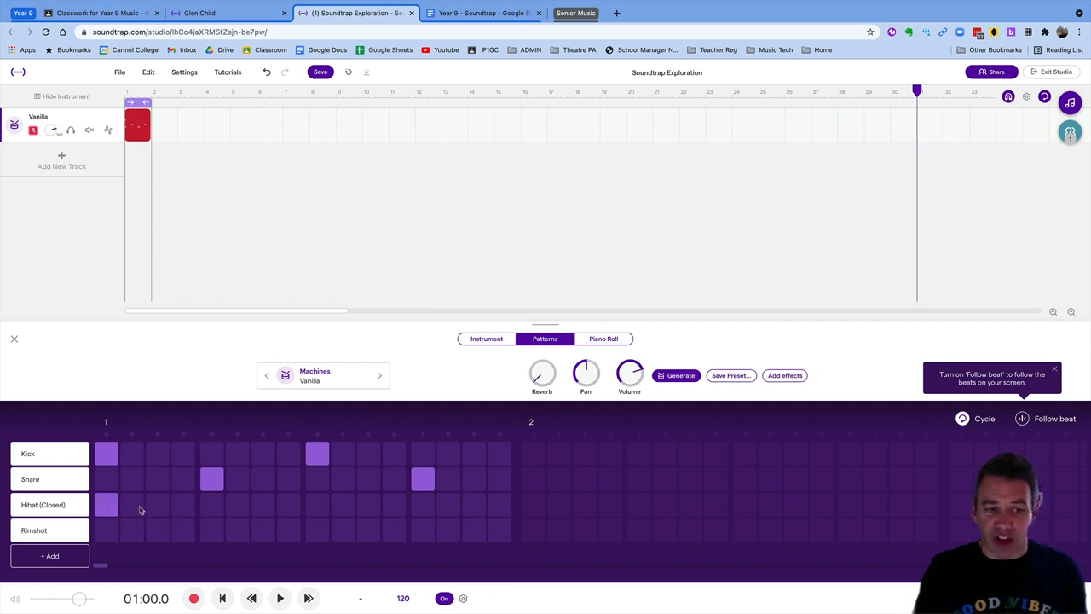
{"action": "left_click", "coordinate": [163, 509]}
{"action": "left_click", "coordinate": [218, 508]}
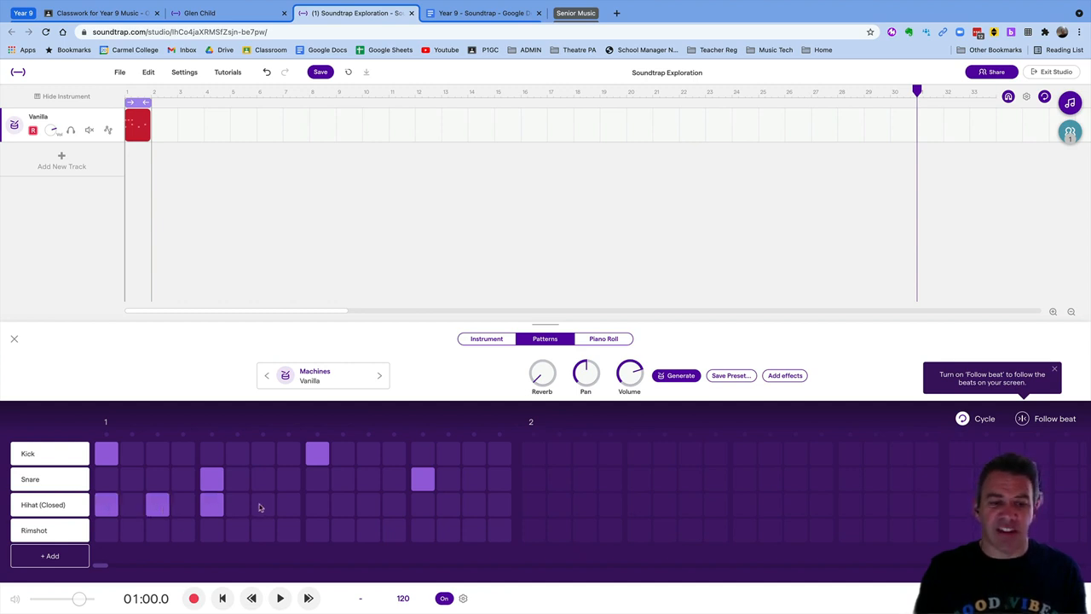
{"action": "left_click", "coordinate": [261, 507]}
{"action": "left_click", "coordinate": [319, 508]}
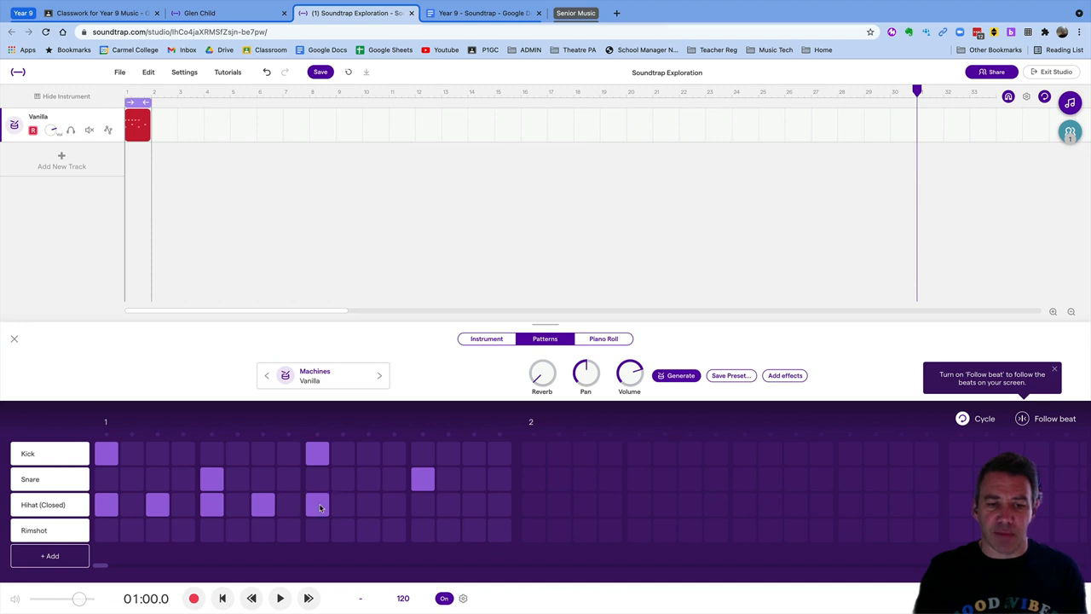
{"action": "left_click", "coordinate": [375, 508]}
{"action": "left_click", "coordinate": [432, 510]}
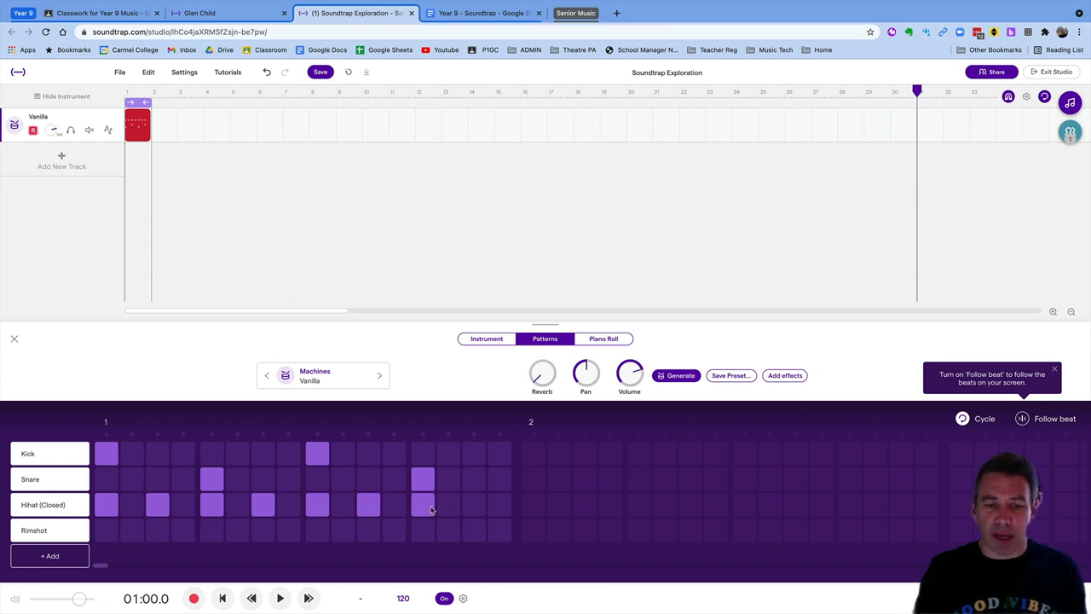
{"action": "left_click", "coordinate": [474, 509]}
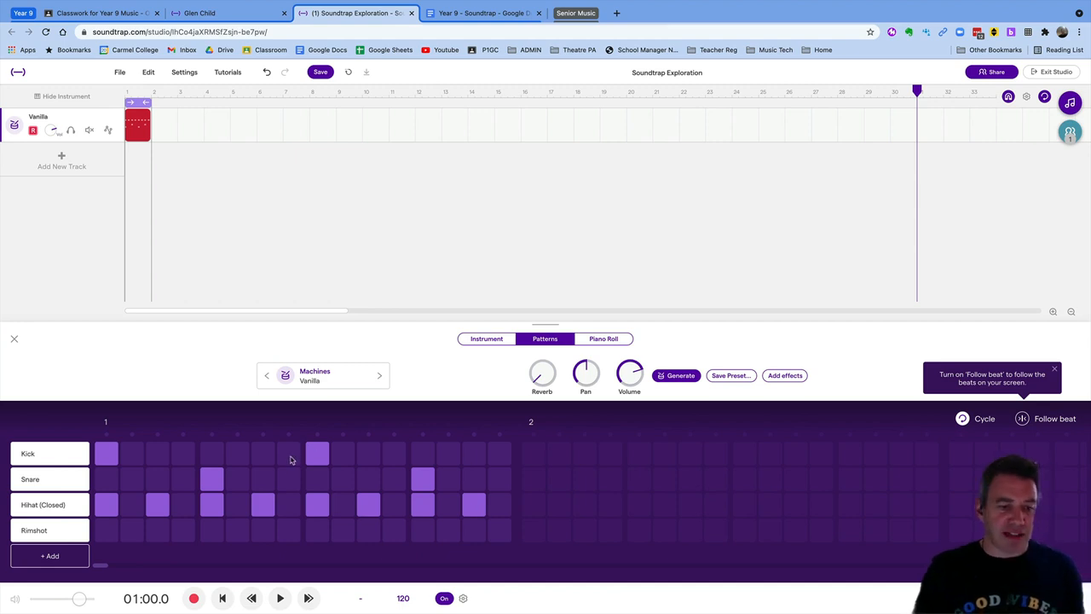
Rewind and play the programmed beat briefly to hear it
{"action": "left_click", "coordinate": [223, 601]}
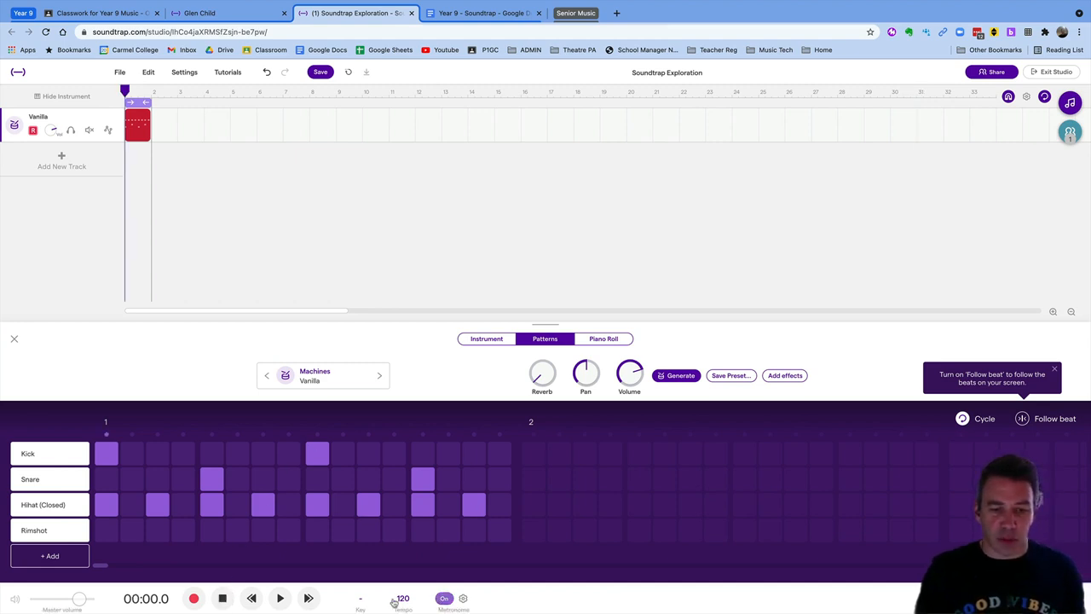
{"action": "left_click", "coordinate": [280, 600]}
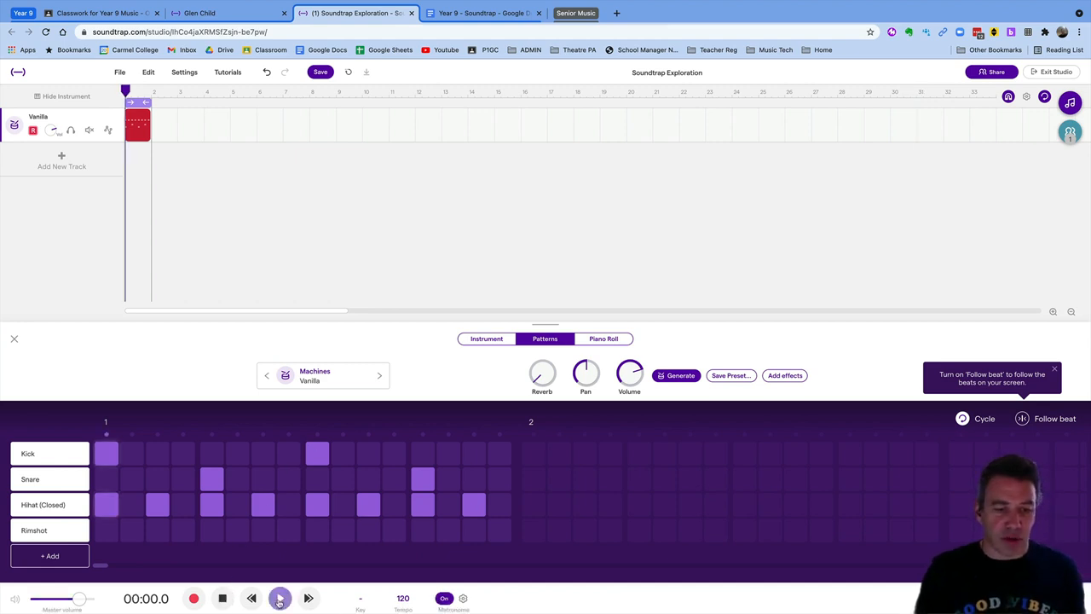
{"action": "left_click", "coordinate": [223, 599]}
{"action": "left_click", "coordinate": [224, 599]}
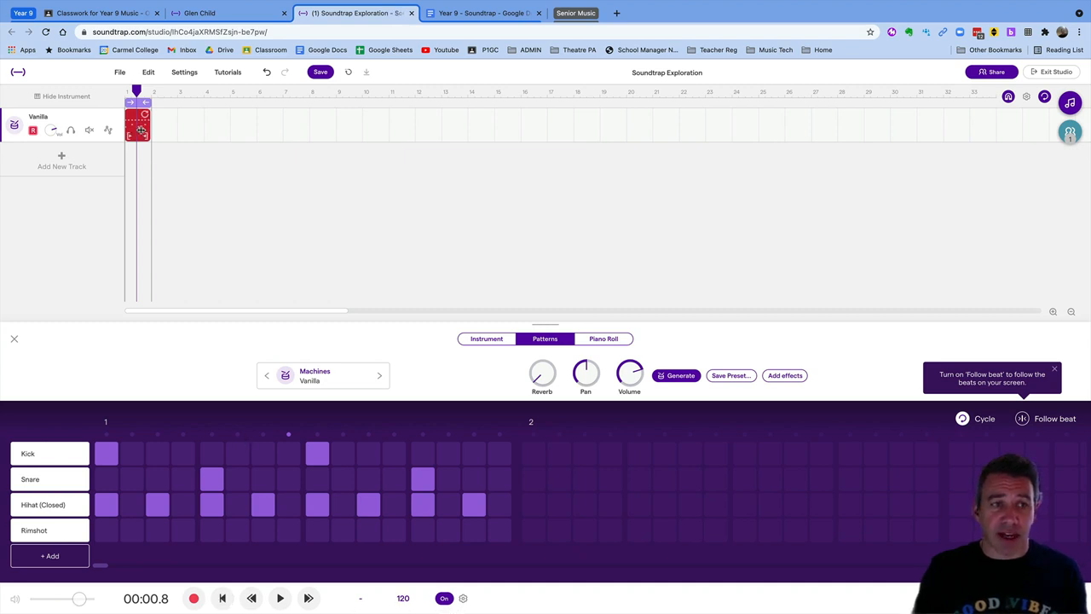
Delete the drum clip, plus a test empty clip moved to bar 3, leaving the drum pads showing
{"action": "key", "text": "Delete"}
{"action": "double_click", "coordinate": [142, 133]}
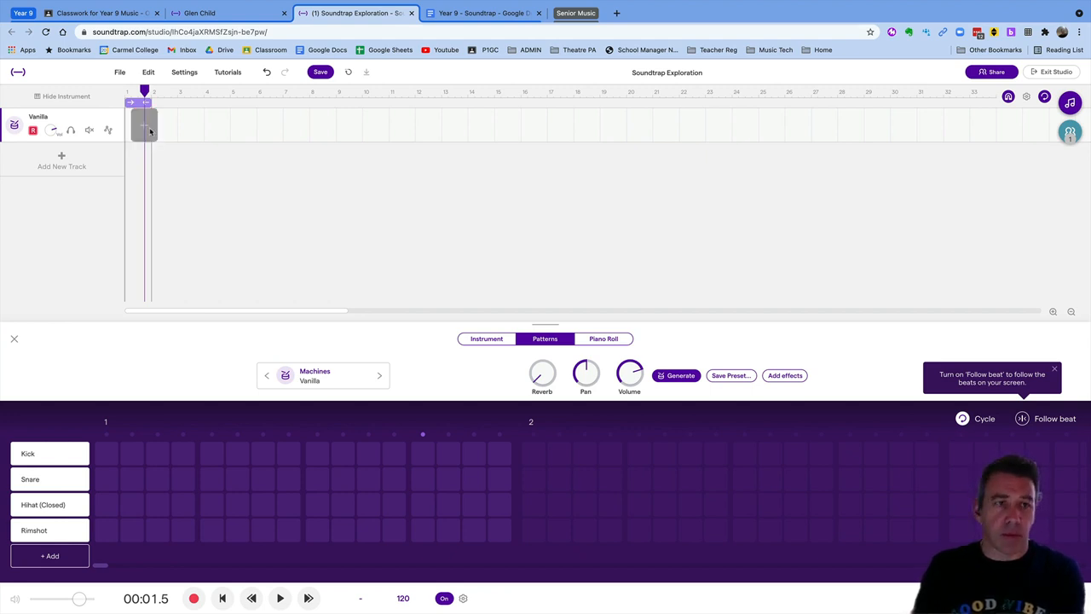
{"action": "left_click_drag", "start_coordinate": [150, 128], "coordinate": [188, 128]}
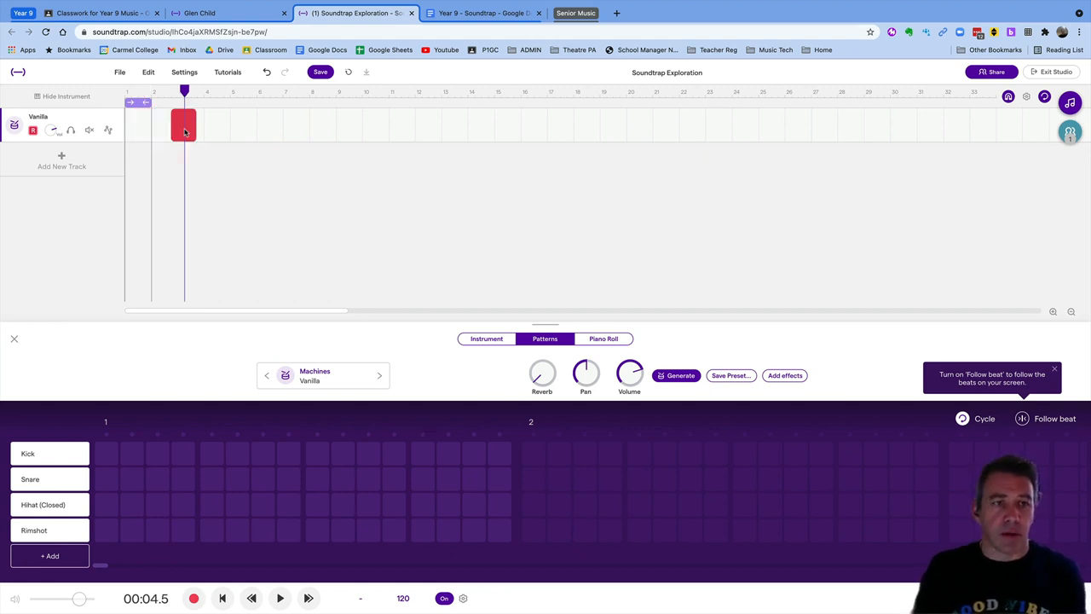
{"action": "left_click", "coordinate": [131, 130]}
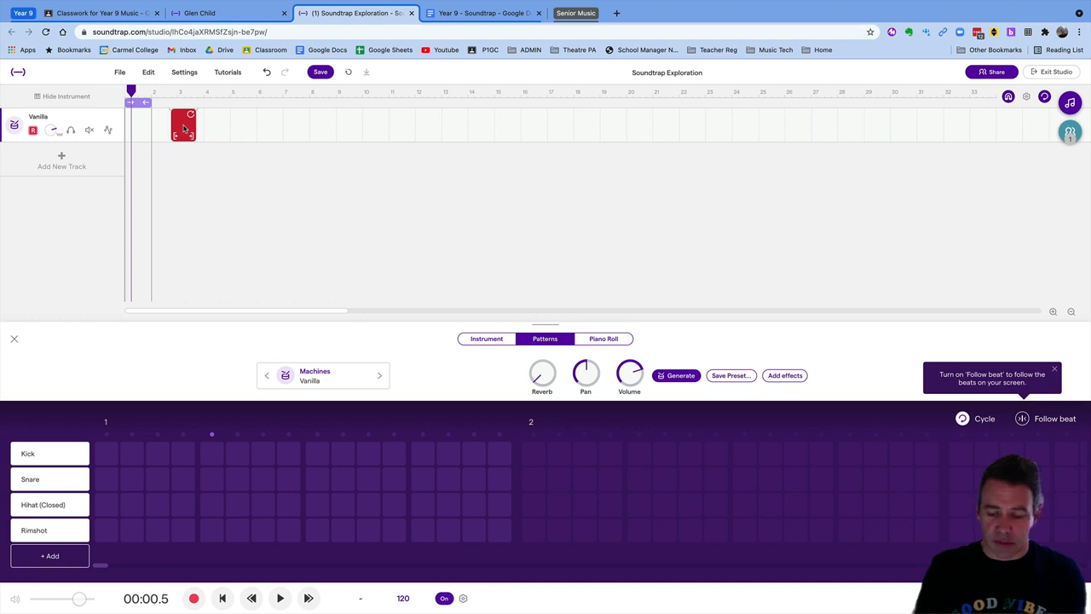
{"action": "left_click", "coordinate": [183, 128]}
{"action": "key", "text": "Delete"}
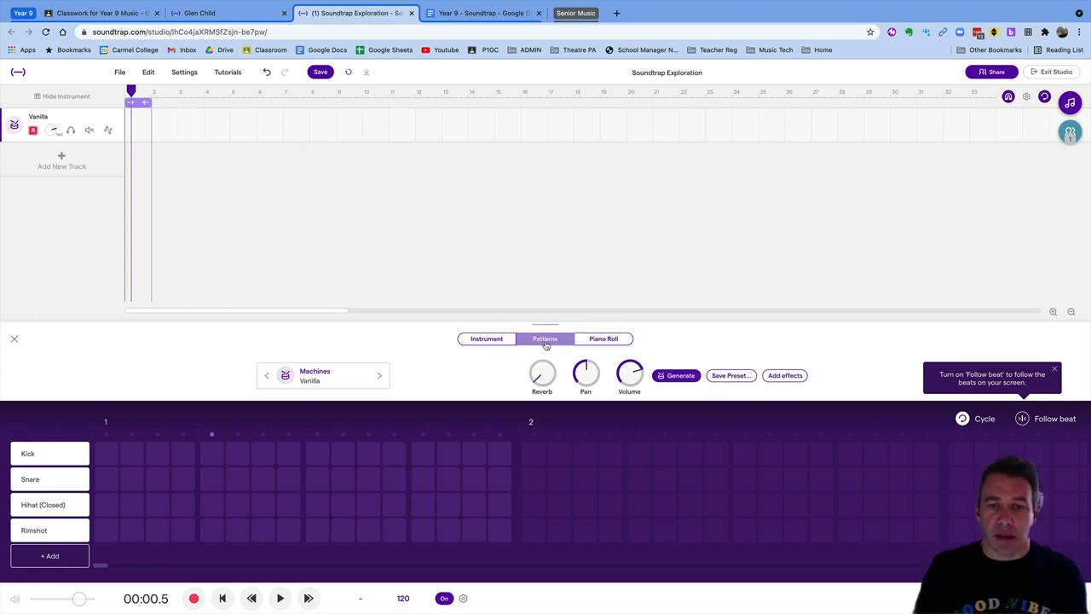
{"action": "left_click", "coordinate": [498, 341]}
{"action": "left_click", "coordinate": [552, 526]}
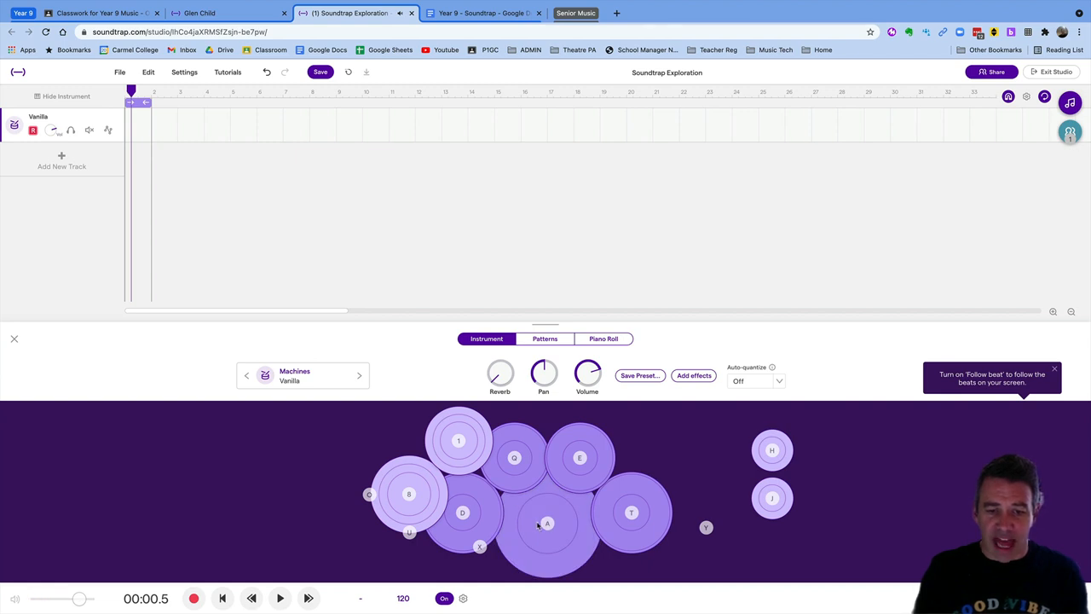
{"action": "left_click", "coordinate": [538, 525]}
{"action": "left_click", "coordinate": [471, 512]}
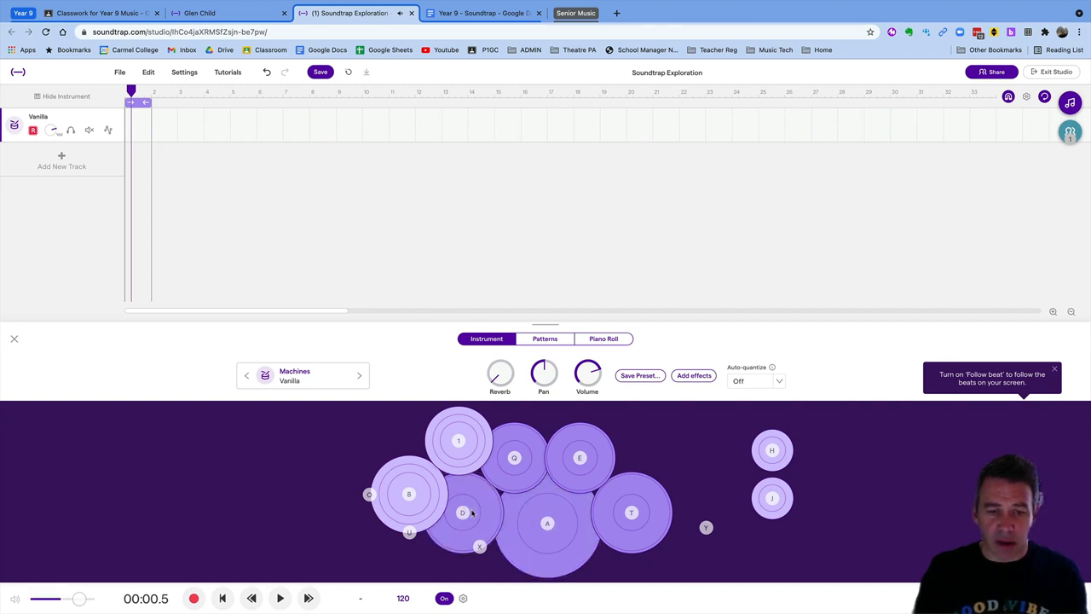
{"action": "left_click", "coordinate": [370, 495]}
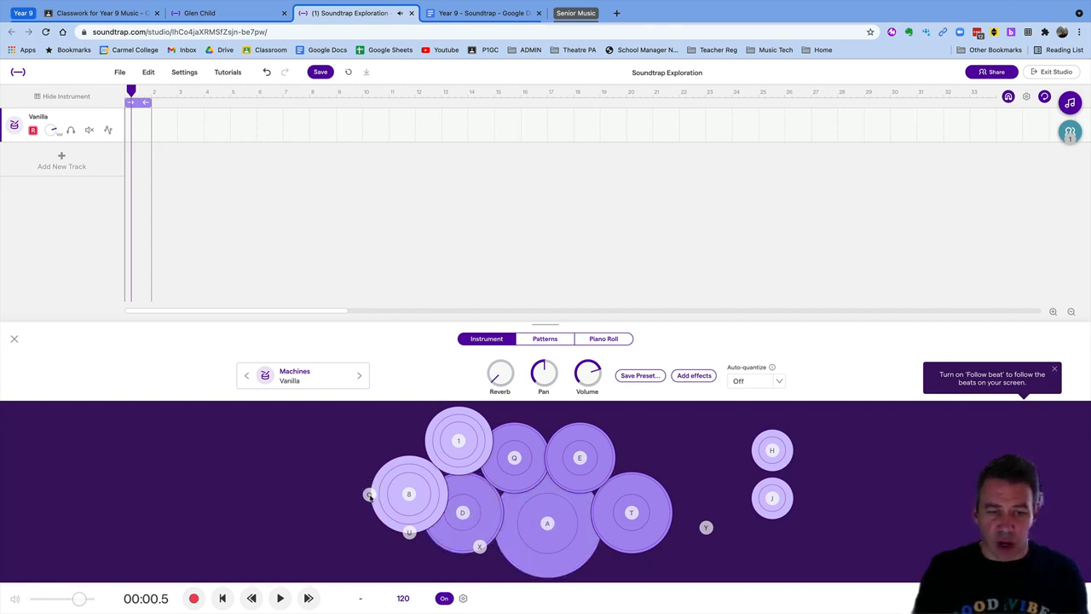
{"action": "left_click", "coordinate": [369, 494]}
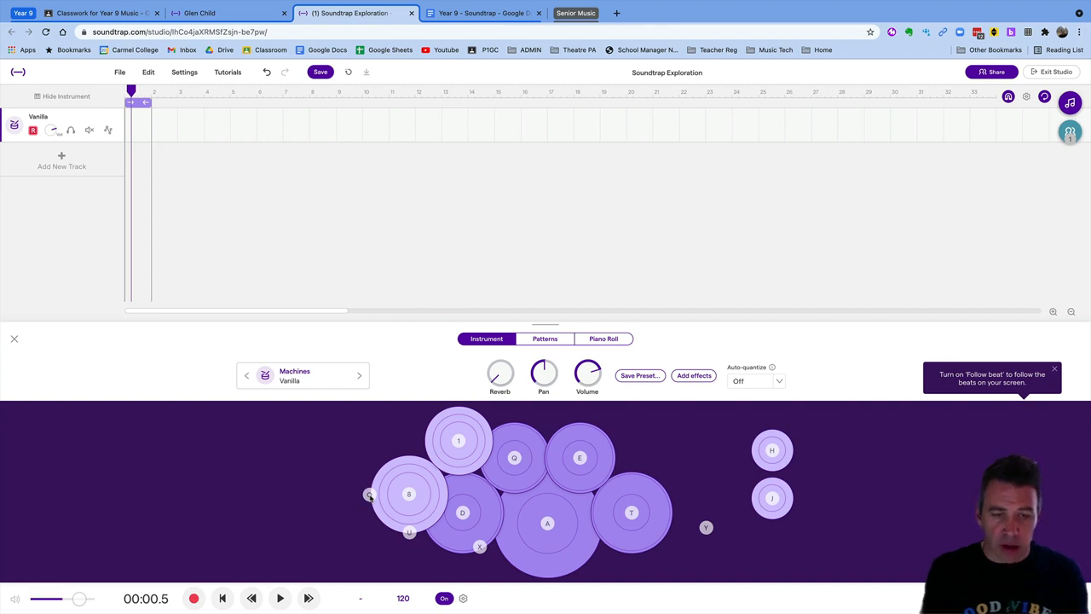
{"action": "left_click", "coordinate": [369, 494]}
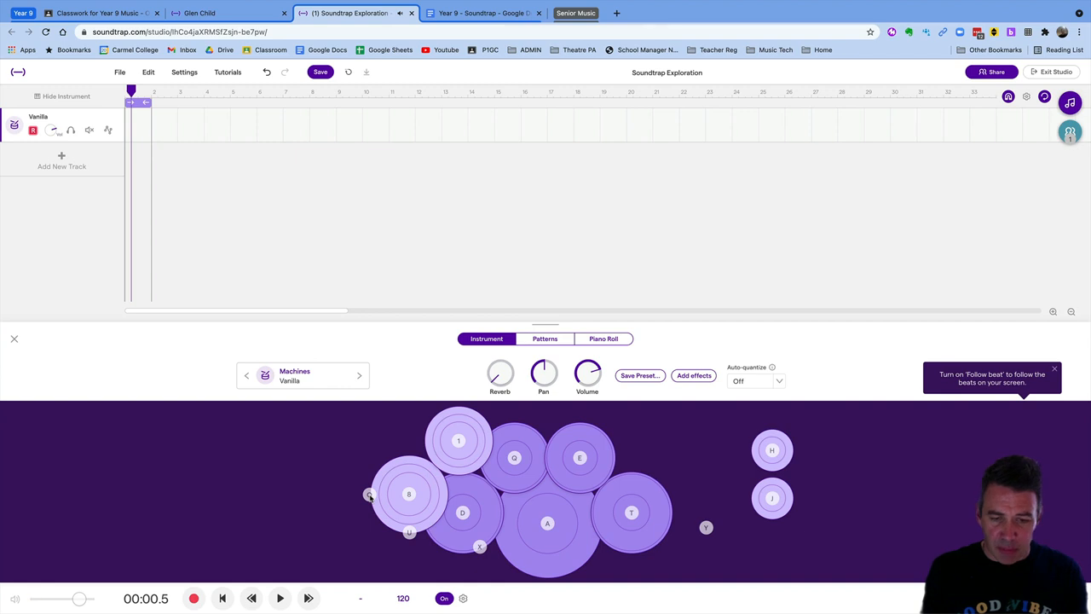
{"action": "key", "text": "a"}
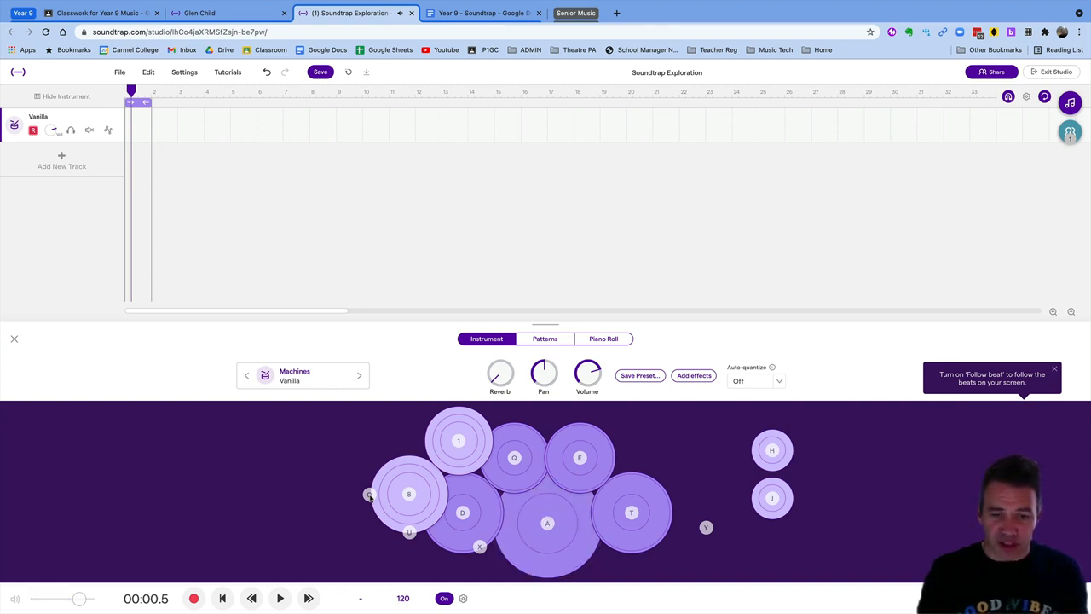
Change the project tempo from 120 to 100 BPM
{"action": "left_click", "coordinate": [404, 599]}
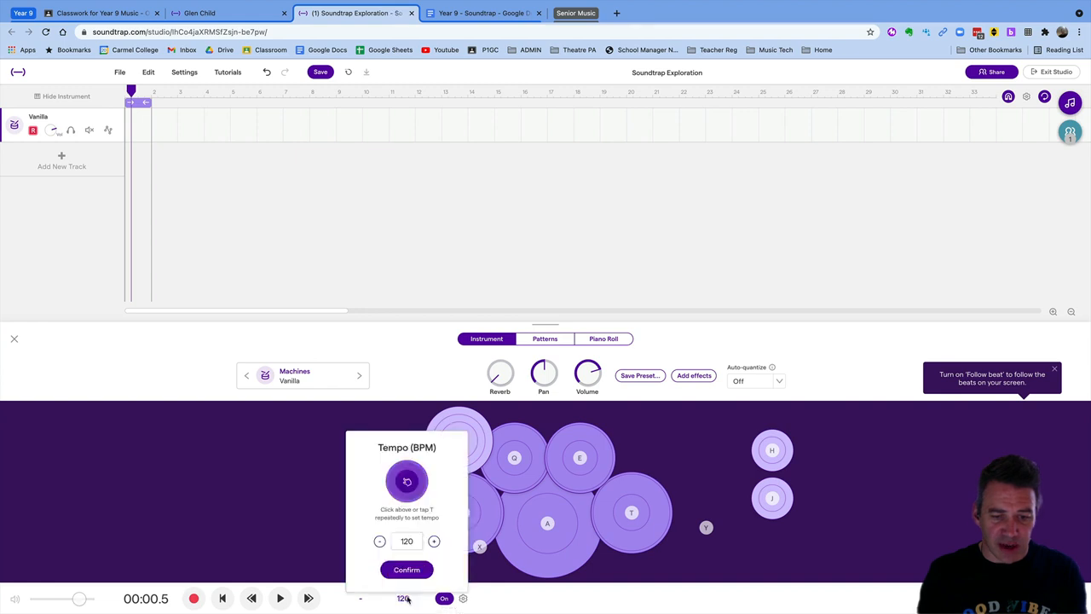
{"action": "left_click", "coordinate": [417, 541]}
{"action": "key", "text": "BackSpace"}
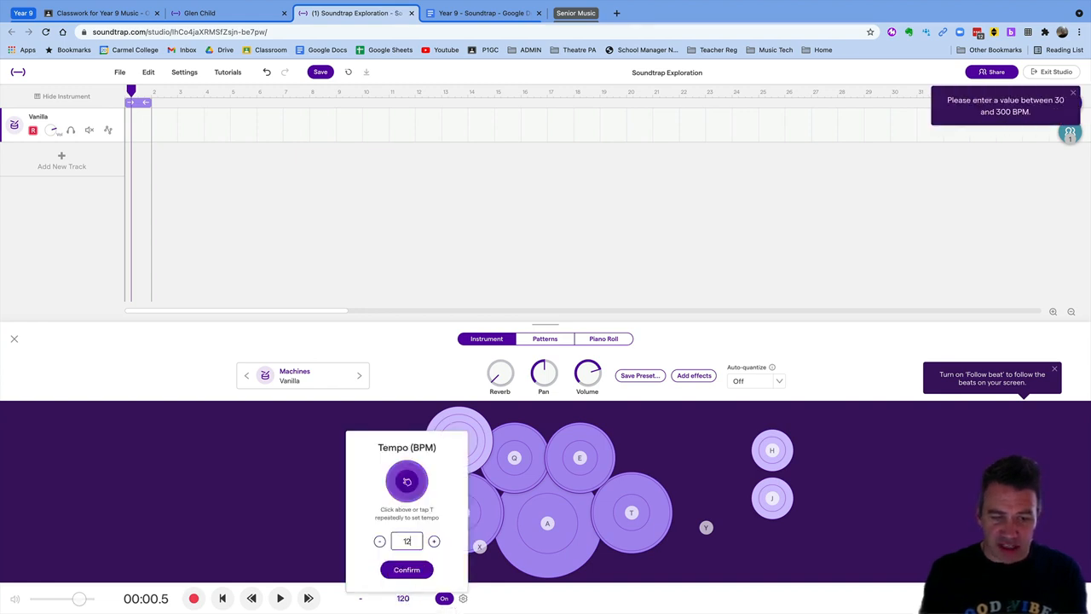
{"action": "type", "text": "00"}
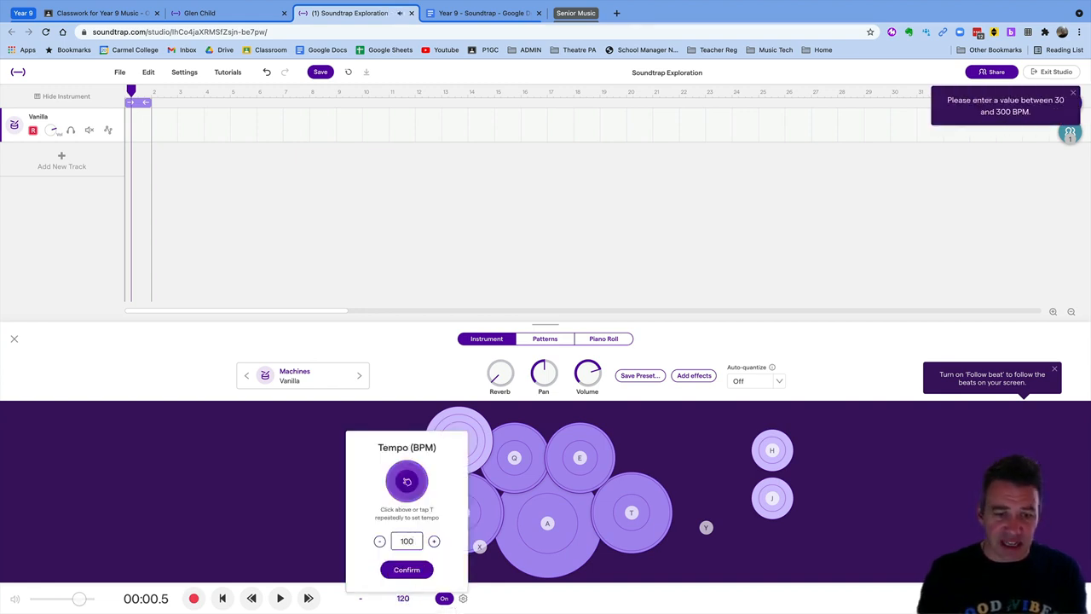
{"action": "left_click", "coordinate": [419, 570]}
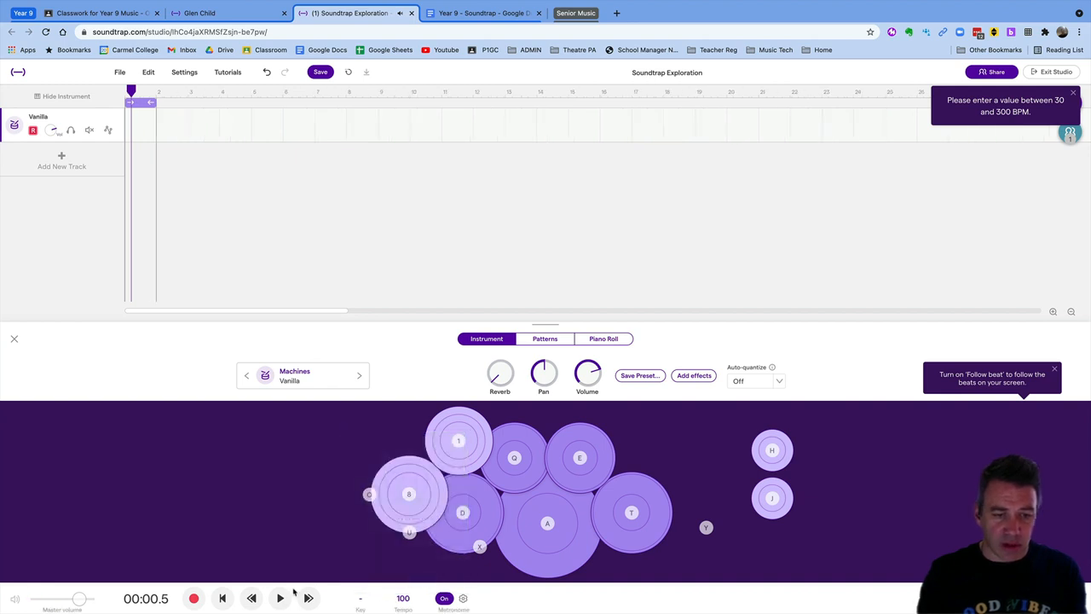
Rewind to the start and practise a beat on the A, O and D drum pad keys
{"action": "left_click", "coordinate": [225, 599]}
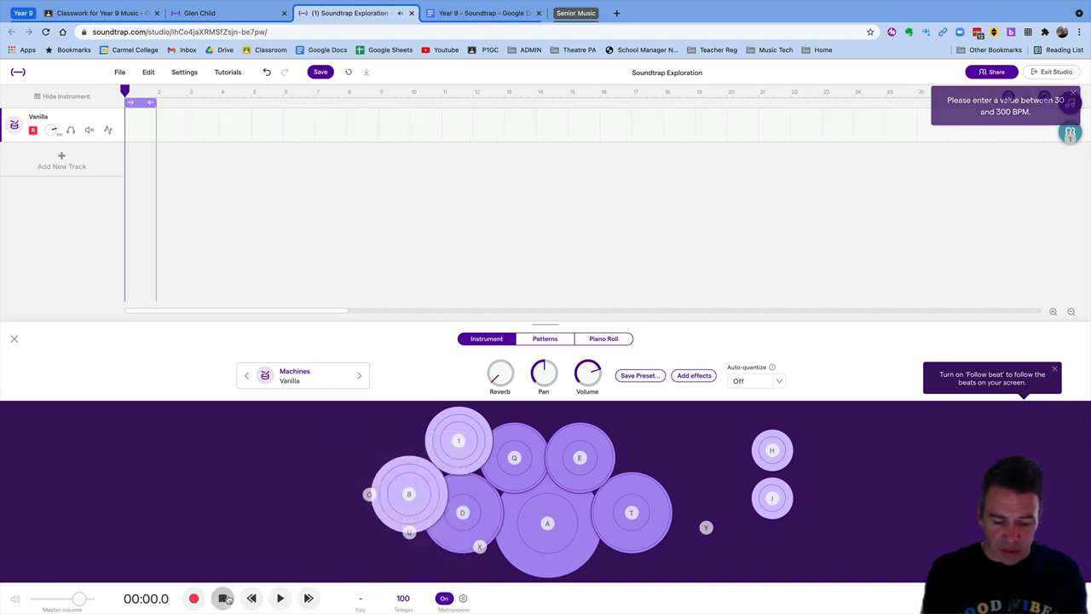
{"action": "key", "text": "d"}
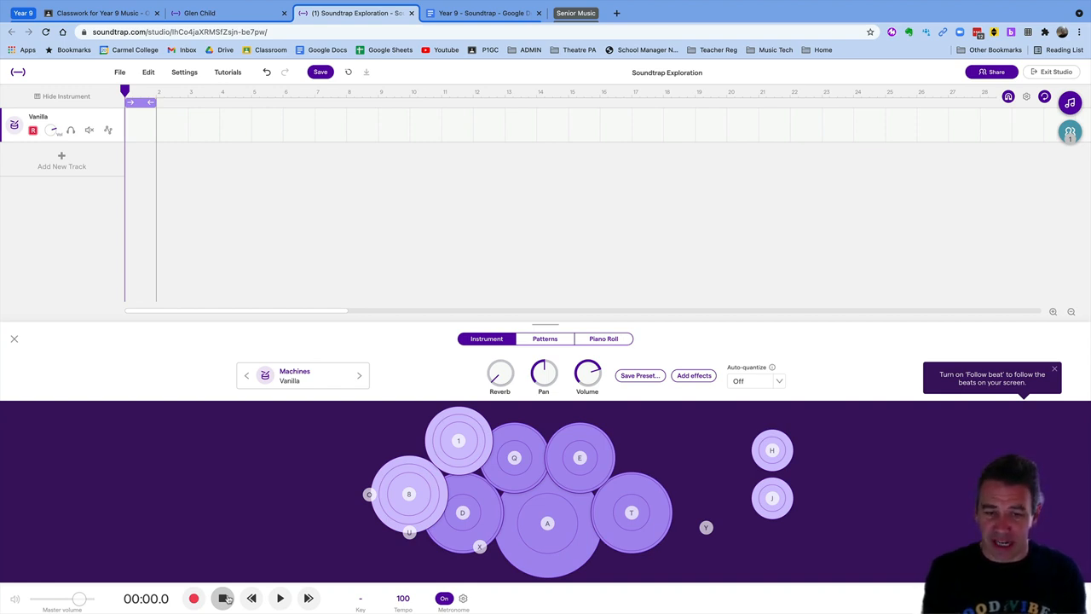
{"action": "key", "text": "a"}
{"action": "key", "text": "o"}
{"action": "key", "text": "d"}
{"action": "key", "text": "o"}
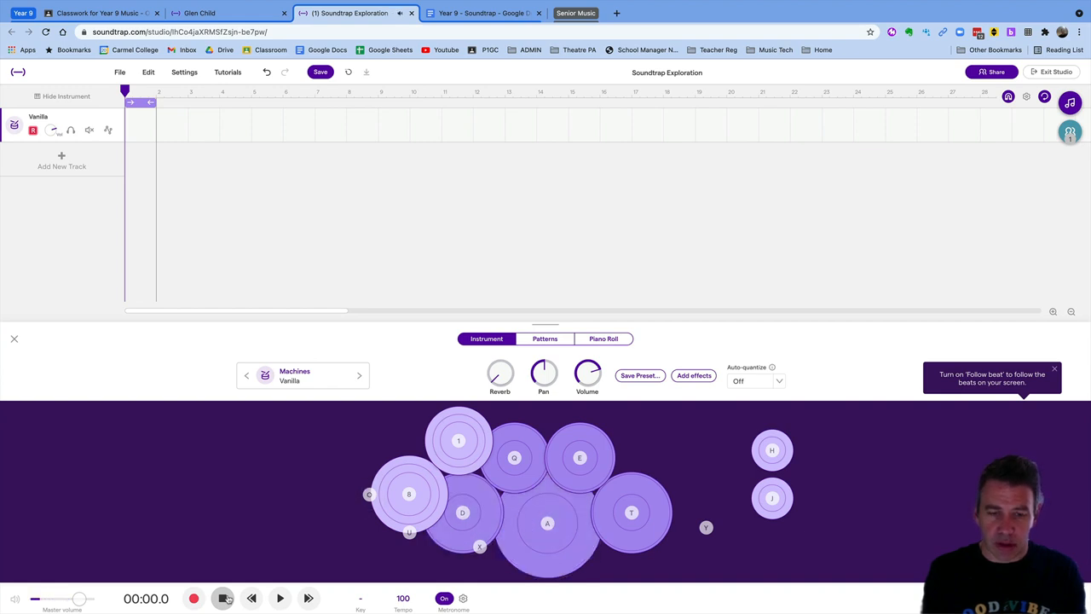
{"action": "key", "text": "a"}
{"action": "key", "text": "o"}
{"action": "key", "text": "a"}
{"action": "key", "text": "o"}
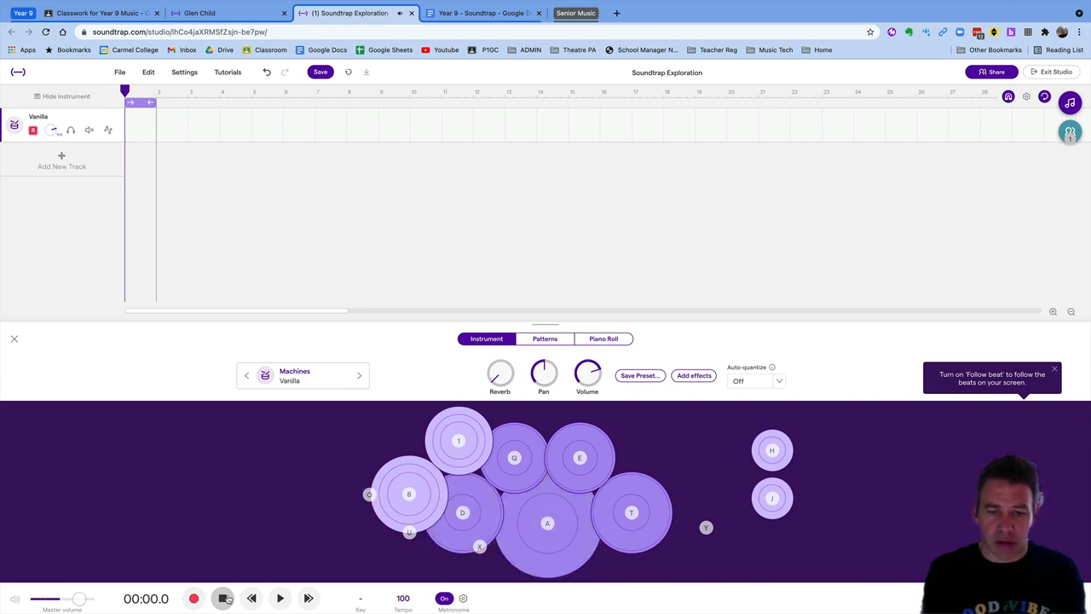
{"action": "key", "text": "d"}
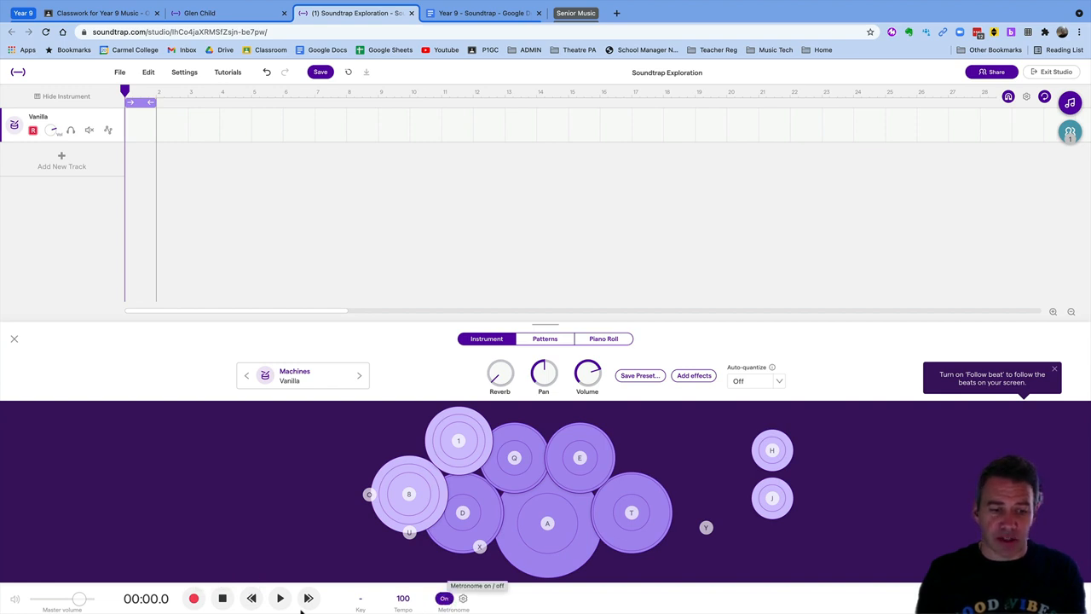
Record a short drum take after the count-in, then rewind to the project start
{"action": "left_click", "coordinate": [193, 600]}
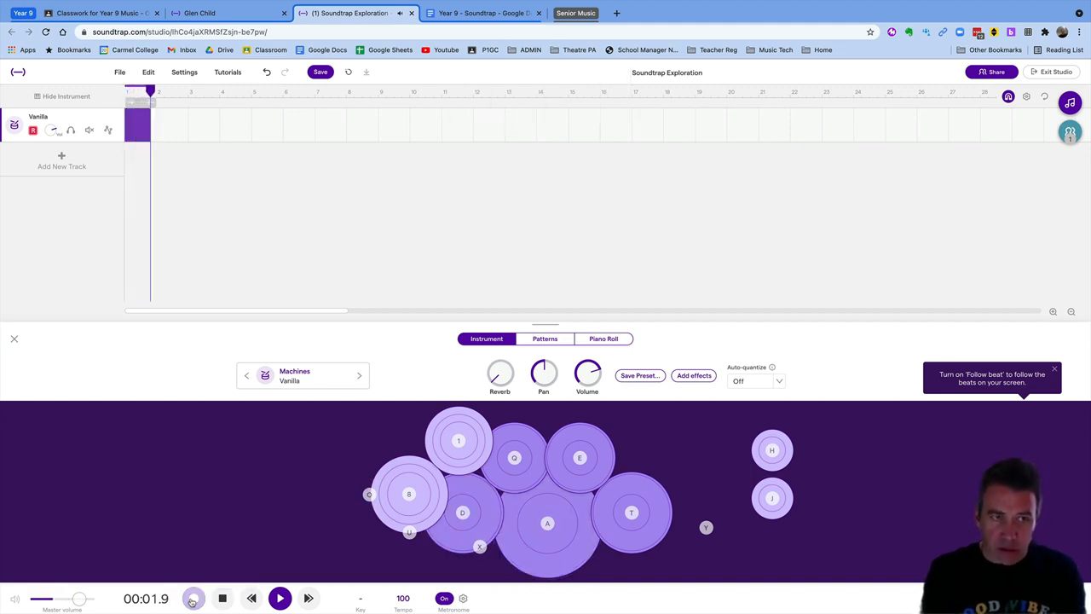
{"action": "left_click", "coordinate": [193, 601]}
{"action": "left_click", "coordinate": [223, 599]}
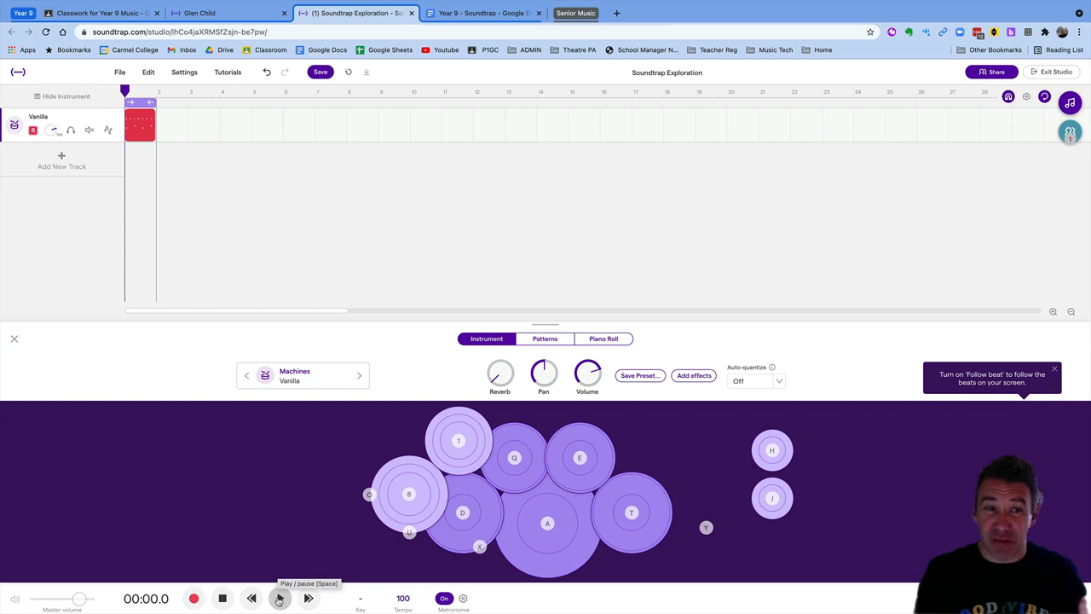
Play back the recorded drum region, then zoom the timeline in two levels
{"action": "left_click", "coordinate": [280, 598]}
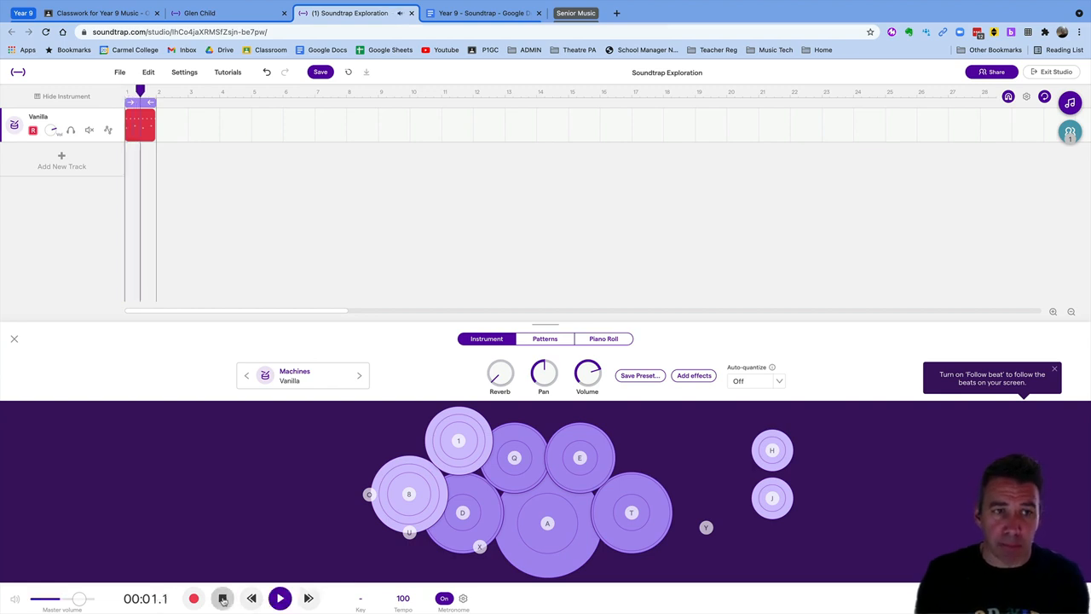
{"action": "left_click", "coordinate": [223, 598]}
{"action": "left_click", "coordinate": [222, 598]}
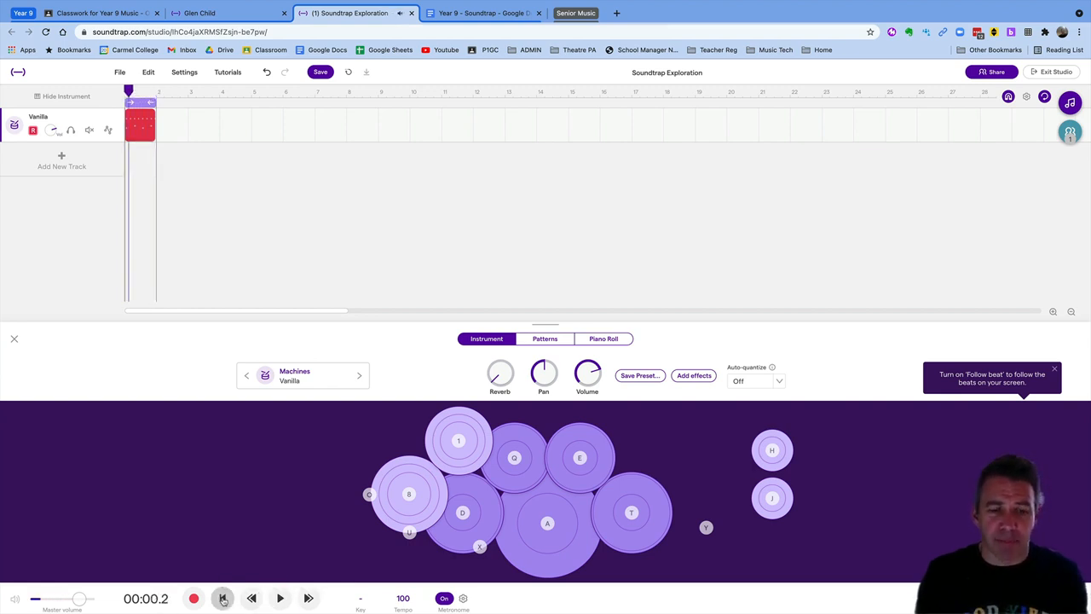
{"action": "left_click", "coordinate": [222, 598]}
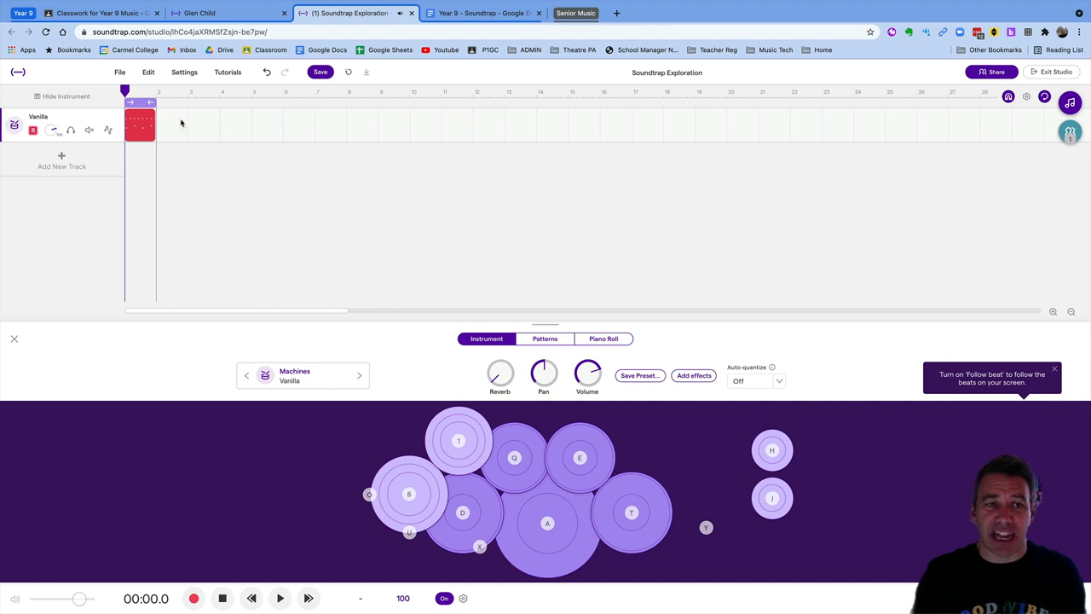
{"action": "right_click", "coordinate": [137, 125]}
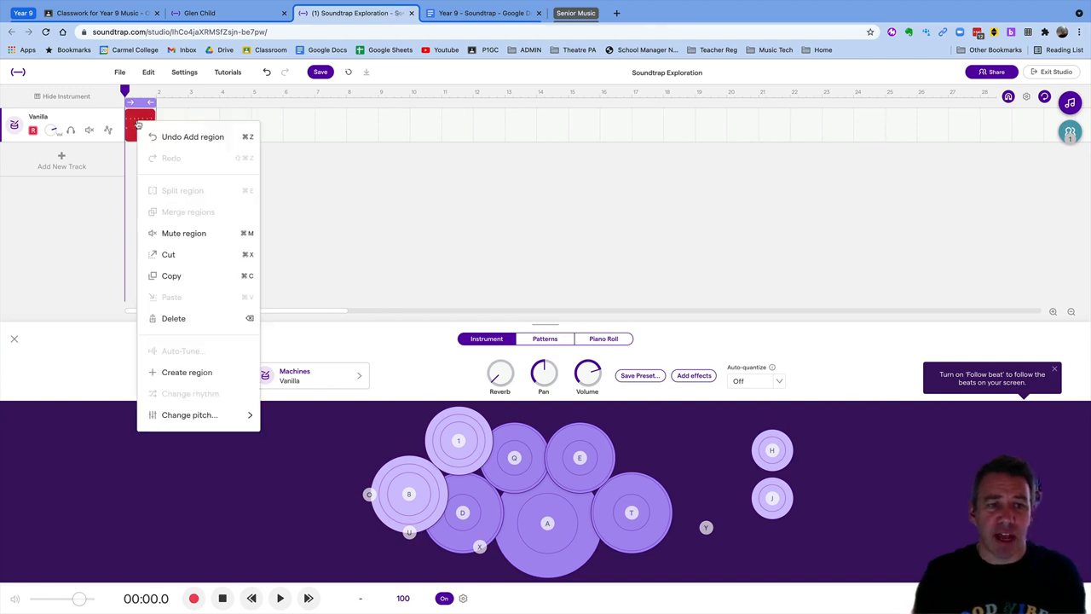
{"action": "left_click", "coordinate": [183, 114]}
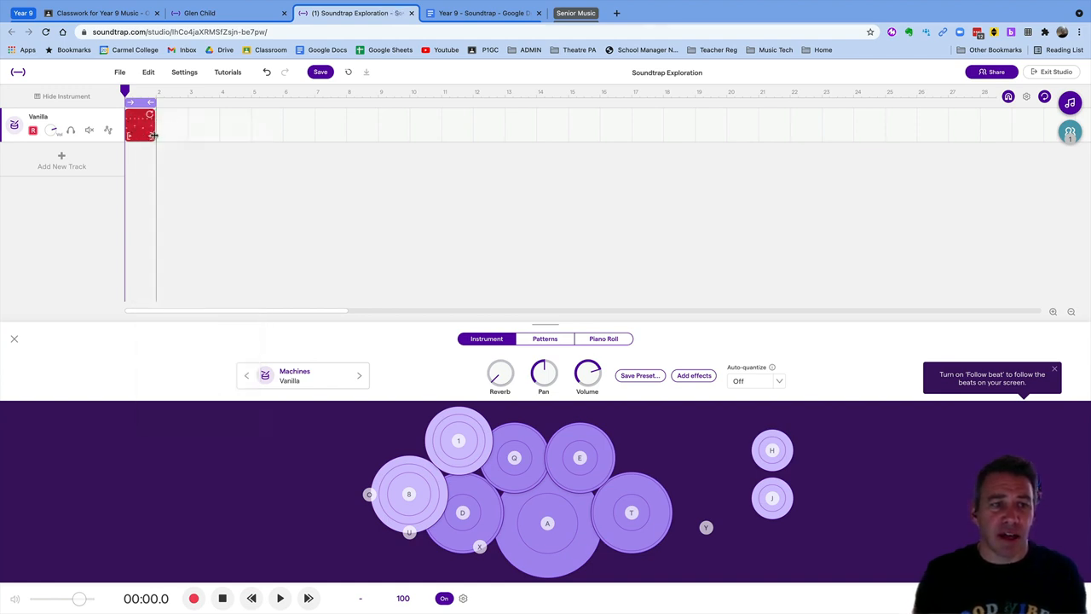
{"action": "left_click", "coordinate": [1053, 313]}
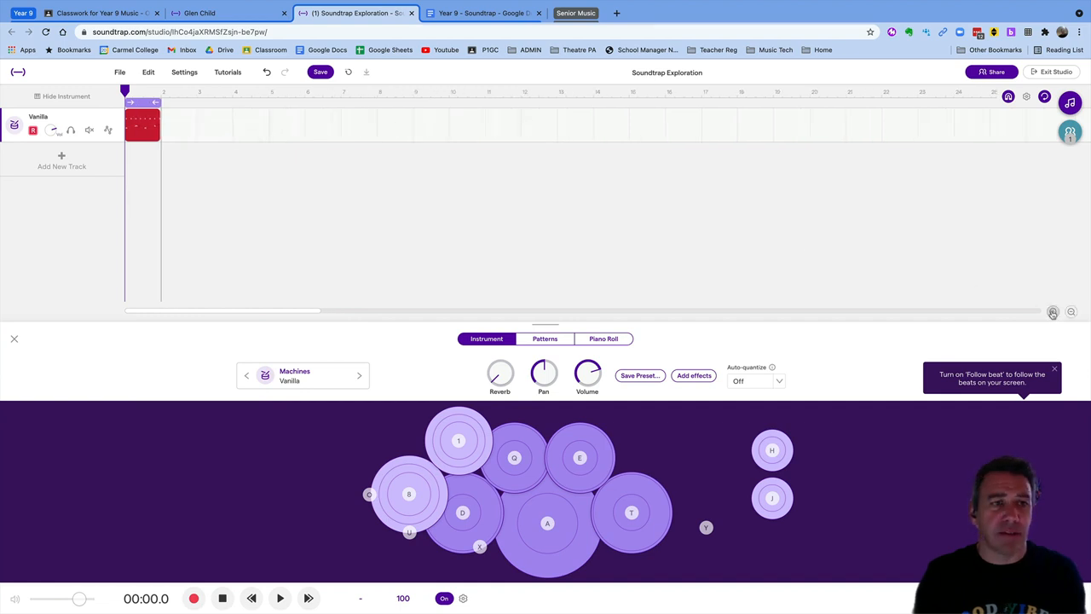
{"action": "left_click", "coordinate": [1053, 313]}
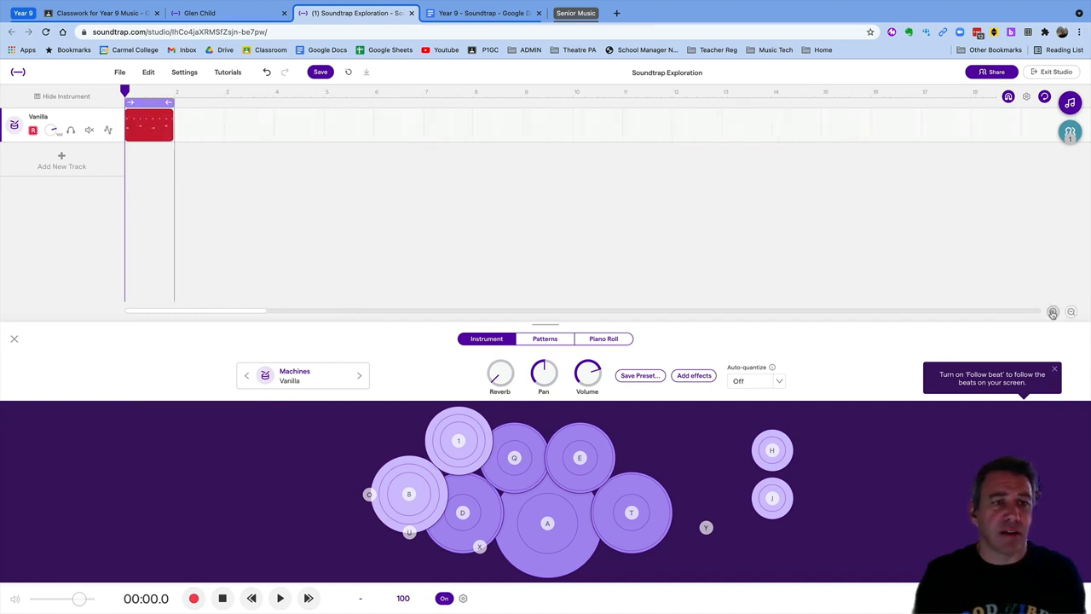
Quantize the recorded drum region to 1/8 notes and play it back
{"action": "right_click", "coordinate": [143, 130]}
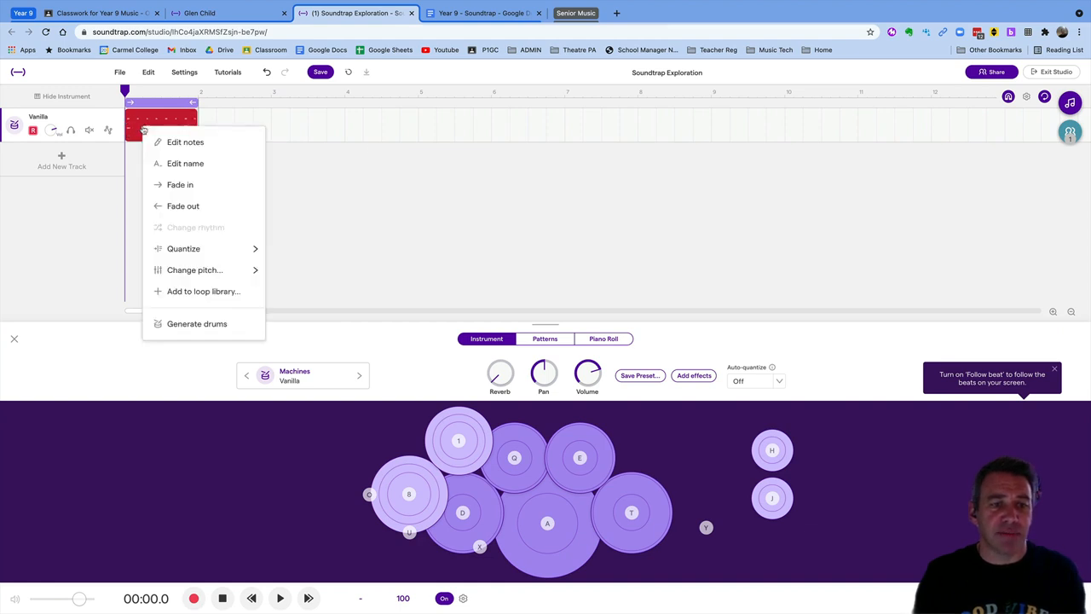
{"action": "mouse_move", "coordinate": [174, 253]}
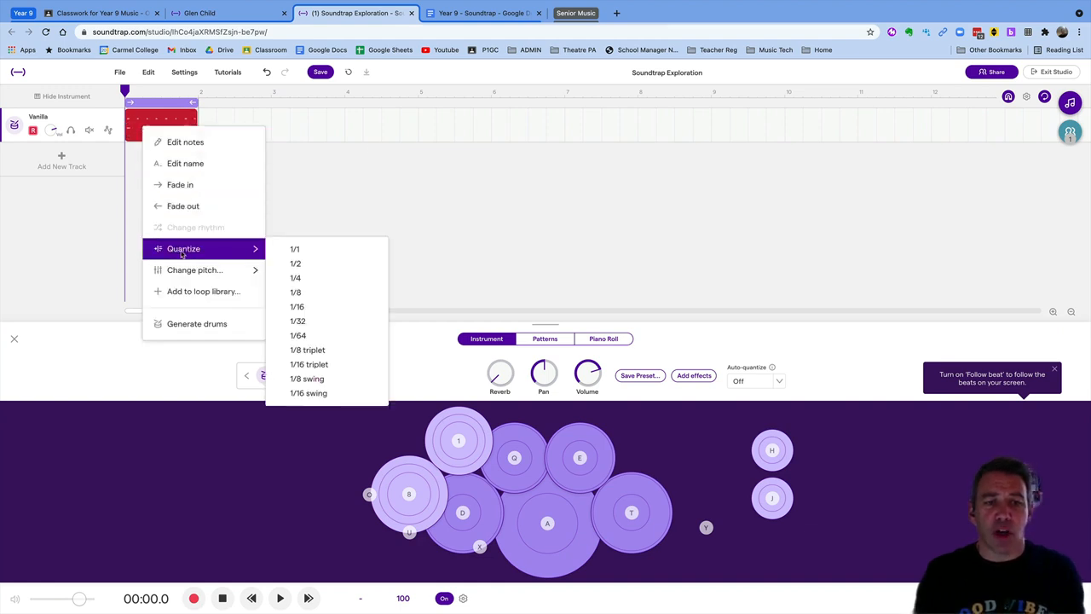
{"action": "left_click", "coordinate": [314, 294]}
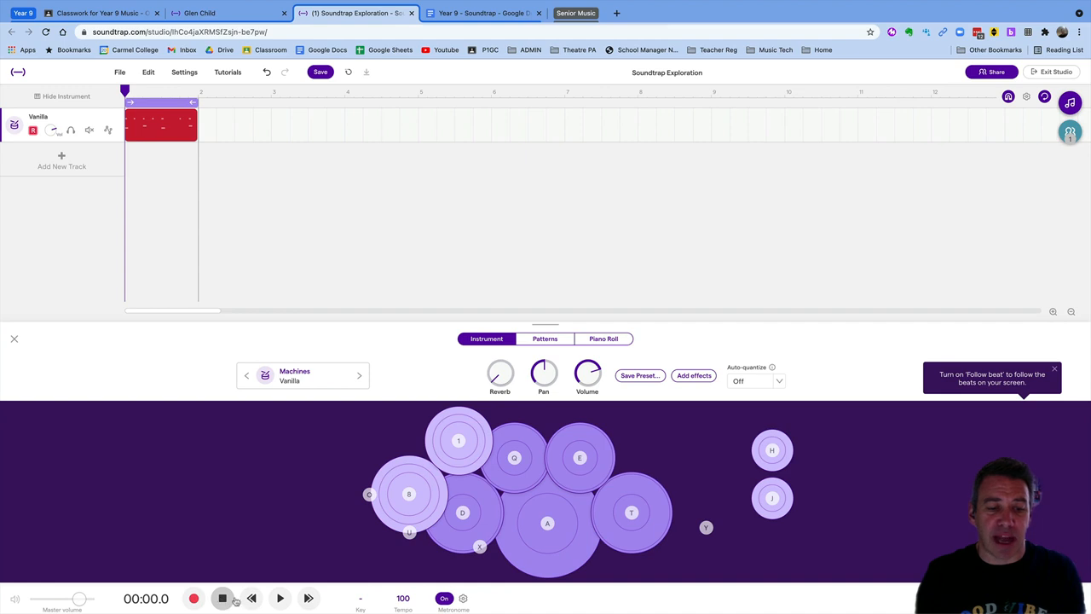
{"action": "left_click", "coordinate": [280, 600]}
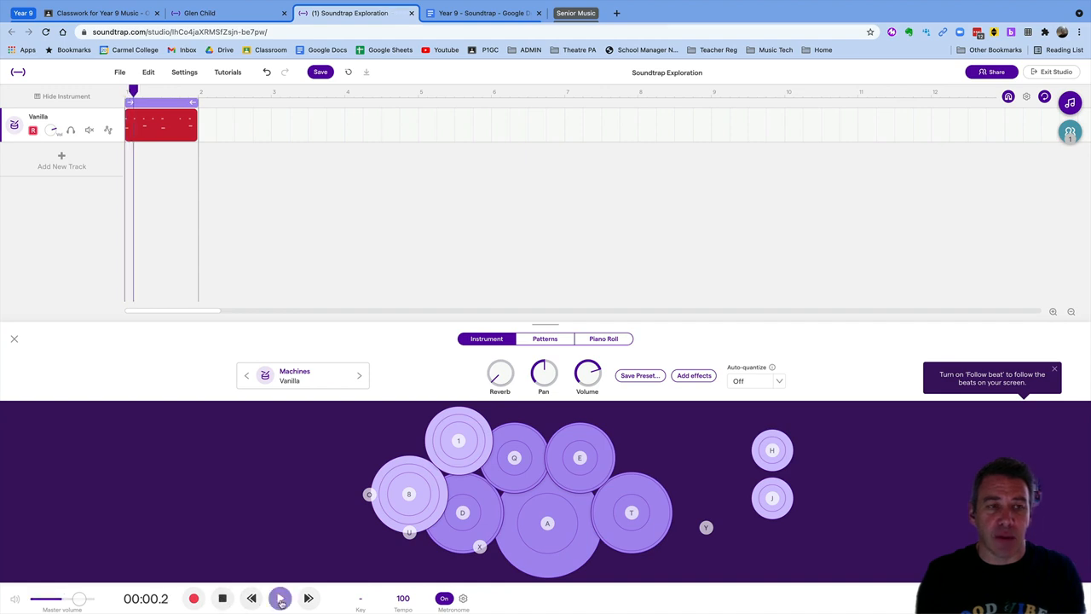
{"action": "left_click", "coordinate": [222, 601]}
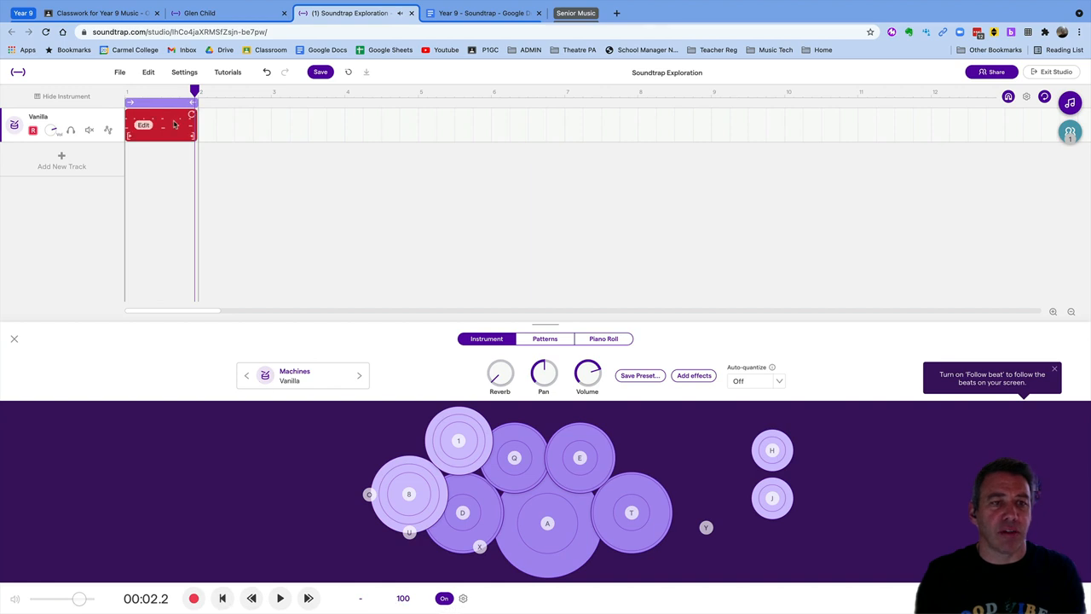
{"action": "right_click", "coordinate": [144, 126]}
{"action": "left_click", "coordinate": [167, 138]}
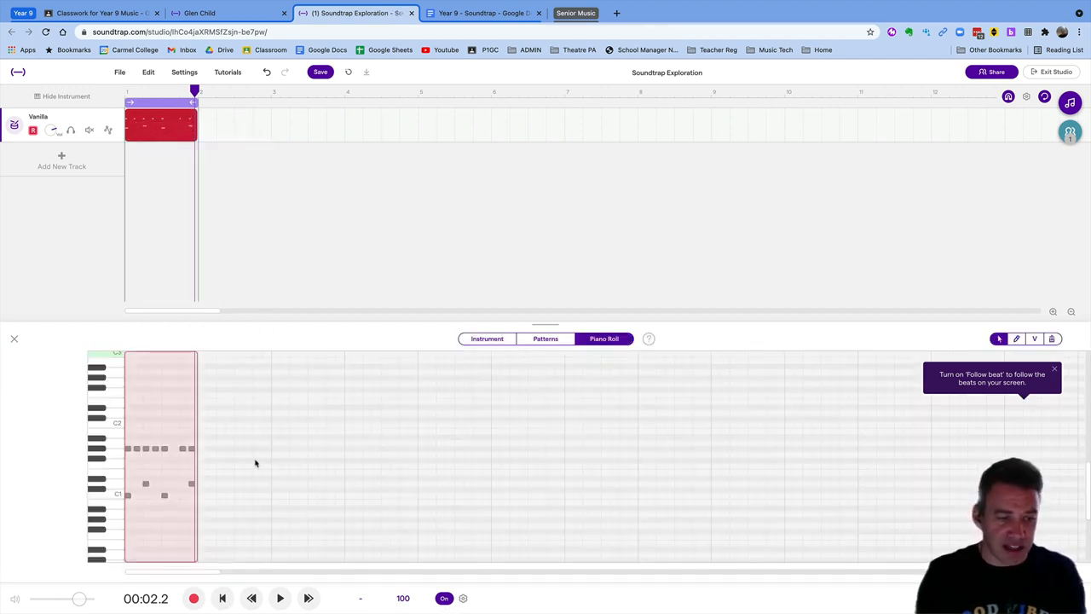
{"action": "left_click_drag", "start_coordinate": [183, 454], "coordinate": [183, 452]}
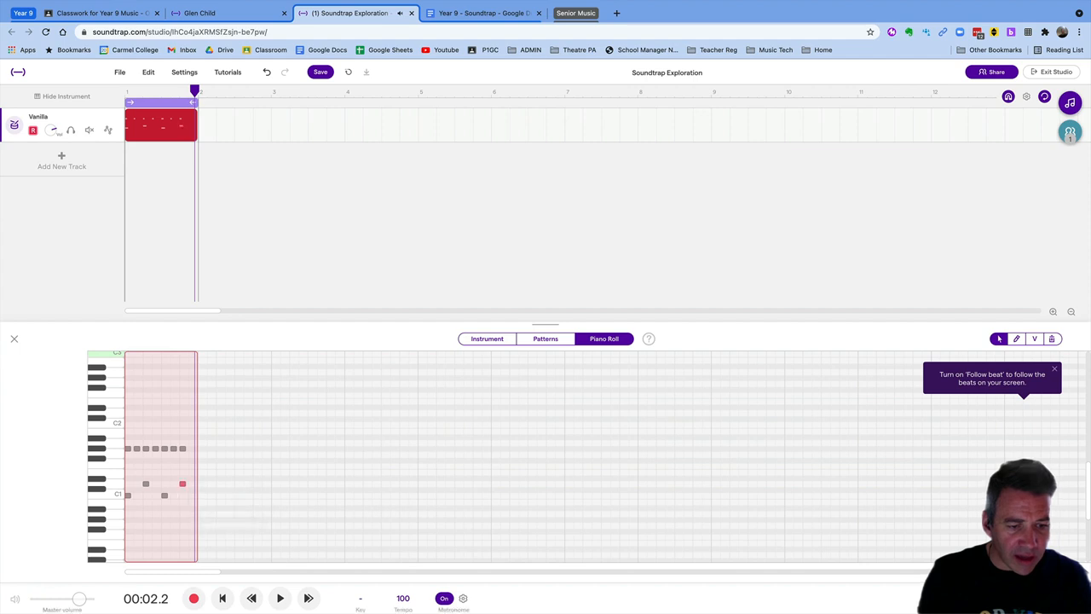
{"action": "left_click", "coordinate": [222, 598]}
{"action": "left_click", "coordinate": [268, 600]}
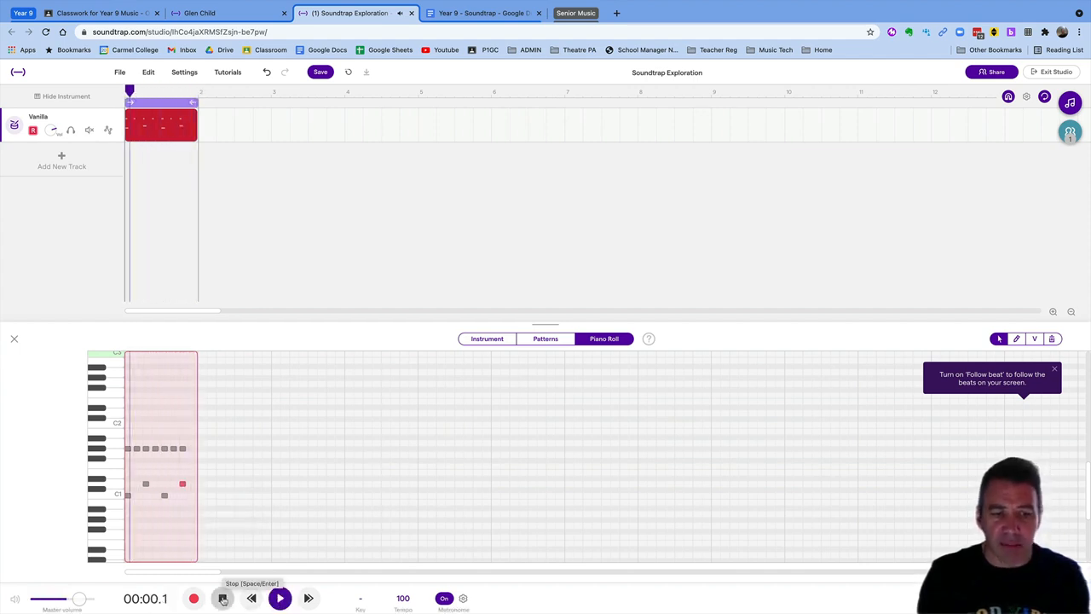
{"action": "left_click", "coordinate": [222, 598]}
{"action": "left_click", "coordinate": [182, 450]}
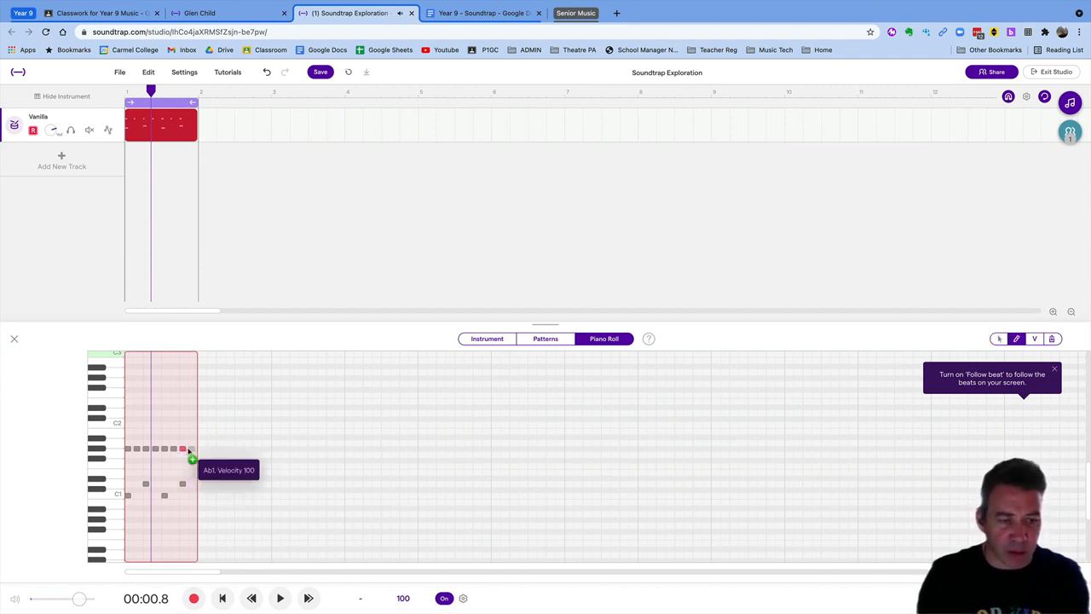
{"action": "left_click", "coordinate": [222, 598]}
{"action": "key", "text": "space"}
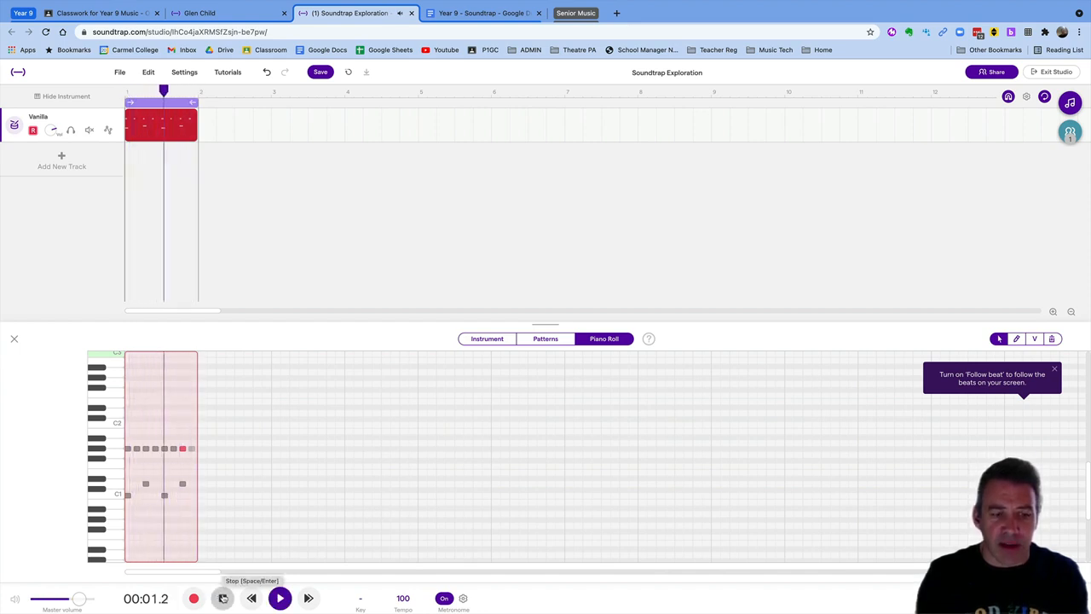
{"action": "left_click", "coordinate": [223, 598]}
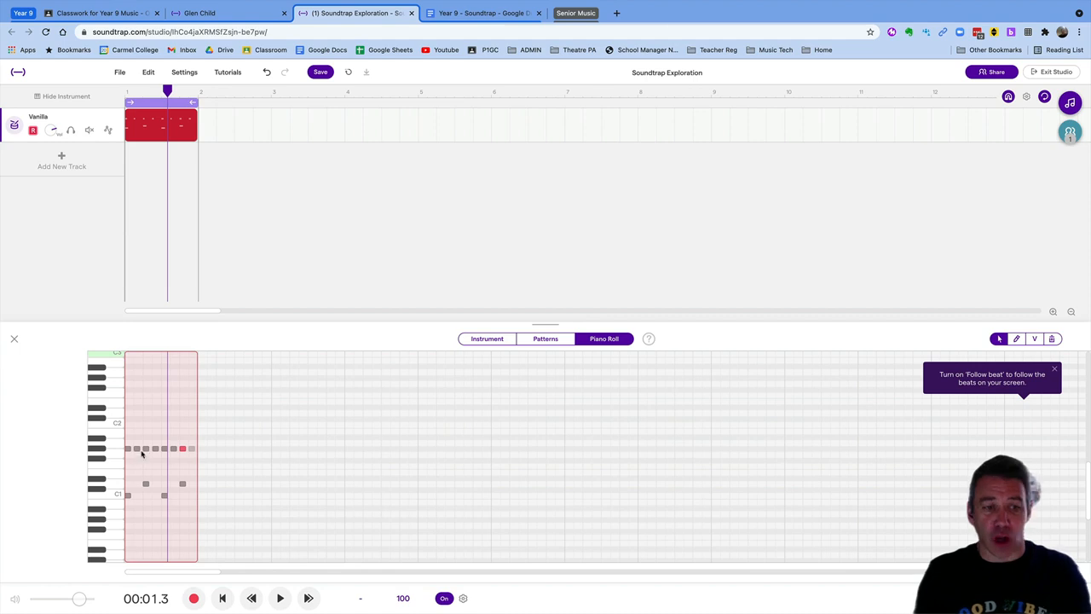
Select and delete all notes in the Piano Roll, then switch to the pencil tool
{"action": "left_click_drag", "start_coordinate": [188, 518], "coordinate": [125, 439]}
{"action": "key", "text": "Delete"}
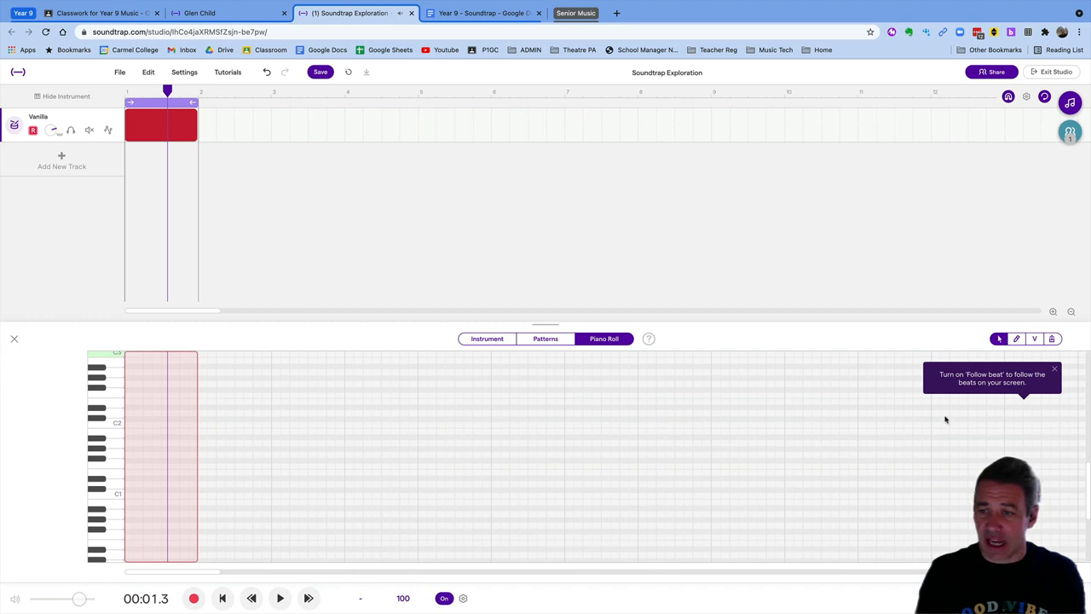
{"action": "left_click", "coordinate": [1017, 338]}
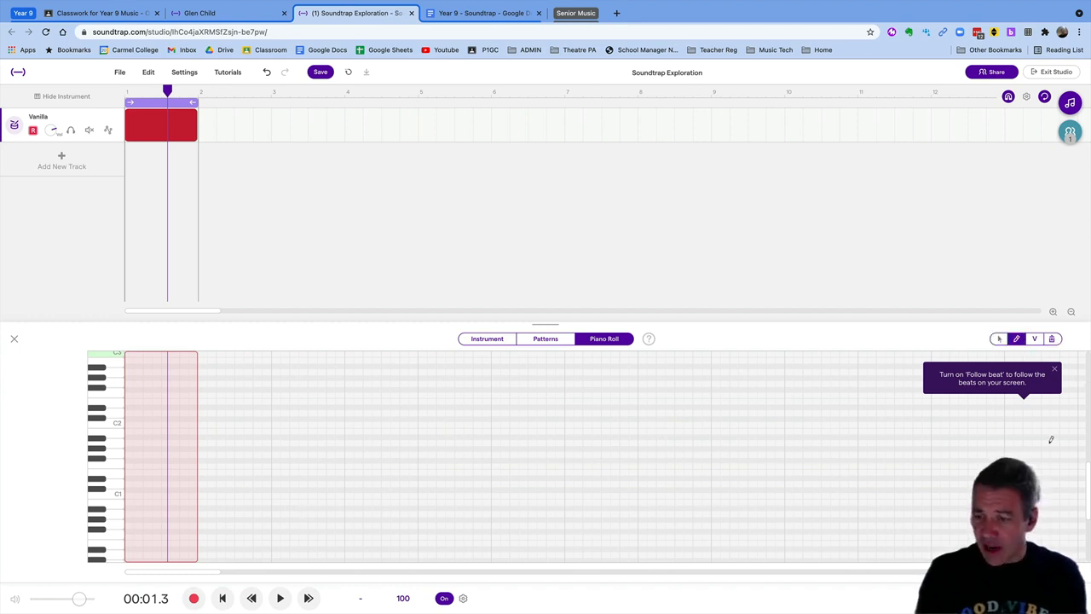
{"action": "scroll", "coordinate": [546, 456], "scroll_direction": "up", "scroll_amount": 8}
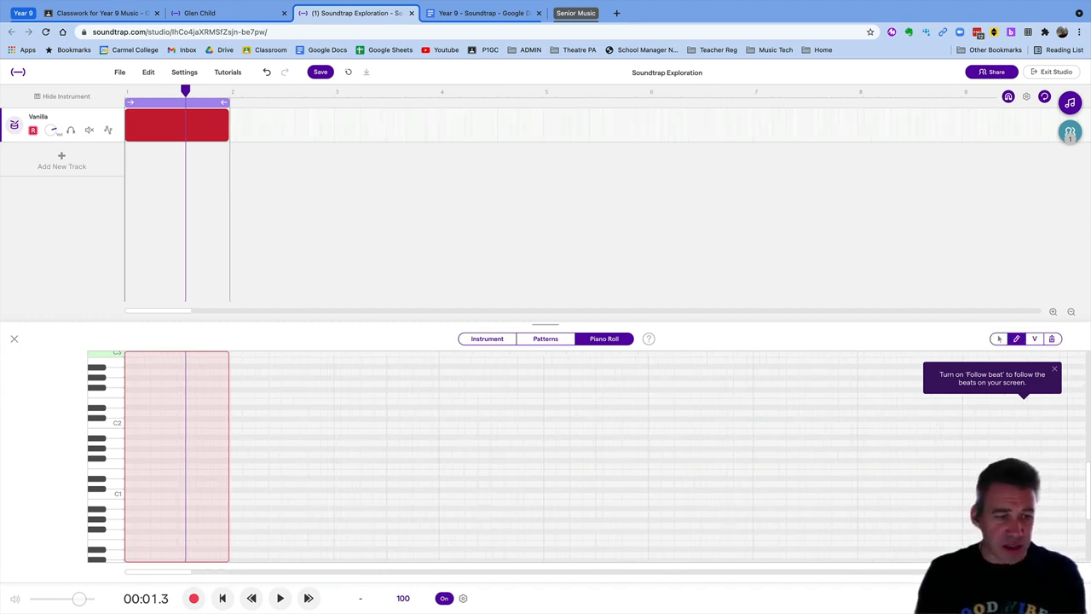
{"action": "scroll", "coordinate": [545, 456], "scroll_direction": "up", "scroll_amount": 4}
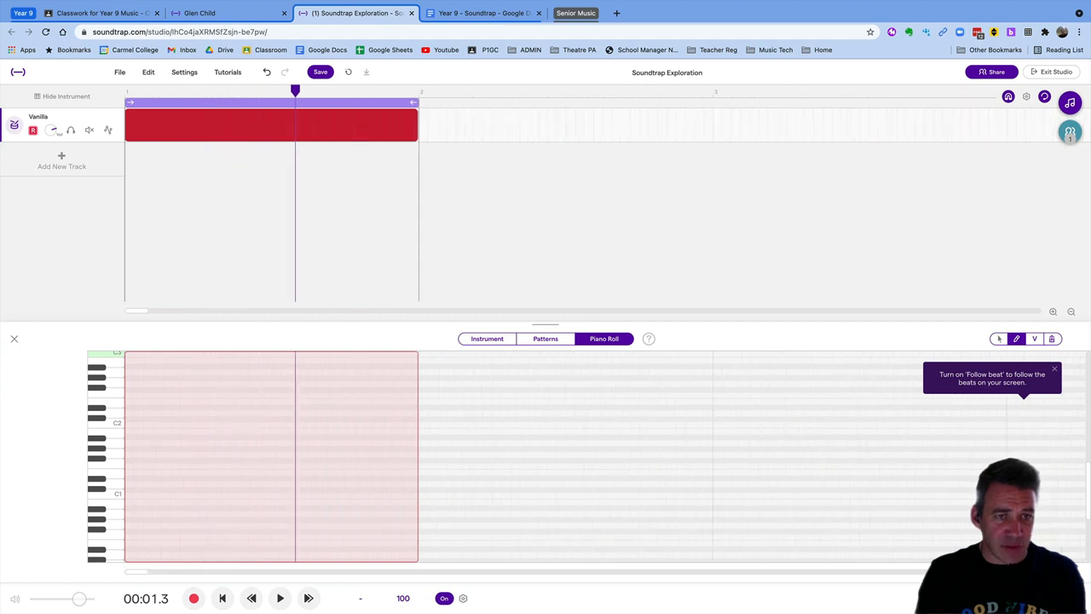
{"action": "scroll", "coordinate": [546, 457], "scroll_direction": "up", "scroll_amount": 3}
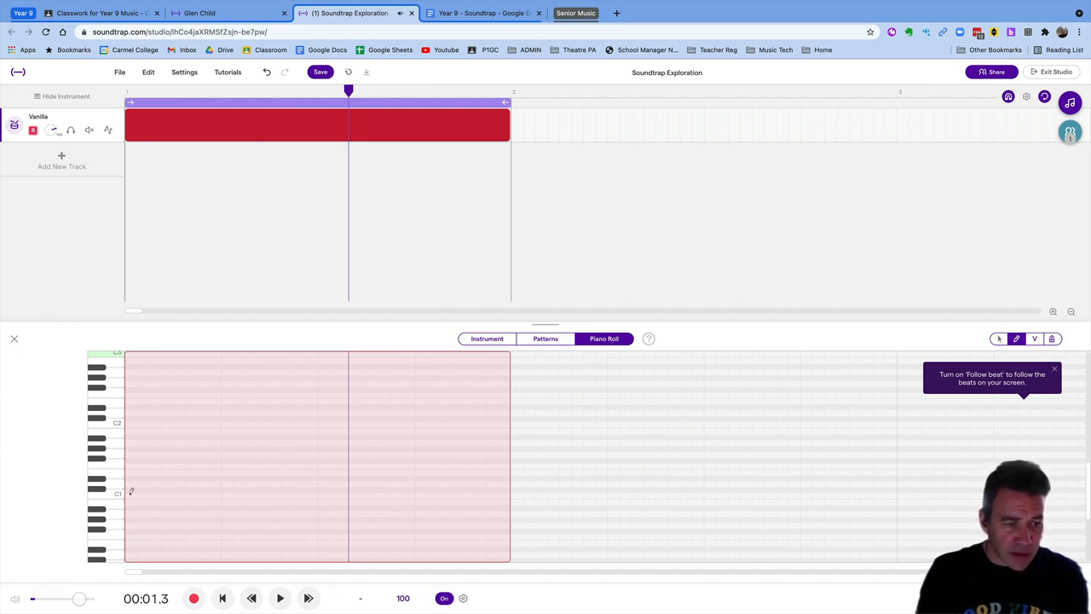
Draw C1 notes on beats 1 and 3 and D1 on beats 2 and 4, then play the pattern
{"action": "left_click", "coordinate": [130, 496]}
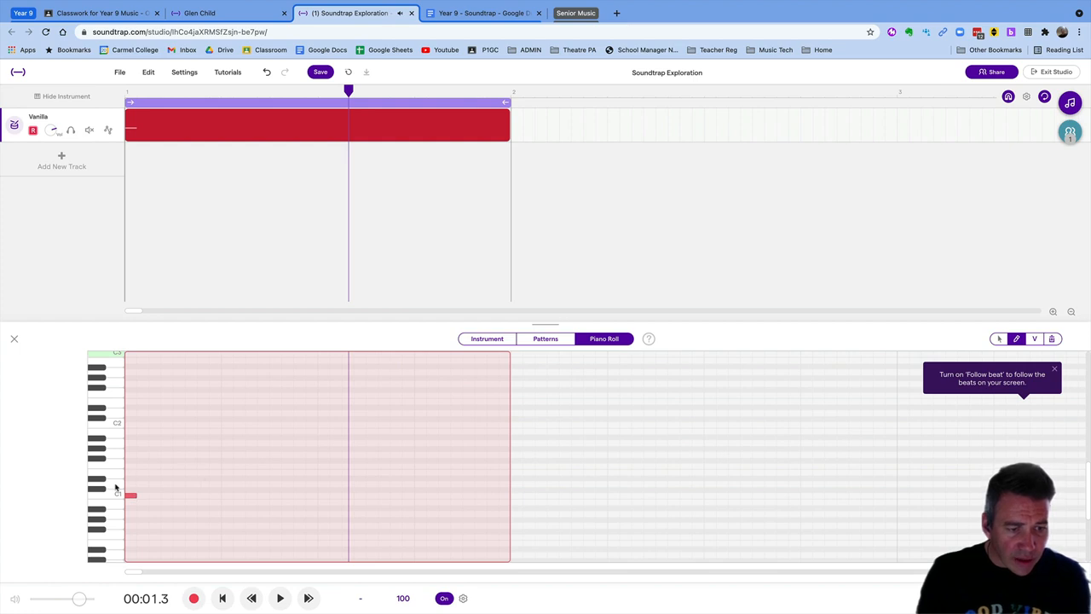
{"action": "left_click", "coordinate": [226, 484]}
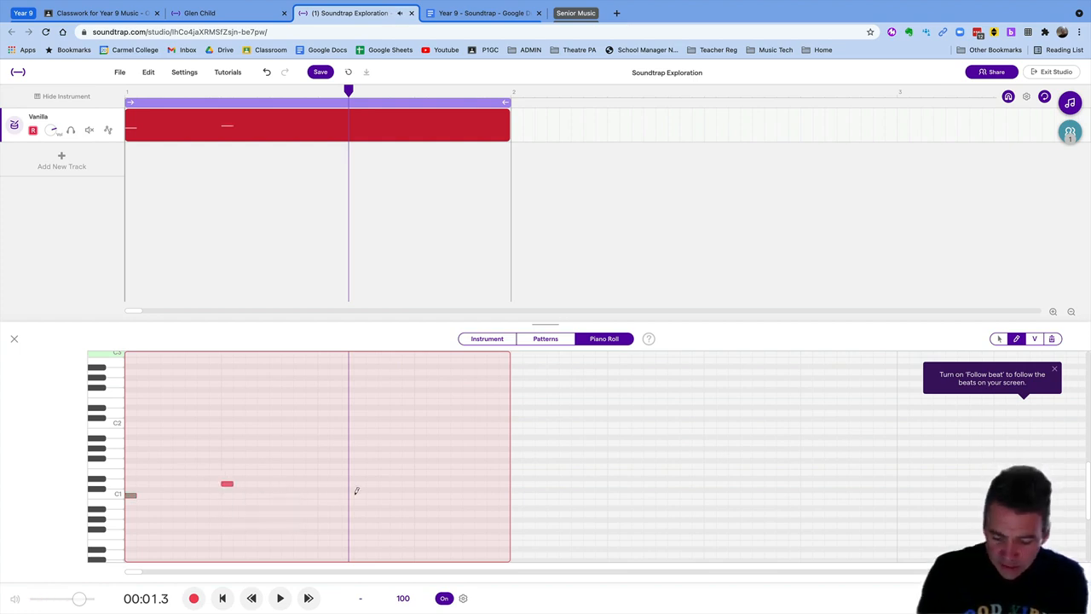
{"action": "key", "text": "Return"}
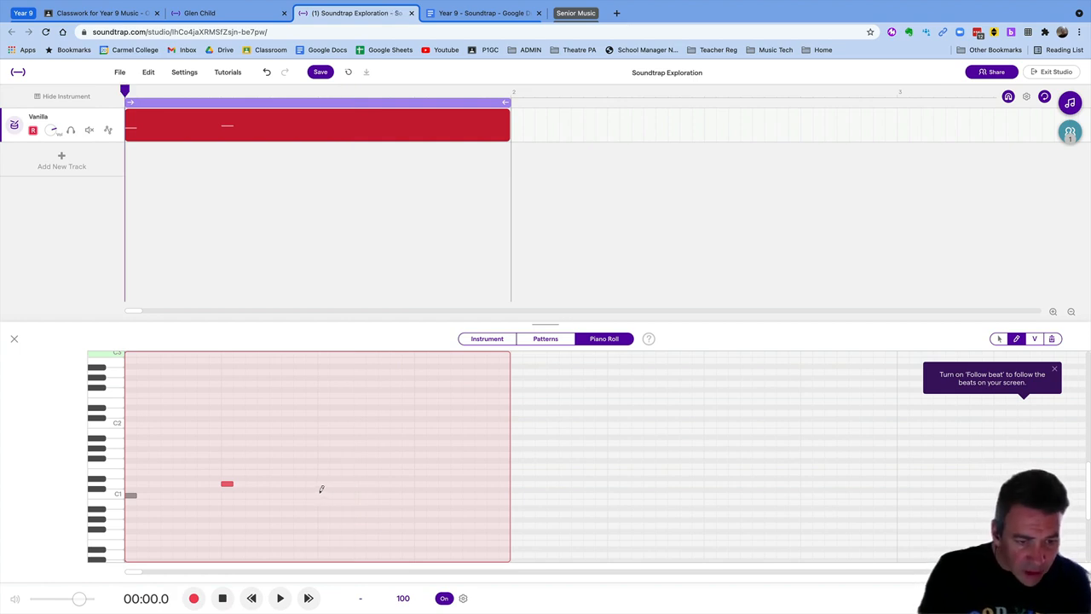
{"action": "left_click", "coordinate": [322, 494]}
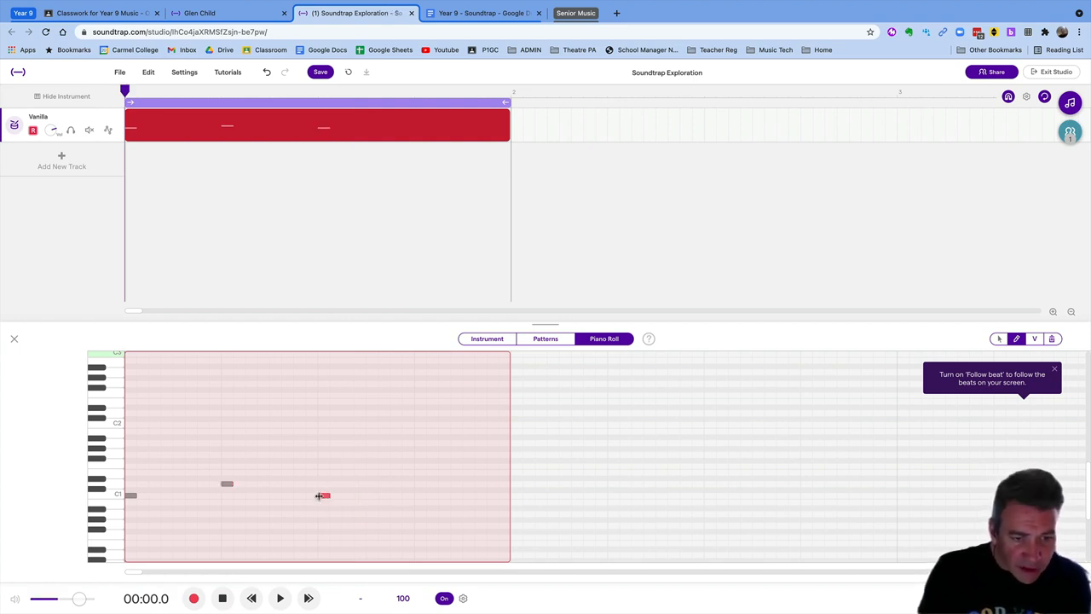
{"action": "left_click", "coordinate": [418, 483]}
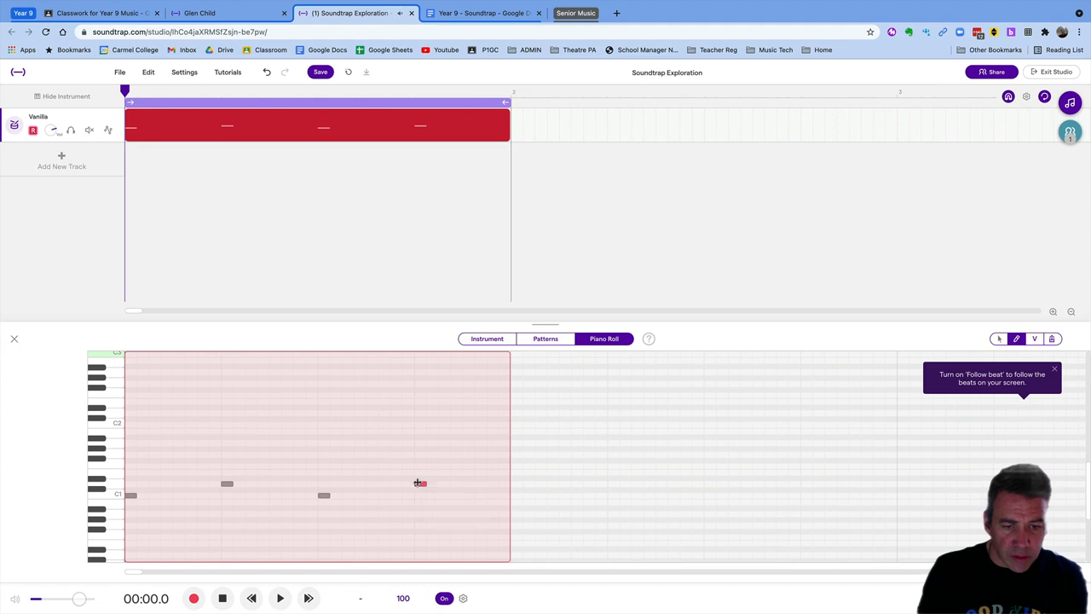
{"action": "key", "text": "space"}
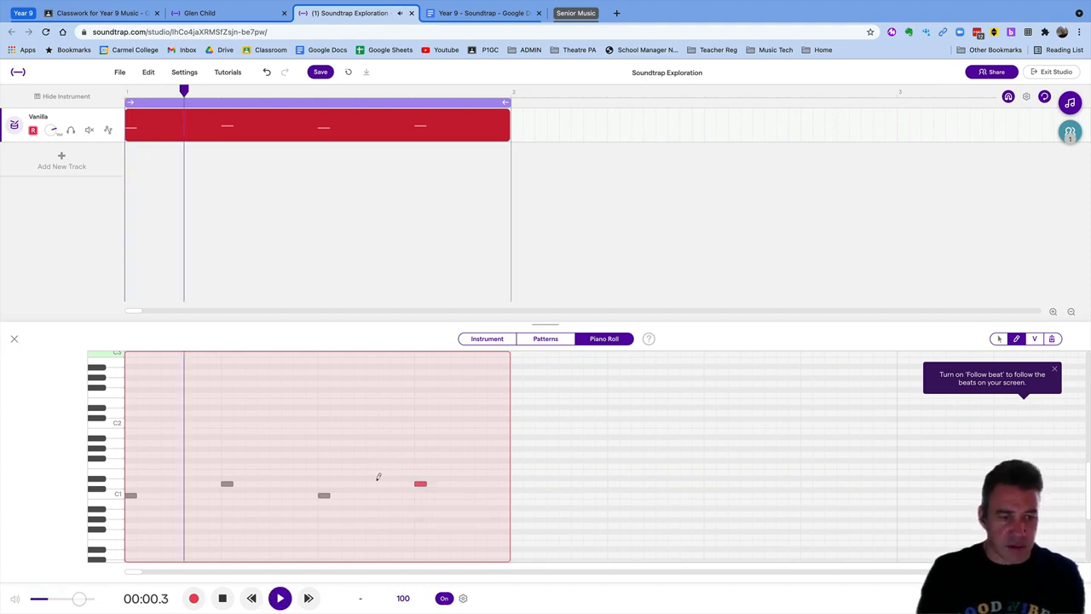
{"action": "key", "text": "space"}
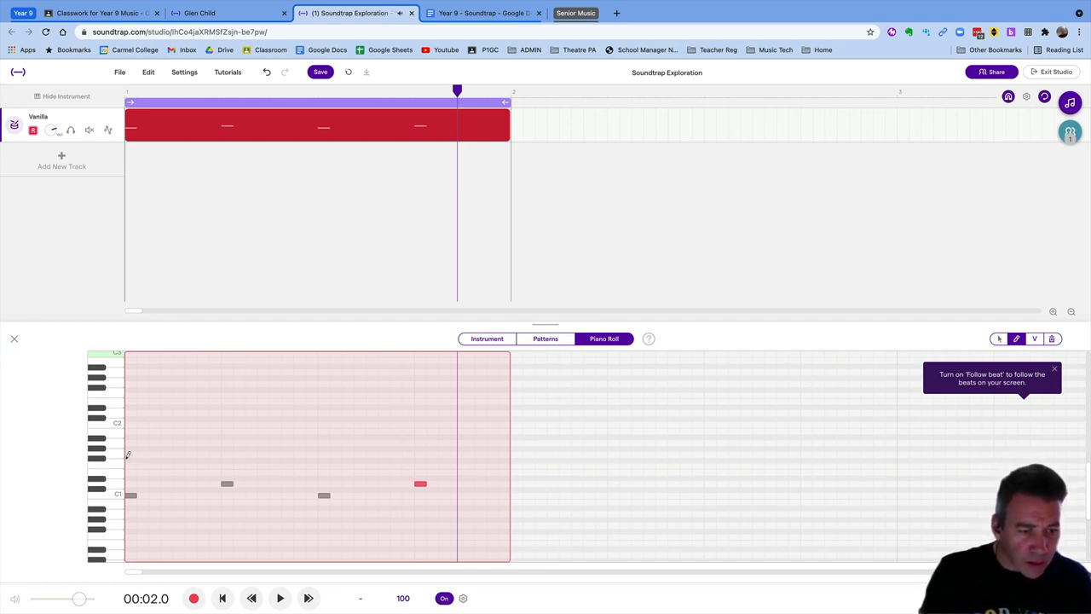
Draw eight evenly spaced Gb1 hihat notes across the bar
{"action": "left_click", "coordinate": [128, 455]}
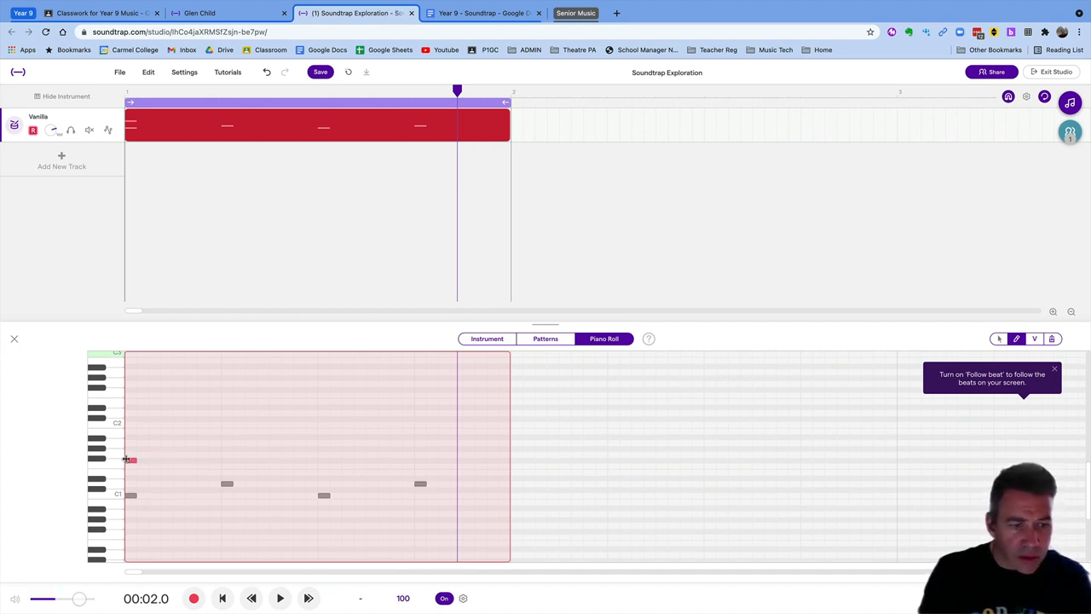
{"action": "left_click", "coordinate": [175, 459]}
{"action": "left_click", "coordinate": [225, 458]}
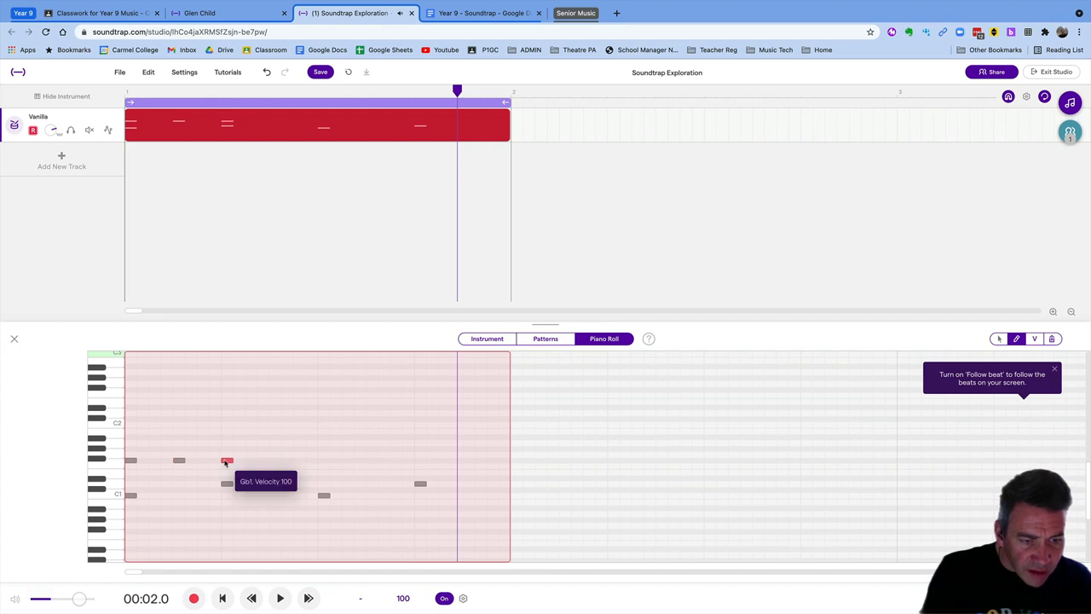
{"action": "left_click", "coordinate": [276, 460]}
{"action": "left_click", "coordinate": [324, 460]}
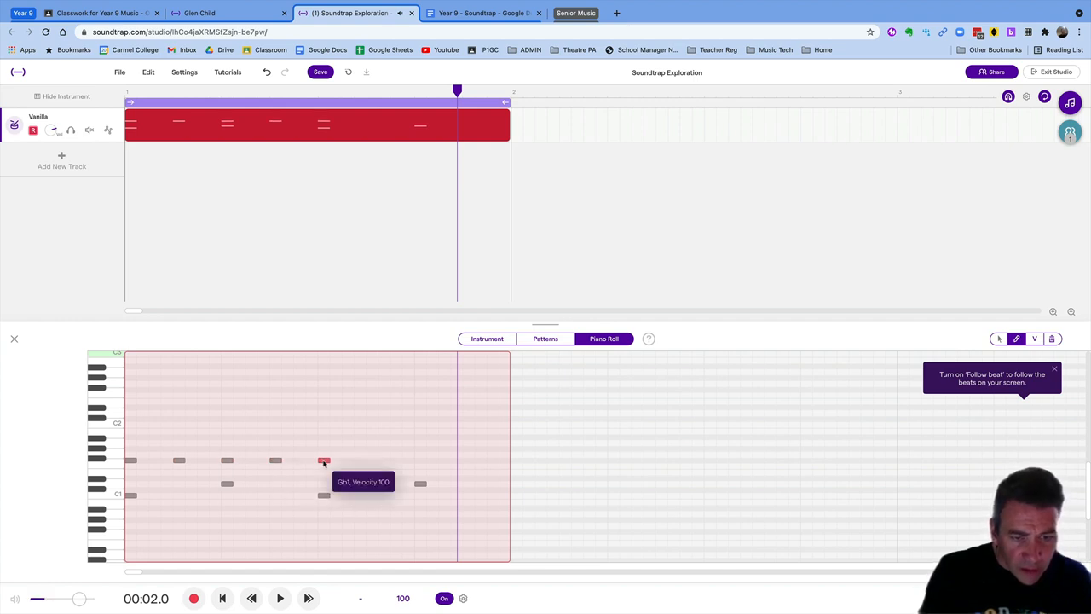
{"action": "left_click", "coordinate": [360, 460]}
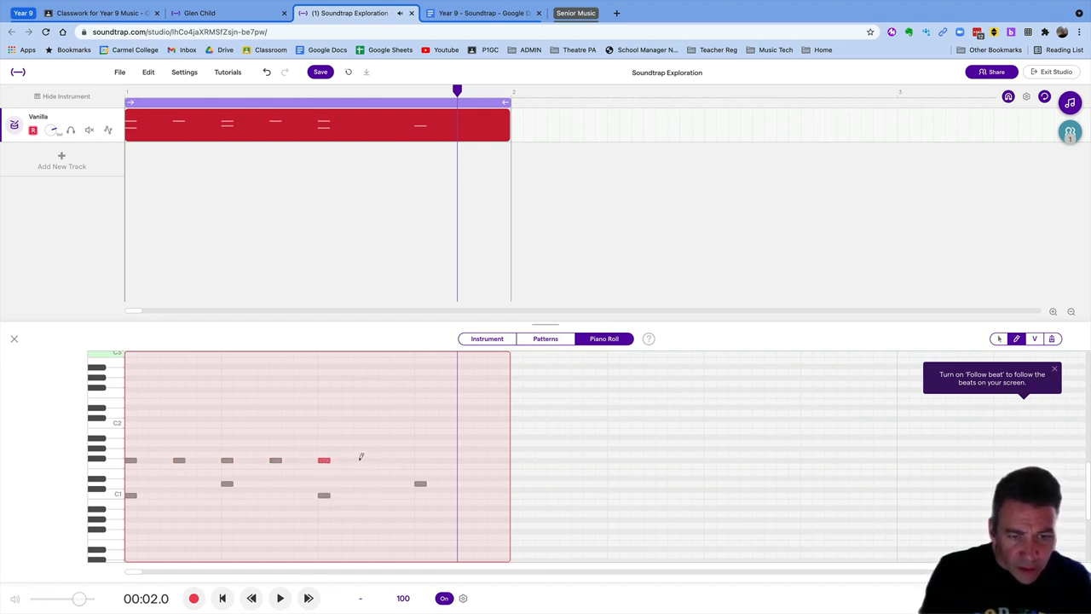
{"action": "left_click", "coordinate": [418, 459]}
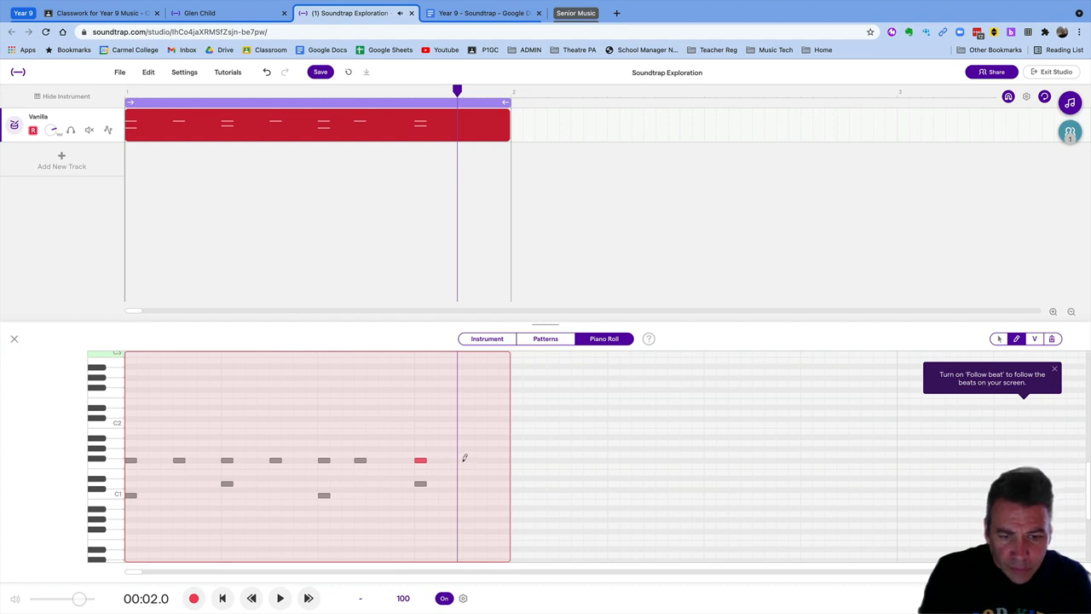
{"action": "left_click", "coordinate": [464, 459]}
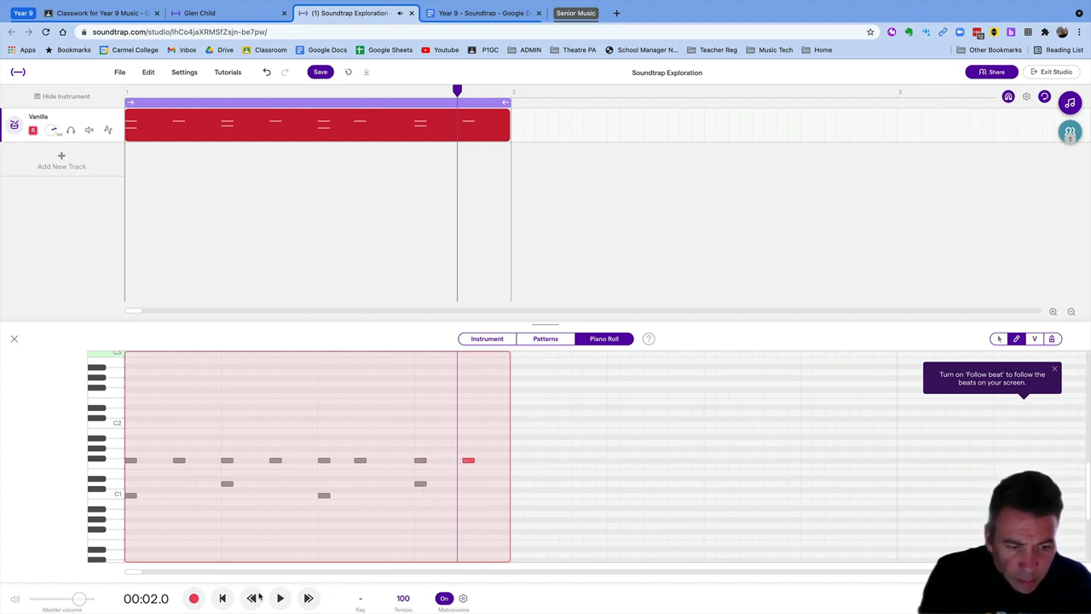
Play the pattern, nudge the sixth Gb1 note slightly later, replay, and close the piano roll
{"action": "left_click", "coordinate": [222, 598]}
{"action": "left_click", "coordinate": [281, 597]}
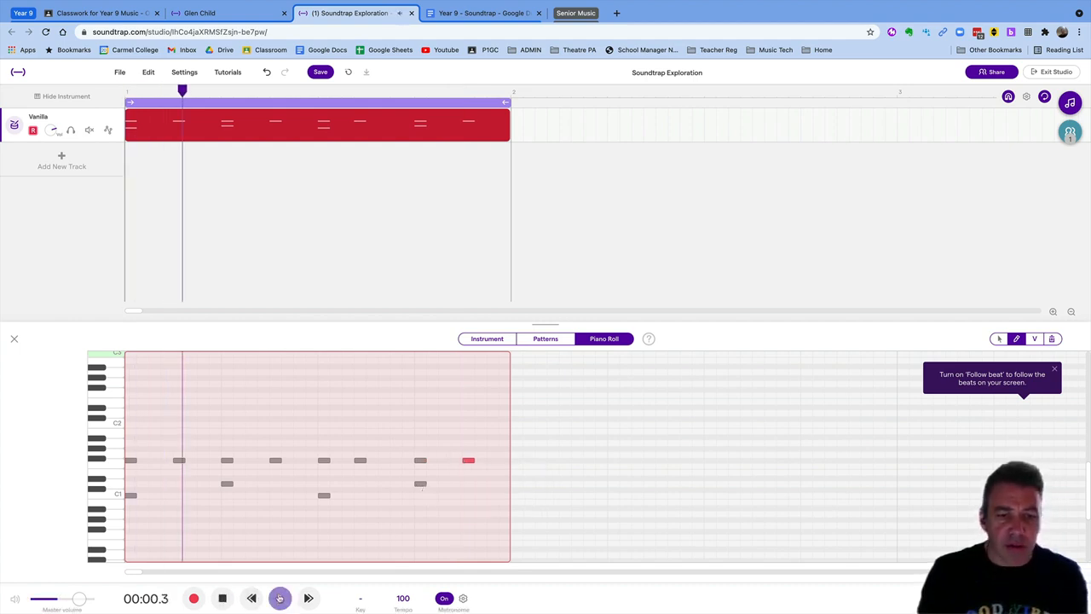
{"action": "left_click", "coordinate": [224, 600]}
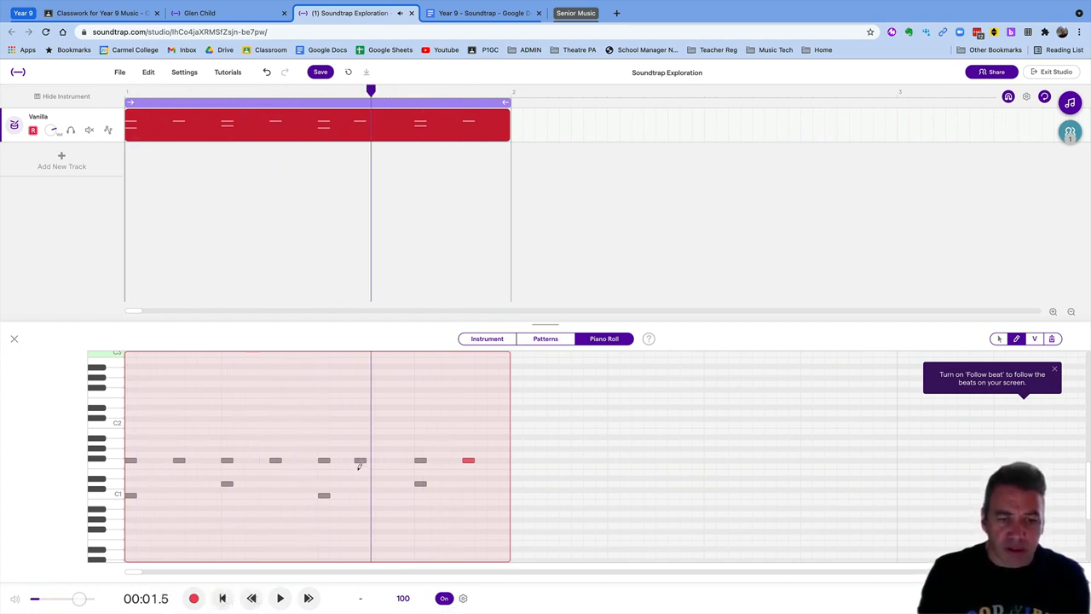
{"action": "left_click_drag", "start_coordinate": [360, 462], "coordinate": [368, 465]}
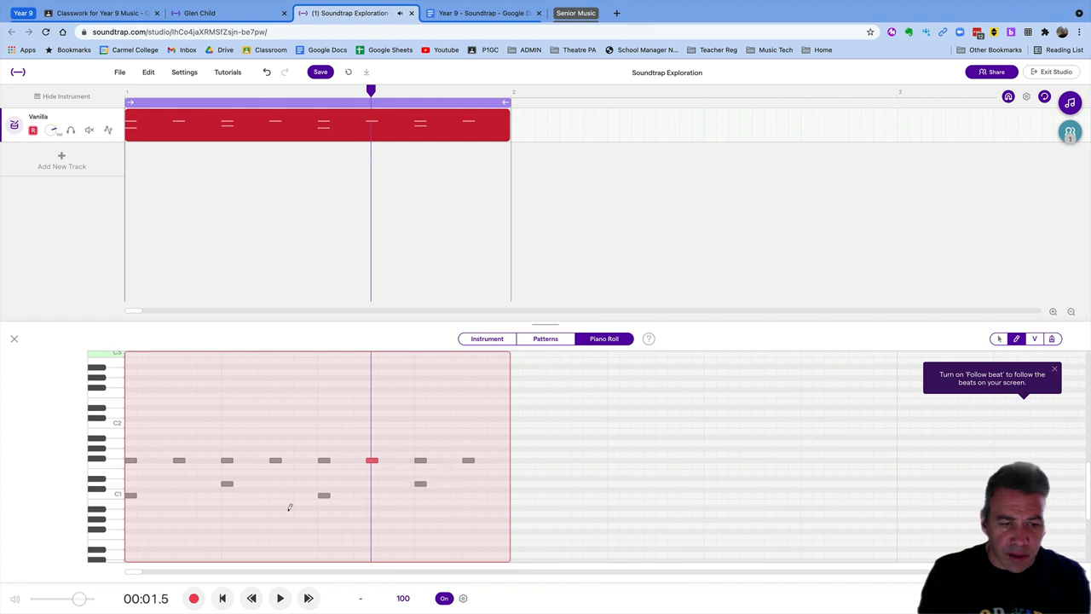
{"action": "left_click", "coordinate": [224, 598]}
{"action": "left_click", "coordinate": [280, 599]}
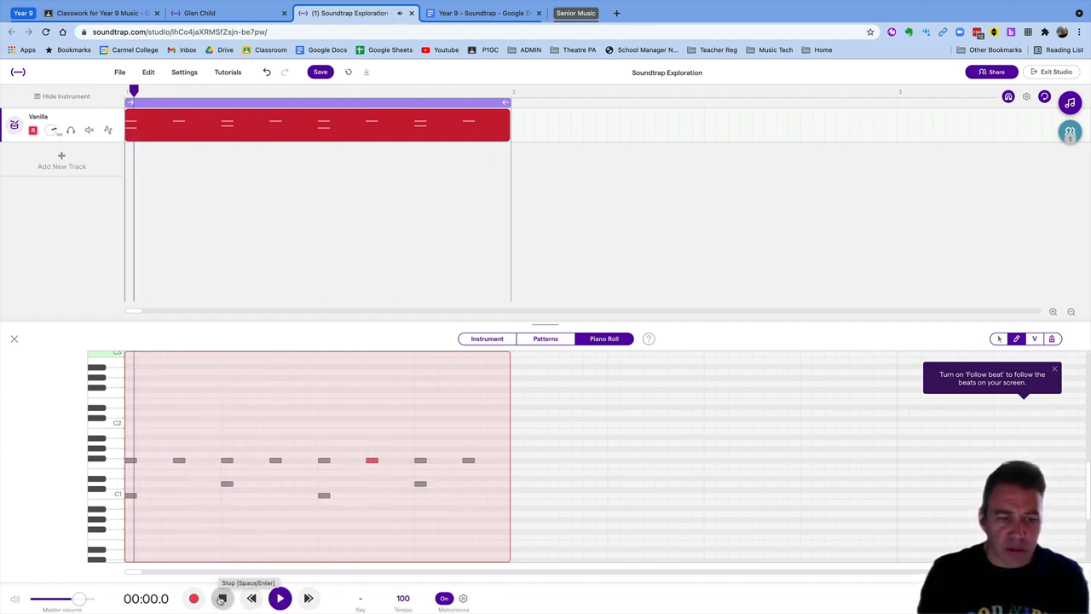
{"action": "left_click", "coordinate": [222, 599]}
{"action": "left_click", "coordinate": [13, 340]}
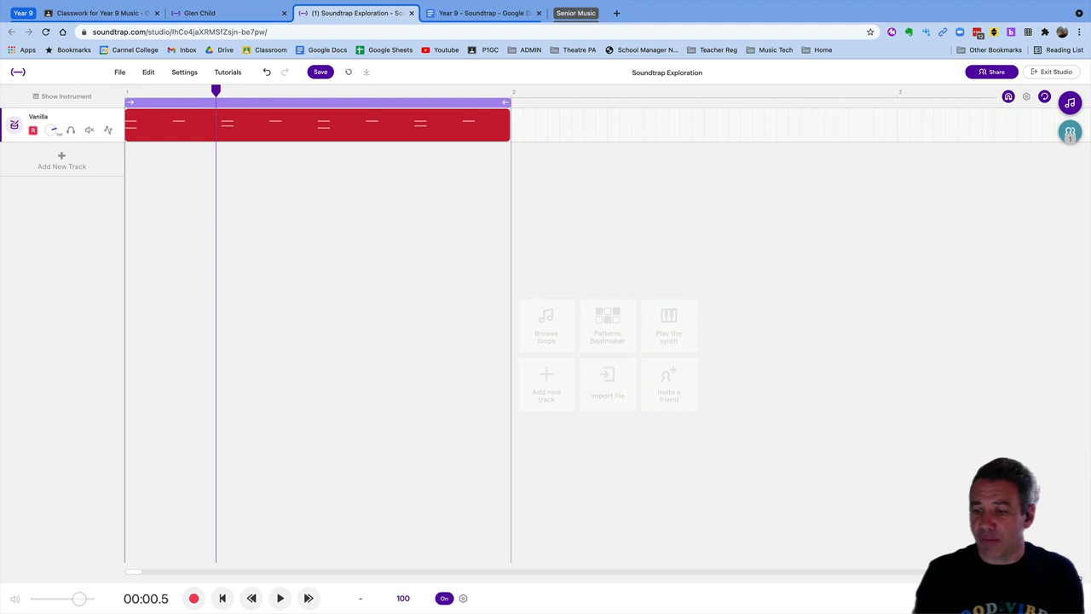
Zoom out, loop the drum clip to the end of bar 4, stretch the cycle to match, and play
{"action": "left_click", "coordinate": [1061, 575]}
{"action": "left_click", "coordinate": [1061, 576]}
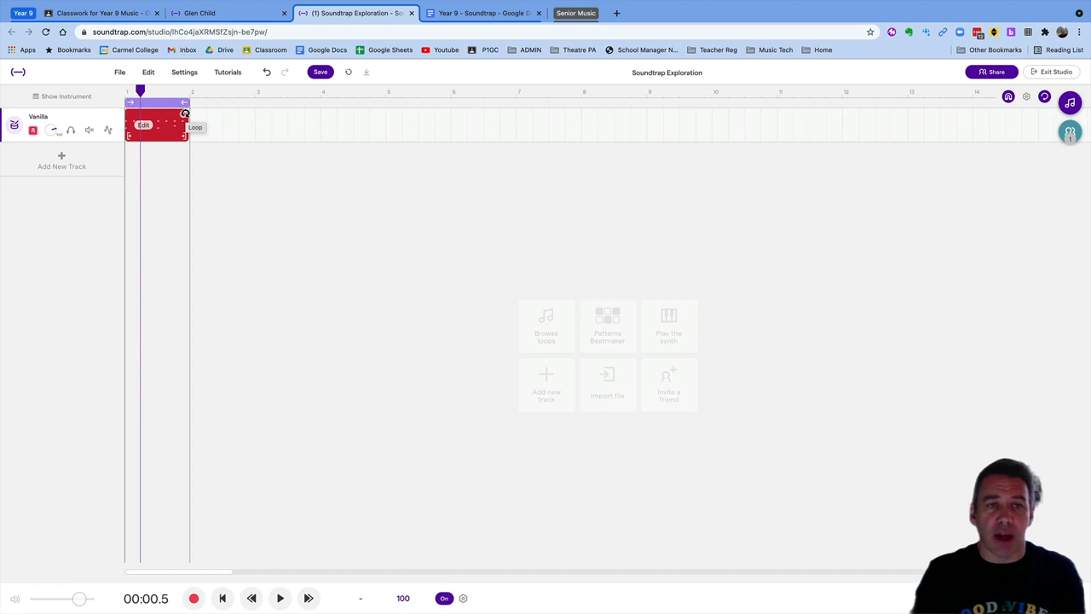
{"action": "left_click_drag", "start_coordinate": [185, 114], "coordinate": [382, 122]}
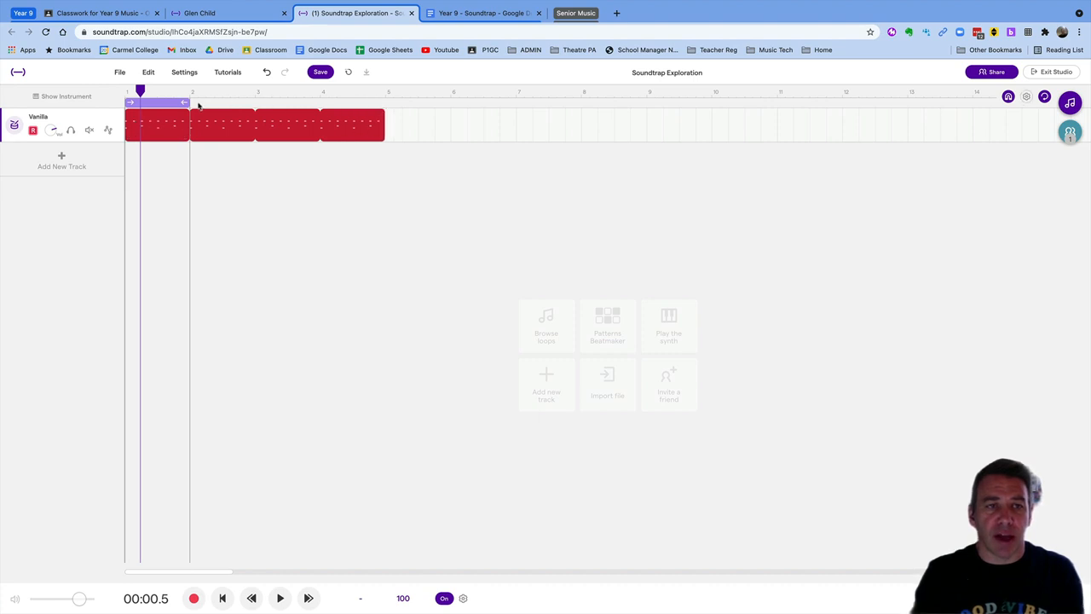
{"action": "left_click_drag", "start_coordinate": [187, 103], "coordinate": [385, 103]}
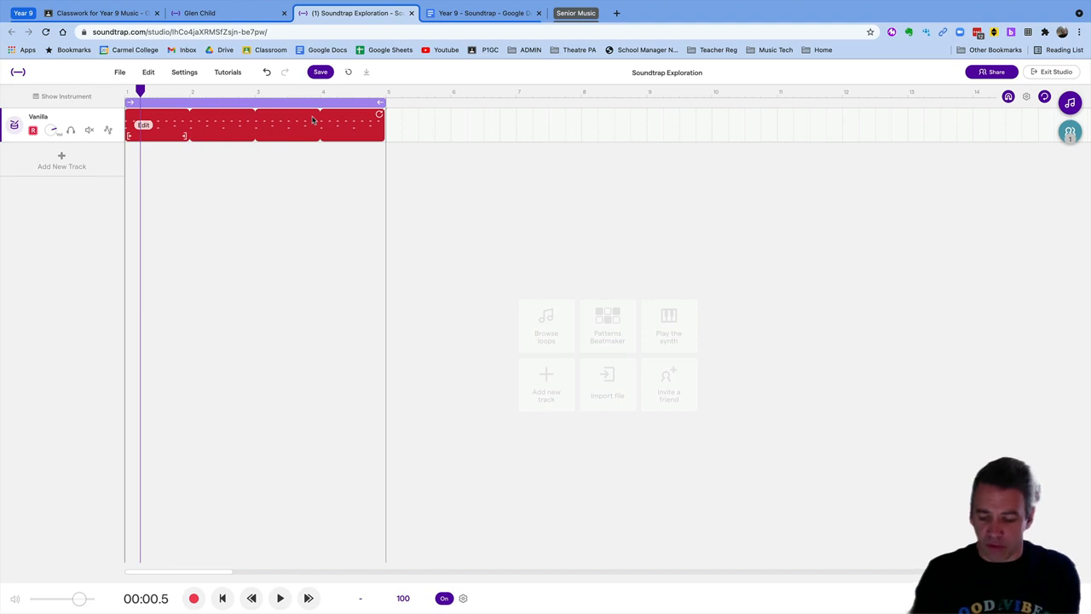
{"action": "key", "text": "space"}
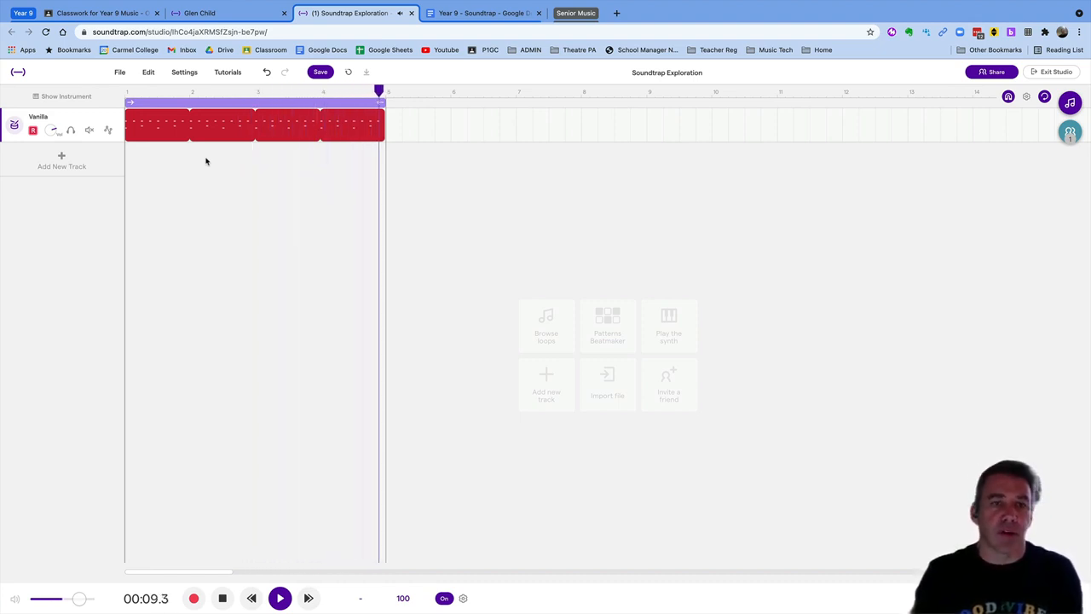
Open the drum region's notes in the Patterns step view and play the pattern
{"action": "right_click", "coordinate": [147, 128]}
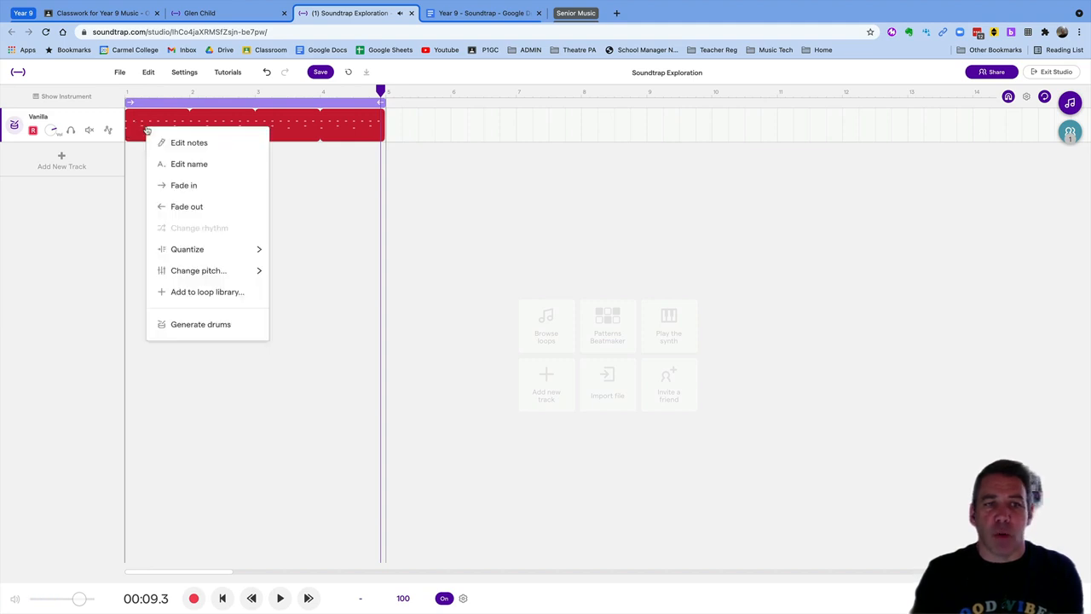
{"action": "left_click", "coordinate": [169, 143]}
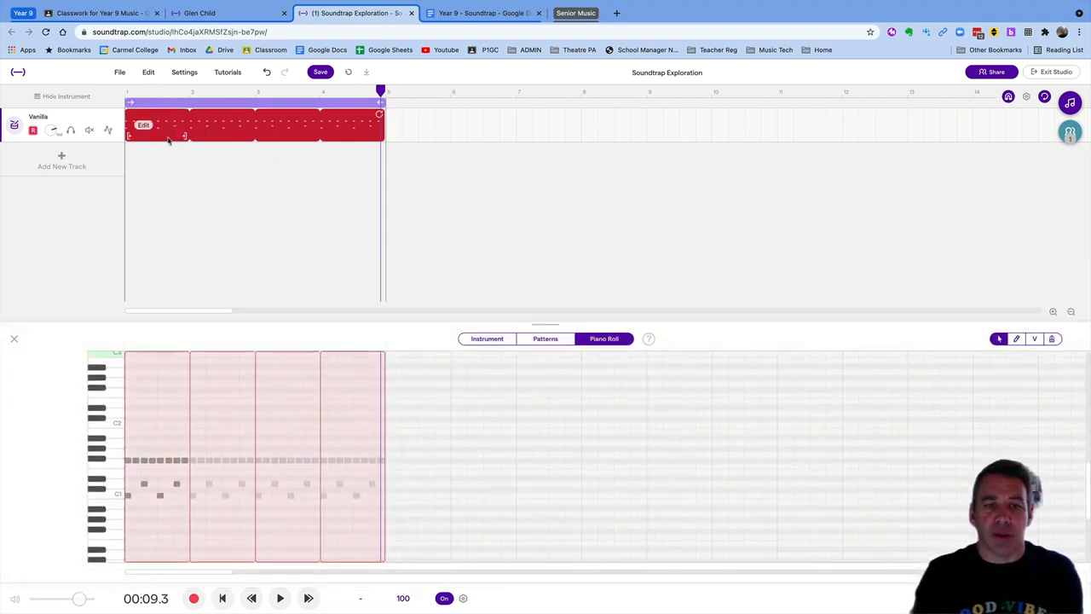
{"action": "left_click", "coordinate": [553, 341]}
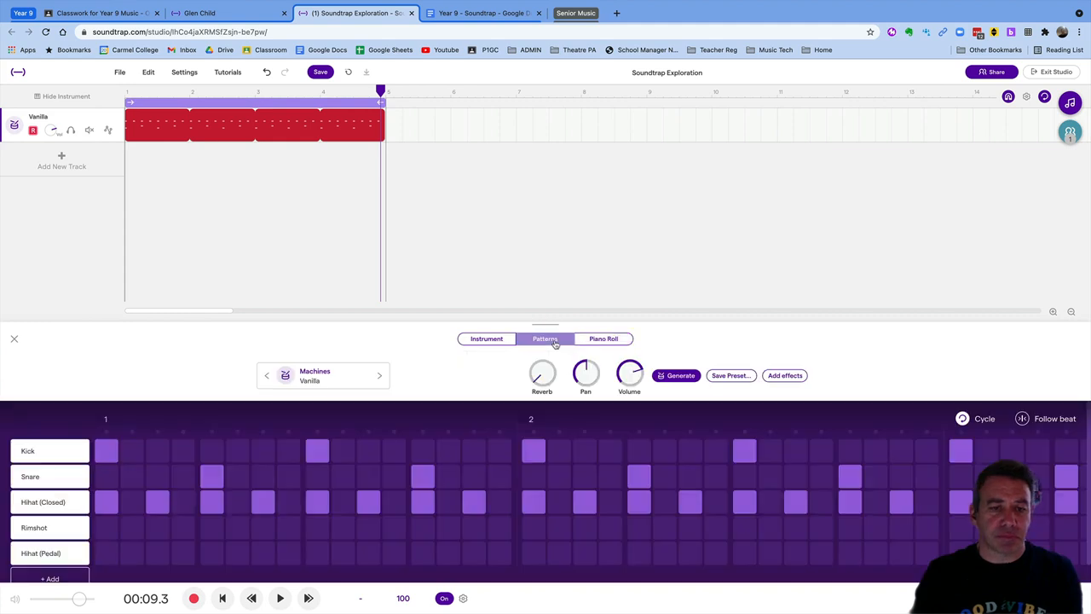
{"action": "key", "text": "Return"}
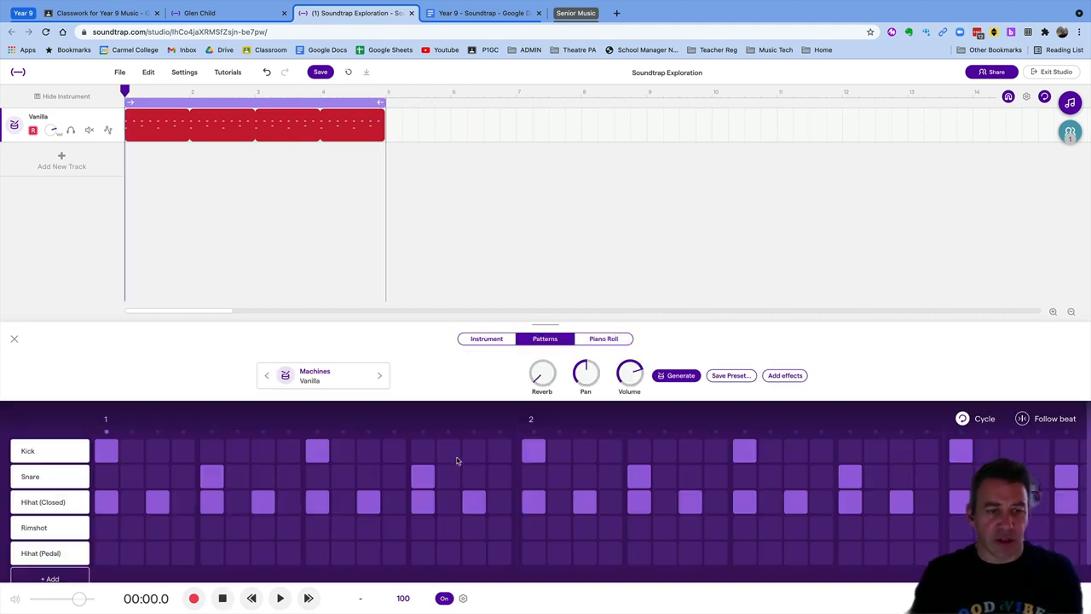
{"action": "key", "text": "space"}
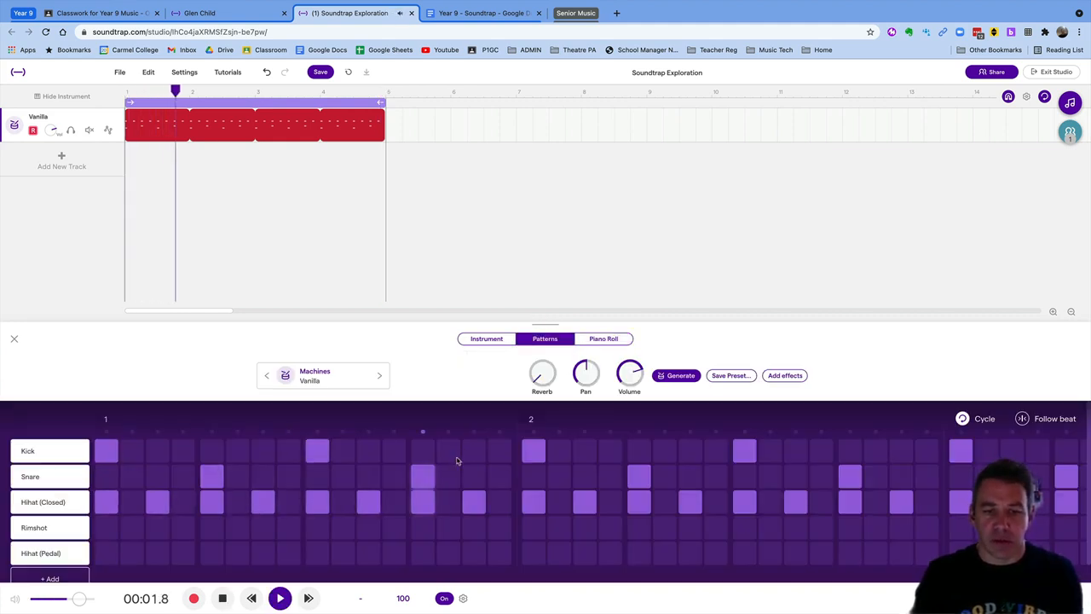
{"action": "key", "text": "space"}
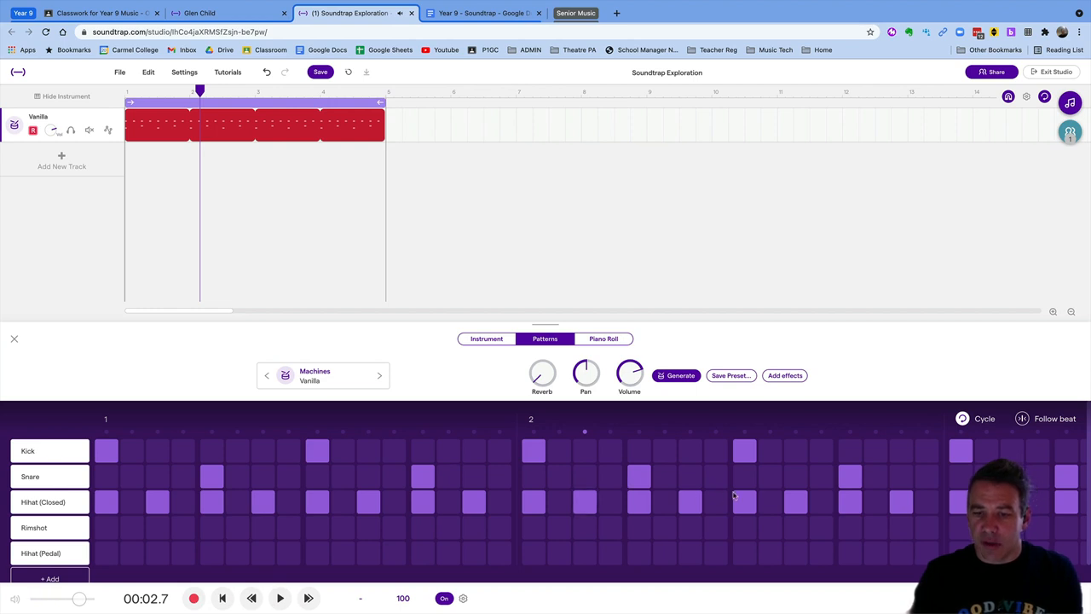
Add an extra kick hit on step 11 of bar 2 and replay the pattern
{"action": "left_click", "coordinate": [747, 456]}
{"action": "left_click", "coordinate": [744, 457]}
{"action": "left_click", "coordinate": [796, 454]}
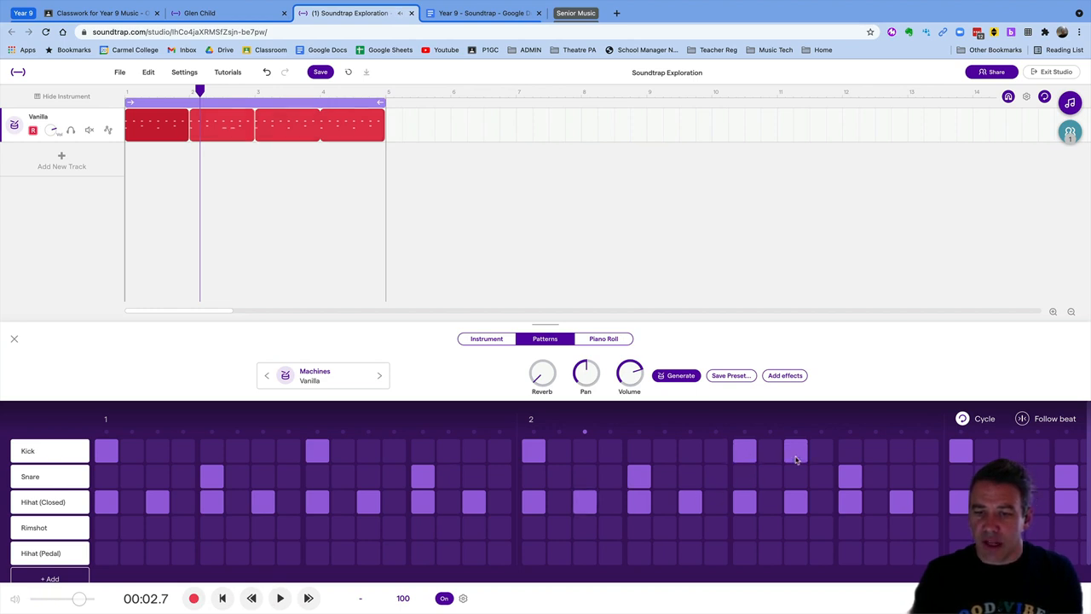
{"action": "key", "text": "Return"}
{"action": "key", "text": "space"}
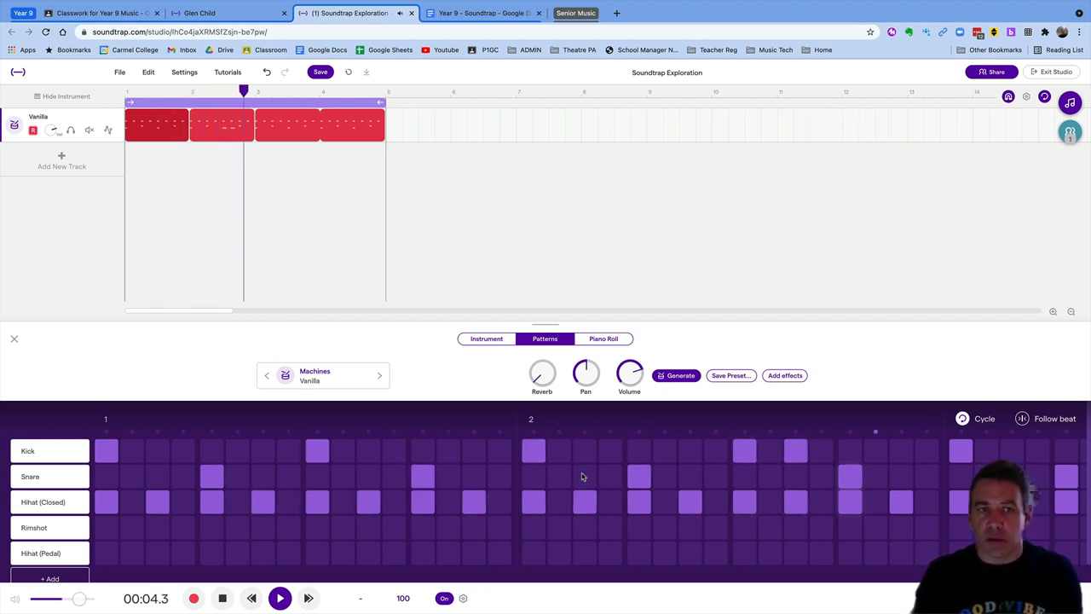
{"action": "key", "text": "space"}
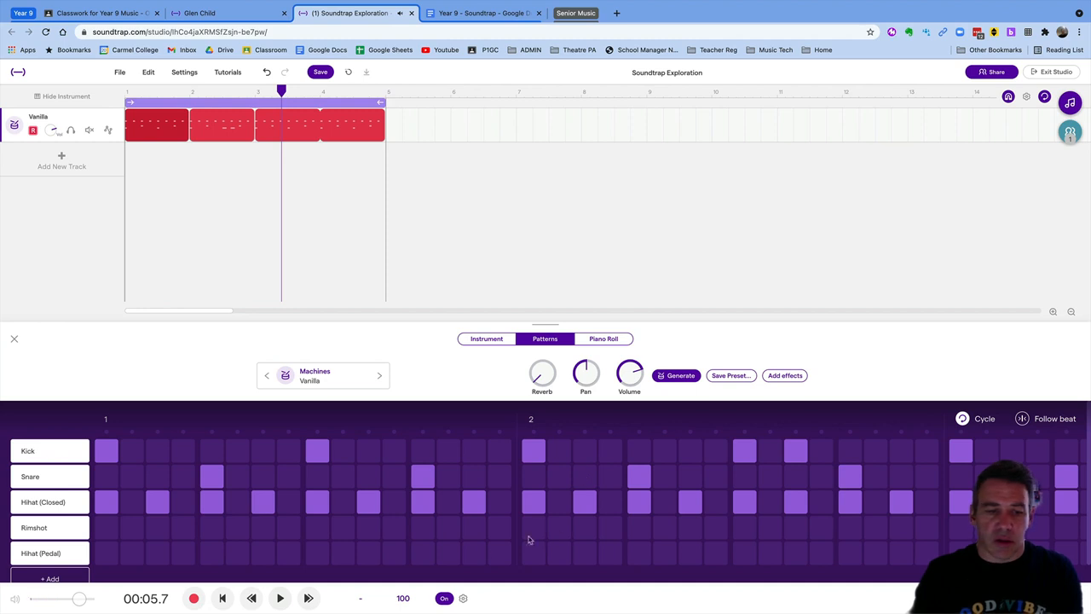
{"action": "scroll", "coordinate": [433, 548], "scroll_direction": "right", "scroll_amount": 10}
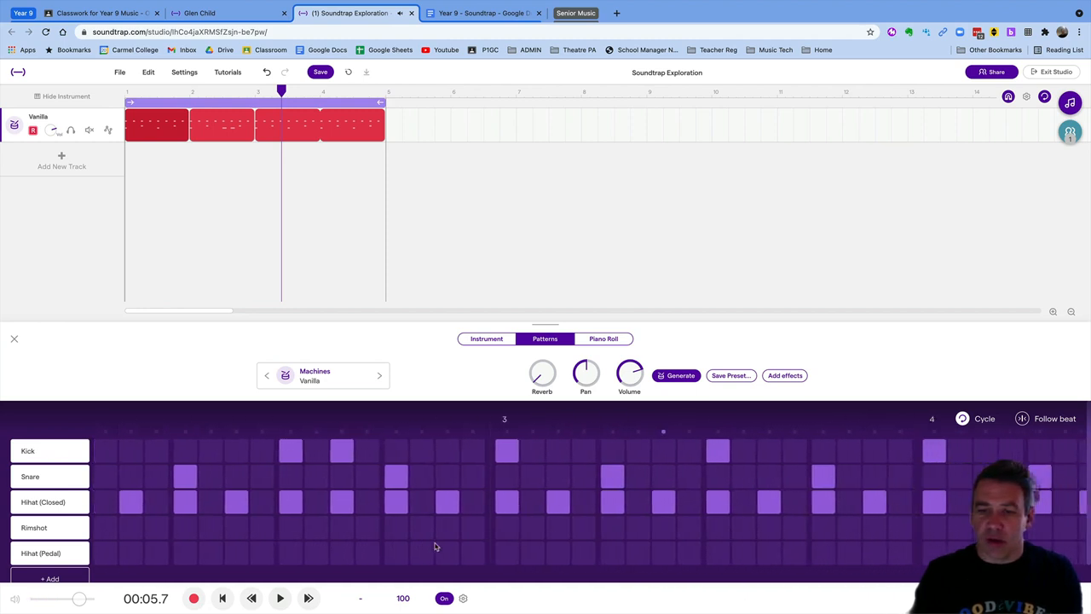
Add two kick hits in bar 3, one on its last step, and play them back
{"action": "scroll", "coordinate": [439, 545], "scroll_direction": "right", "scroll_amount": 3}
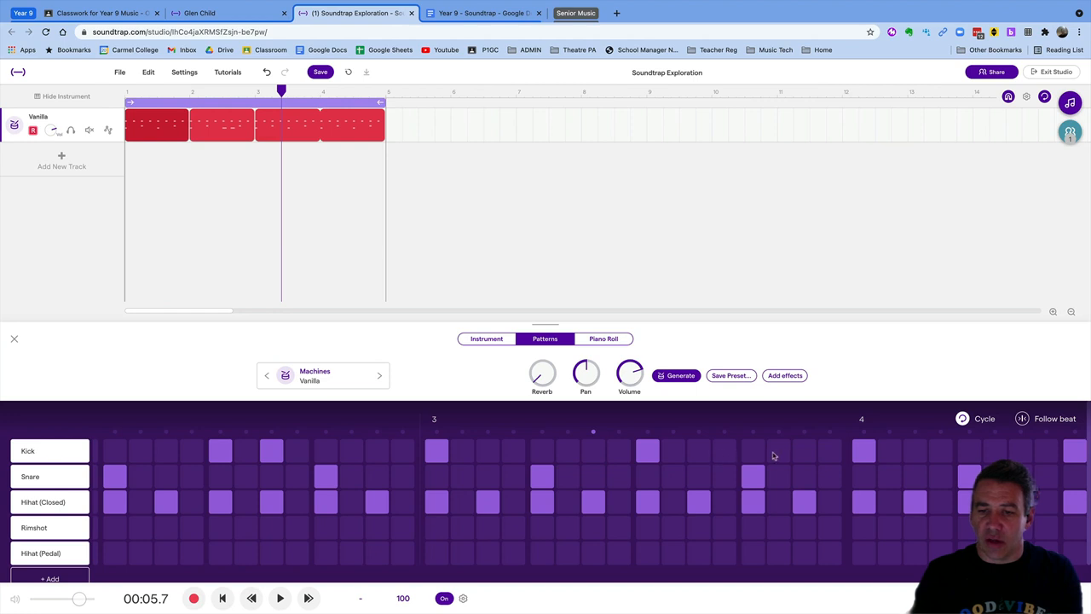
{"action": "left_click", "coordinate": [695, 454]}
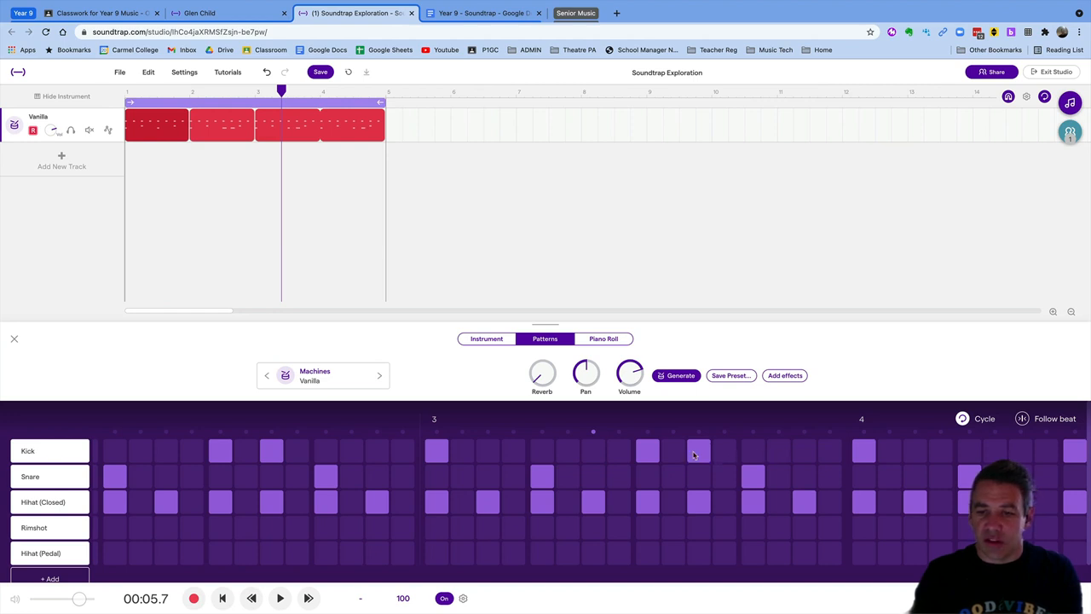
{"action": "left_click", "coordinate": [828, 454]}
{"action": "key", "text": "Return"}
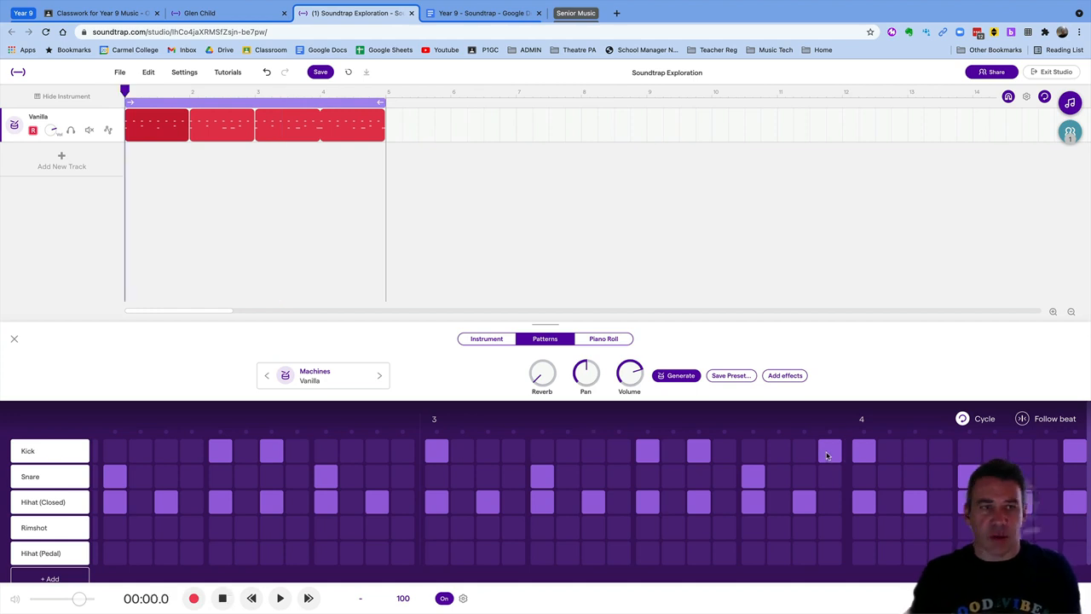
{"action": "key", "text": "space"}
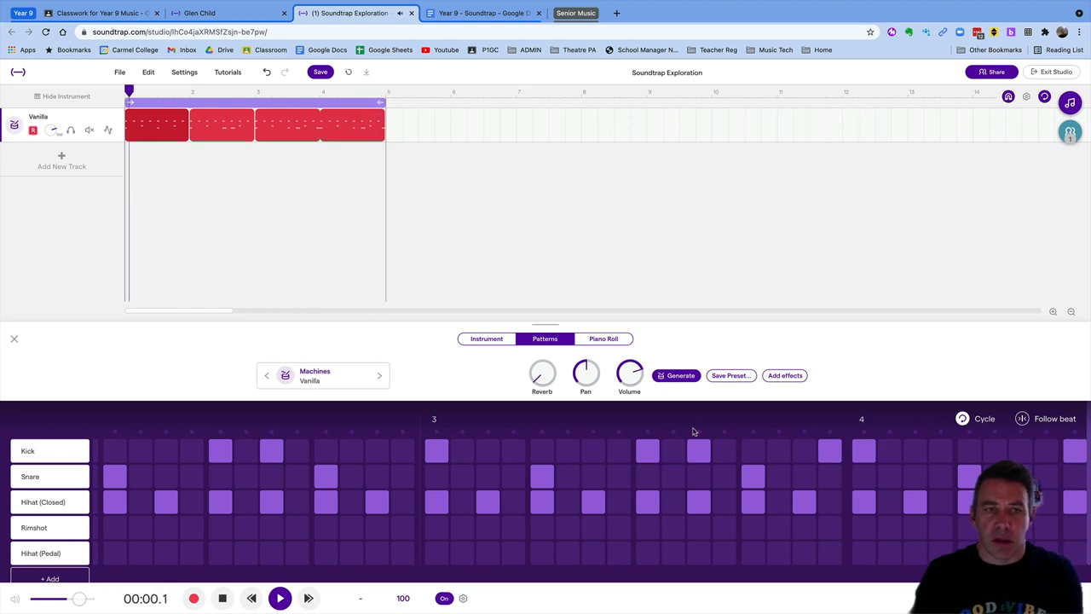
{"action": "left_click", "coordinate": [221, 599]}
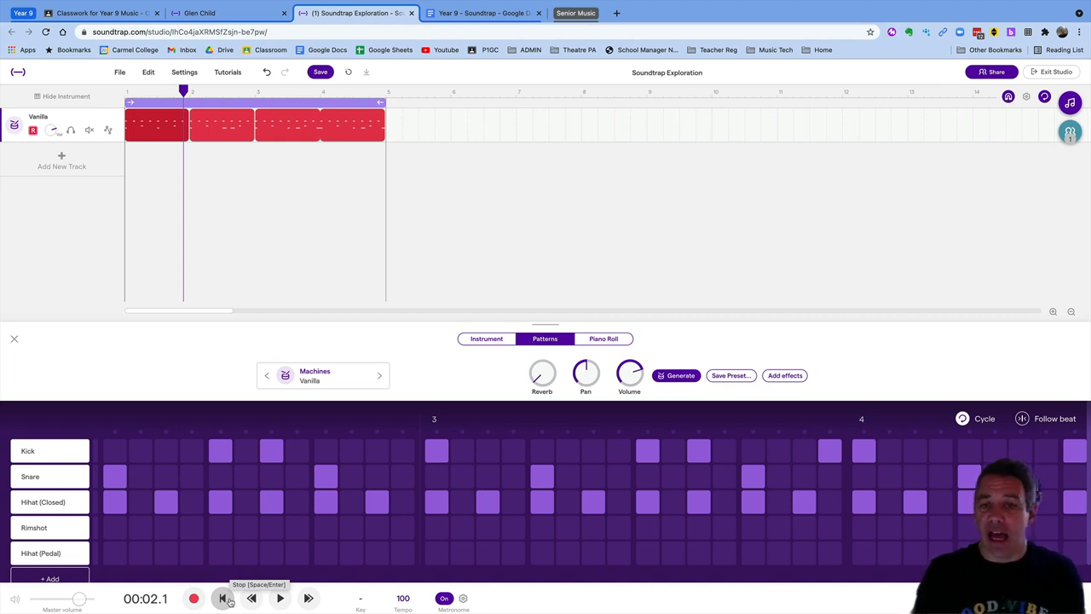
Add a Grand Piano track, audition C, E and G on its keyboard, and show its piano roll
{"action": "left_click", "coordinate": [60, 160]}
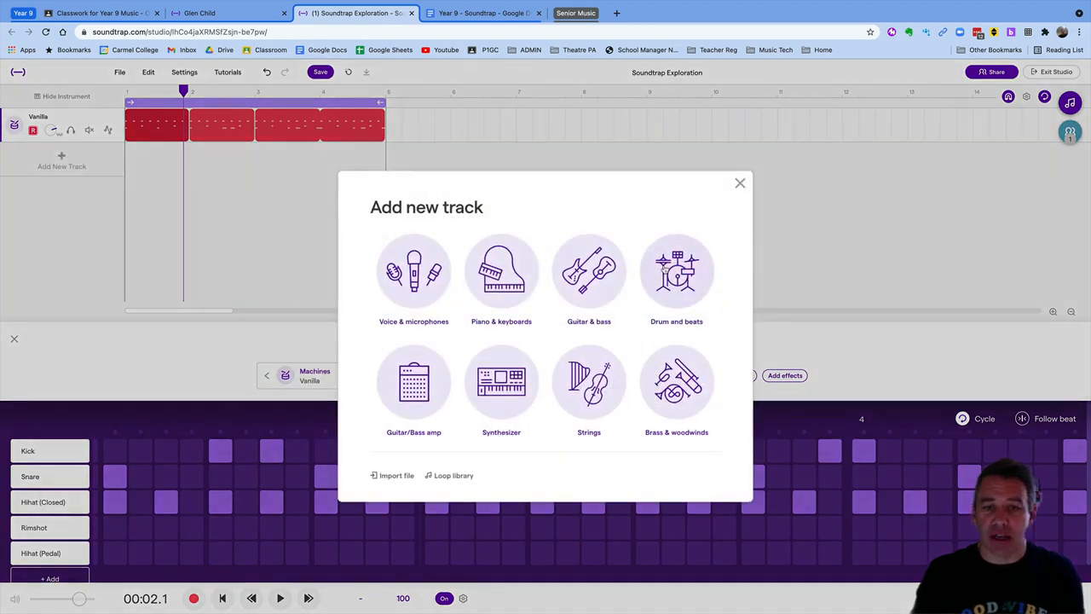
{"action": "left_click", "coordinate": [503, 298]}
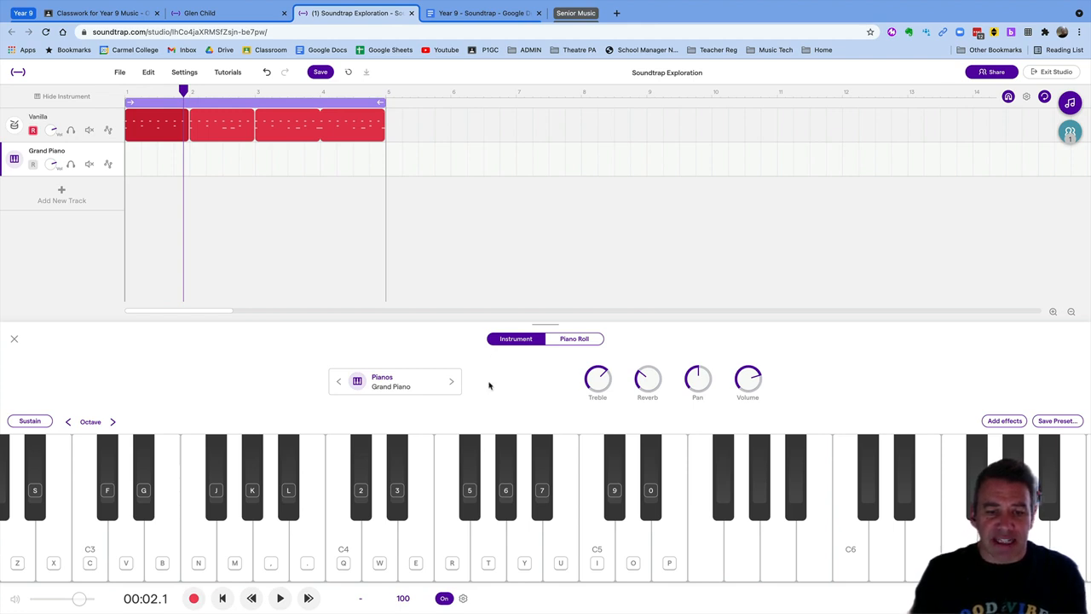
{"action": "left_click", "coordinate": [349, 541]}
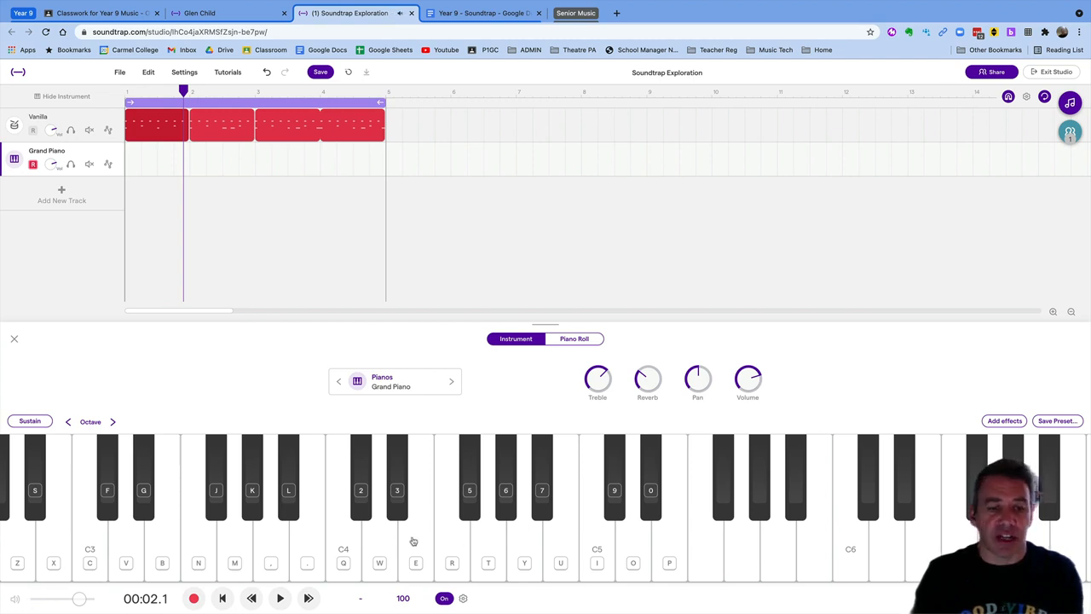
{"action": "left_click", "coordinate": [413, 541]}
{"action": "key", "text": "t"}
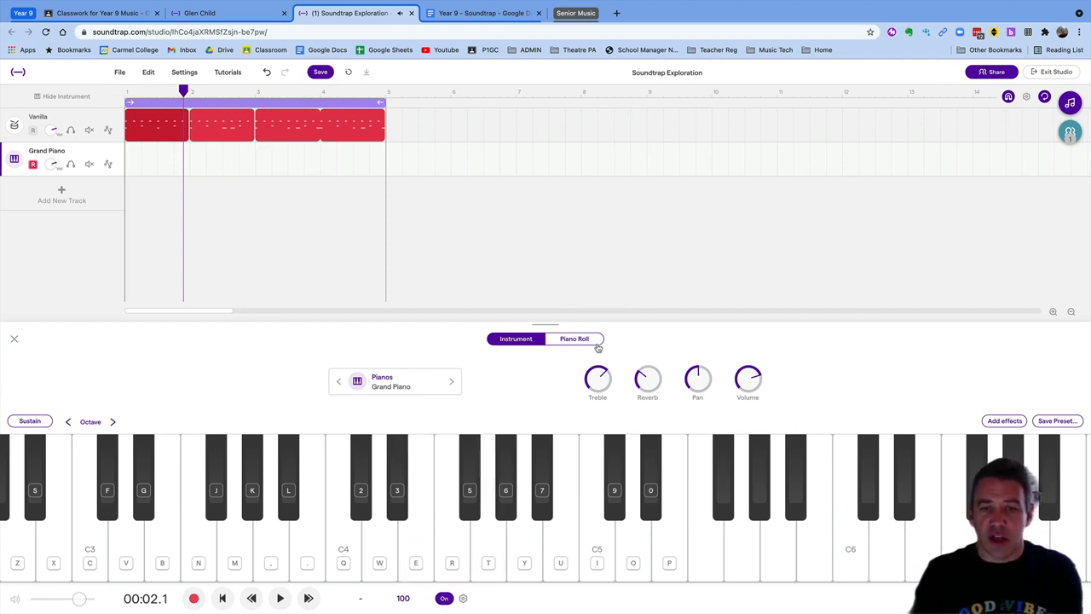
{"action": "left_click", "coordinate": [590, 344]}
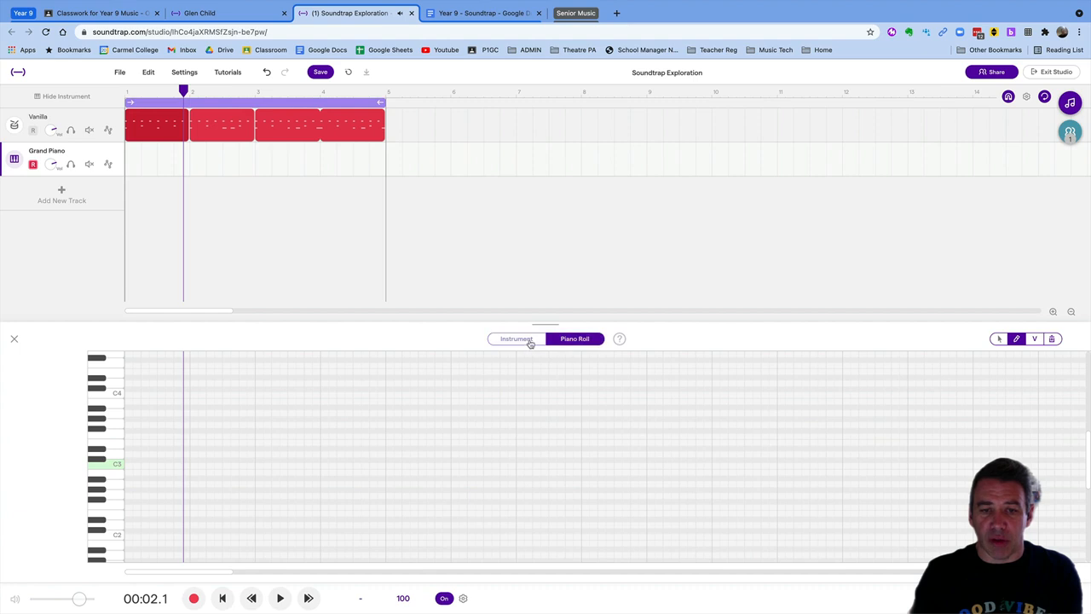
Switch the Grand Piano back to its Instrument keyboard view and rewind the playhead to the start
{"action": "left_click", "coordinate": [529, 340]}
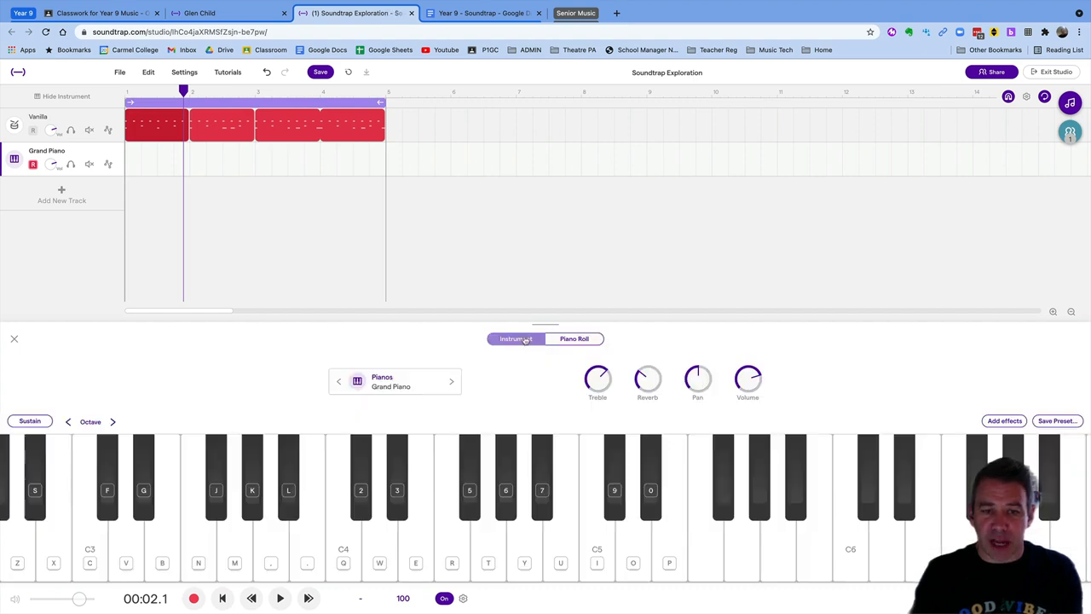
{"action": "left_click", "coordinate": [563, 340]}
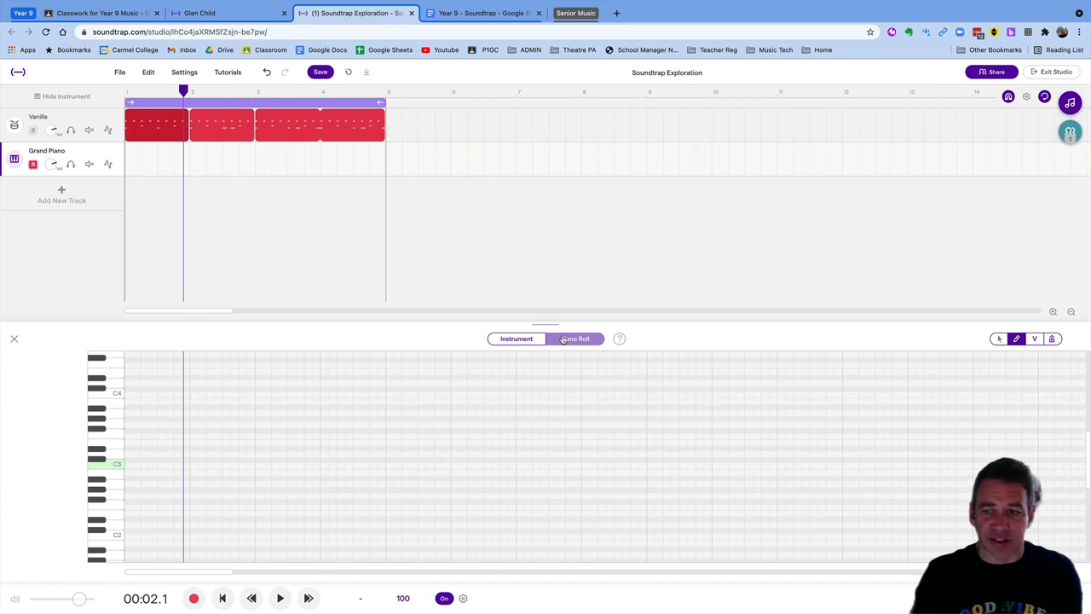
{"action": "left_click", "coordinate": [540, 340]}
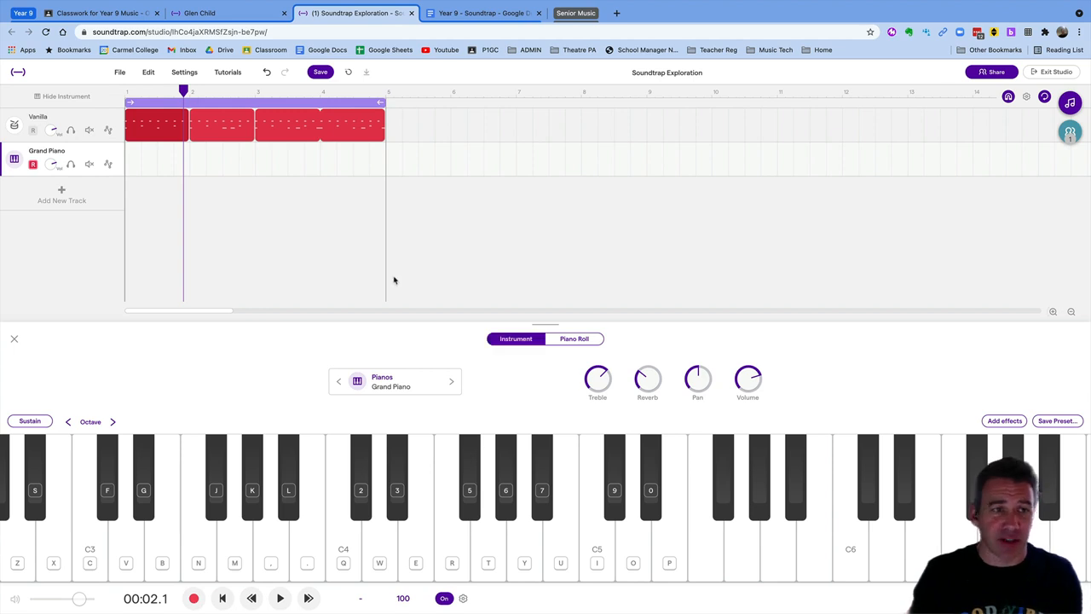
{"action": "key", "text": "Return"}
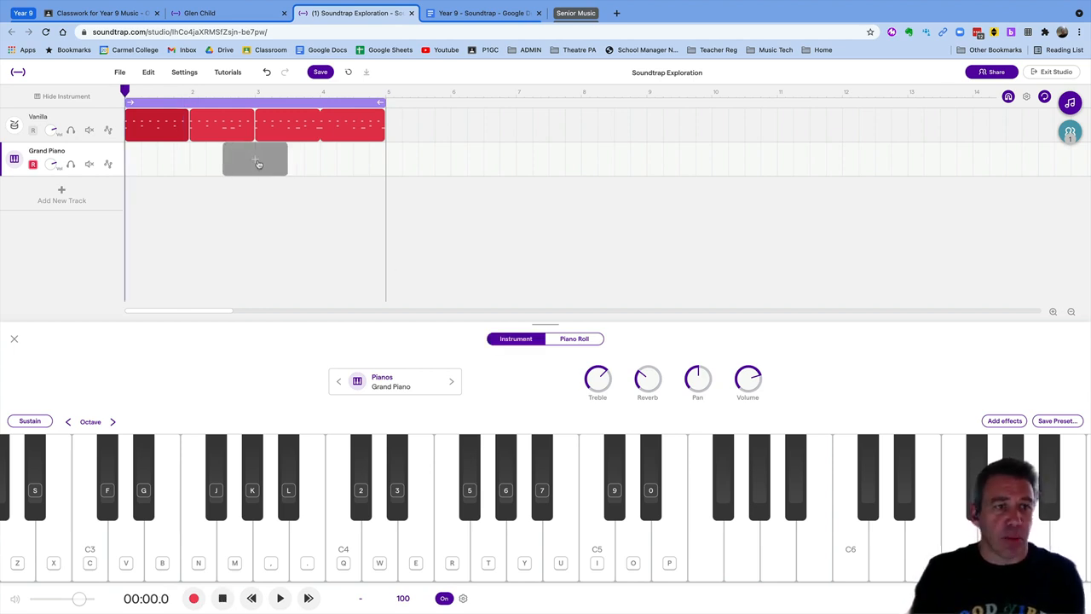
With the pencil tool, draw notes at C3 in bar 1 of the Grand Piano roll
{"action": "left_click", "coordinate": [575, 338]}
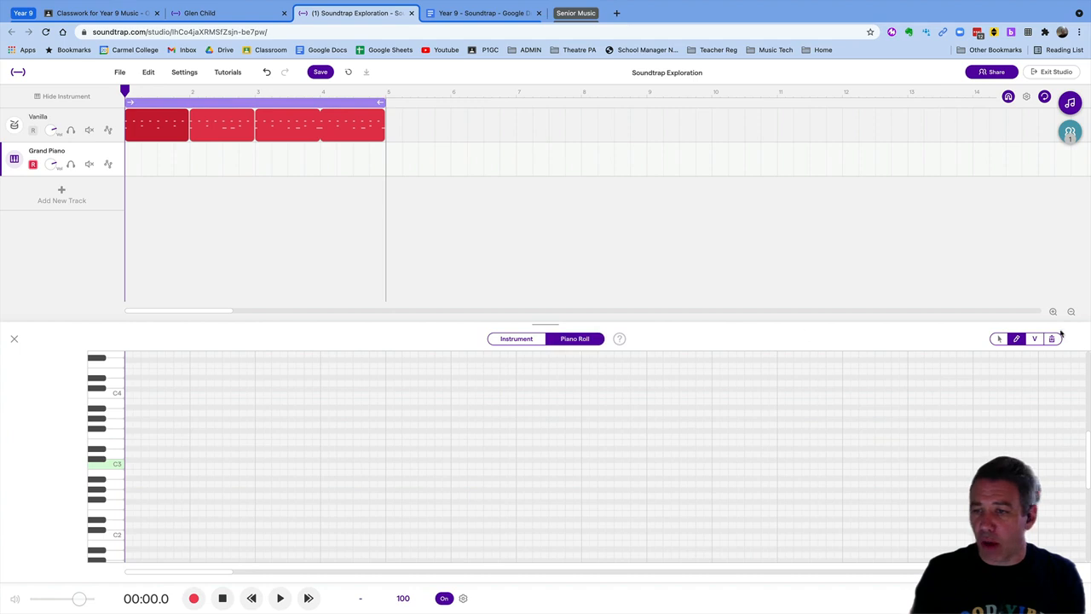
{"action": "left_click", "coordinate": [1016, 340]}
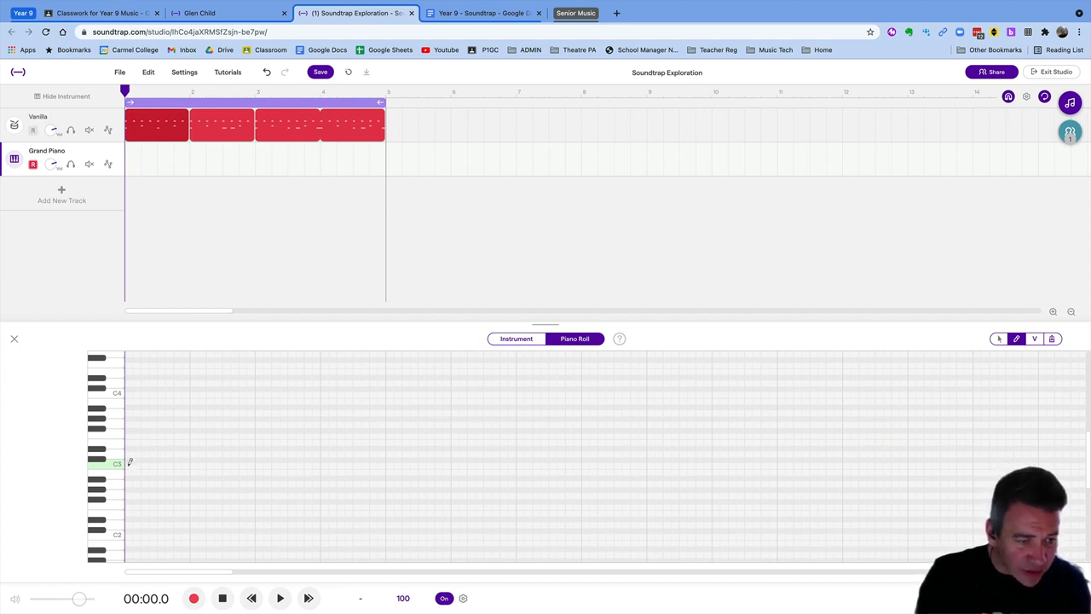
{"action": "left_click", "coordinate": [128, 463]}
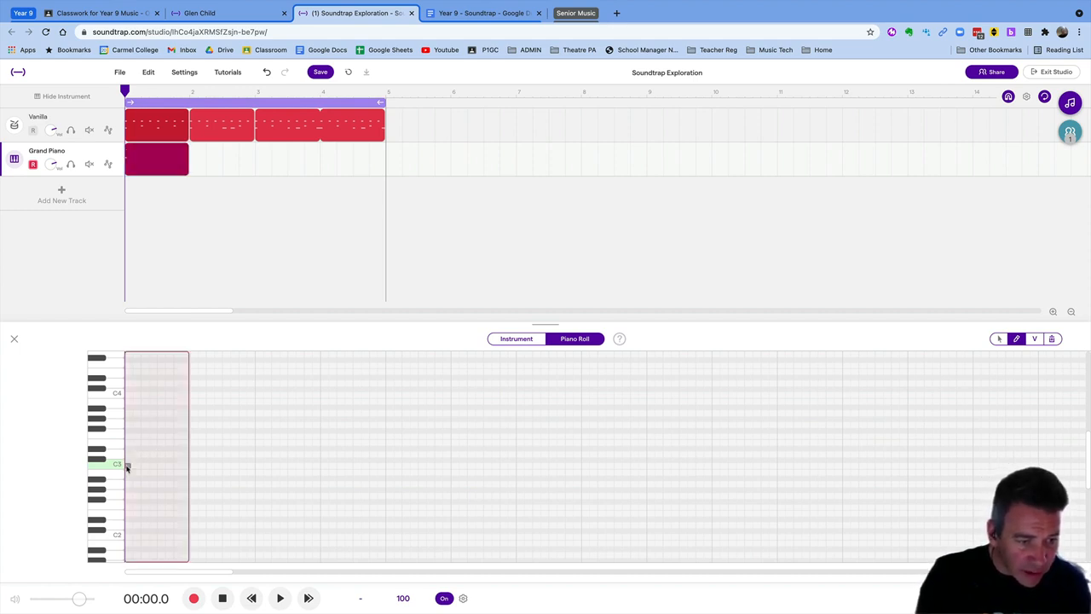
{"action": "left_click", "coordinate": [128, 465]}
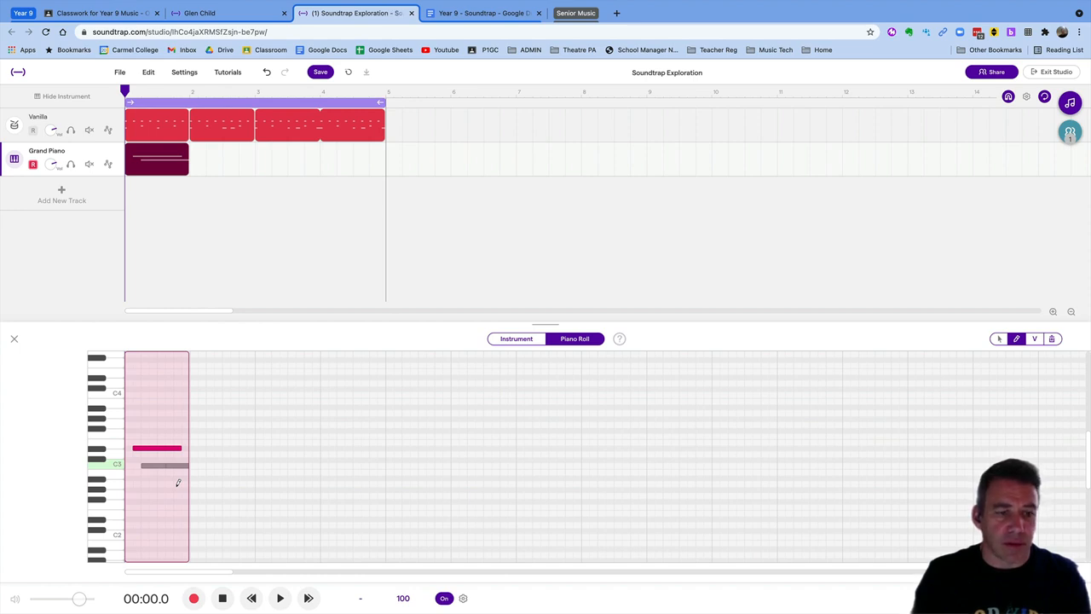
Delete the unwanted upper note and both stray C3 notes from bar 1
{"action": "left_click", "coordinate": [156, 468]}
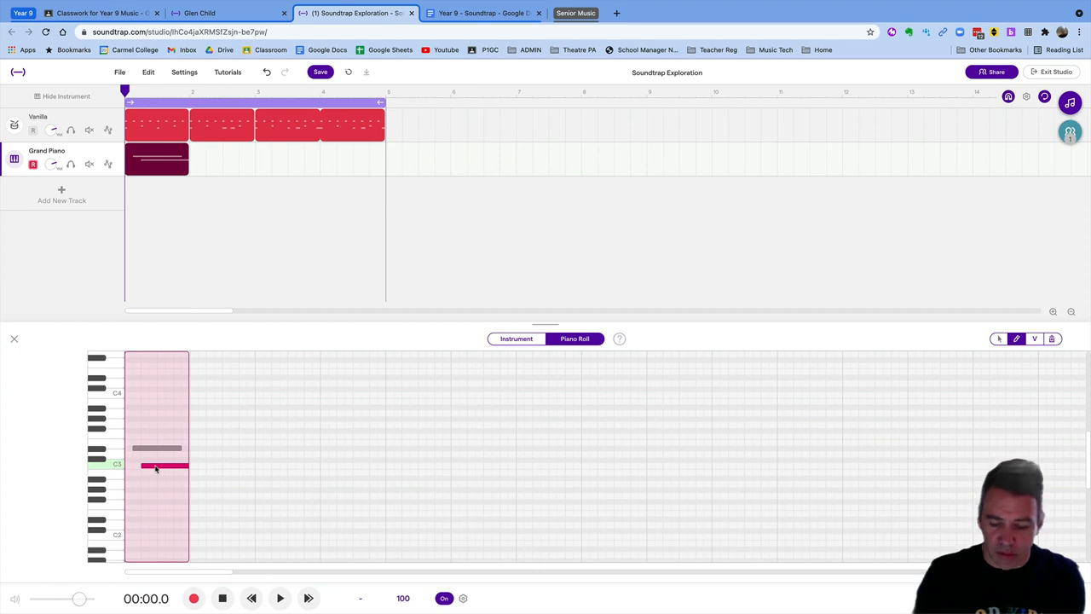
{"action": "left_click", "coordinate": [143, 449]}
{"action": "key", "text": "Delete"}
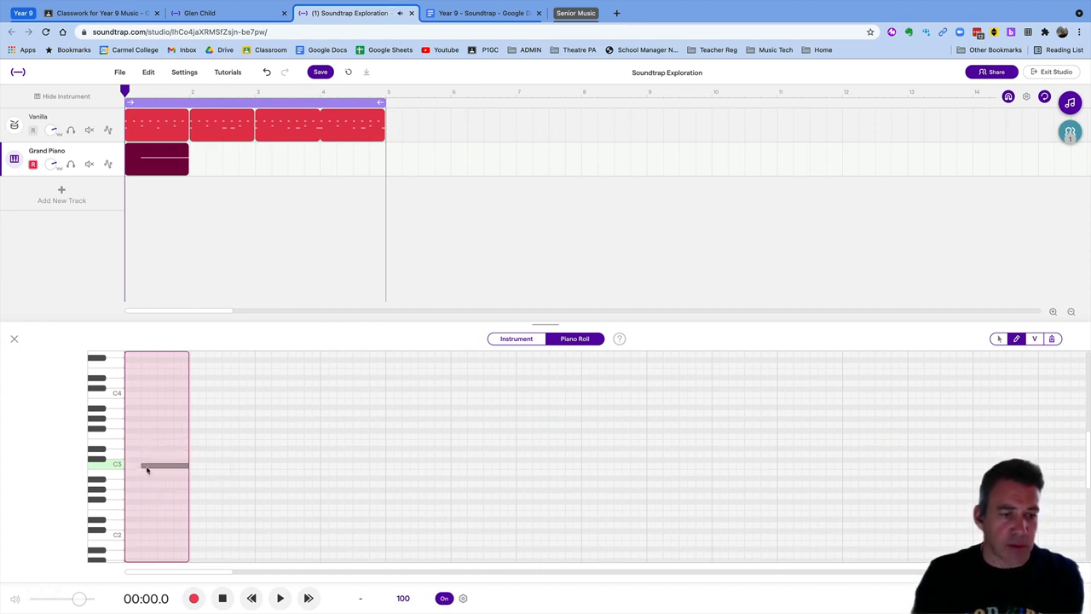
{"action": "left_click", "coordinate": [147, 470]}
{"action": "key", "text": "Delete"}
{"action": "left_click", "coordinate": [180, 470]}
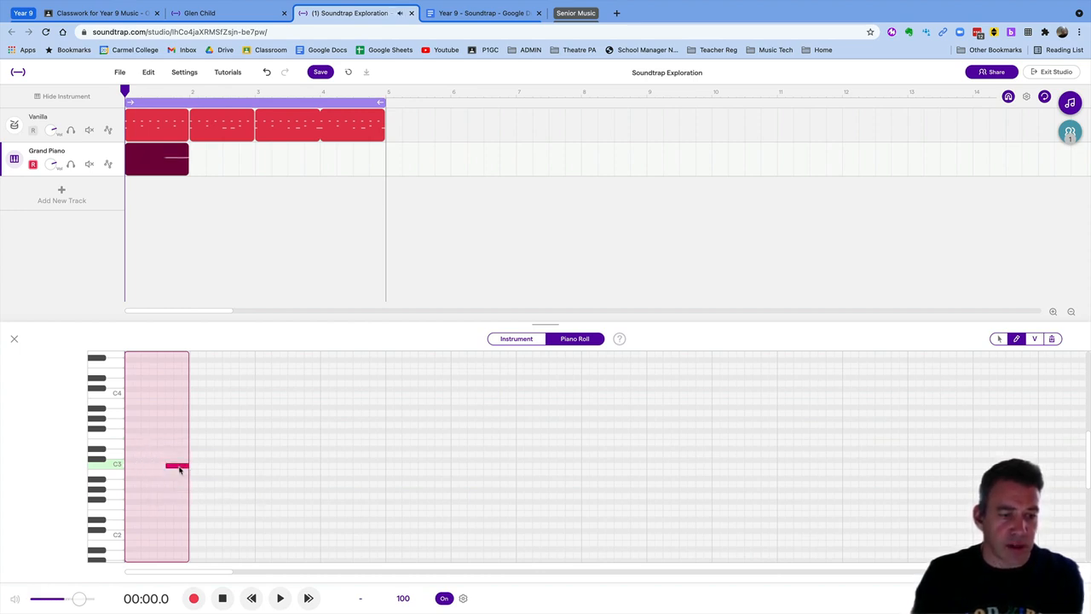
{"action": "key", "text": "Delete"}
Pencil in C3, add E3 above it, delete the stray Ab3, and play the chord
{"action": "left_click", "coordinate": [129, 465]}
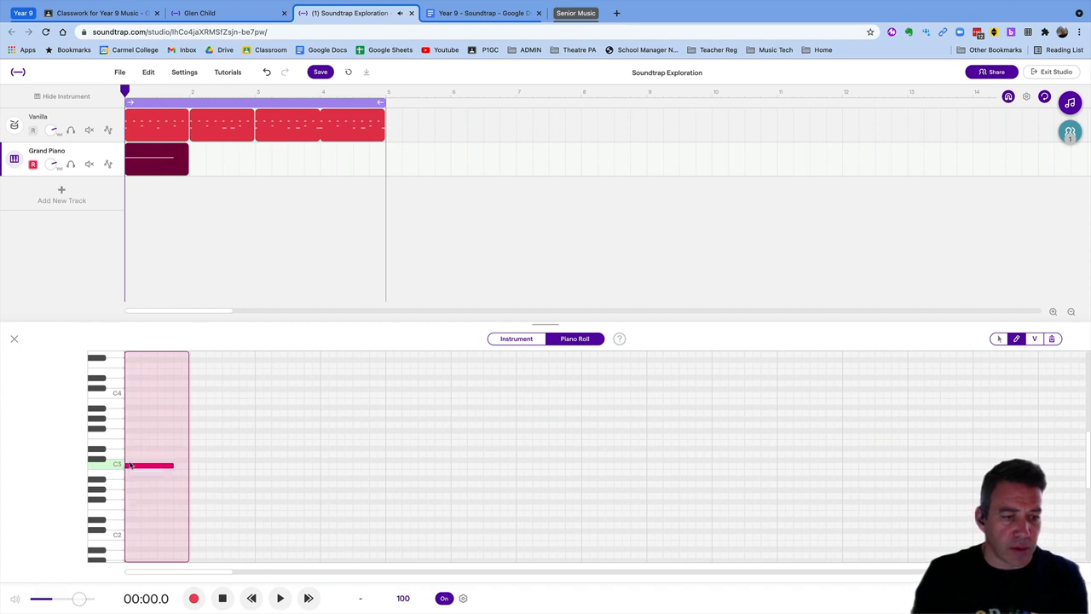
{"action": "left_click", "coordinate": [128, 447]}
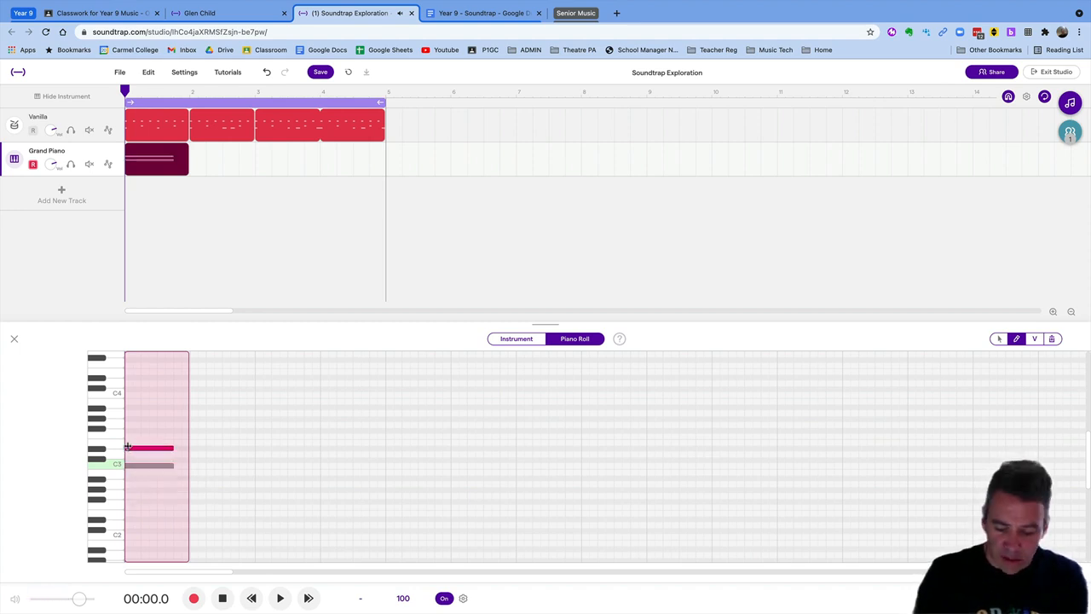
{"action": "left_click", "coordinate": [128, 447]}
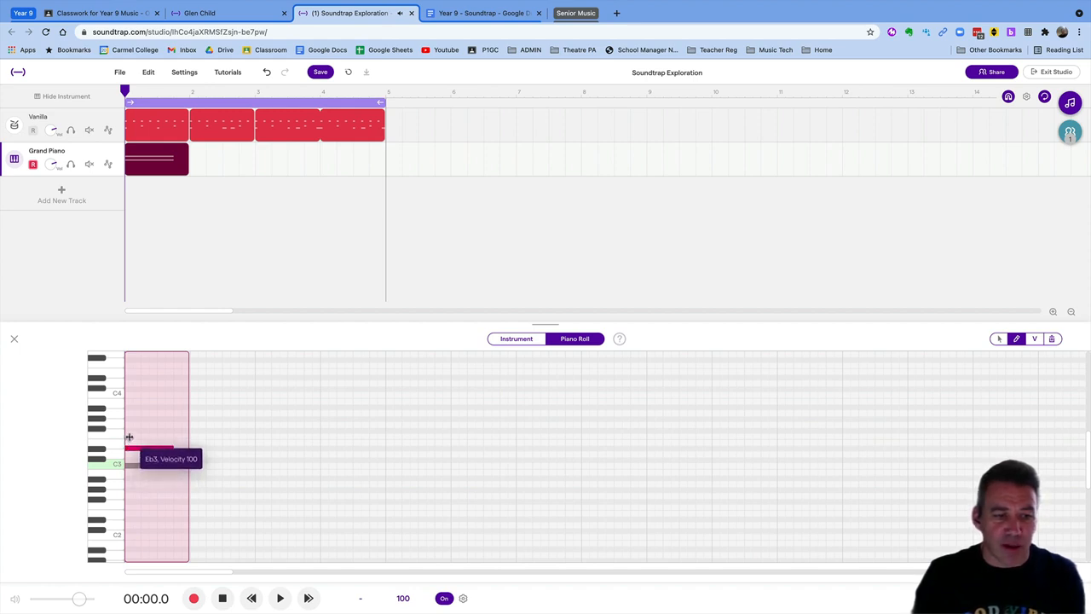
{"action": "left_click_drag", "start_coordinate": [133, 450], "coordinate": [136, 426]}
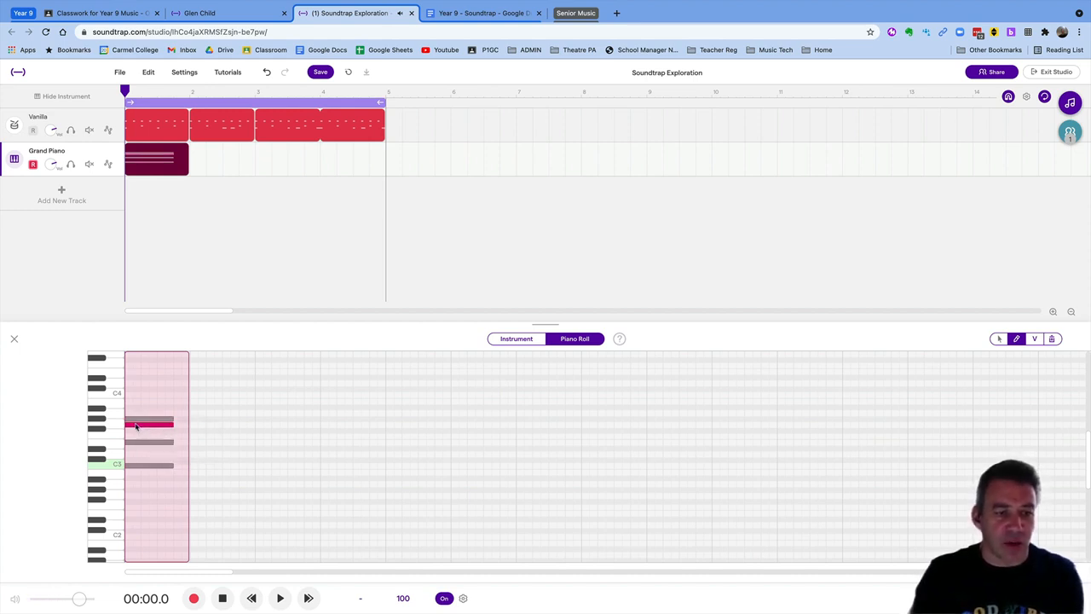
{"action": "left_click", "coordinate": [135, 420]}
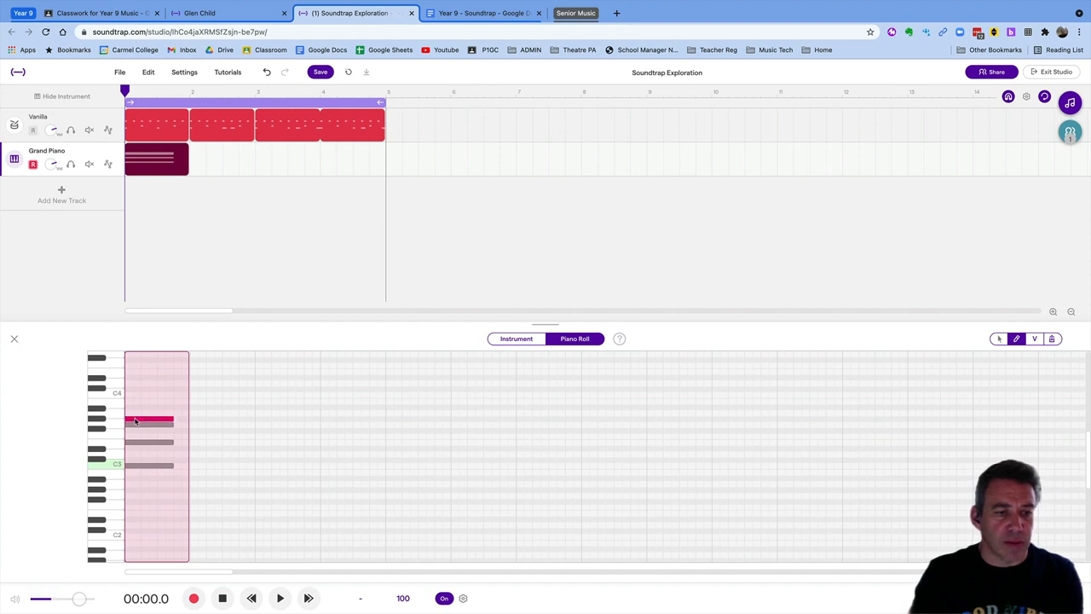
{"action": "key", "text": "Delete"}
{"action": "key", "text": "space"}
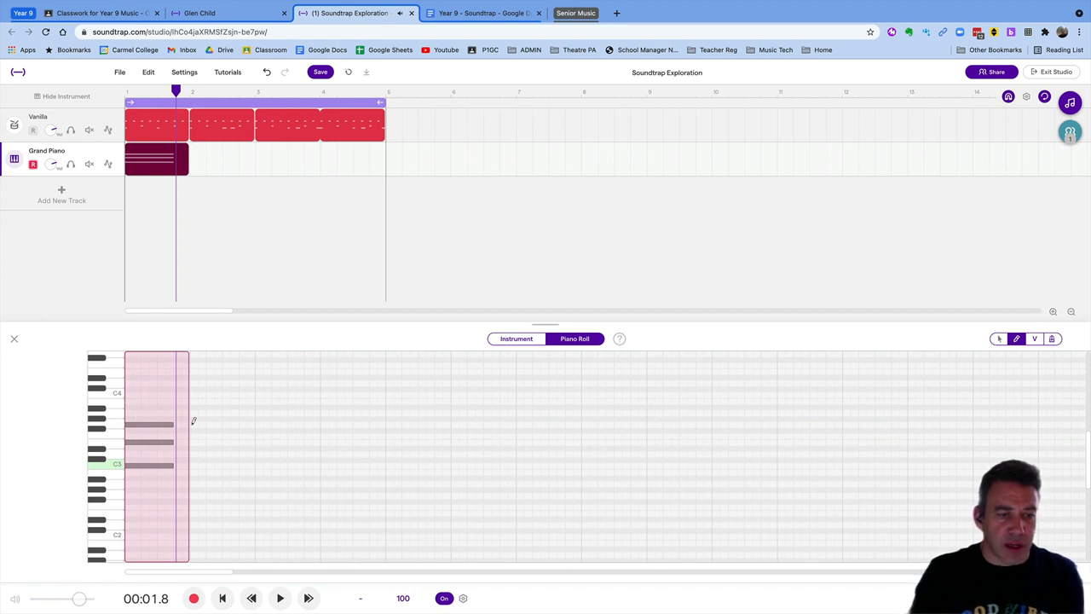
Move the loop region to start at bar 2 and return the playhead to it
{"action": "left_click_drag", "start_coordinate": [201, 104], "coordinate": [264, 111]}
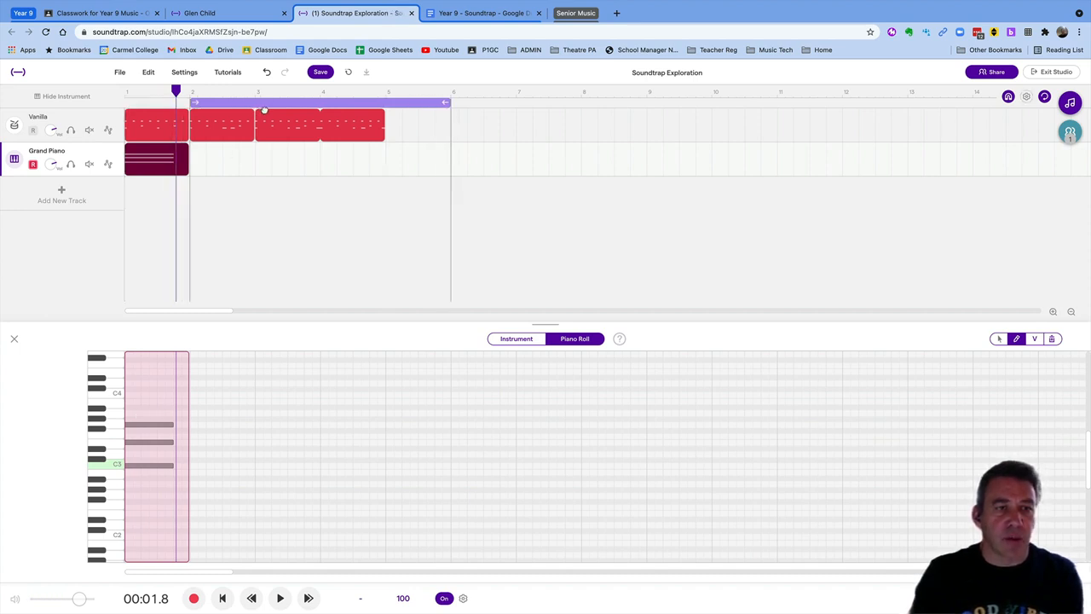
{"action": "key", "text": "space"}
{"action": "key", "text": "space"}
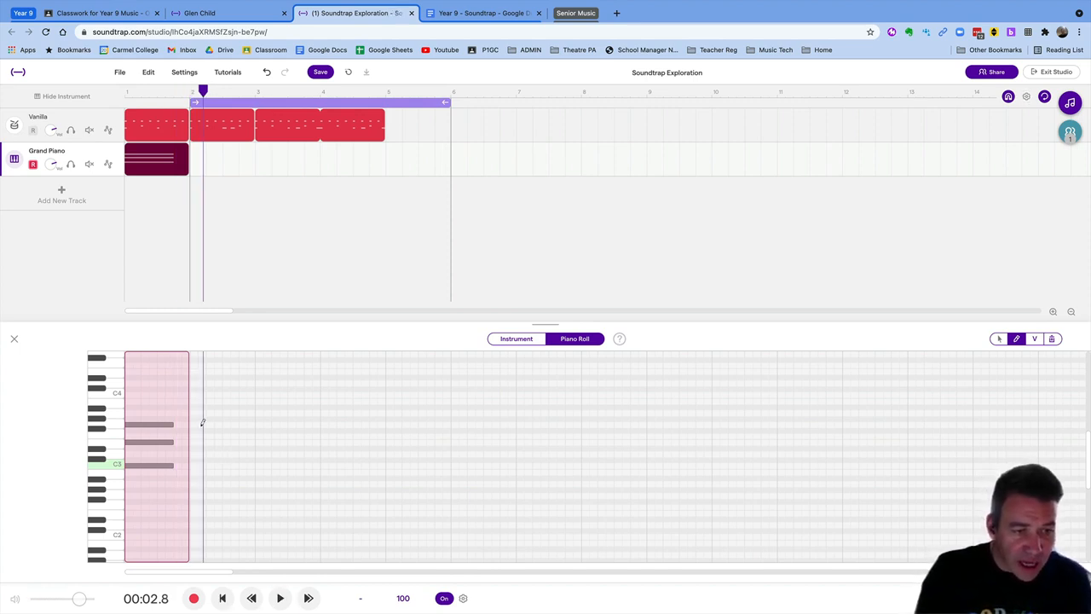
{"action": "key", "text": "Return"}
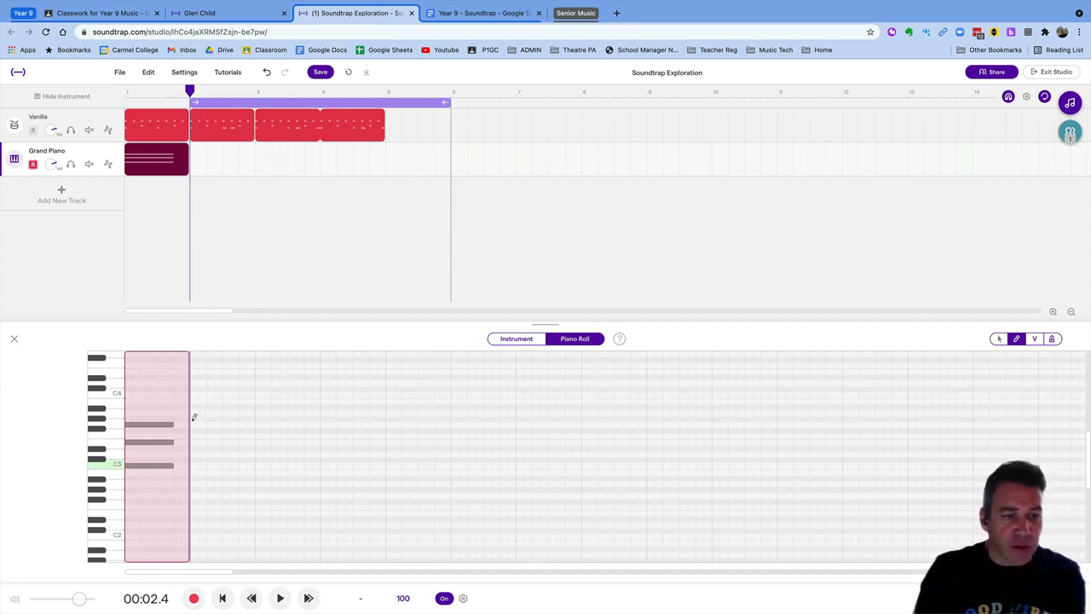
Draw a G3–B3–D4 chord in bar 2, lowering the Ab3 note to G3, and play it
{"action": "left_click", "coordinate": [193, 417]}
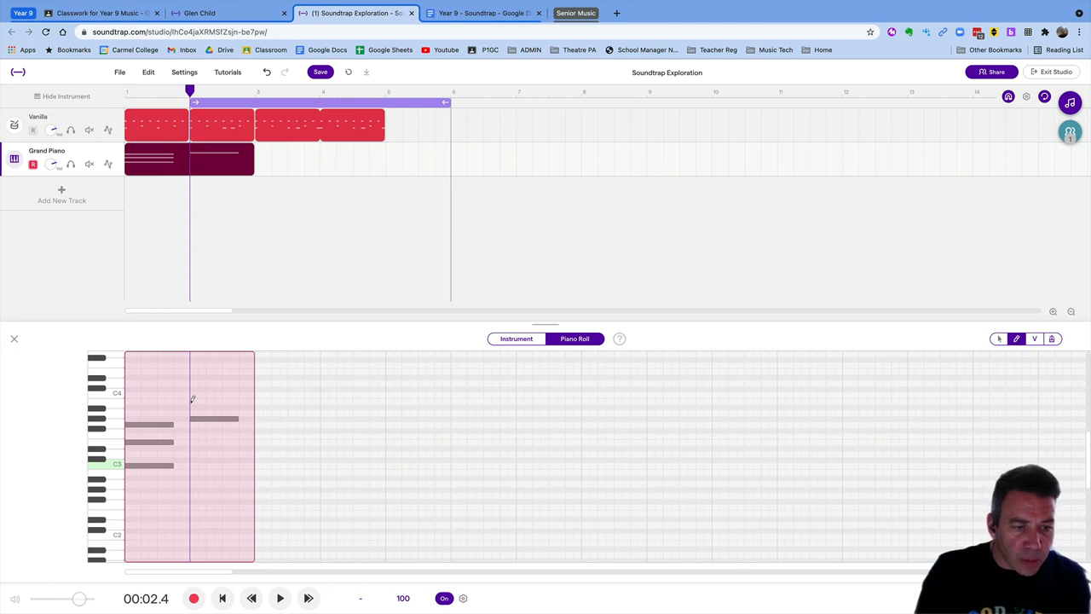
{"action": "left_click", "coordinate": [194, 400]}
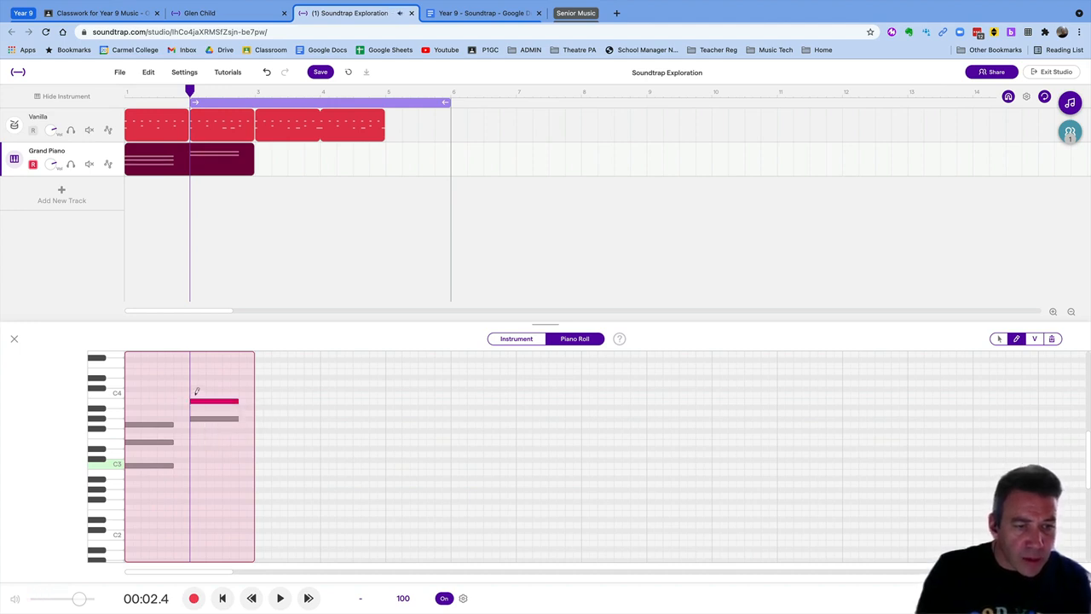
{"action": "left_click", "coordinate": [195, 384]}
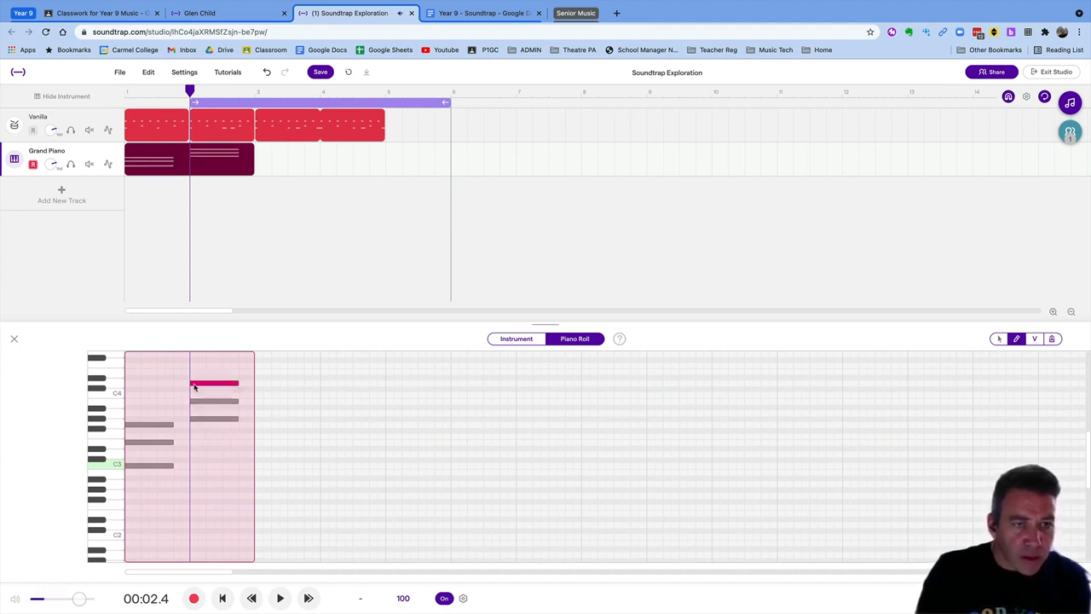
{"action": "key", "text": "space"}
{"action": "key", "text": "space"}
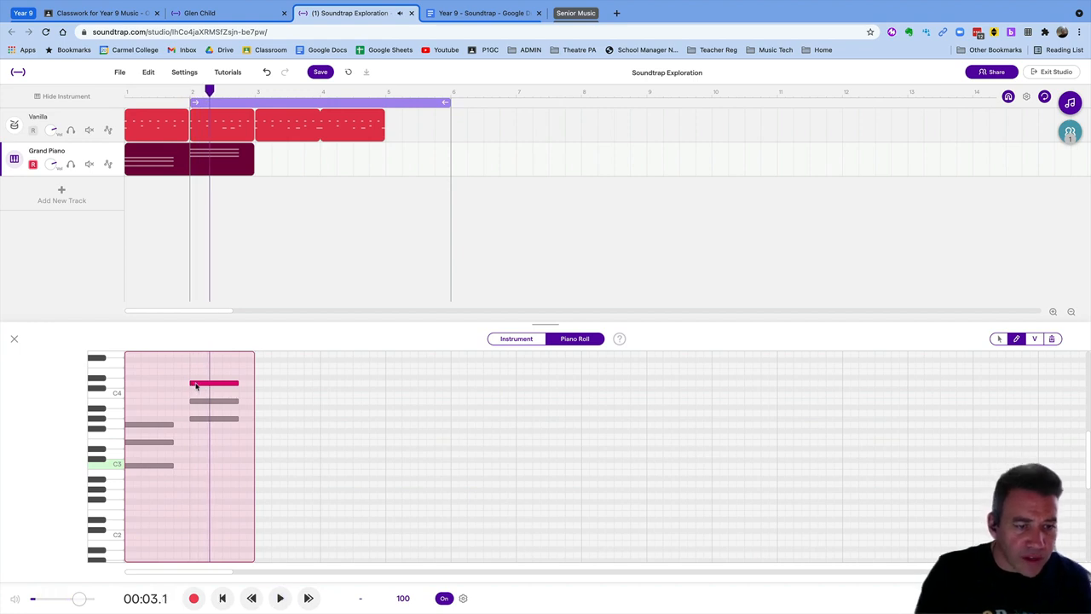
{"action": "left_click", "coordinate": [198, 401]}
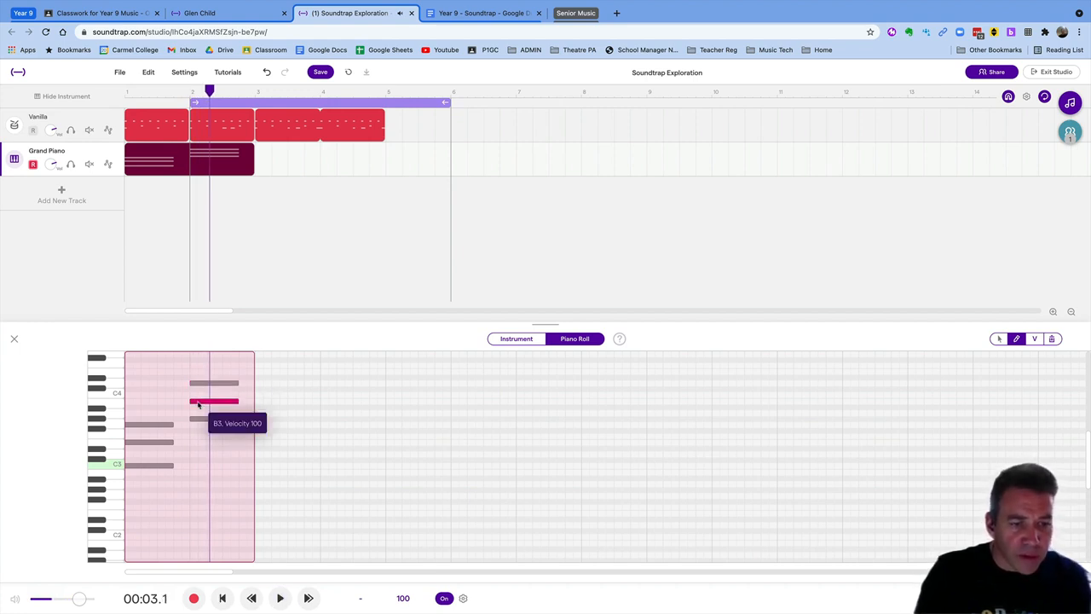
{"action": "left_click", "coordinate": [200, 419]}
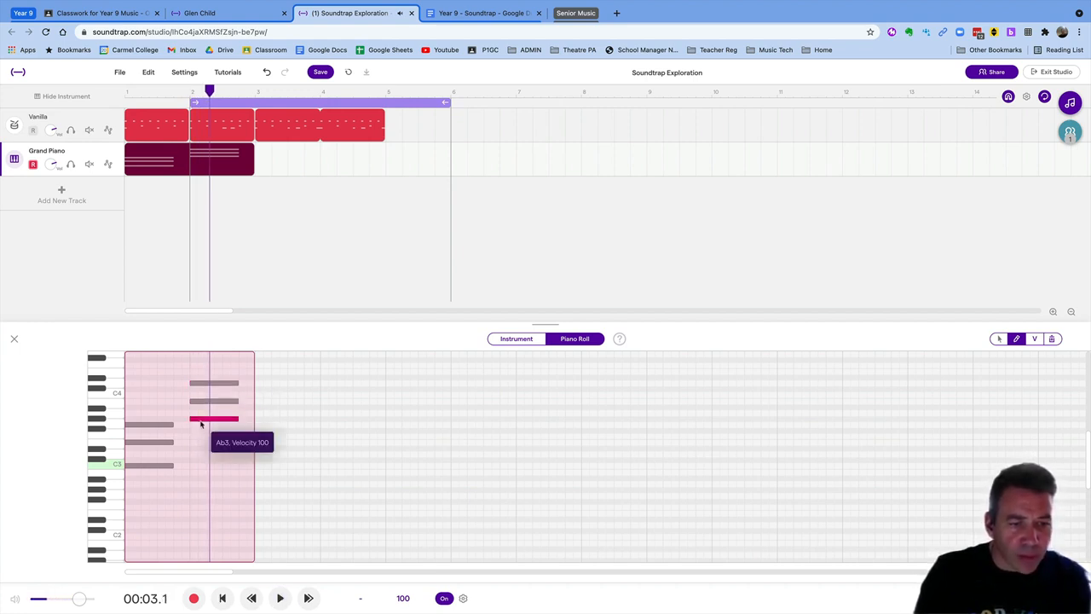
{"action": "left_click_drag", "start_coordinate": [200, 424], "coordinate": [200, 427]}
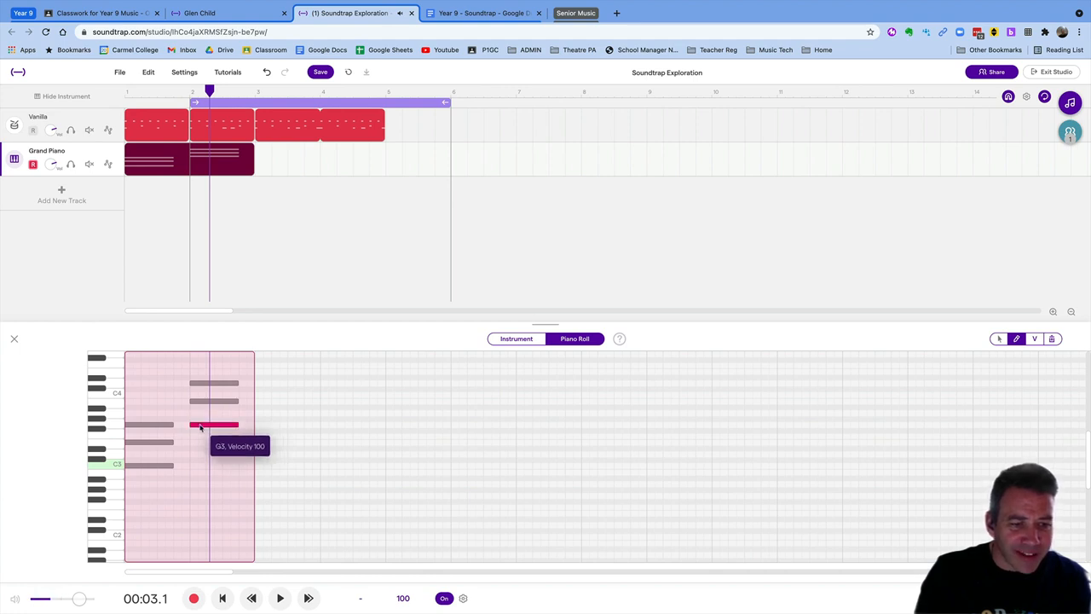
{"action": "key", "text": "space"}
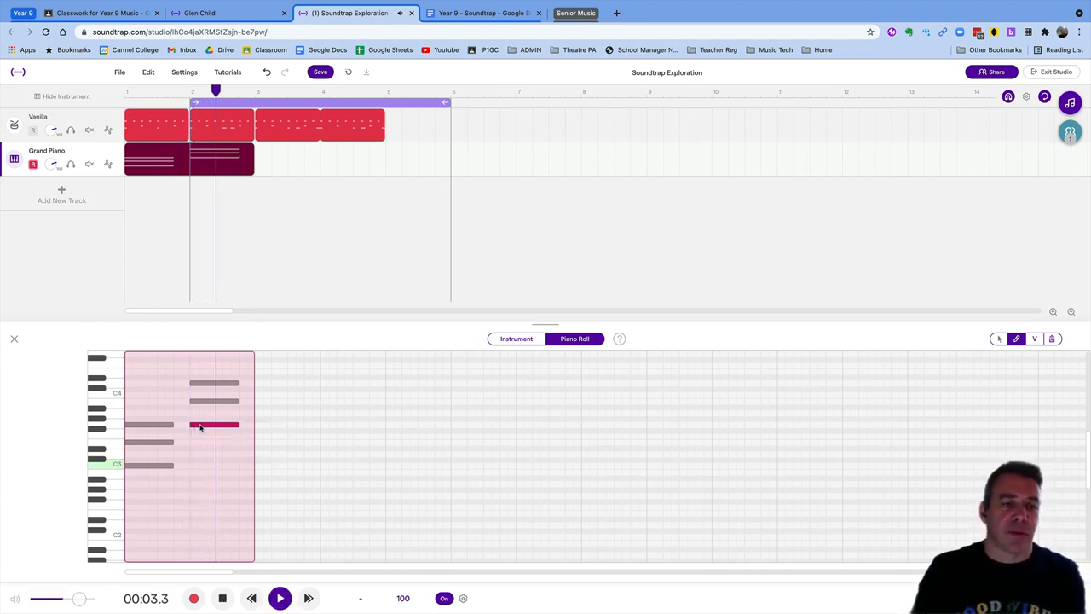
{"action": "key", "text": "space"}
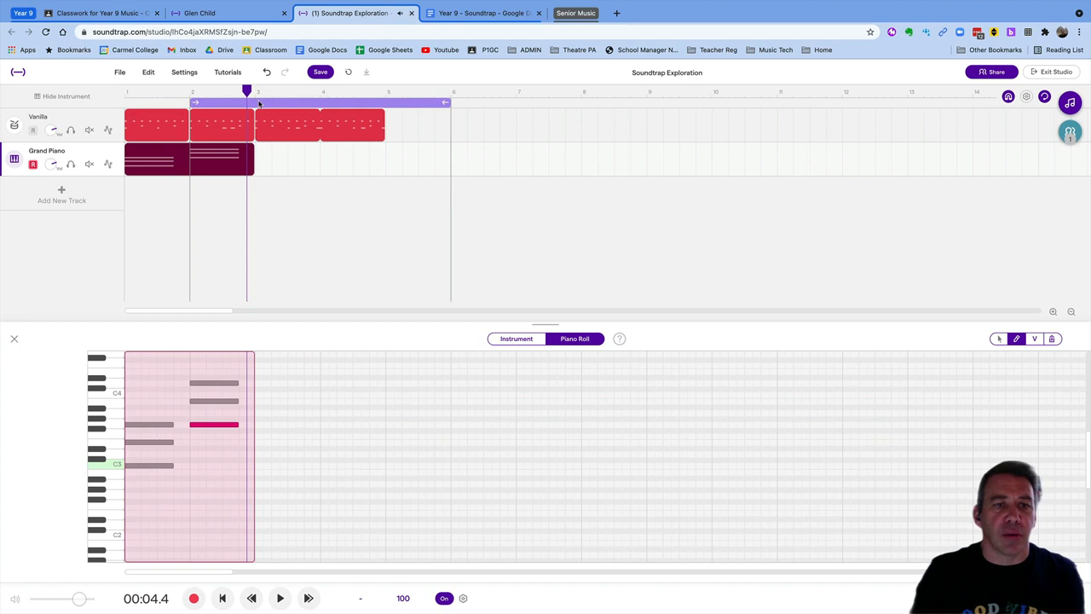
Shift the loop region to start at bar 3 and play from there
{"action": "left_click_drag", "start_coordinate": [263, 103], "coordinate": [328, 108]}
{"action": "key", "text": "space"}
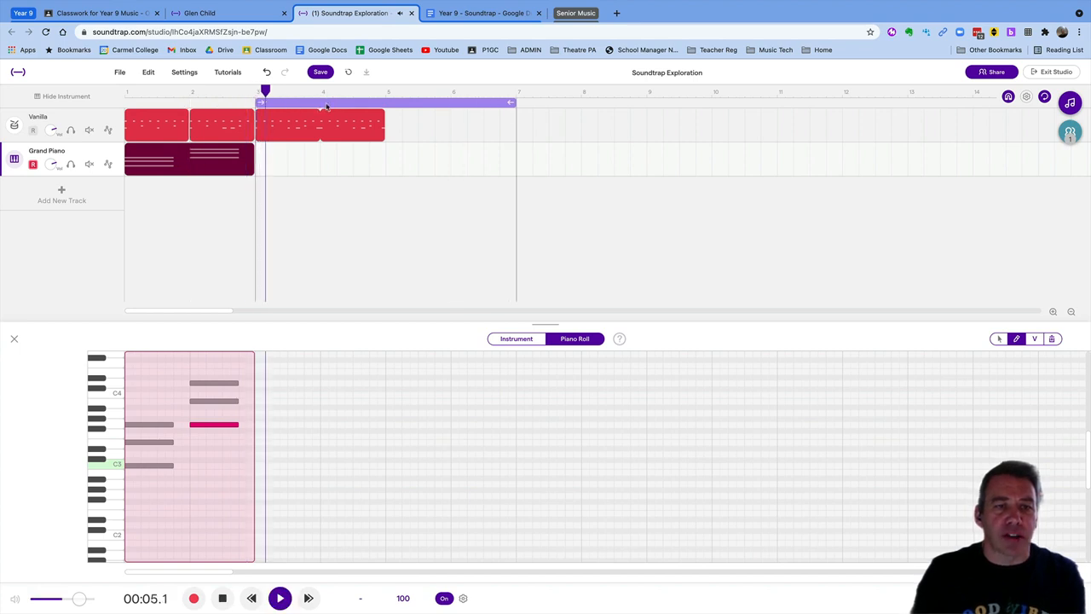
{"action": "key", "text": "space"}
{"action": "key", "text": "space"}
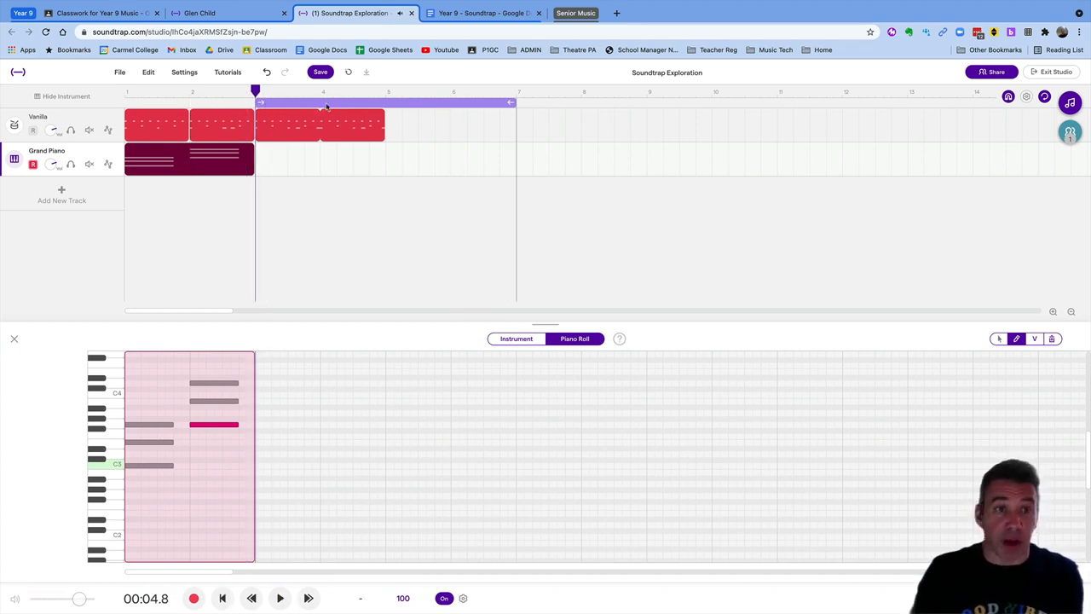
{"action": "key", "text": "space"}
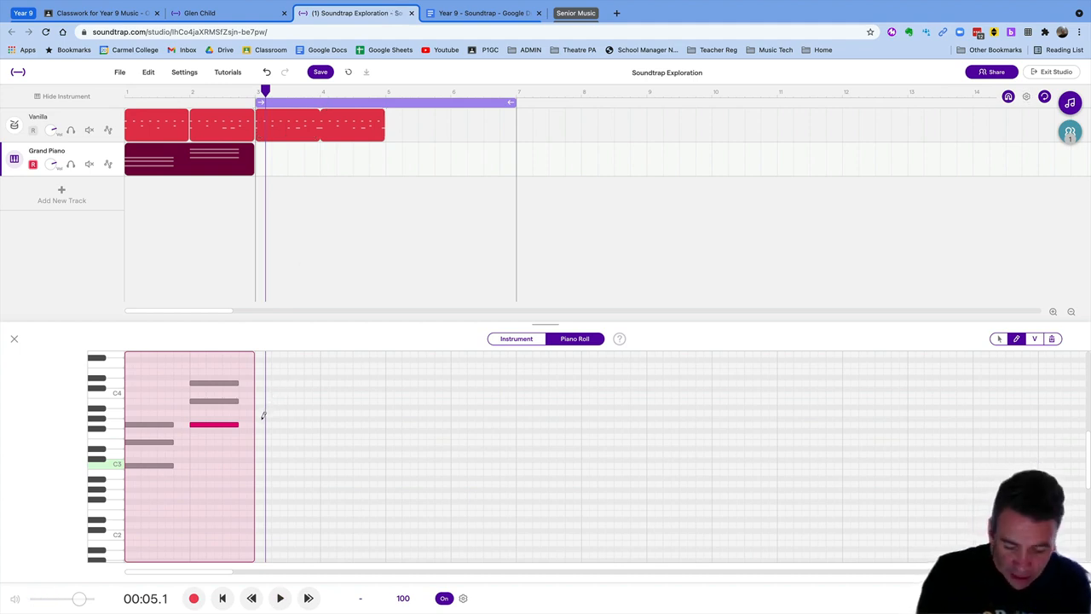
Pencil a three-note chord stacked from A3 at the start of bar 3 and audition it
{"action": "key", "text": "Return"}
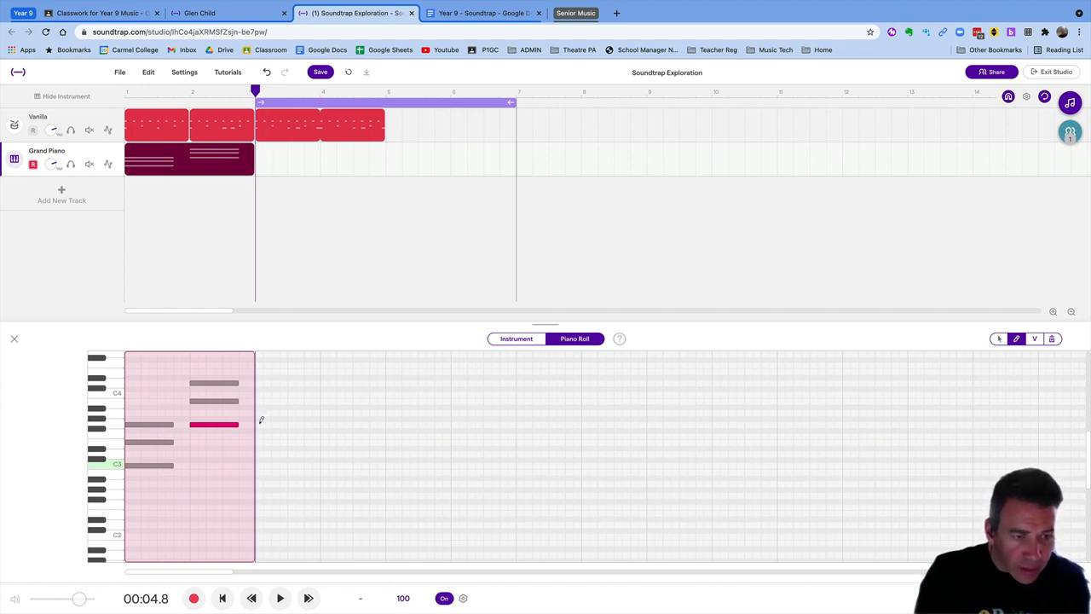
{"action": "left_click", "coordinate": [262, 413]}
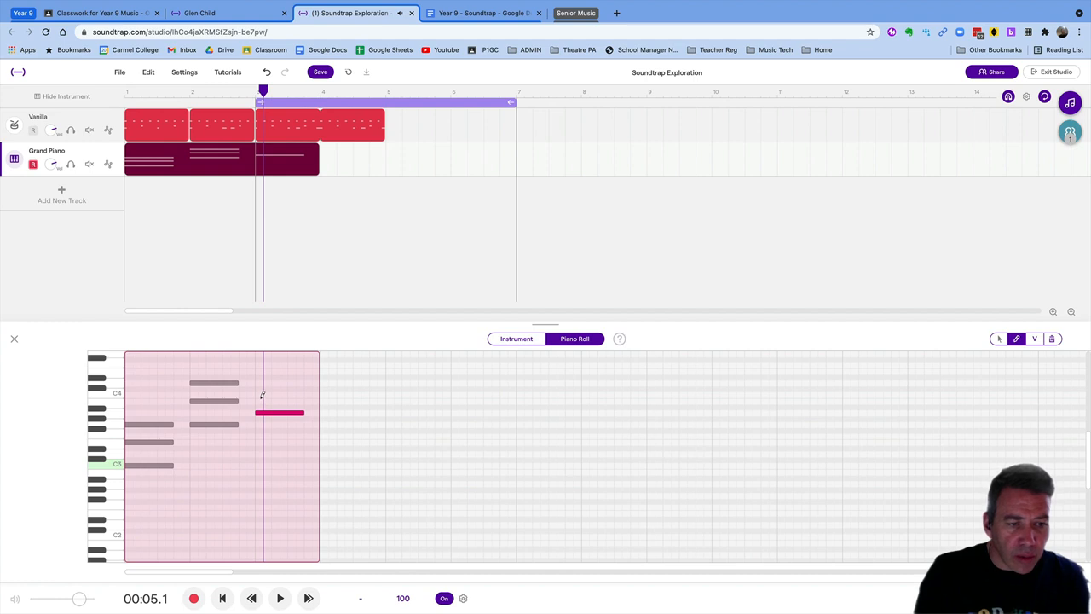
{"action": "left_click", "coordinate": [262, 389]}
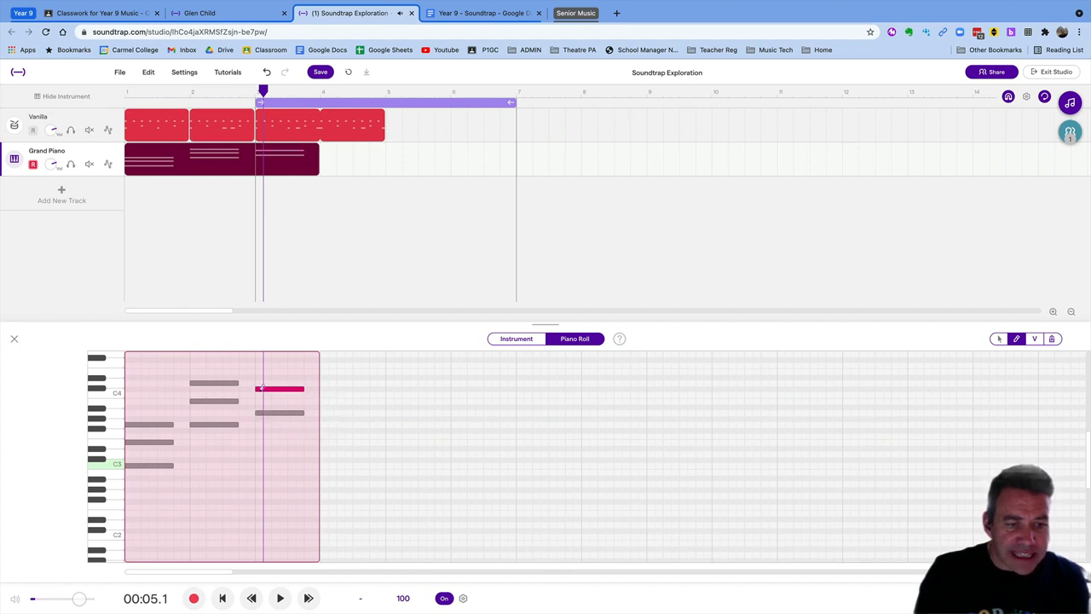
{"action": "left_click", "coordinate": [262, 371]}
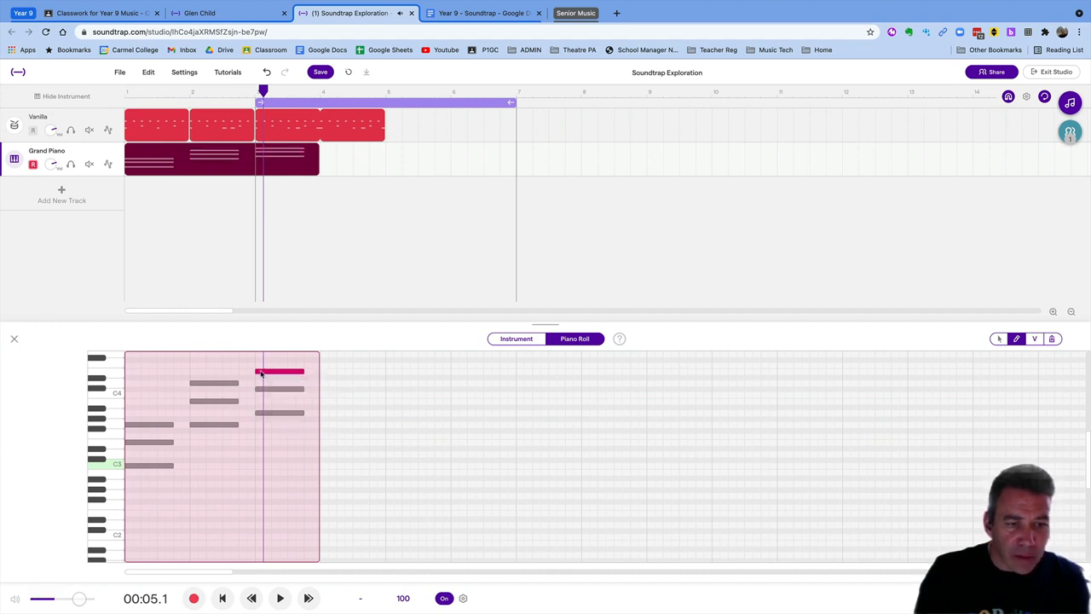
{"action": "key", "text": "space"}
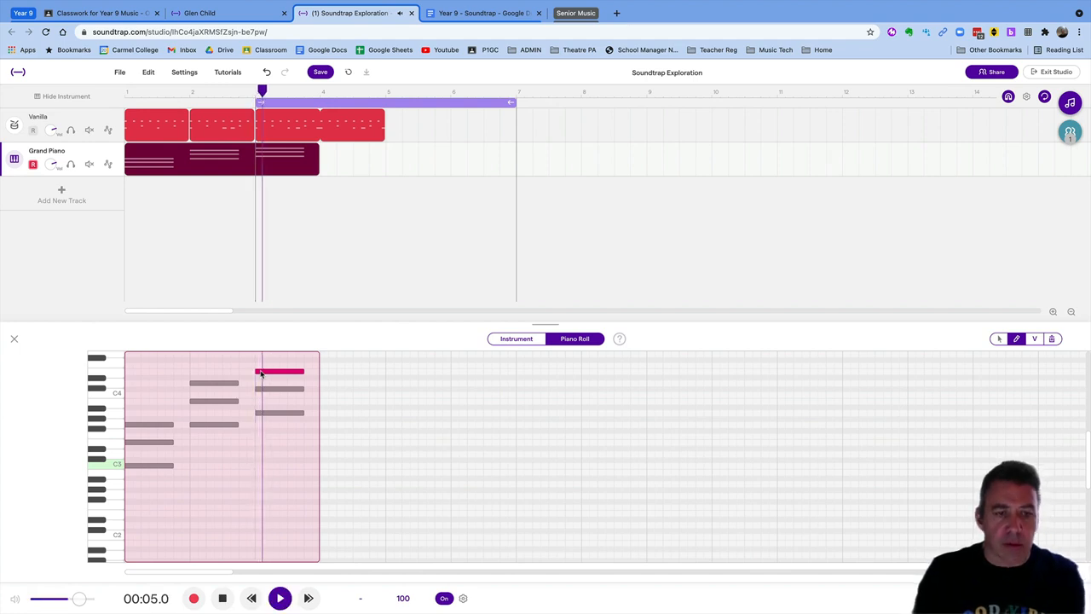
{"action": "key", "text": "space"}
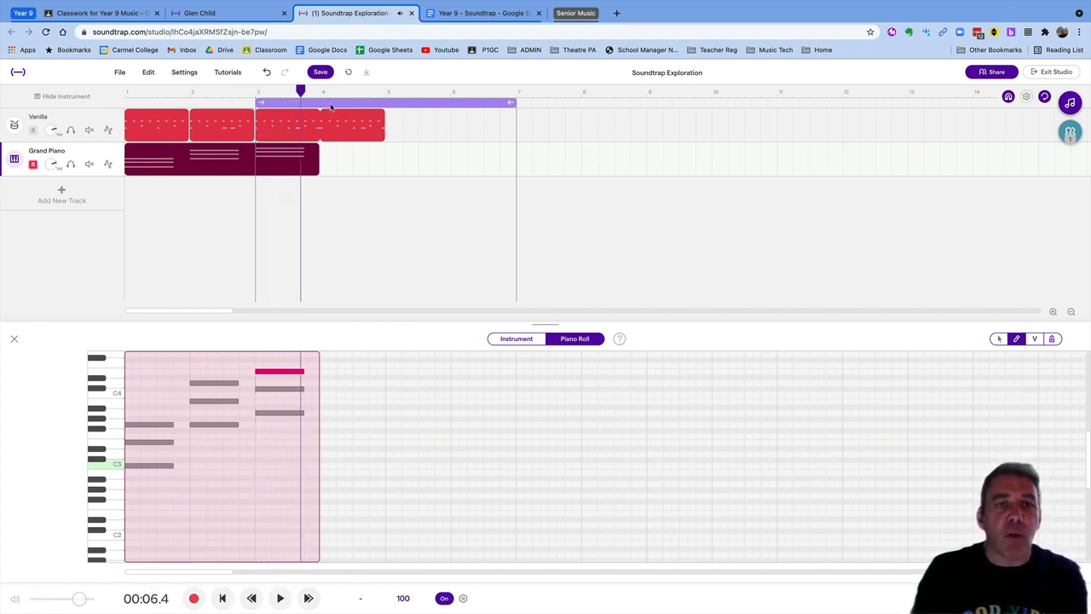
Move the loop region to start at bar 4, play from it, and rewind to the loop start
{"action": "left_click_drag", "start_coordinate": [335, 105], "coordinate": [401, 106]}
{"action": "key", "text": "space"}
{"action": "key", "text": "space"}
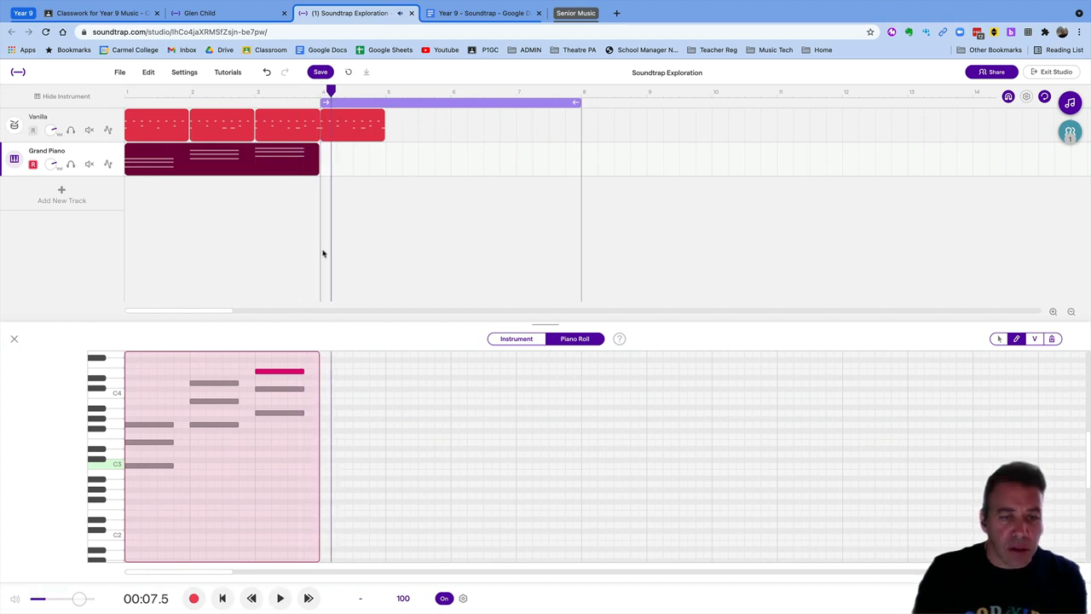
{"action": "key", "text": "Return"}
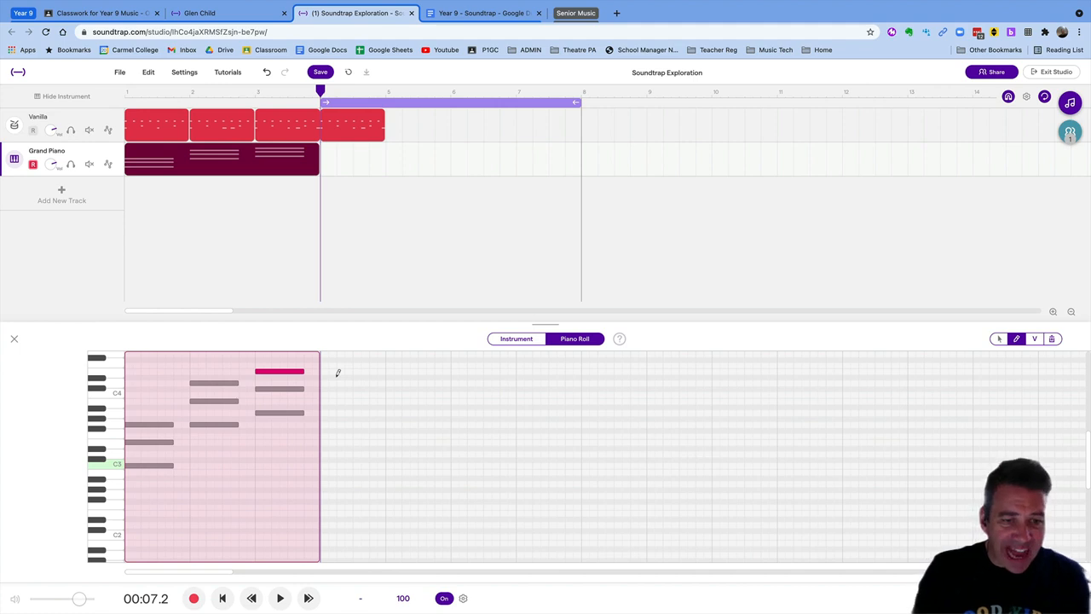
Add an F3, A3, C4 chord in bar 4 of the Grand Piano clip
{"action": "left_click", "coordinate": [322, 430]}
{"action": "left_click", "coordinate": [322, 433]}
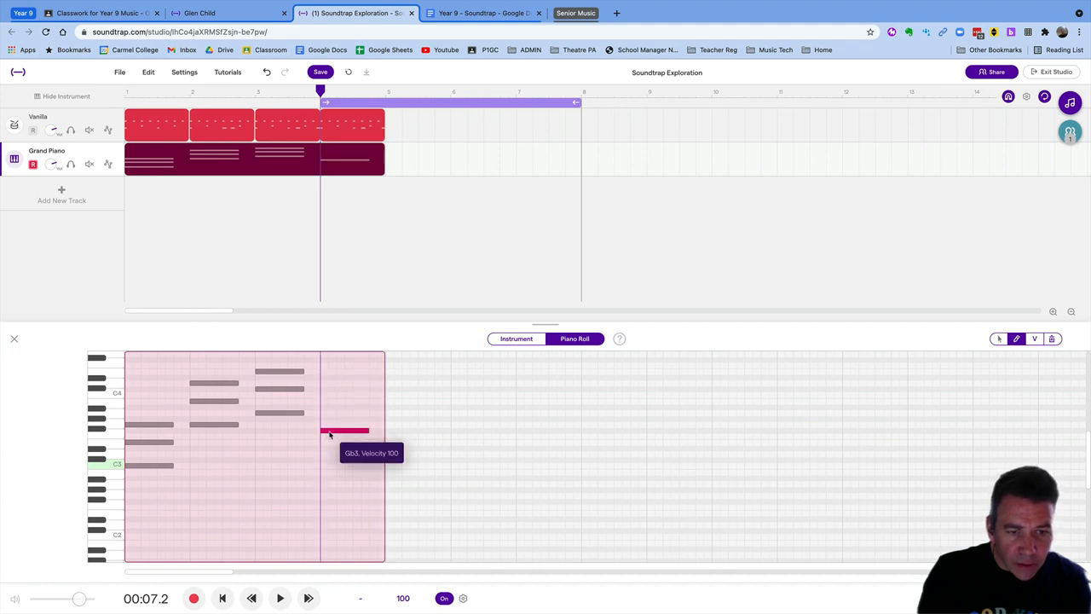
{"action": "left_click_drag", "start_coordinate": [329, 438], "coordinate": [329, 443]}
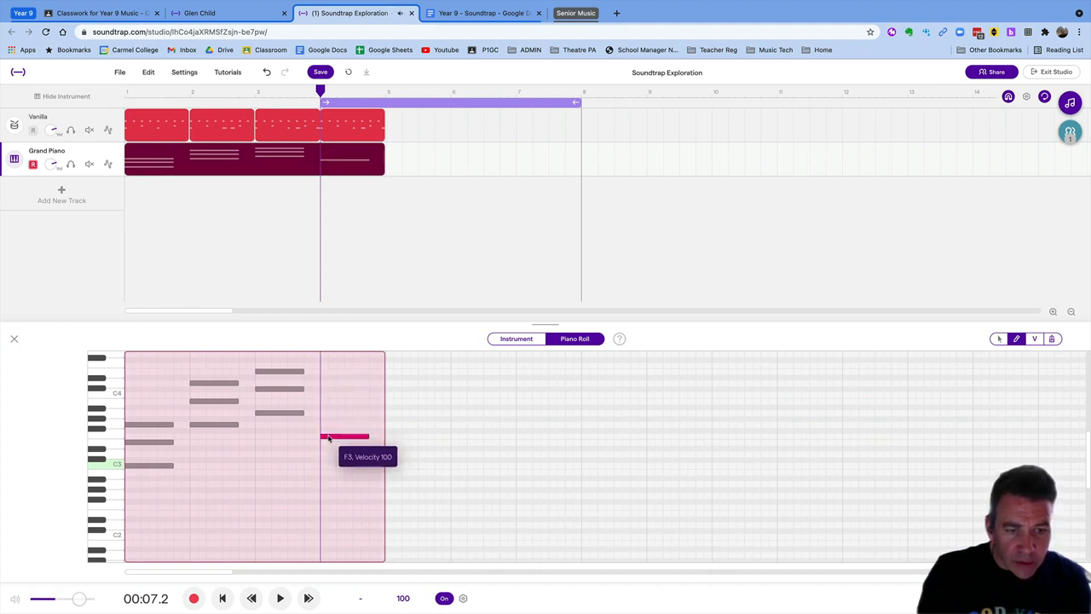
{"action": "left_click", "coordinate": [327, 418]}
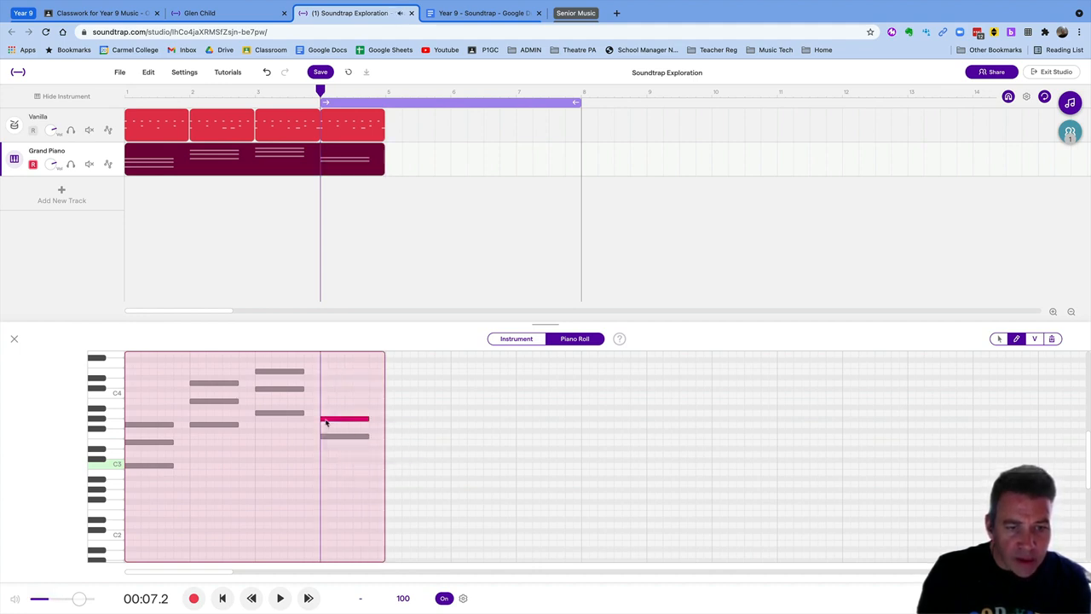
{"action": "left_click_drag", "start_coordinate": [325, 421], "coordinate": [328, 410]}
{"action": "left_click", "coordinate": [326, 394]}
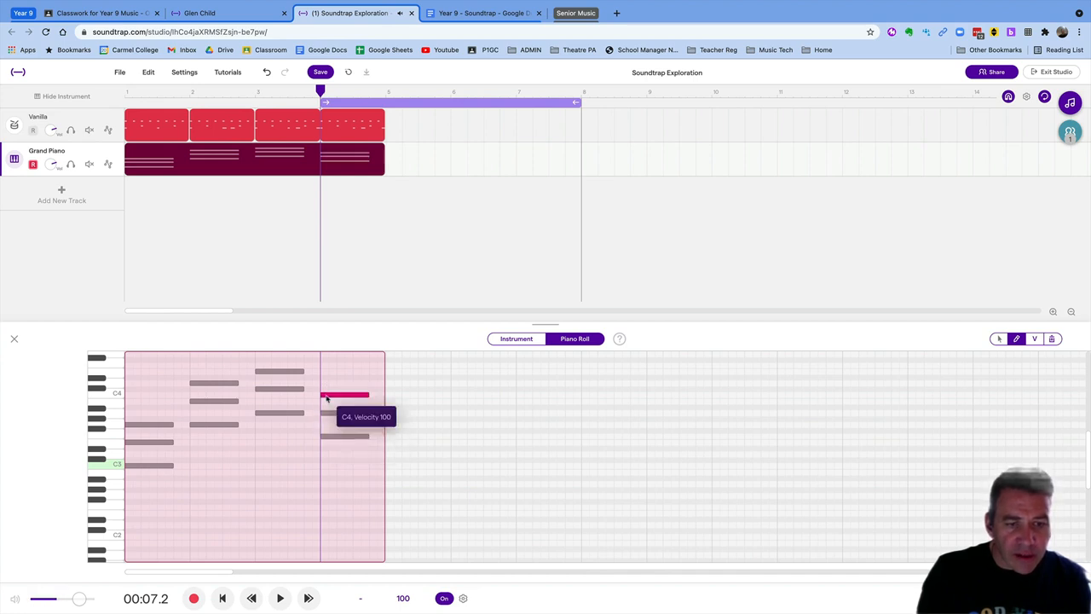
Set the loop region to bars 1–4 and play the four-chord progression from the start
{"action": "key", "text": "space"}
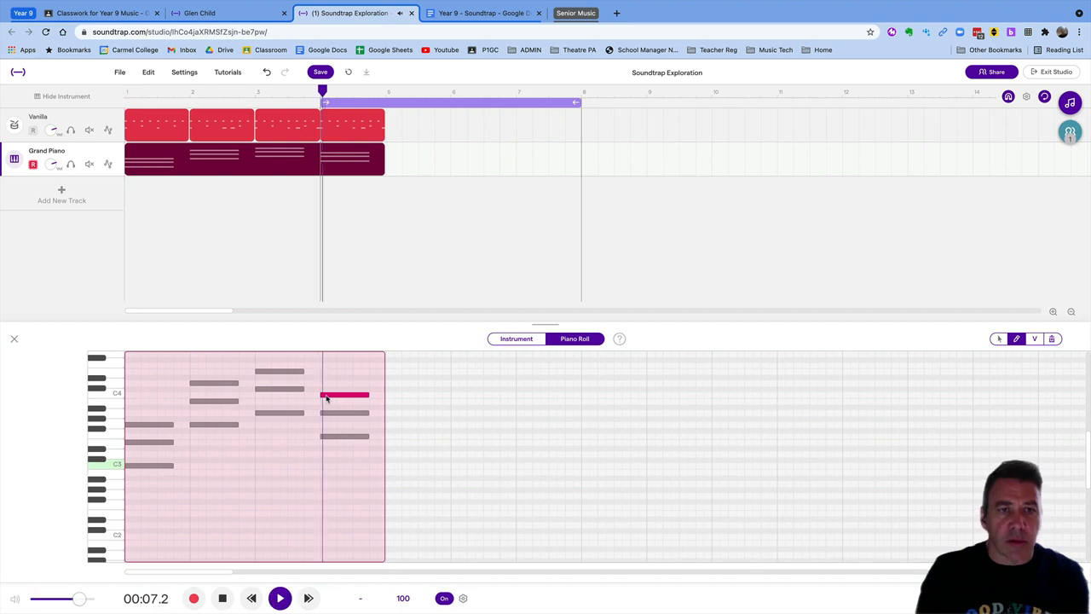
{"action": "key", "text": "space"}
{"action": "left_click_drag", "start_coordinate": [403, 104], "coordinate": [179, 113]}
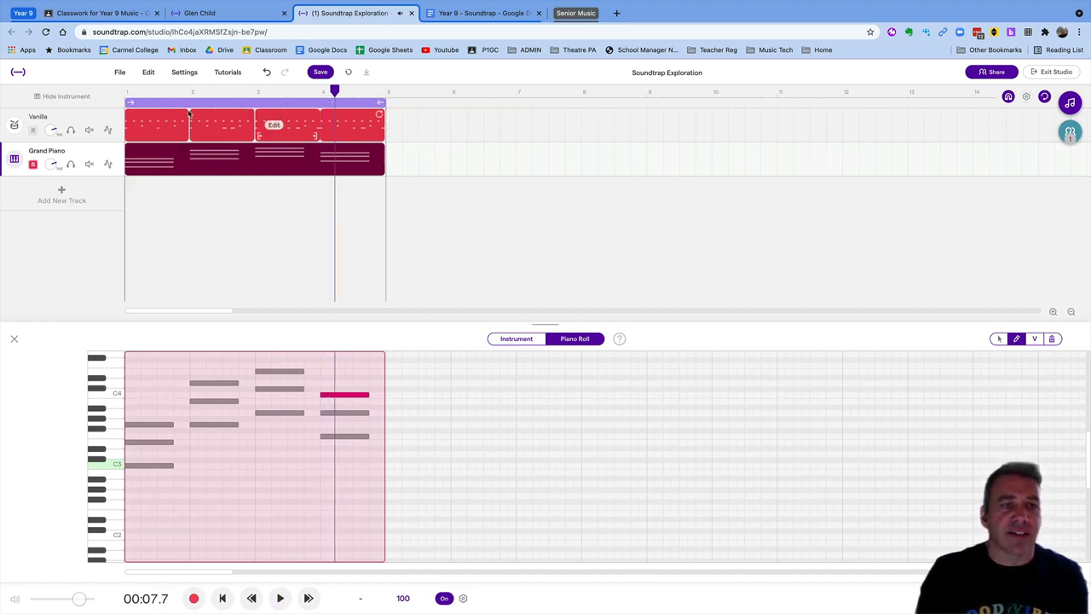
{"action": "key", "text": "space"}
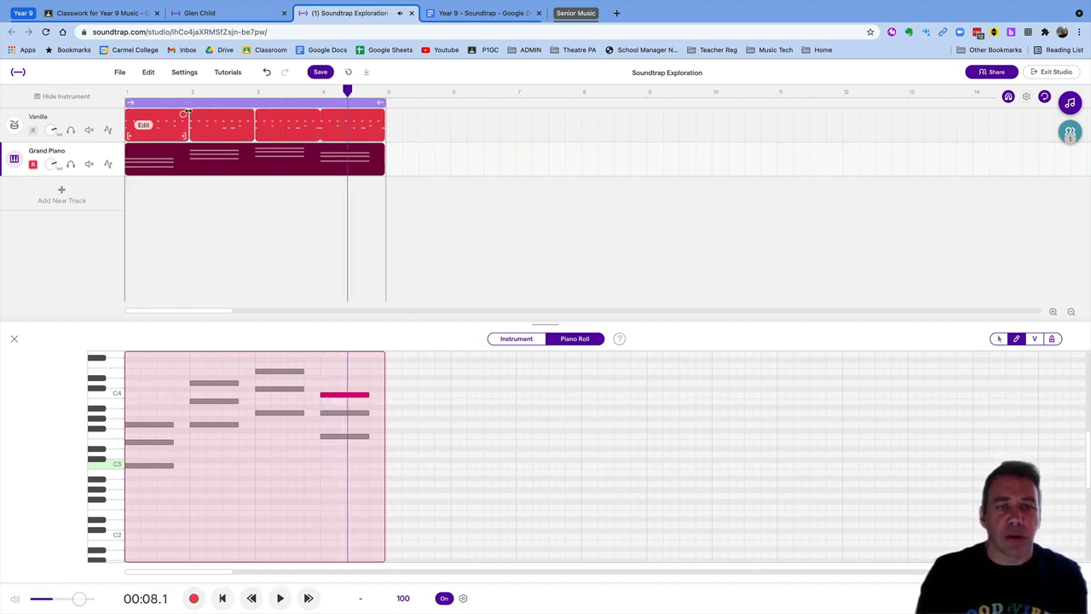
{"action": "key", "text": "space"}
{"action": "key", "text": "Return"}
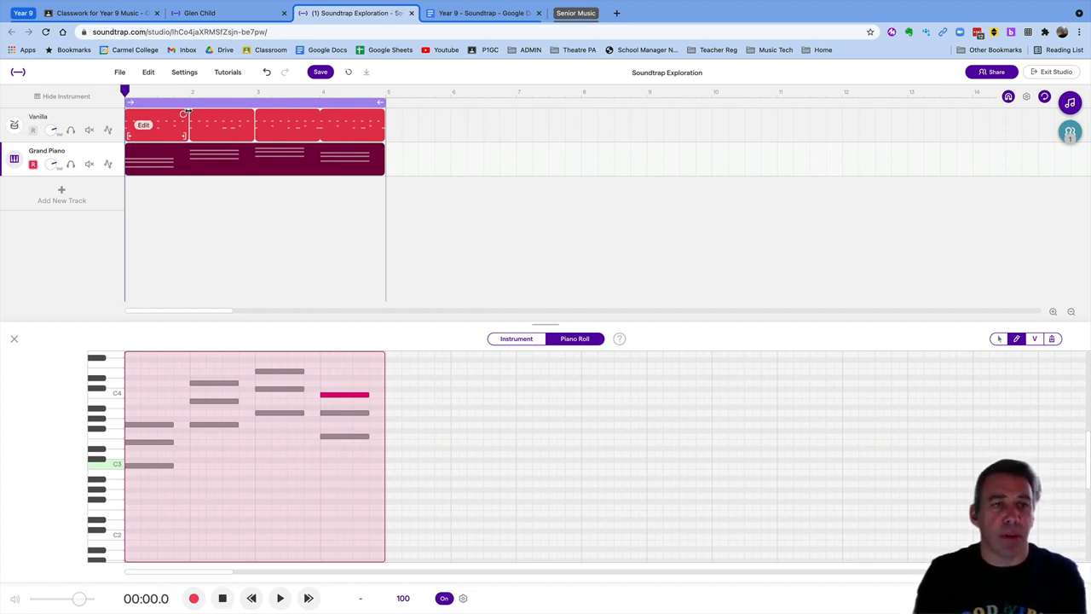
{"action": "key", "text": "space"}
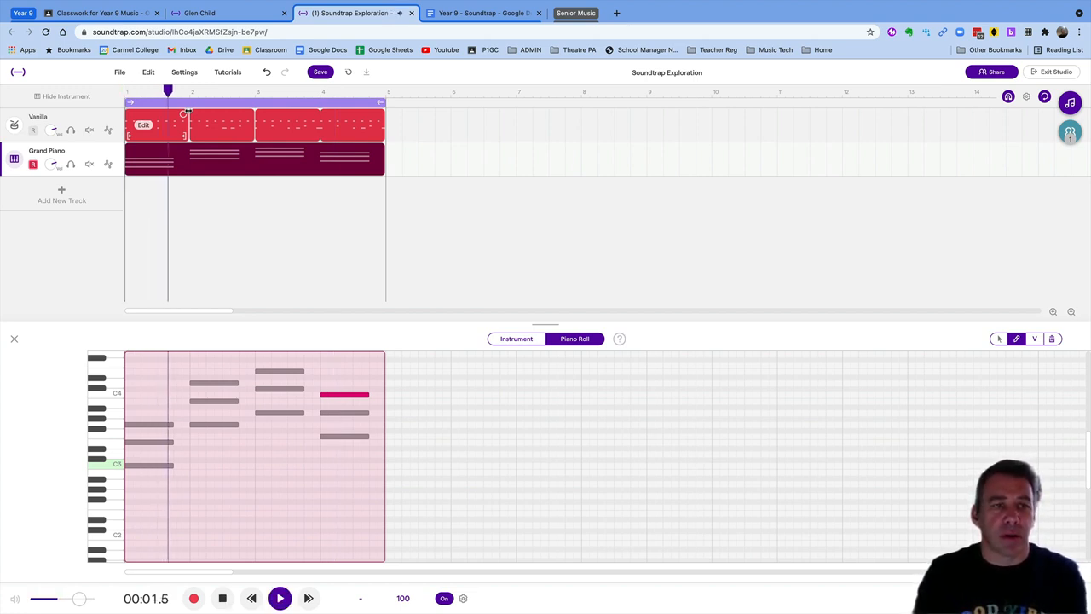
{"action": "key", "text": "space"}
{"action": "key", "text": "space"}
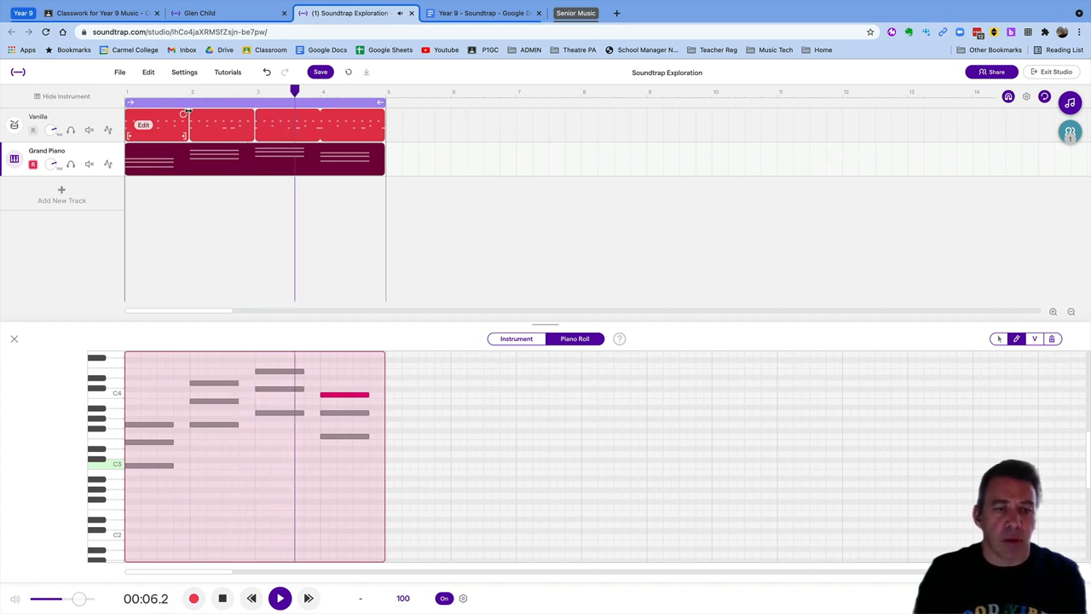
{"action": "key", "text": "space"}
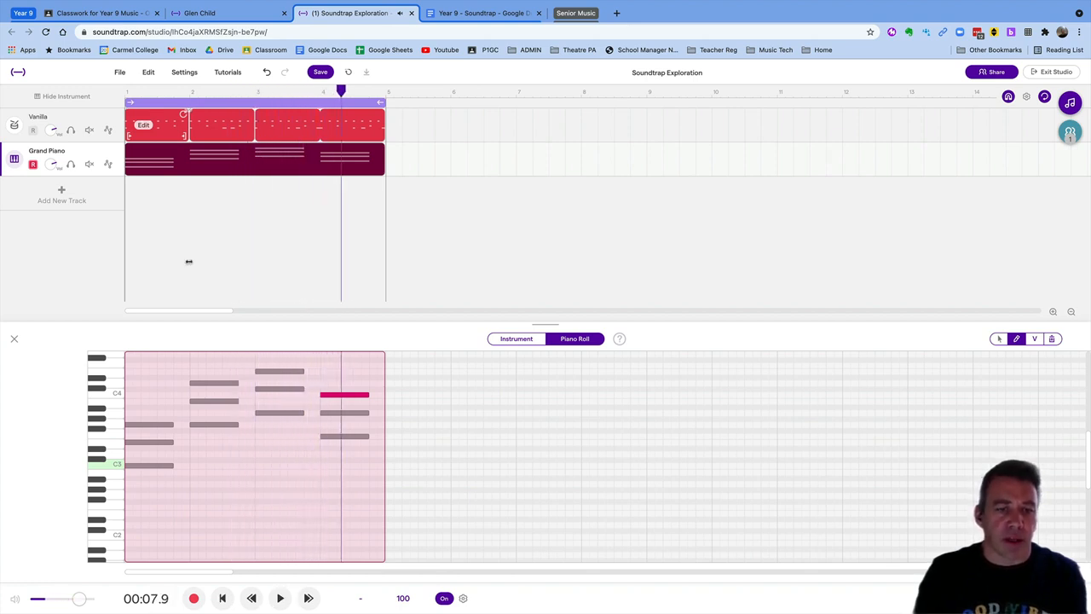
With the arrow tool, lower bar 3's Db4 note to C4
{"action": "left_click", "coordinate": [999, 338]}
{"action": "left_click", "coordinate": [288, 372]}
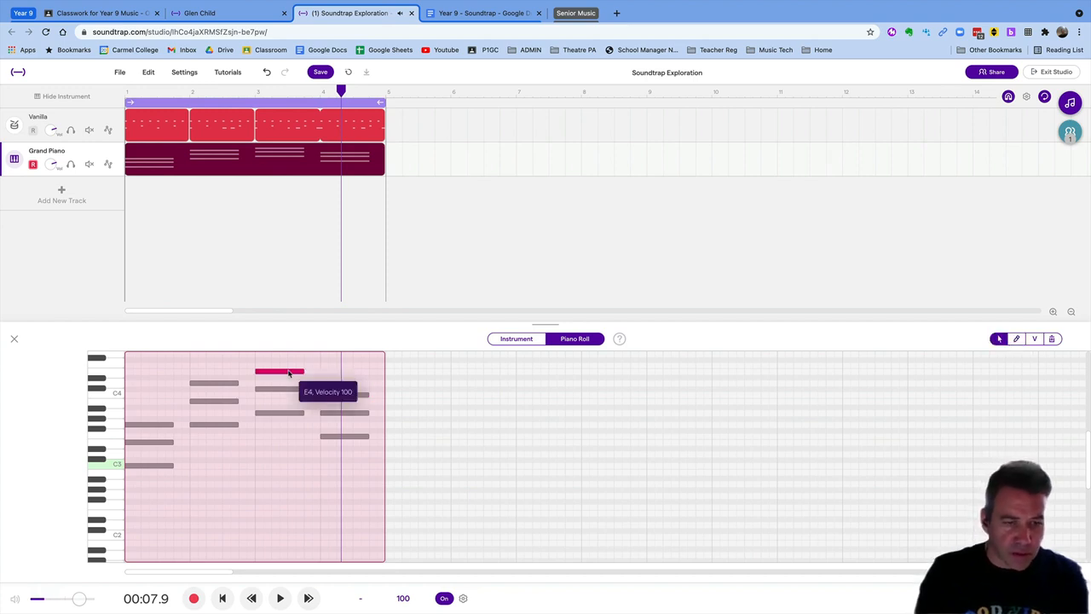
{"action": "left_click", "coordinate": [284, 390]}
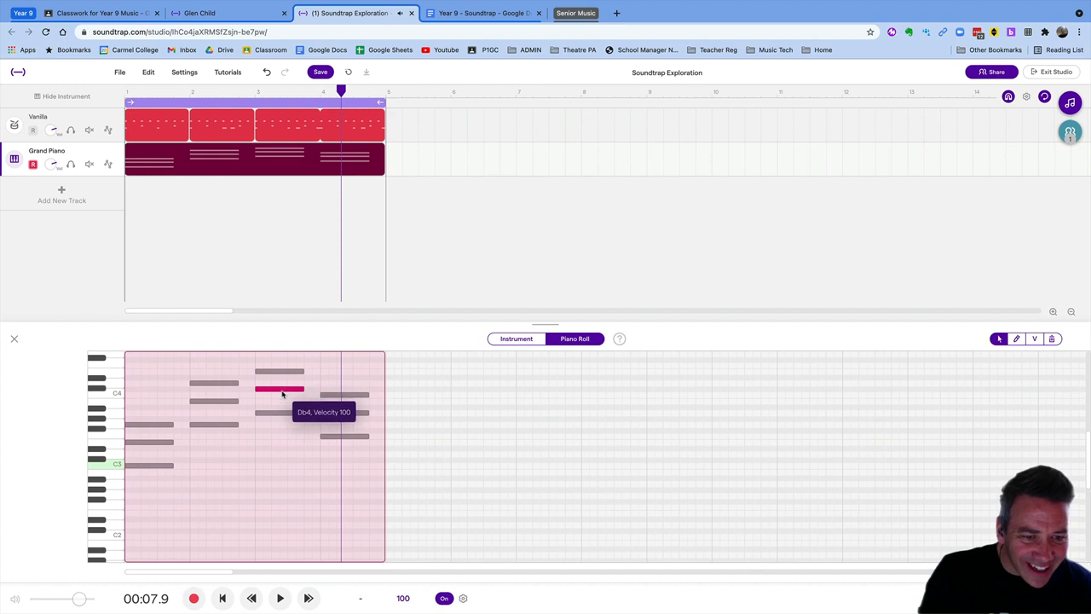
{"action": "left_click_drag", "start_coordinate": [283, 393], "coordinate": [284, 395]}
Check the bar 3 chord notes A3, C4 and E4 by selecting each one
{"action": "left_click", "coordinate": [281, 373]}
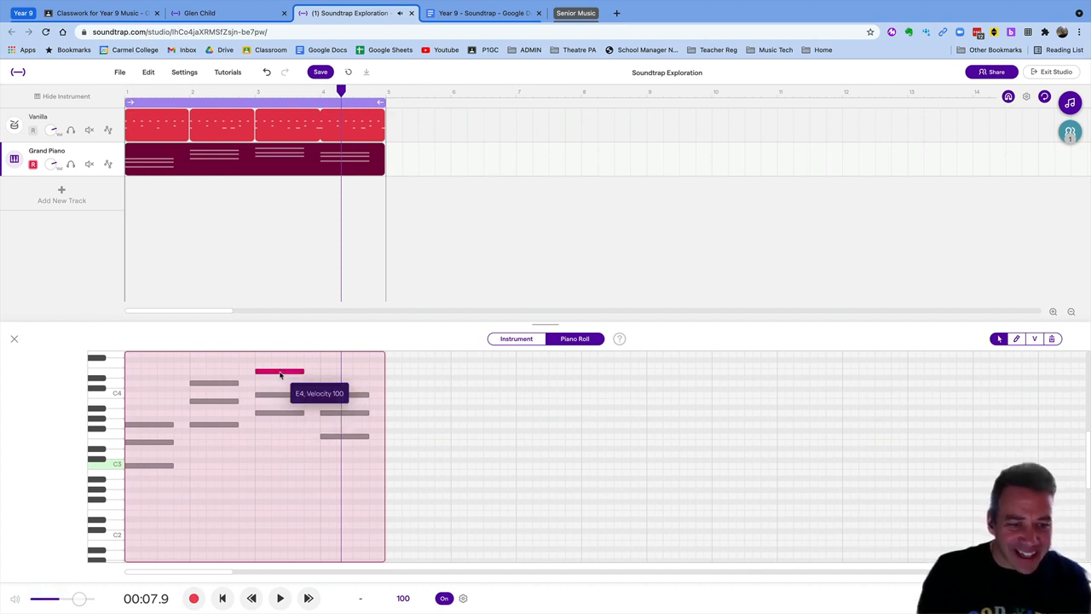
{"action": "left_click", "coordinate": [277, 414]}
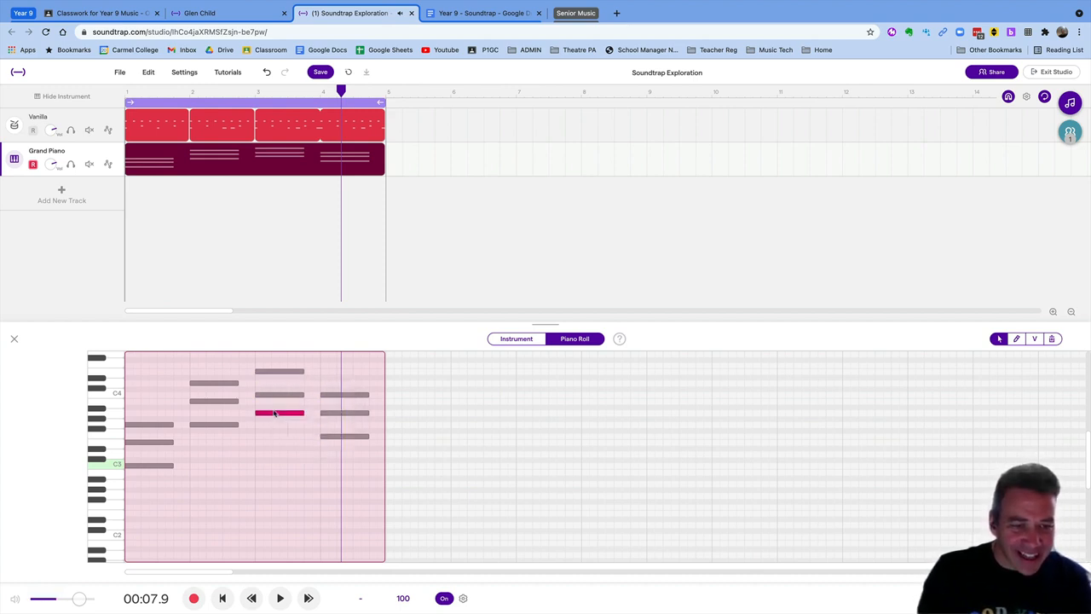
{"action": "left_click", "coordinate": [273, 417]}
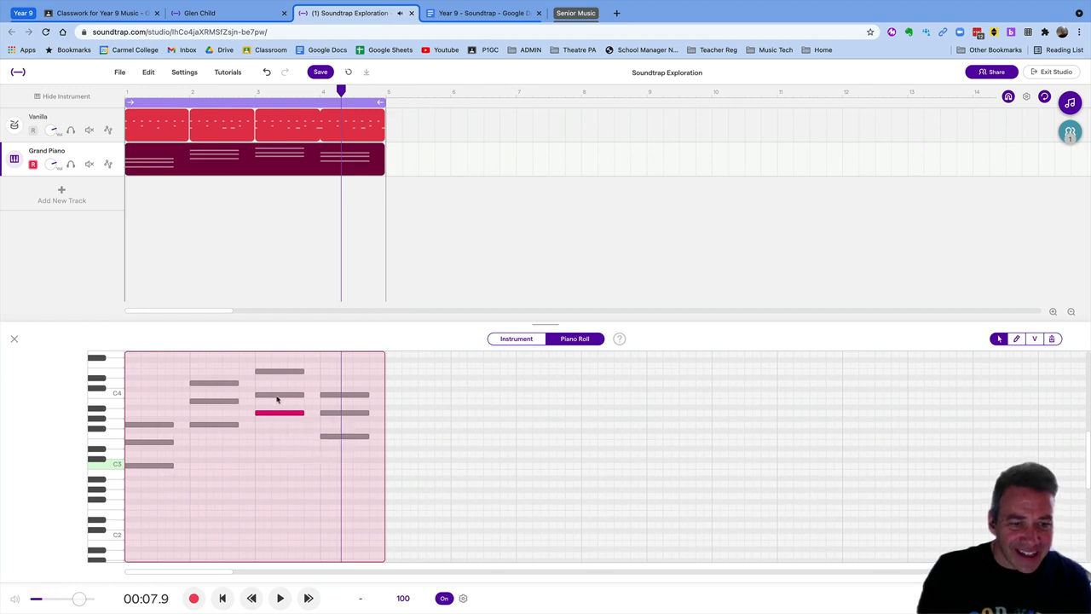
{"action": "left_click", "coordinate": [281, 395]}
{"action": "left_click", "coordinate": [276, 373]}
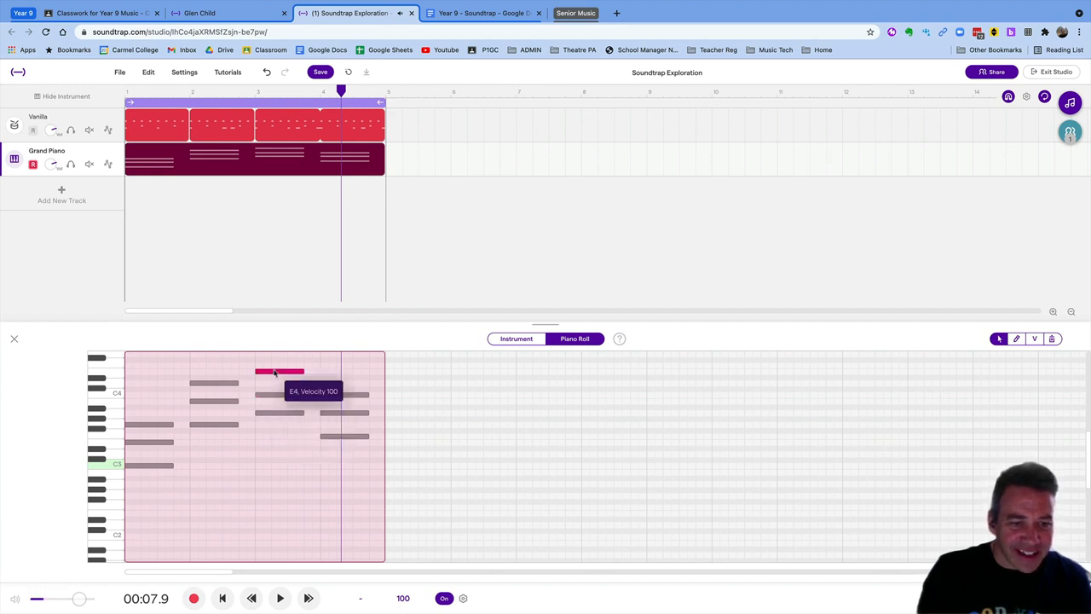
Play the C, G, Am, F progression from the start, then select the bar 1 notes
{"action": "key", "text": "Return"}
{"action": "key", "text": "space"}
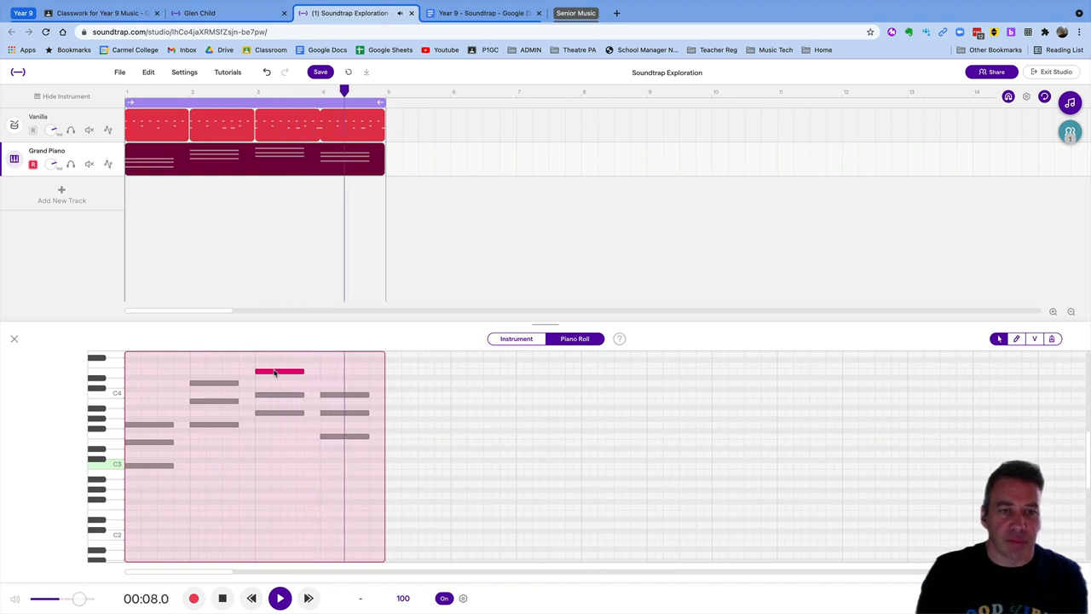
{"action": "key", "text": "space"}
{"action": "left_click_drag", "start_coordinate": [162, 375], "coordinate": [182, 418]}
Lengthen all twelve chord notes to fill their bars, play them back, and close the piano roll
{"action": "left_click", "coordinate": [169, 365]}
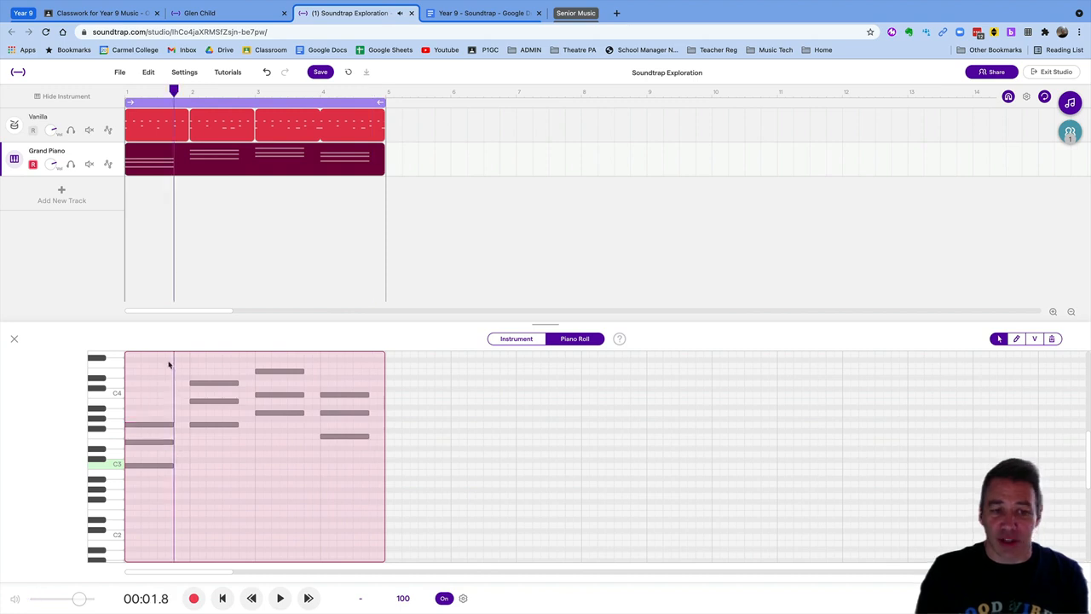
{"action": "scroll", "coordinate": [158, 378], "scroll_direction": "up", "scroll_amount": 1}
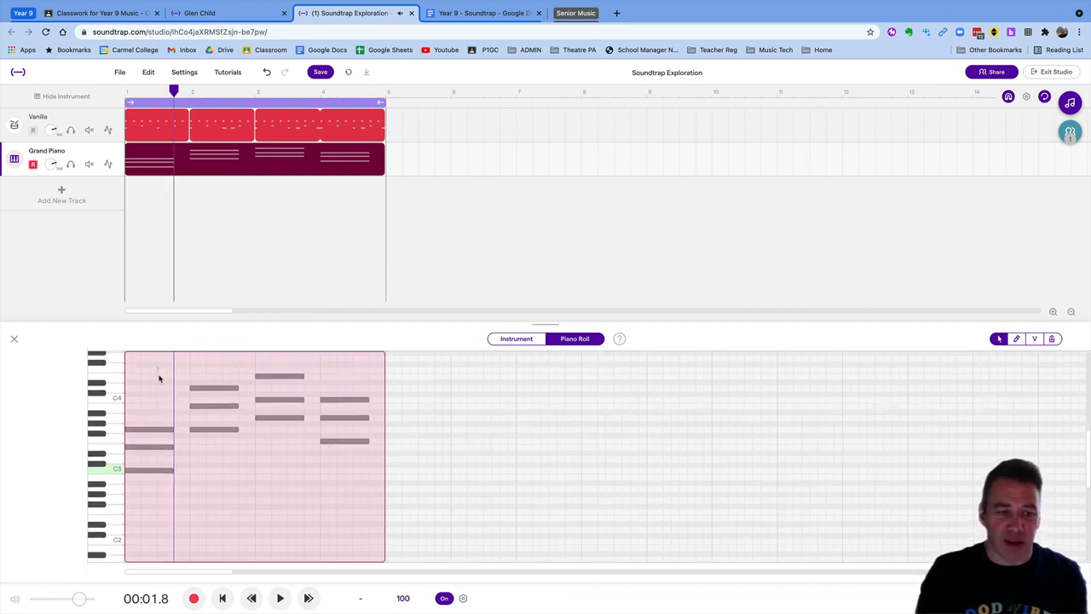
{"action": "scroll", "coordinate": [157, 371], "scroll_direction": "up", "scroll_amount": 5}
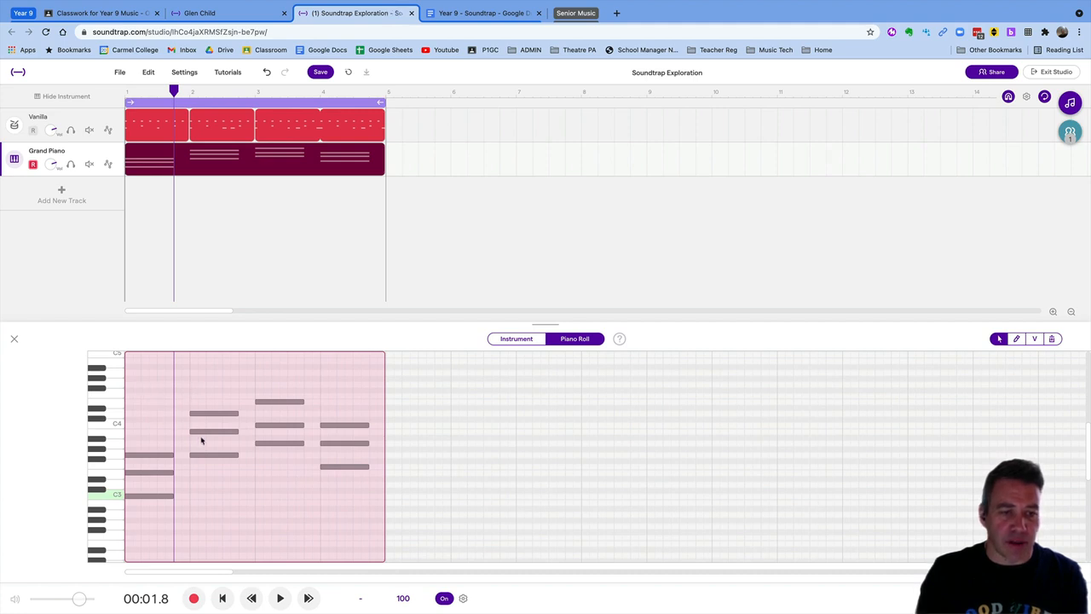
{"action": "left_click", "coordinate": [248, 491]}
{"action": "left_click_drag", "start_coordinate": [166, 418], "coordinate": [339, 515]}
{"action": "left_click_drag", "start_coordinate": [175, 456], "coordinate": [185, 455]}
{"action": "key", "text": "Return"}
{"action": "key", "text": "space"}
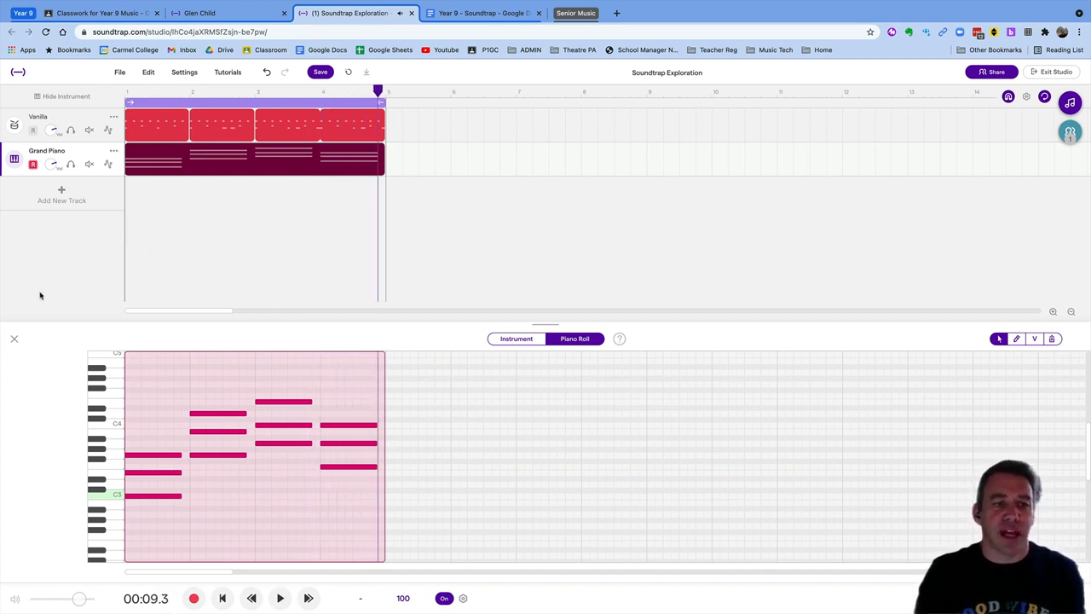
{"action": "left_click", "coordinate": [14, 339]}
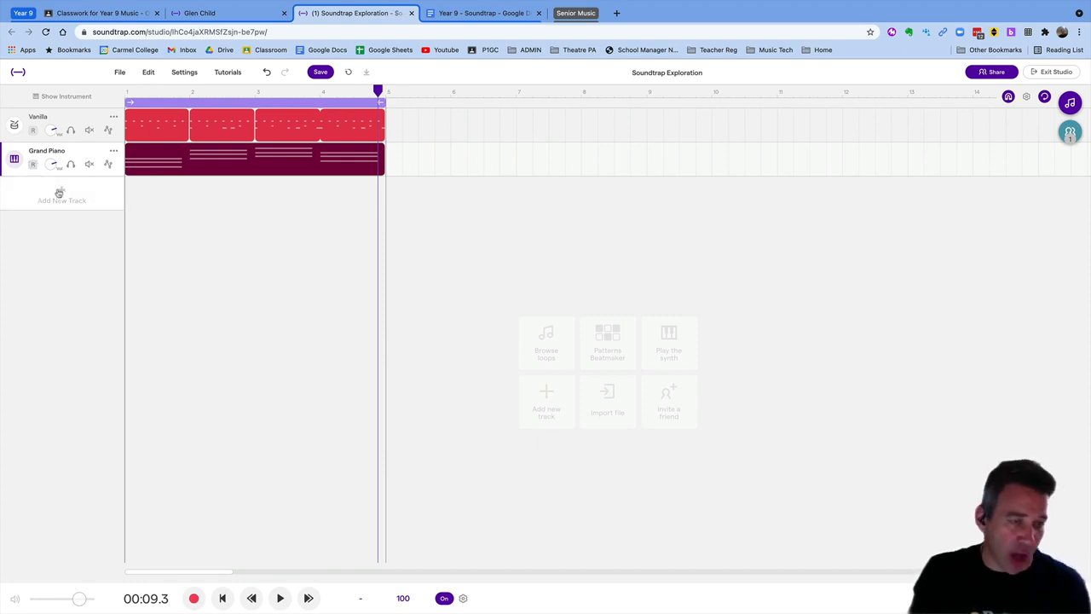
Add a Guitar & bass track using the Bass - Electric > Clean Electric preset
{"action": "left_click", "coordinate": [59, 193]}
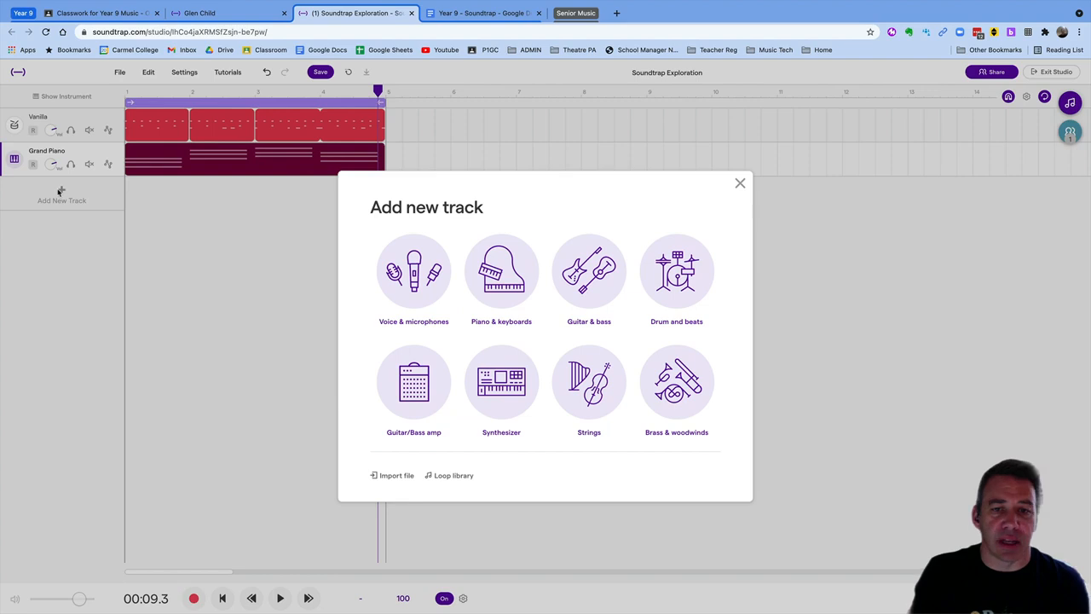
{"action": "left_click", "coordinate": [612, 283]}
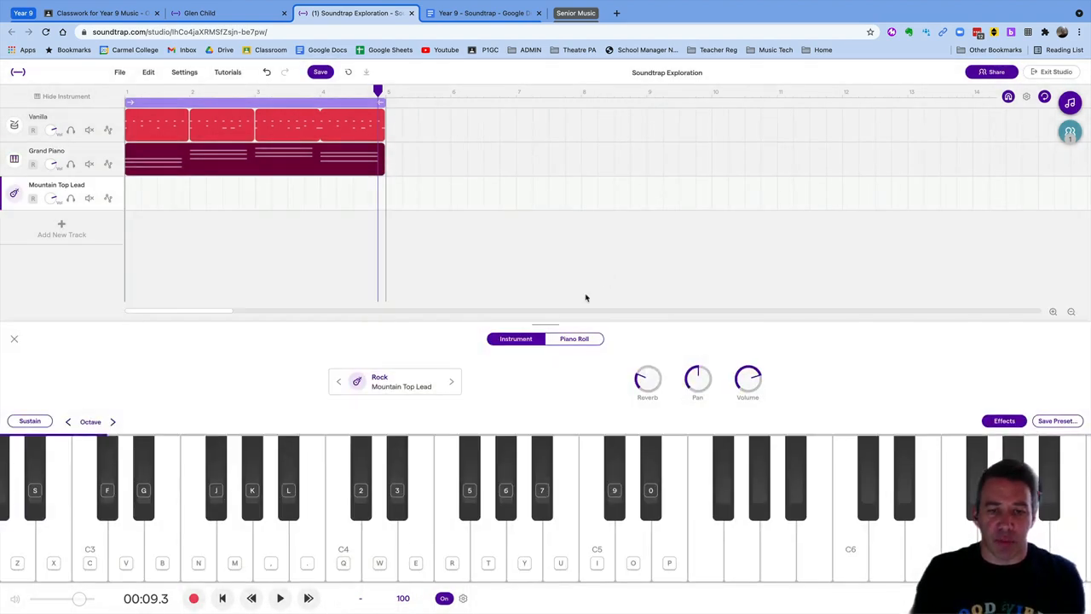
{"action": "left_click", "coordinate": [424, 378]}
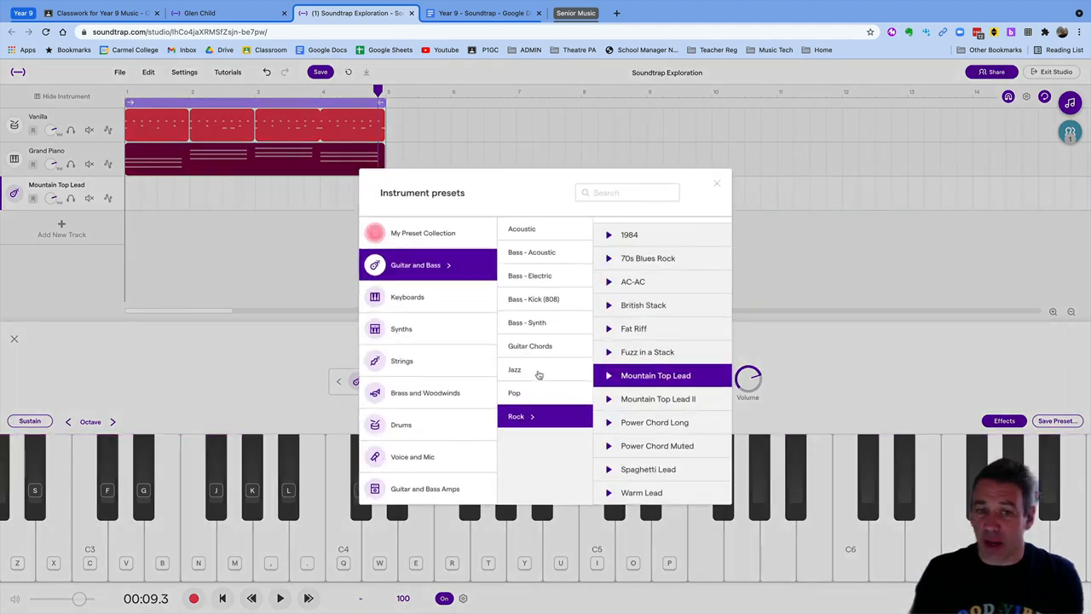
{"action": "left_click", "coordinate": [547, 279]}
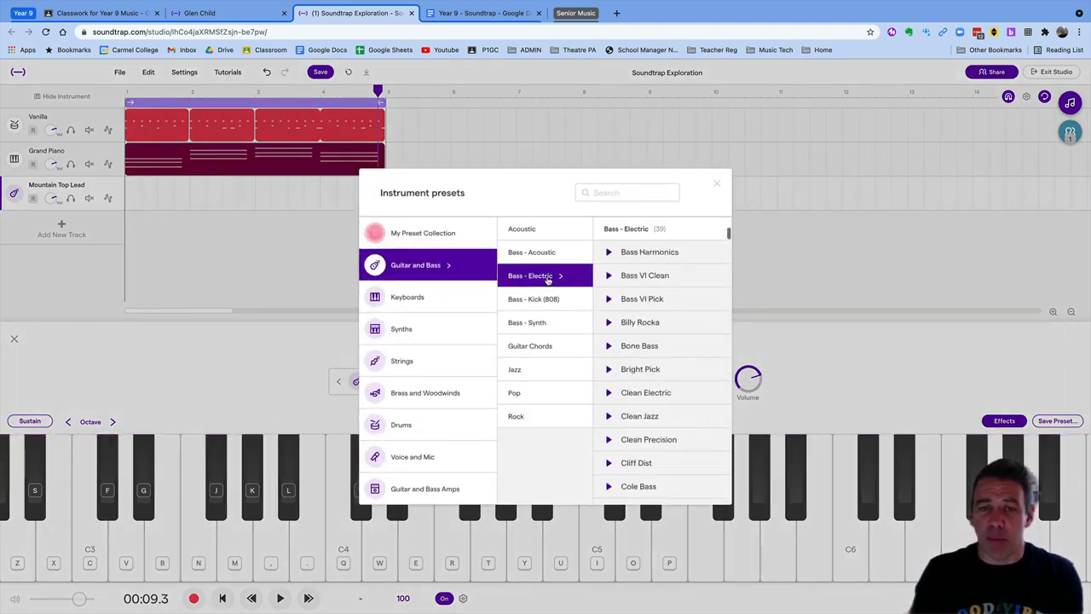
{"action": "scroll", "coordinate": [659, 380], "scroll_direction": "down", "scroll_amount": 1}
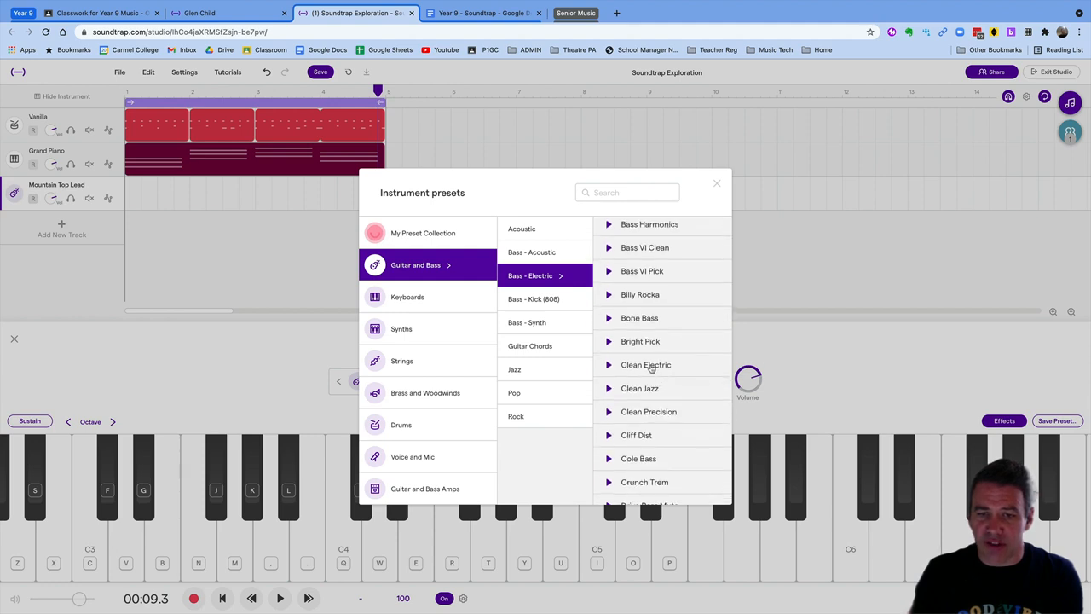
{"action": "left_click", "coordinate": [651, 368]}
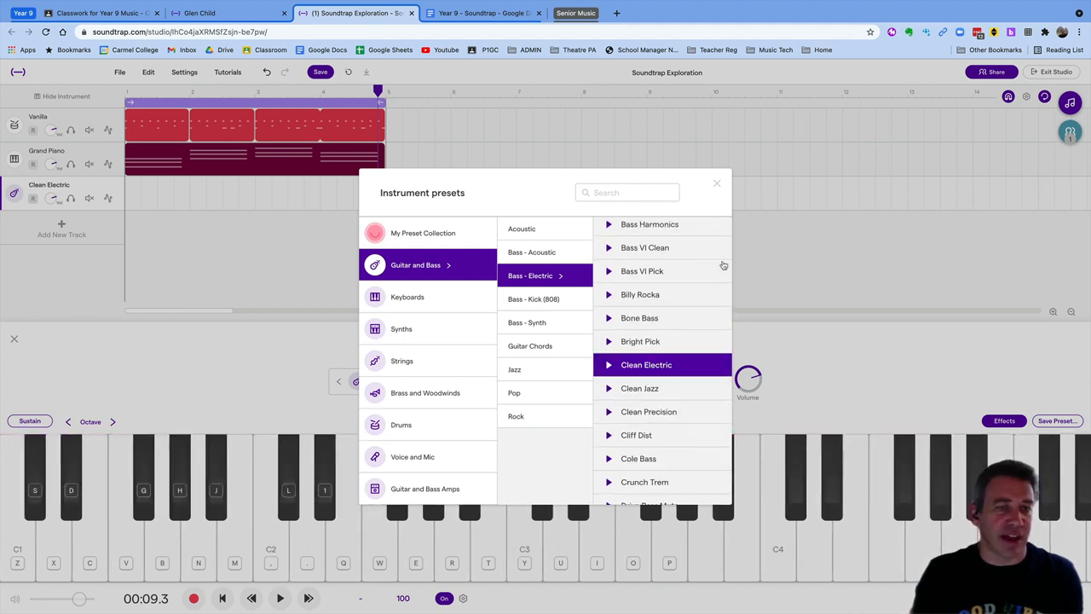
{"action": "left_click", "coordinate": [716, 184]}
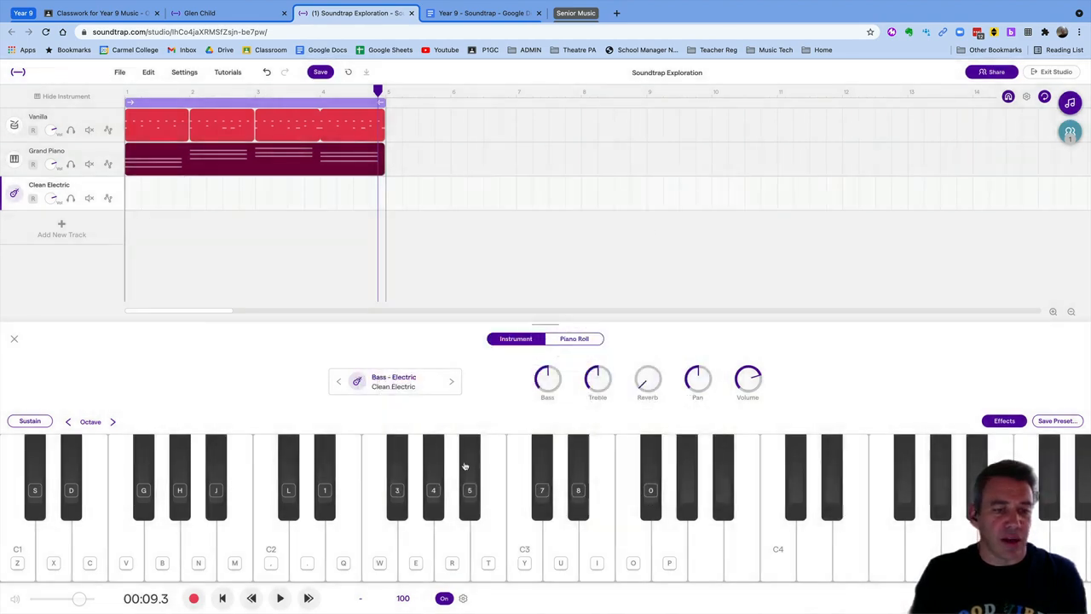
Try a few bass notes, then shift the Clean Electric keyboard down one octave
{"action": "left_click", "coordinate": [384, 537]}
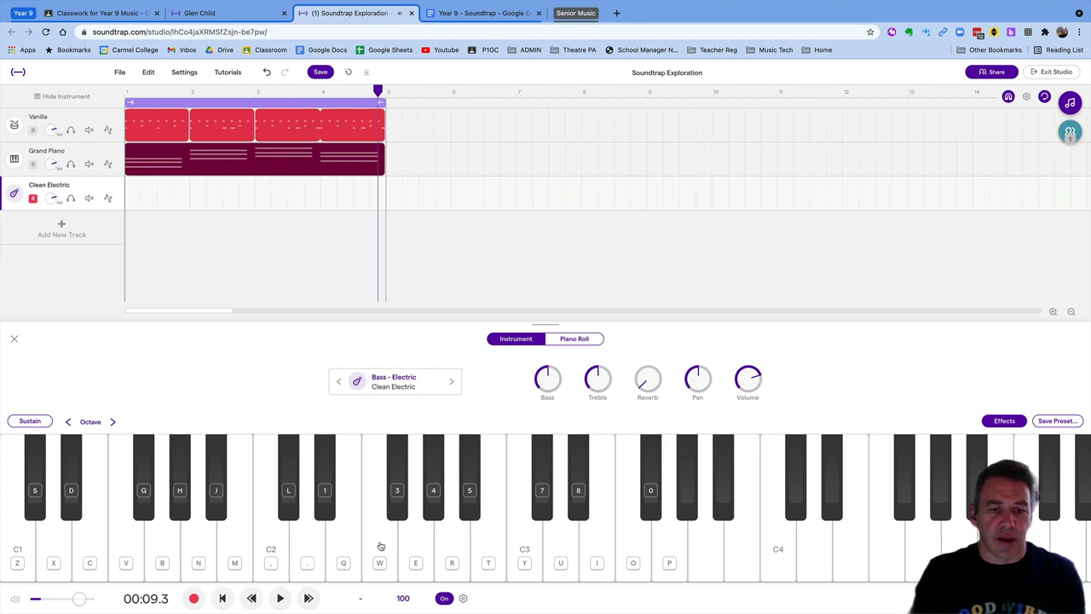
{"action": "left_click", "coordinate": [266, 550]}
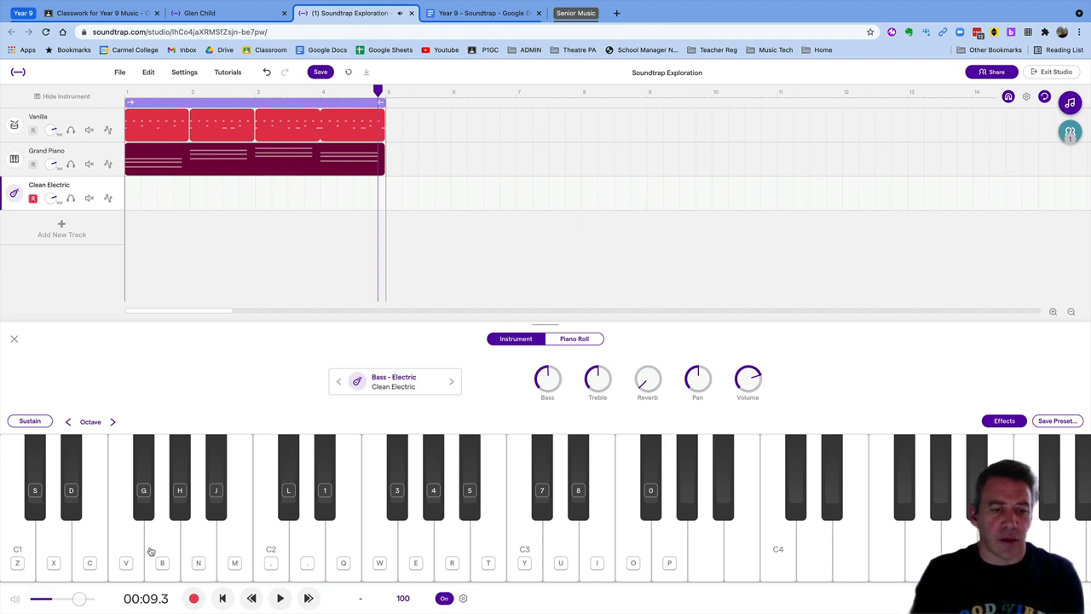
{"action": "left_click", "coordinate": [23, 545]}
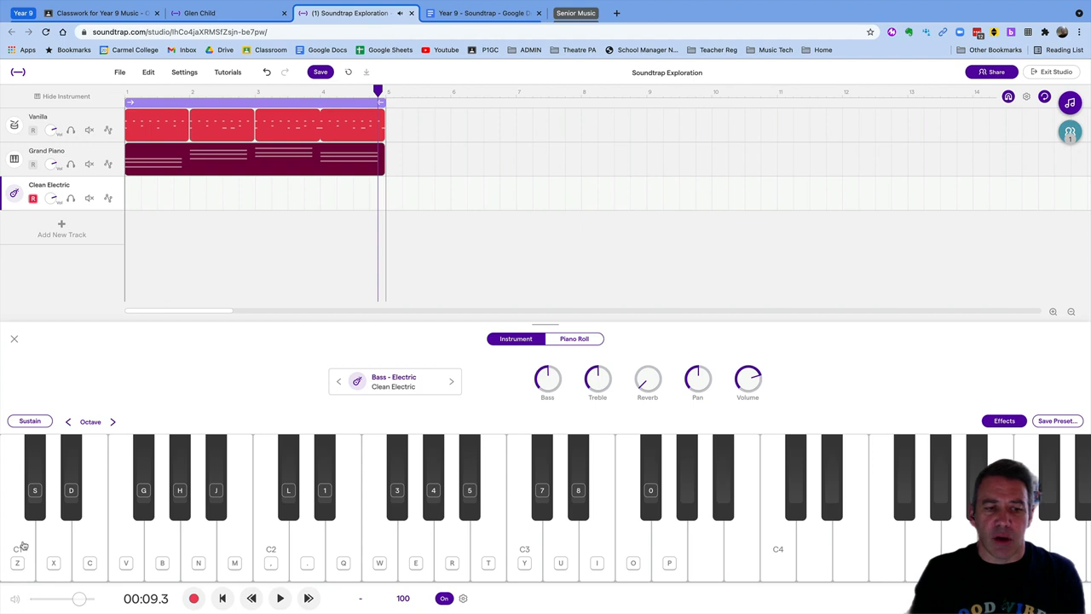
{"action": "left_click", "coordinate": [68, 422]}
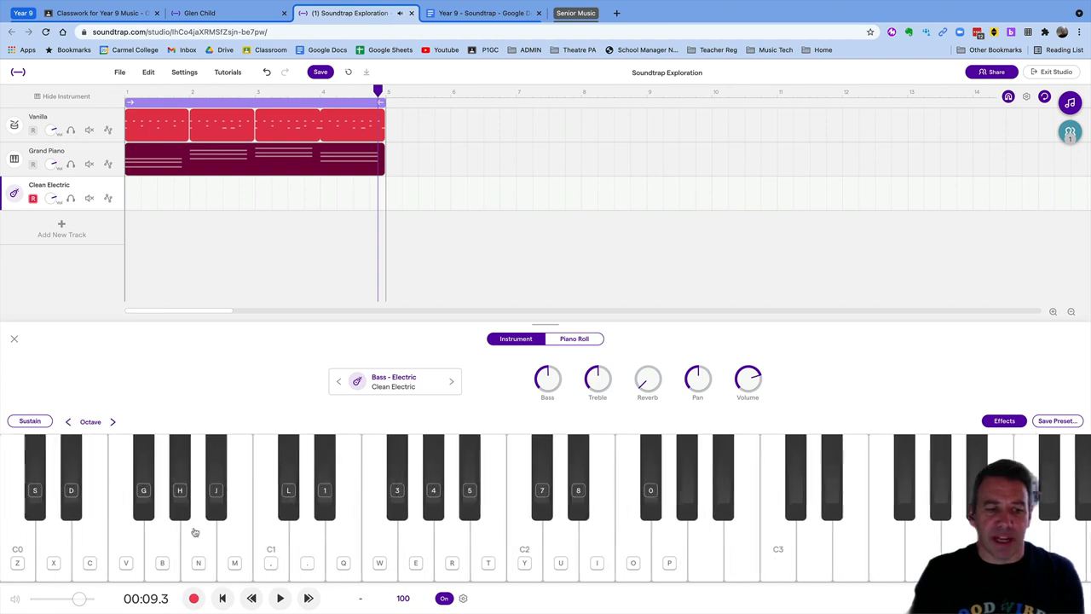
Play the bass pattern C1, G1, A1, F1 on the on-screen keyboard twice
{"action": "left_click", "coordinate": [273, 535]}
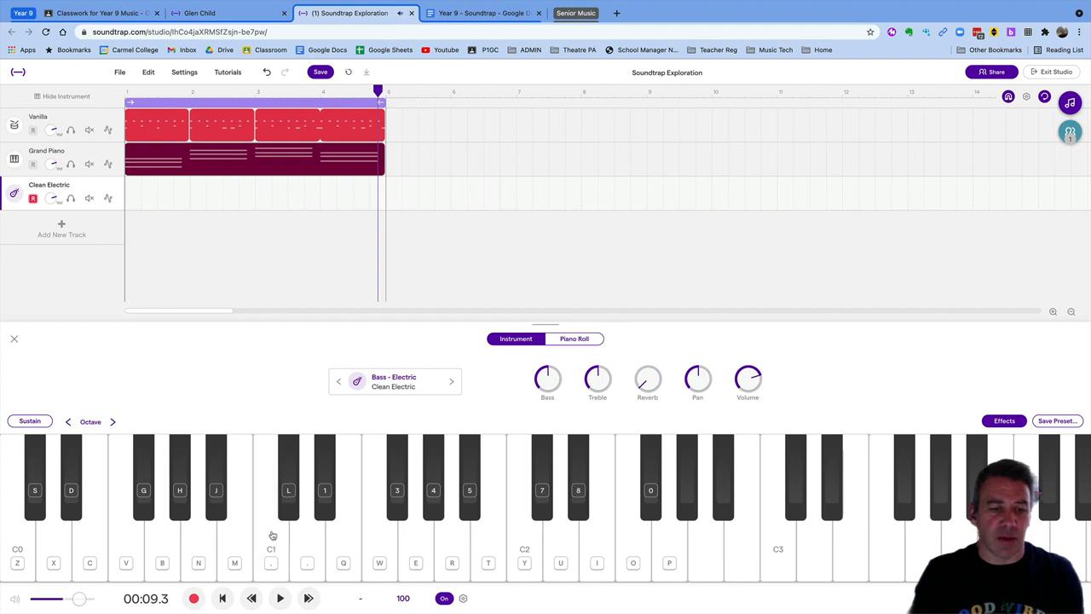
{"action": "left_click", "coordinate": [273, 536]}
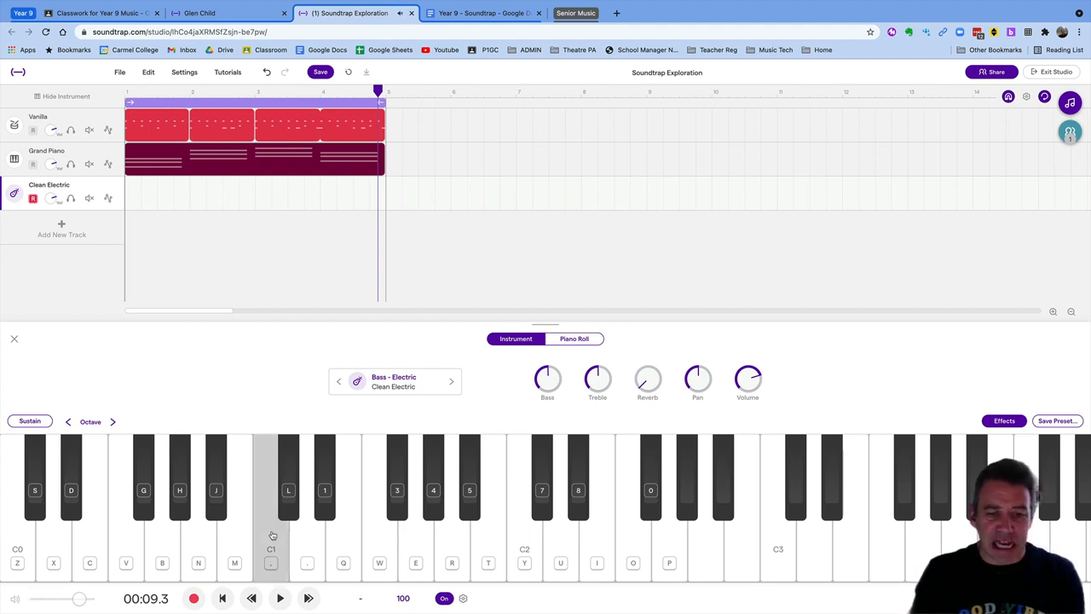
{"action": "left_click", "coordinate": [411, 538]}
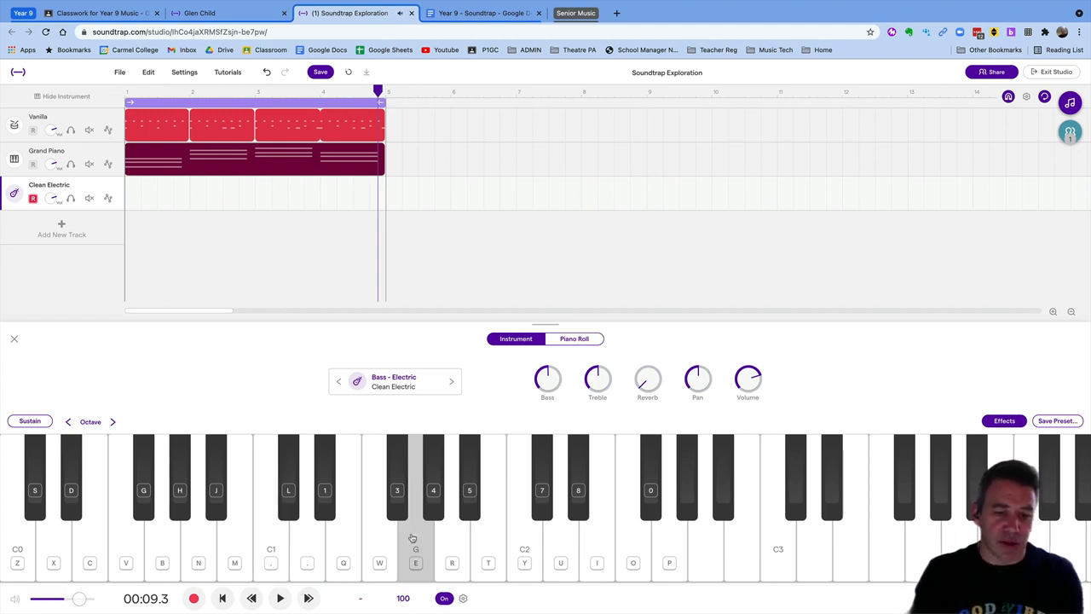
{"action": "left_click", "coordinate": [443, 539]}
{"action": "left_click", "coordinate": [383, 543]}
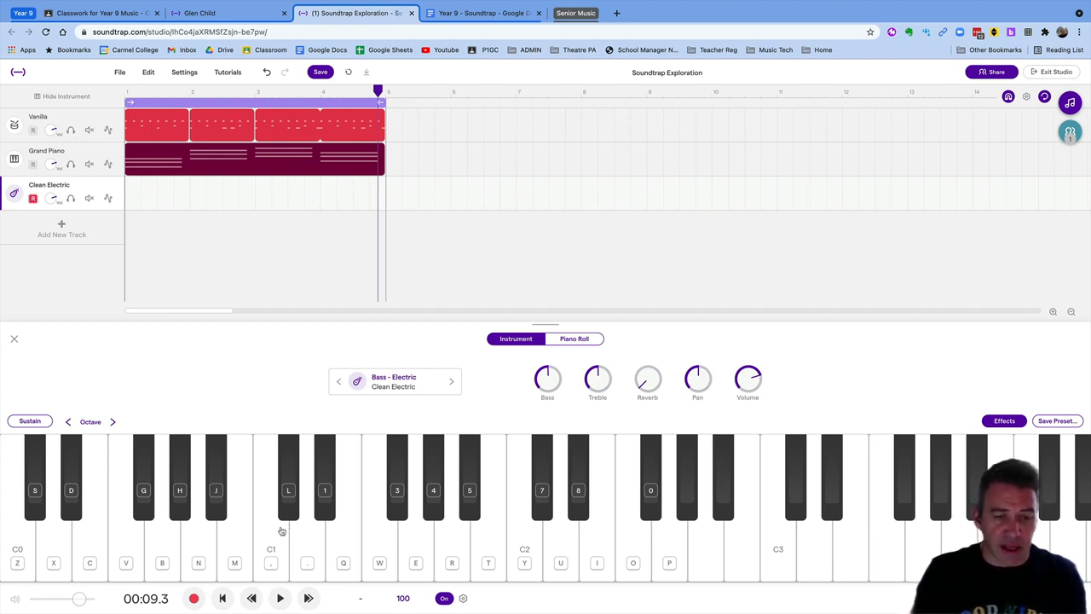
{"action": "left_click", "coordinate": [281, 532]}
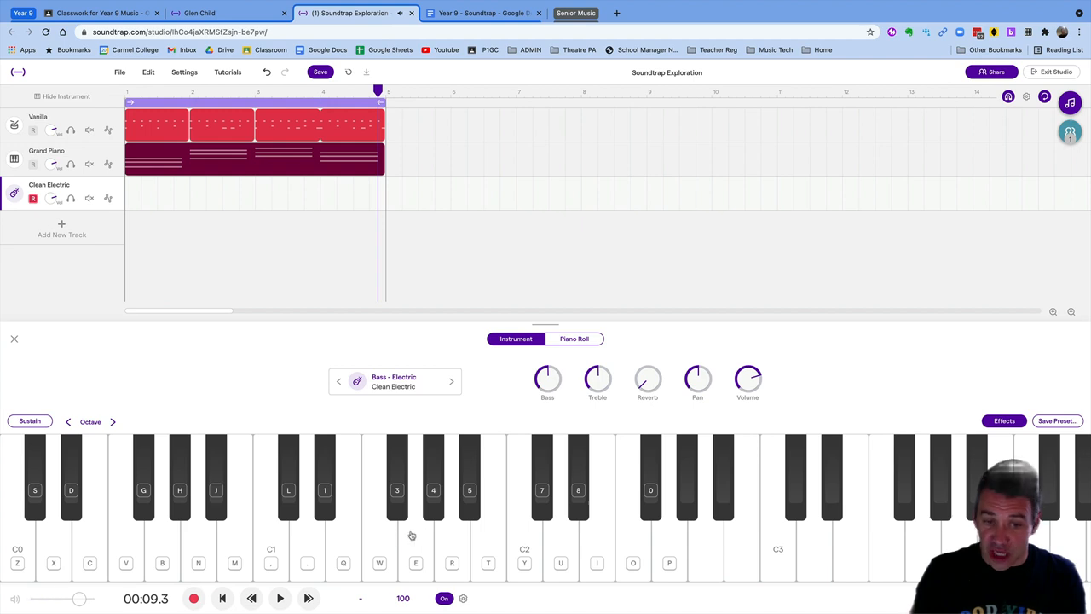
{"action": "left_click", "coordinate": [412, 535]}
{"action": "left_click", "coordinate": [450, 537]}
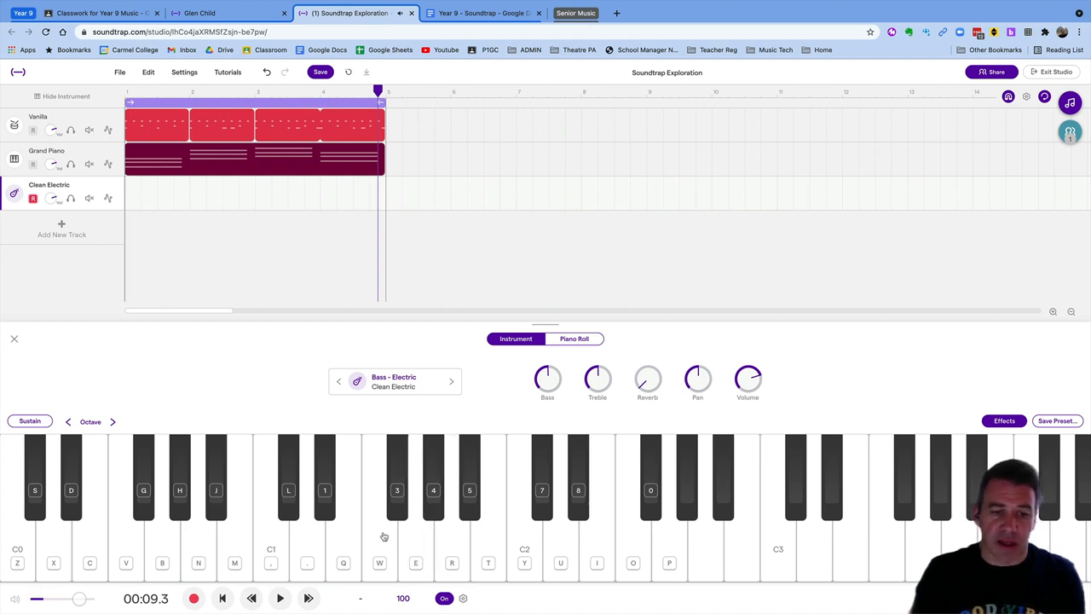
{"action": "left_click", "coordinate": [384, 536]}
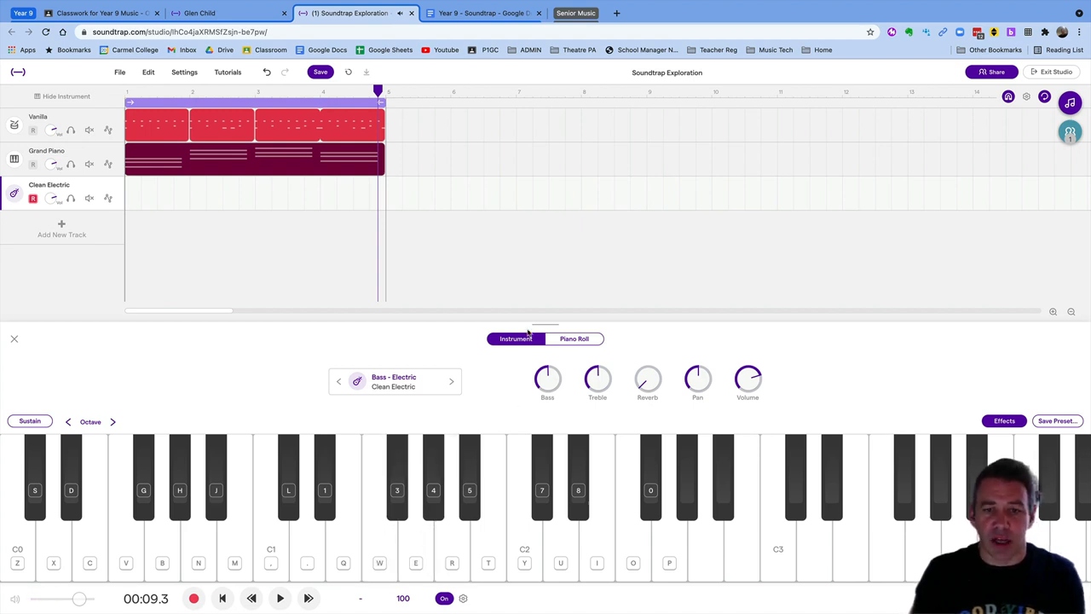
Open the bass track's piano roll with the pencil tool, scrolled down to the C1 range
{"action": "left_click", "coordinate": [560, 340]}
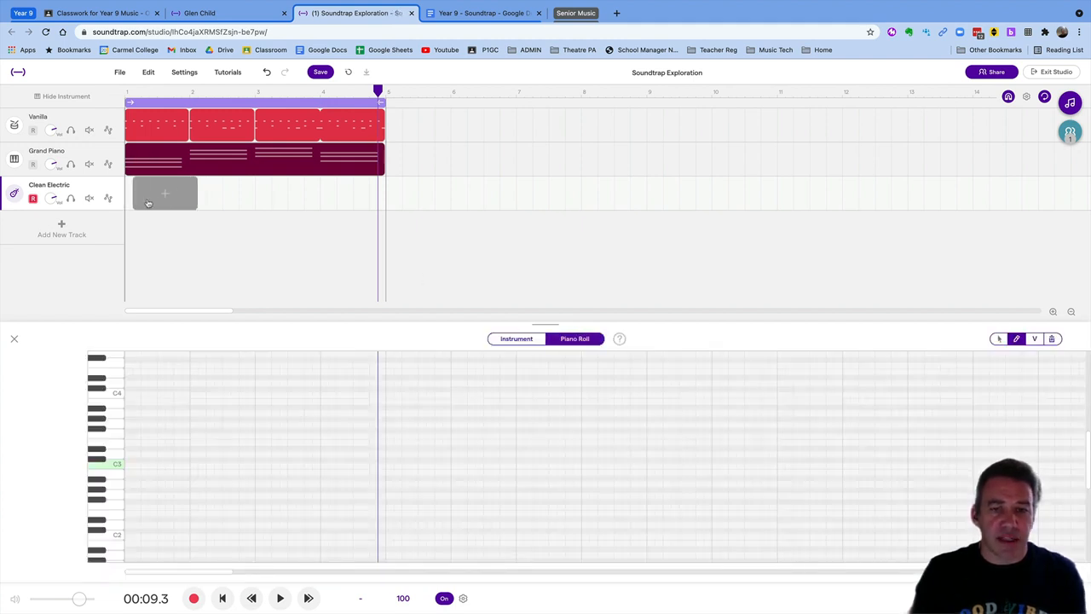
{"action": "left_click", "coordinate": [1018, 339]}
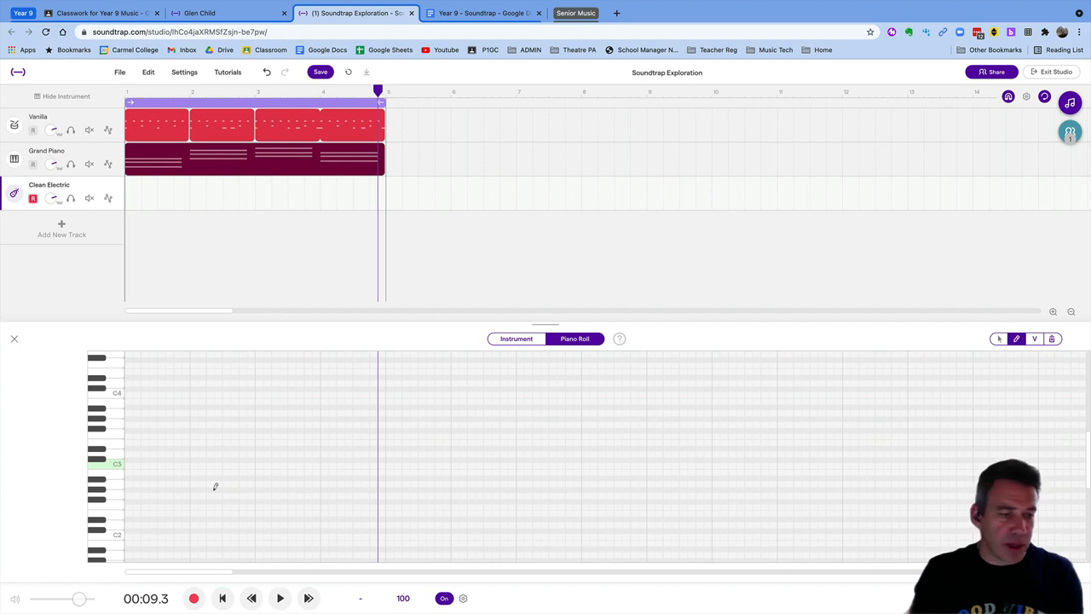
{"action": "scroll", "coordinate": [107, 506], "scroll_direction": "down", "scroll_amount": 3}
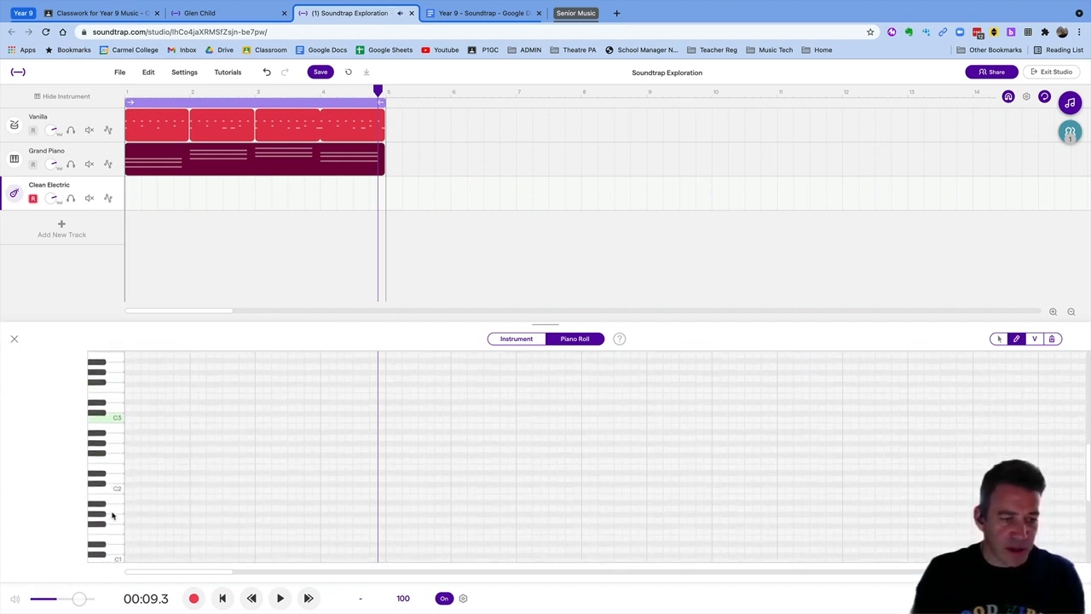
{"action": "scroll", "coordinate": [111, 512], "scroll_direction": "down", "scroll_amount": 2}
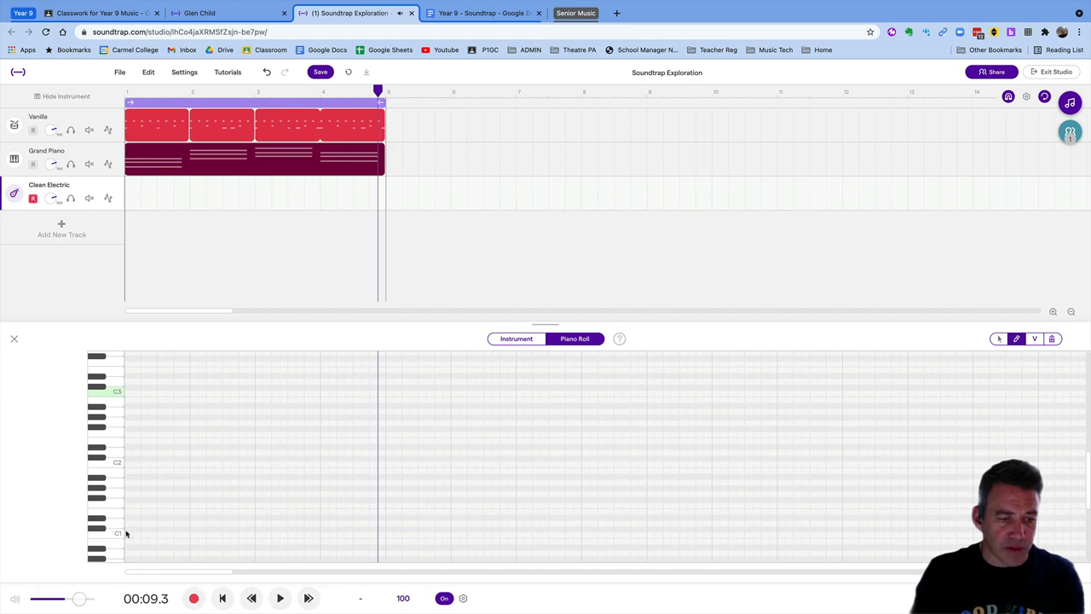
{"action": "key", "text": "Return"}
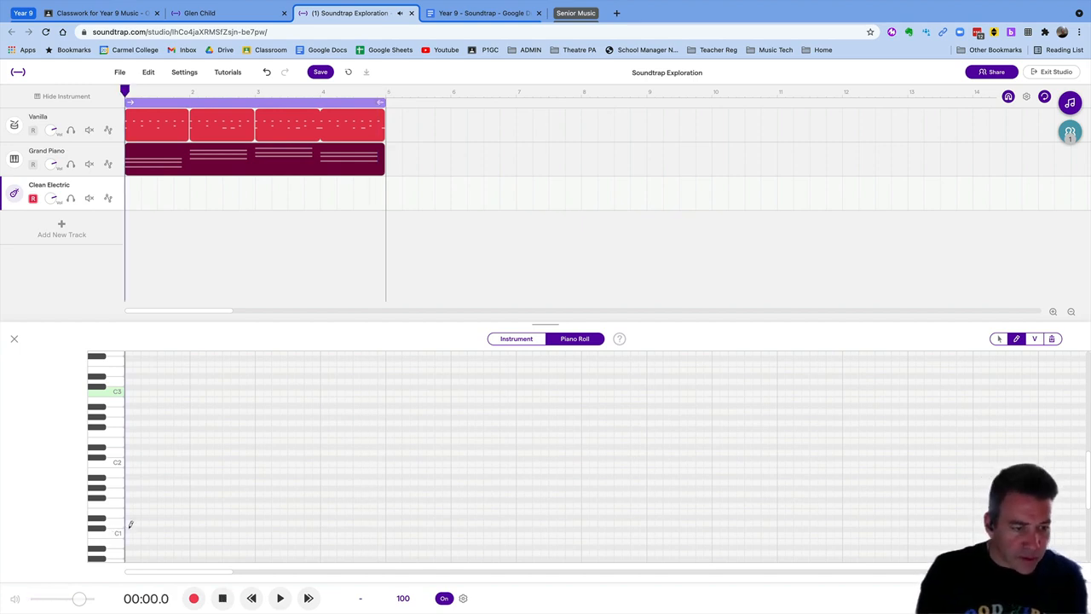
Draw bass notes C1, G1, A1 and F1 in bars 1–4 and play from the start
{"action": "left_click", "coordinate": [129, 529]}
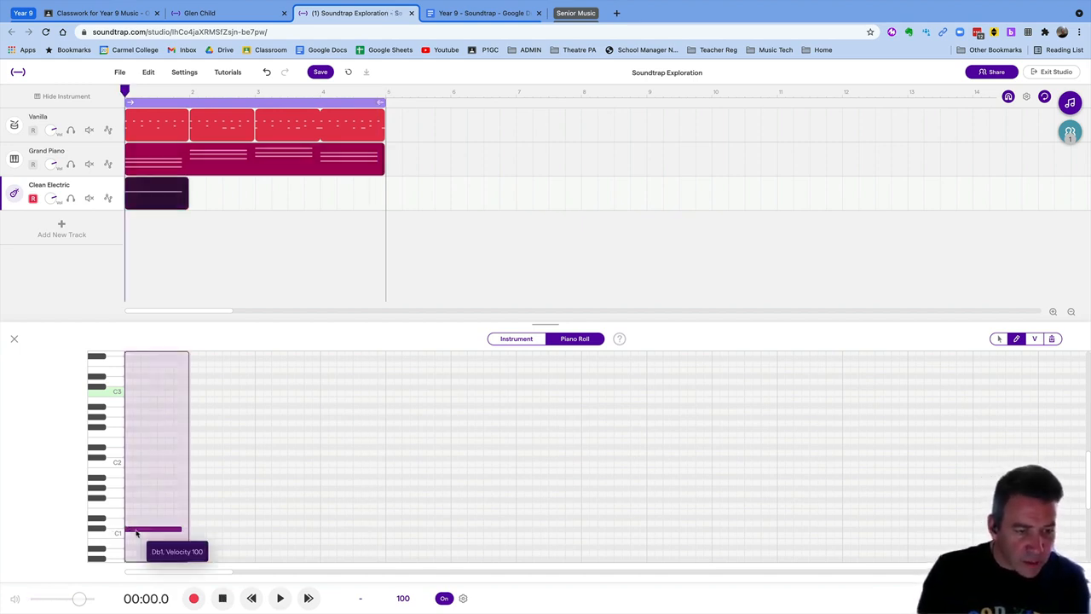
{"action": "left_click_drag", "start_coordinate": [135, 535], "coordinate": [136, 537]}
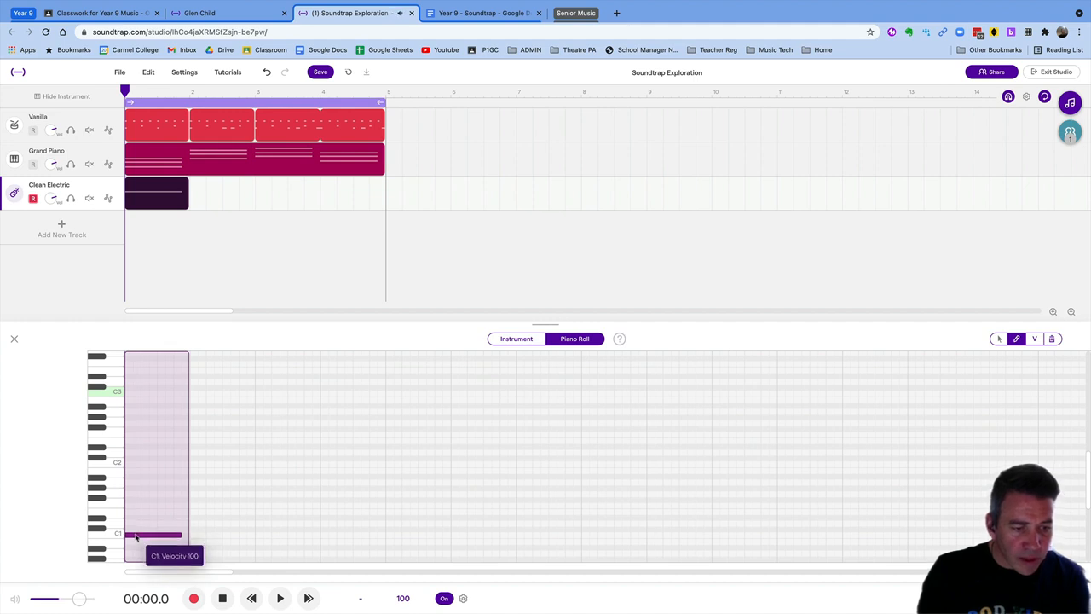
{"action": "left_click", "coordinate": [195, 493]}
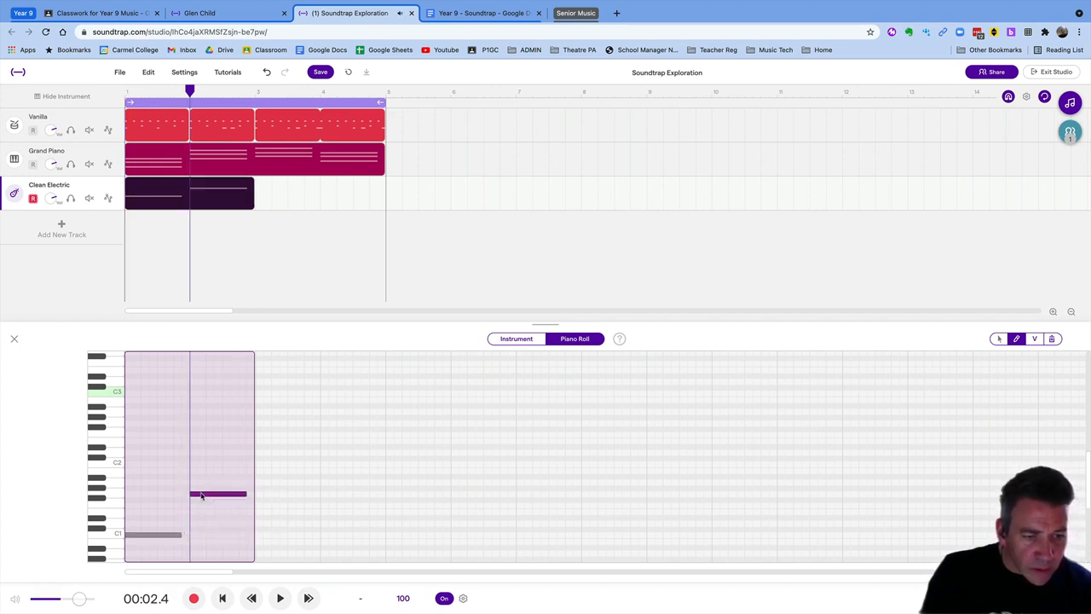
{"action": "left_click", "coordinate": [261, 483]}
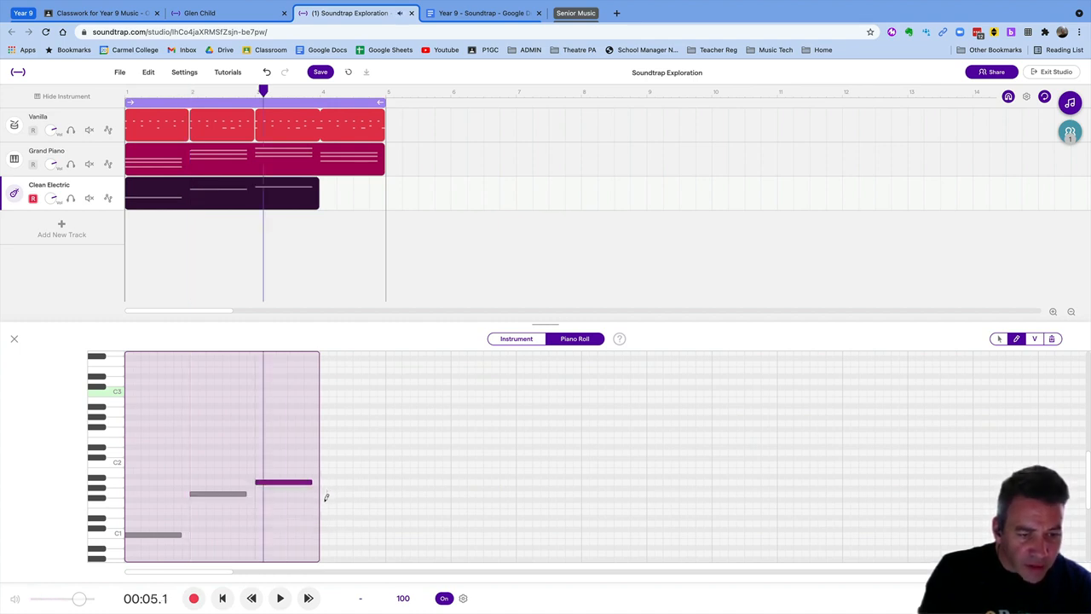
{"action": "left_click", "coordinate": [325, 505]}
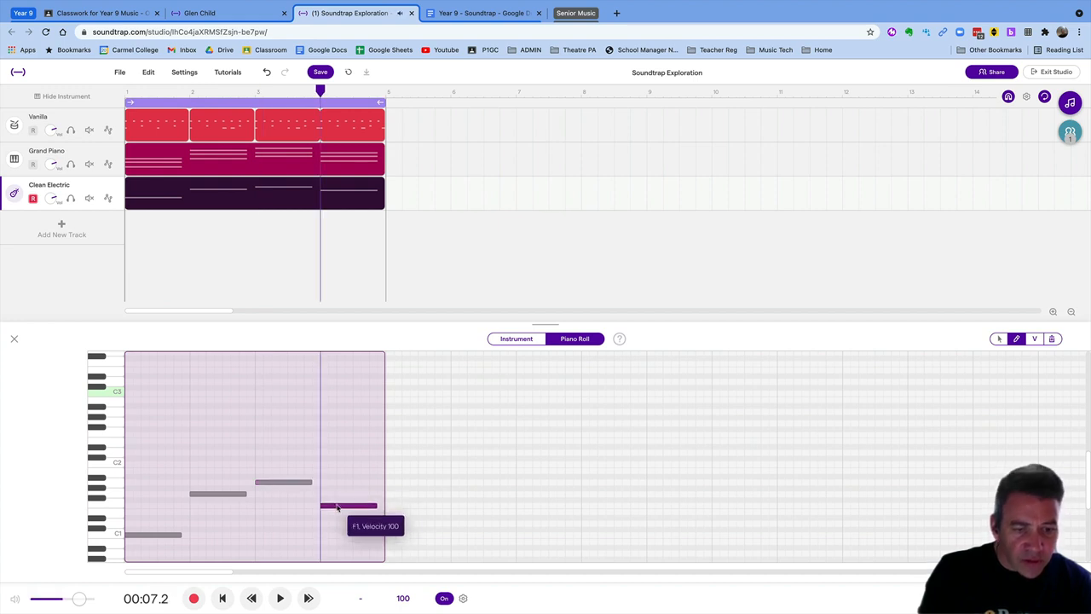
{"action": "key", "text": "Return"}
{"action": "key", "text": "space"}
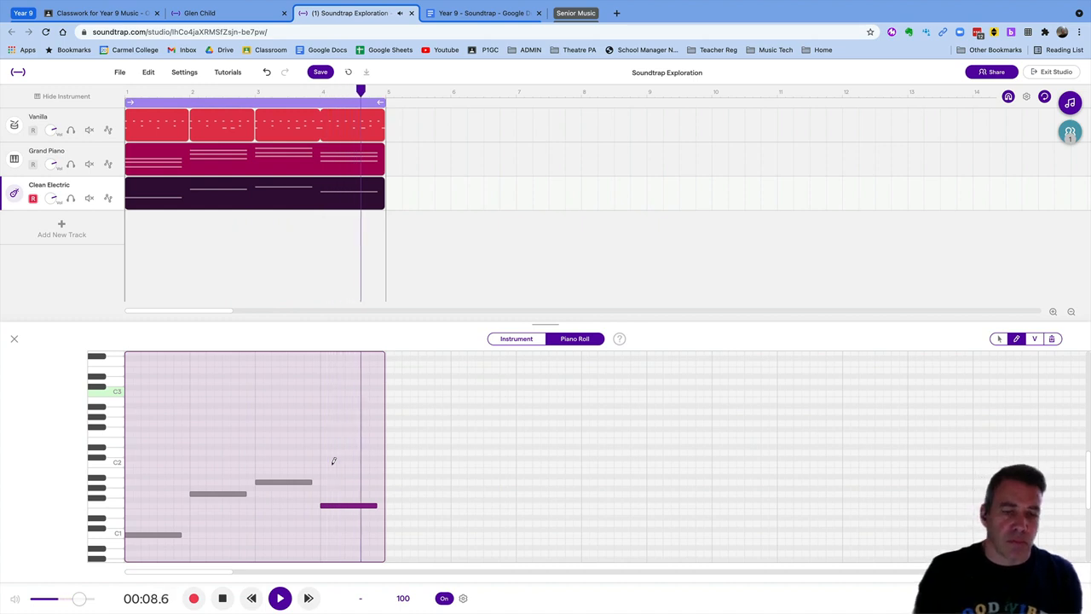
Play the bass with drums and piano, select bar 2's G1, and move the loop to bars 2–6
{"action": "key", "text": "space"}
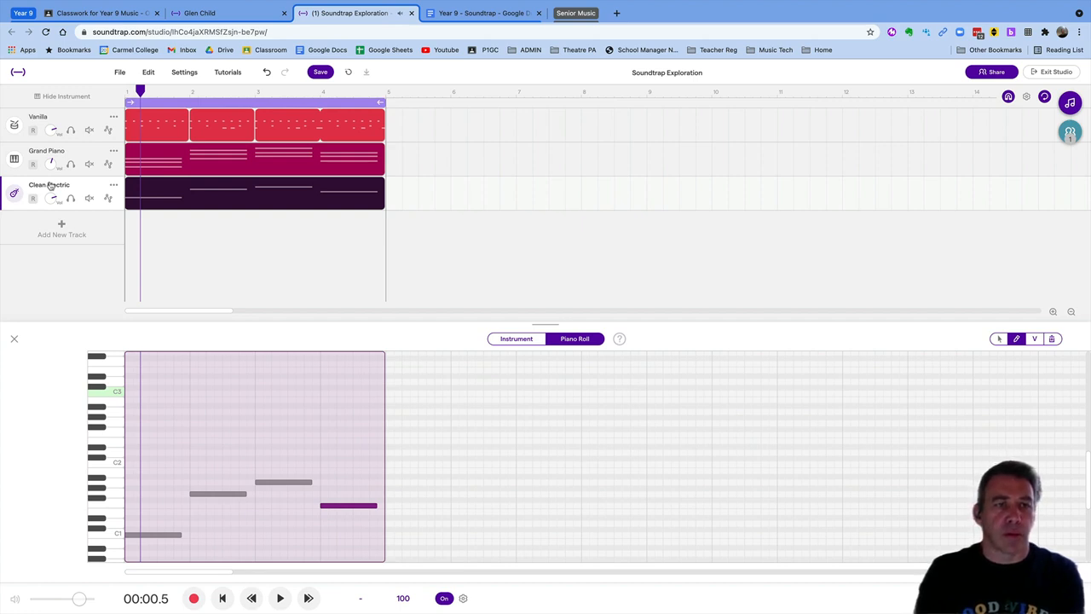
{"action": "key", "text": "space"}
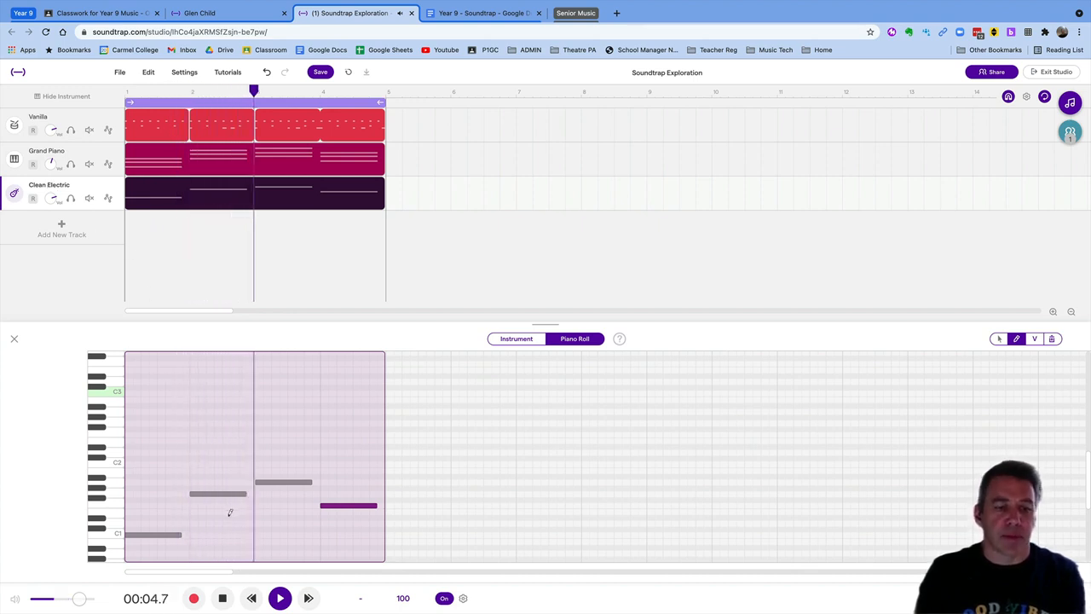
{"action": "left_click", "coordinate": [225, 599]}
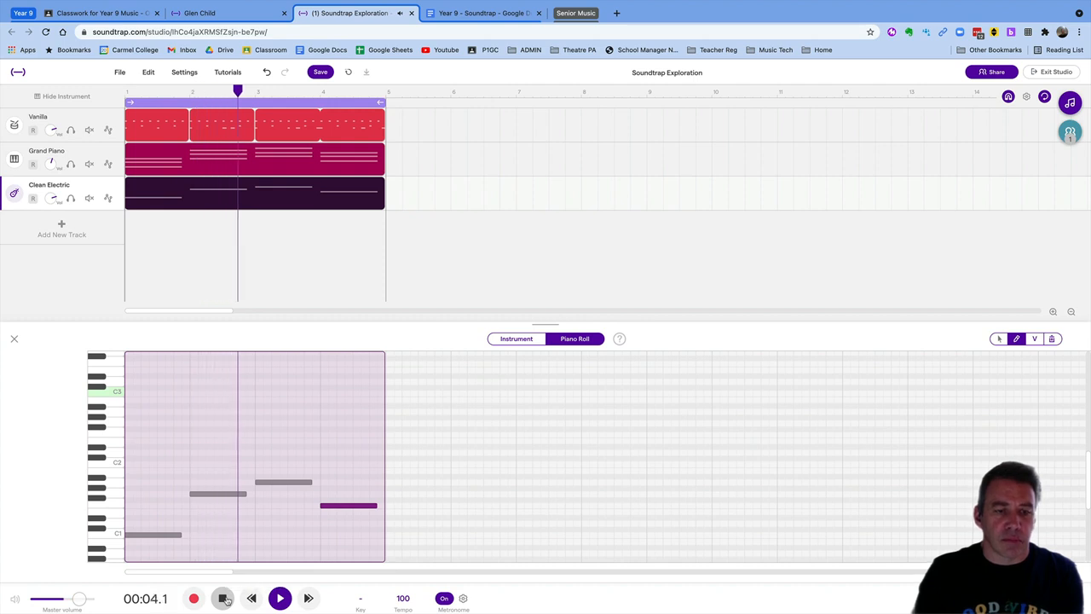
{"action": "left_click", "coordinate": [225, 495]}
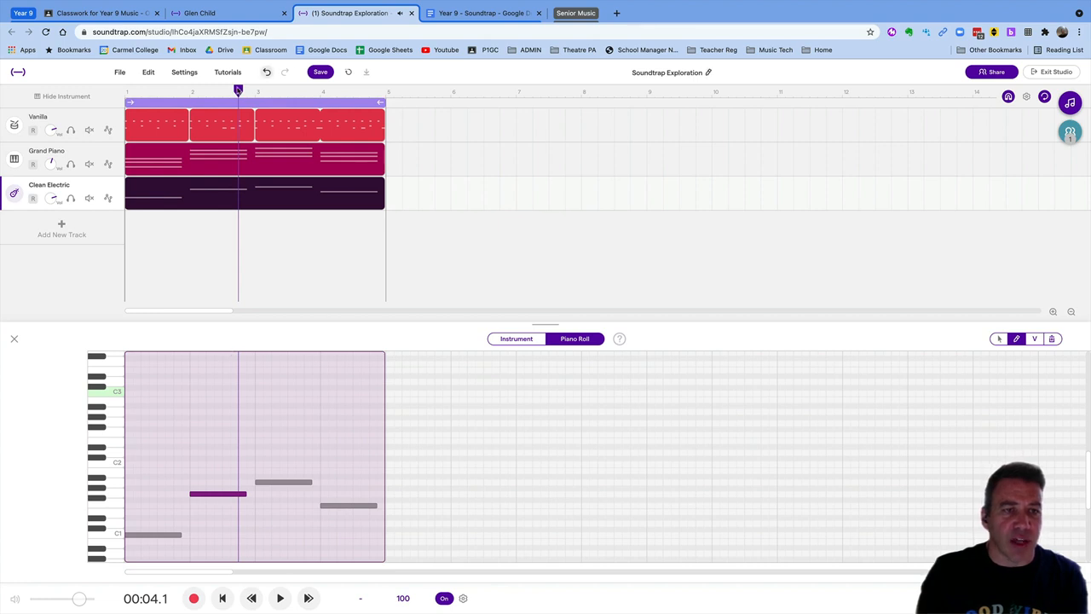
{"action": "left_click_drag", "start_coordinate": [239, 91], "coordinate": [269, 106]}
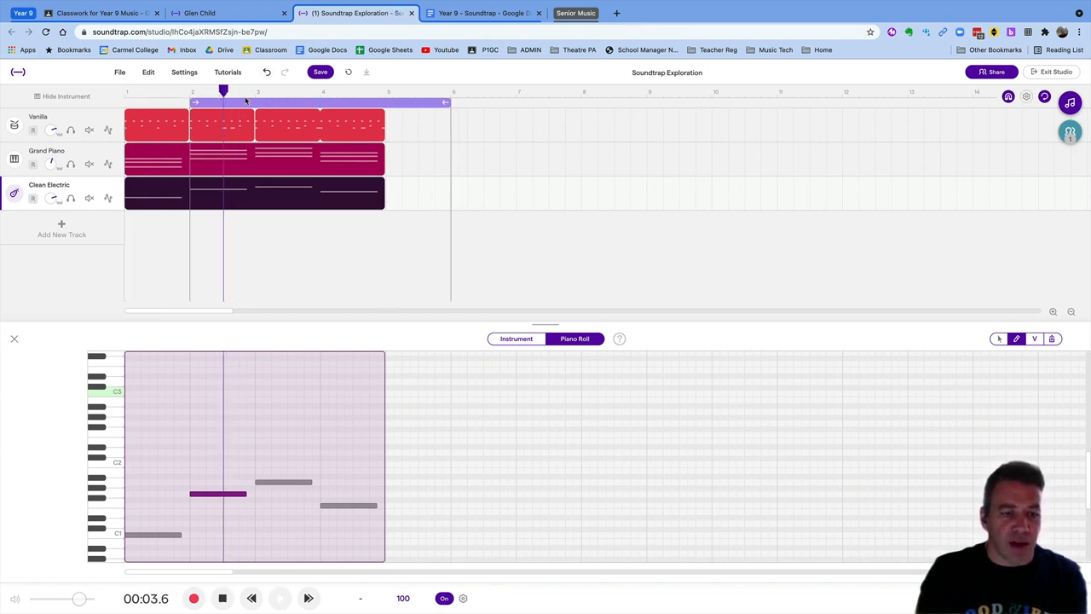
Shorten bar 2's G1 and add short extra G1 notes after it, then play it back
{"action": "key", "text": "space"}
{"action": "key", "text": "space"}
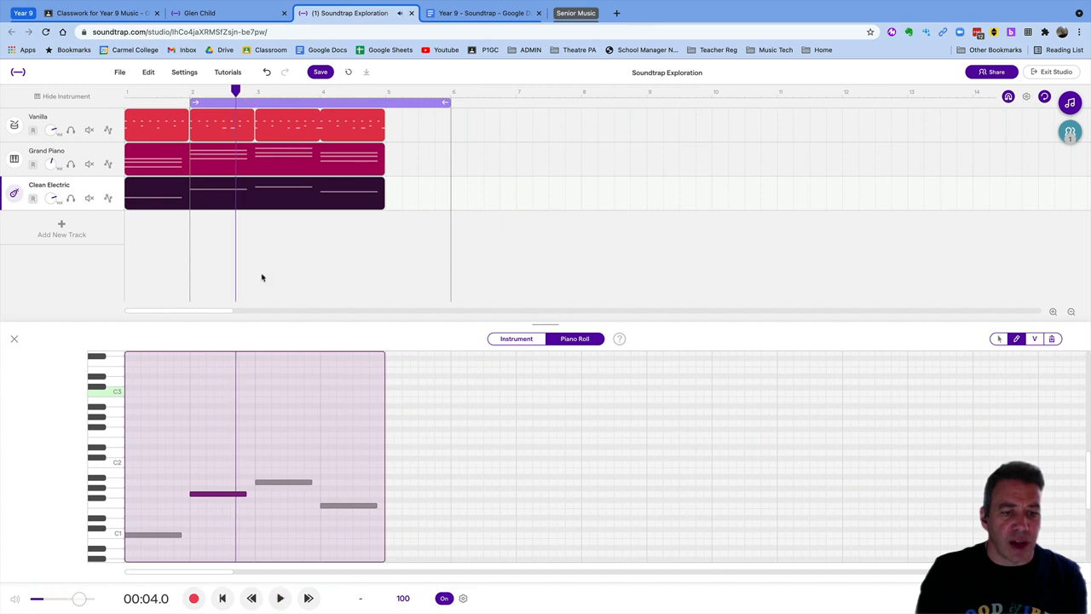
{"action": "mouse_move", "coordinate": [246, 494]}
{"action": "left_mouse_down"}
{"action": "mouse_move", "coordinate": [223, 497]}
{"action": "mouse_move", "coordinate": [245, 493]}
{"action": "left_mouse_up"}
{"action": "left_click", "coordinate": [227, 496]}
{"action": "left_click", "coordinate": [242, 495]}
{"action": "left_click", "coordinate": [246, 496]}
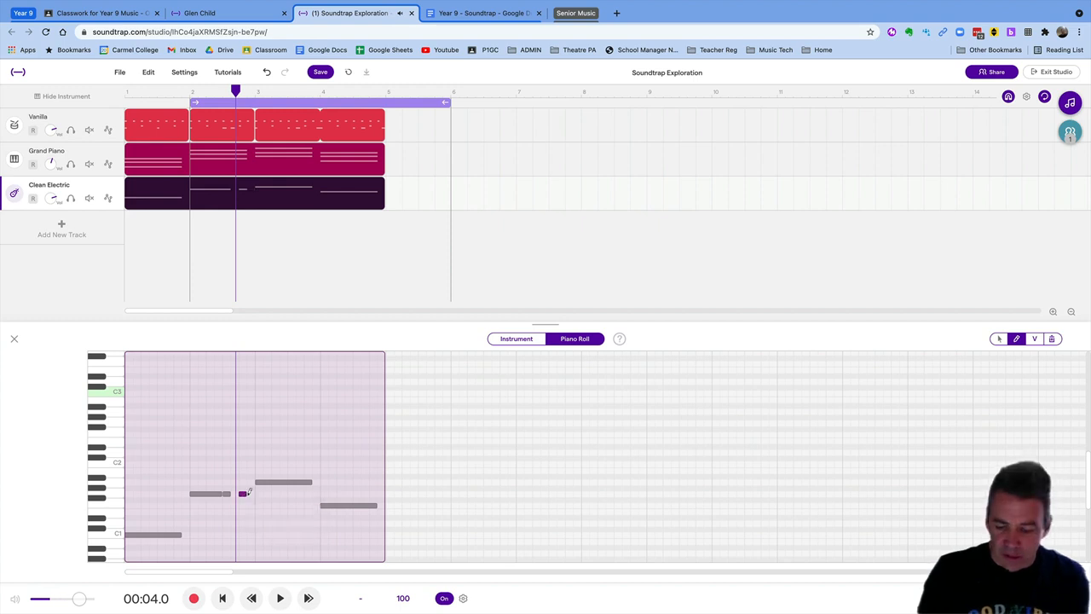
{"action": "key", "text": "space"}
{"action": "key", "text": "space"}
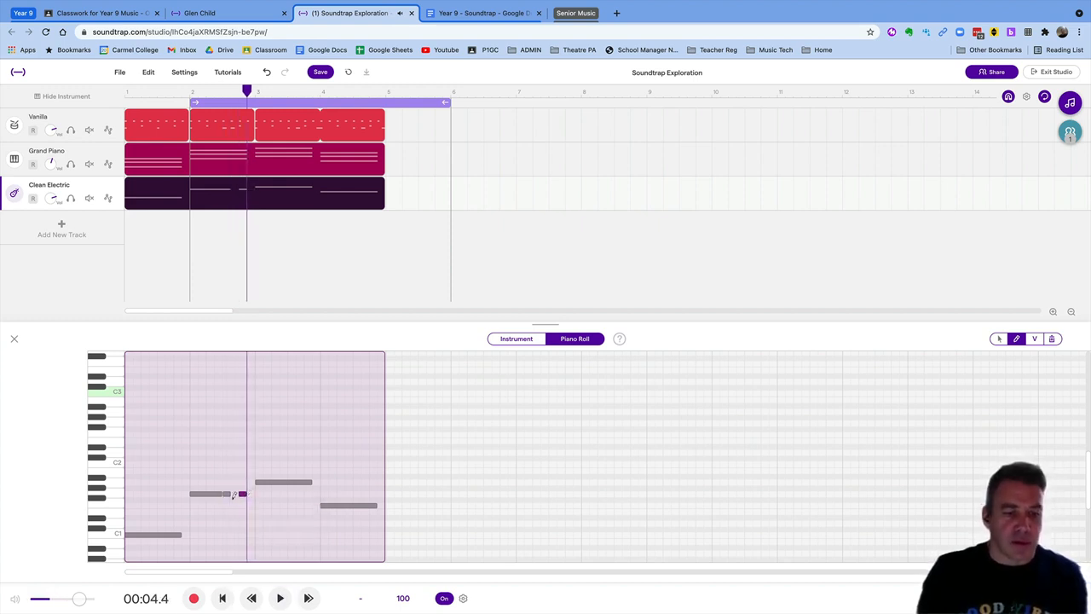
{"action": "key", "text": "Return"}
{"action": "key", "text": "Return"}
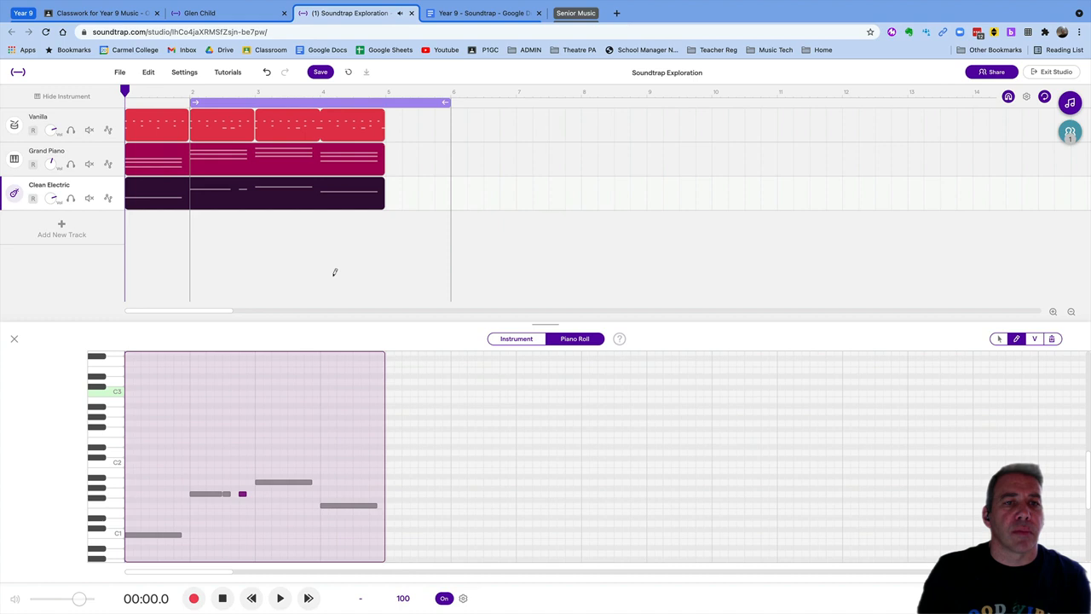
{"action": "key", "text": "space"}
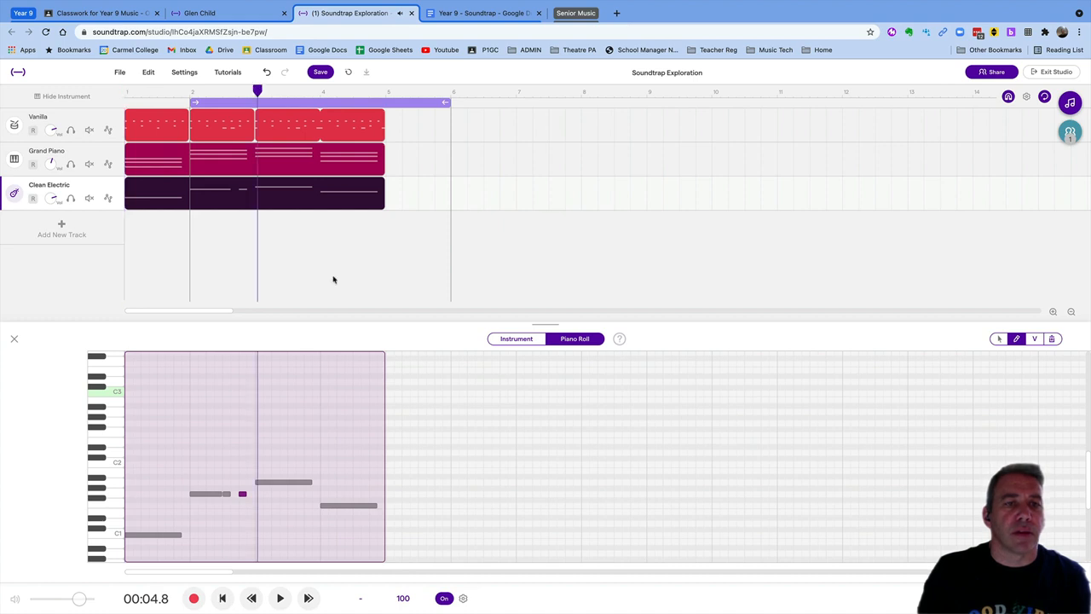
Narrow the loop to bar 2 only and play it back
{"action": "key", "text": "space"}
{"action": "key", "text": "space"}
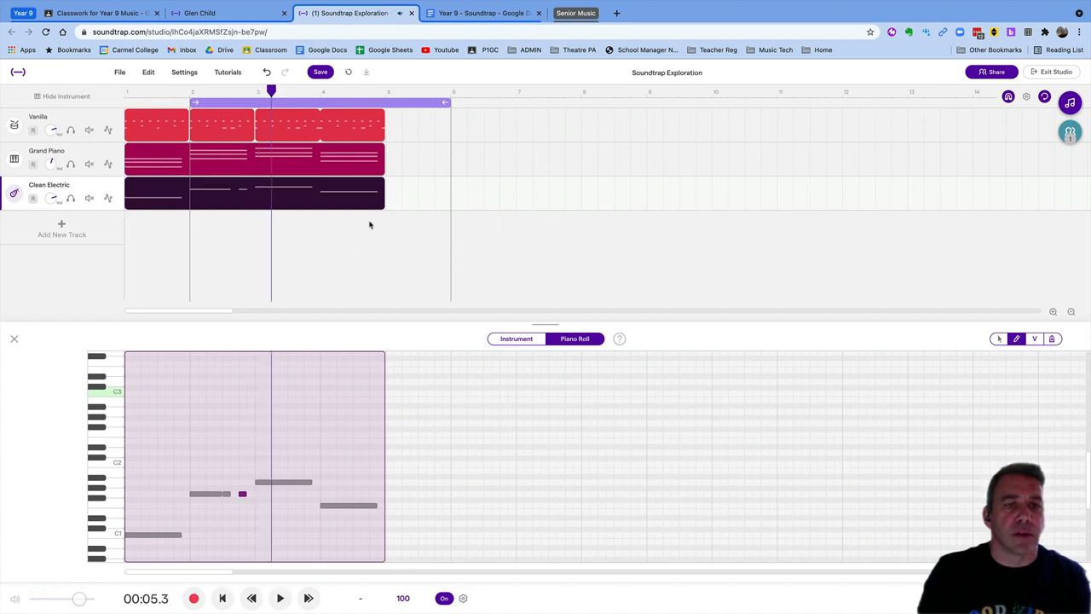
{"action": "left_click_drag", "start_coordinate": [445, 103], "coordinate": [255, 107]}
{"action": "key", "text": "Return"}
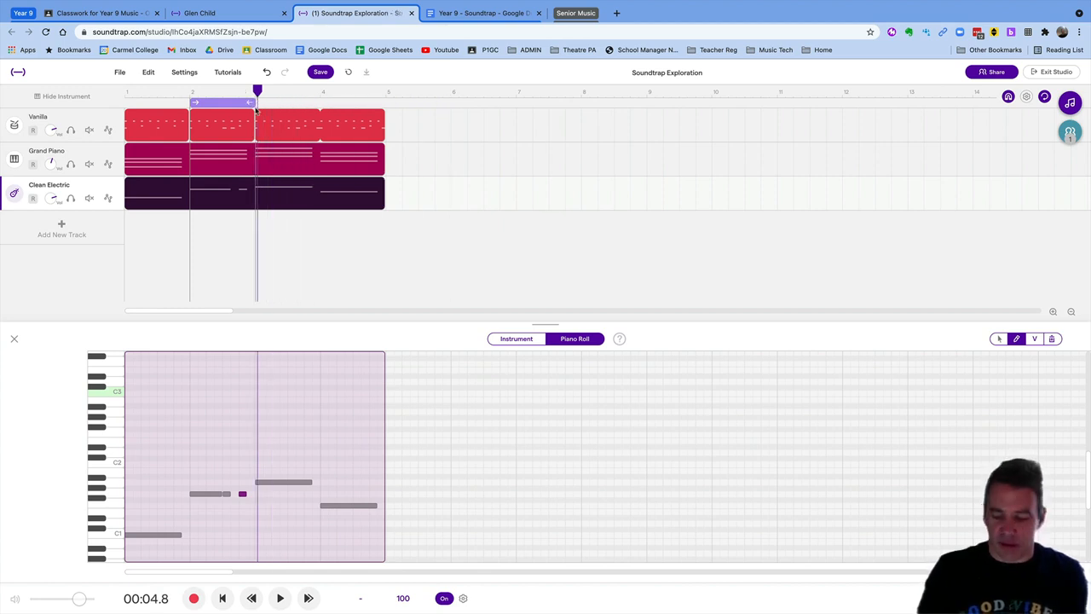
{"action": "key", "text": "Return"}
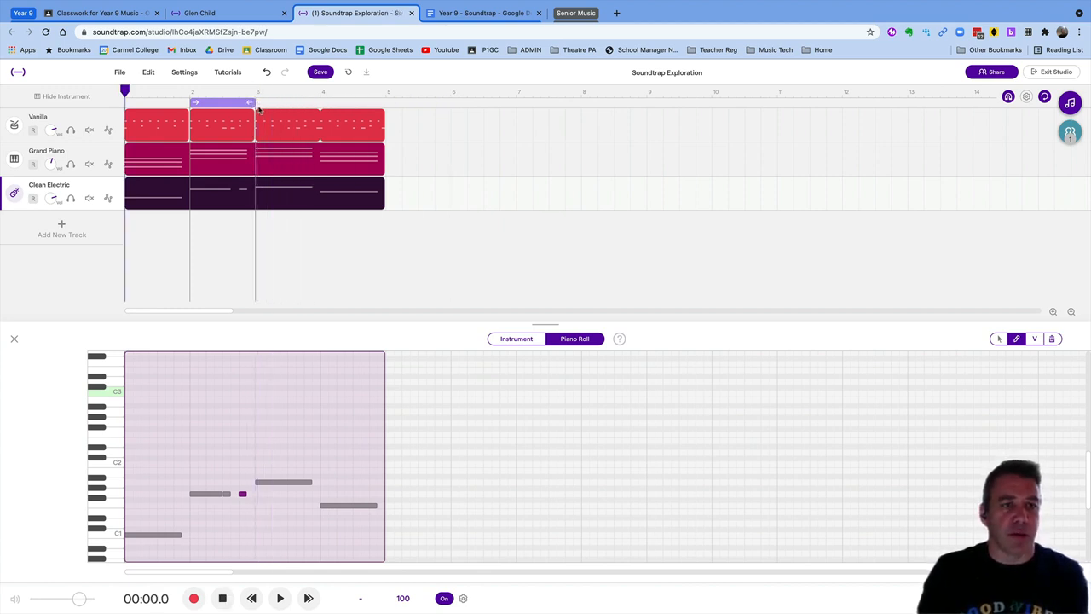
{"action": "key", "text": "space"}
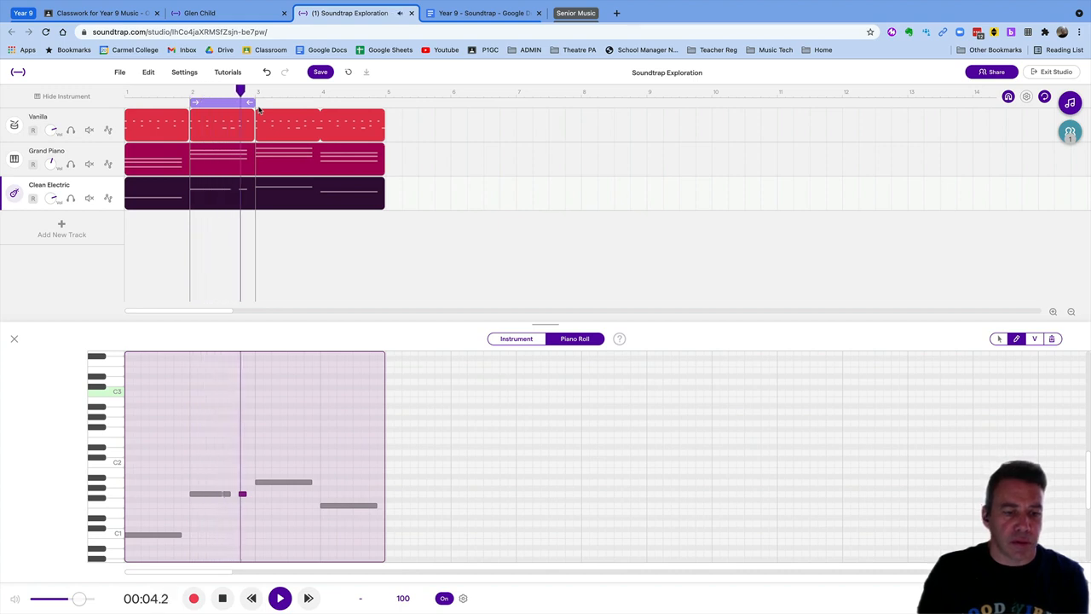
{"action": "key", "text": "space"}
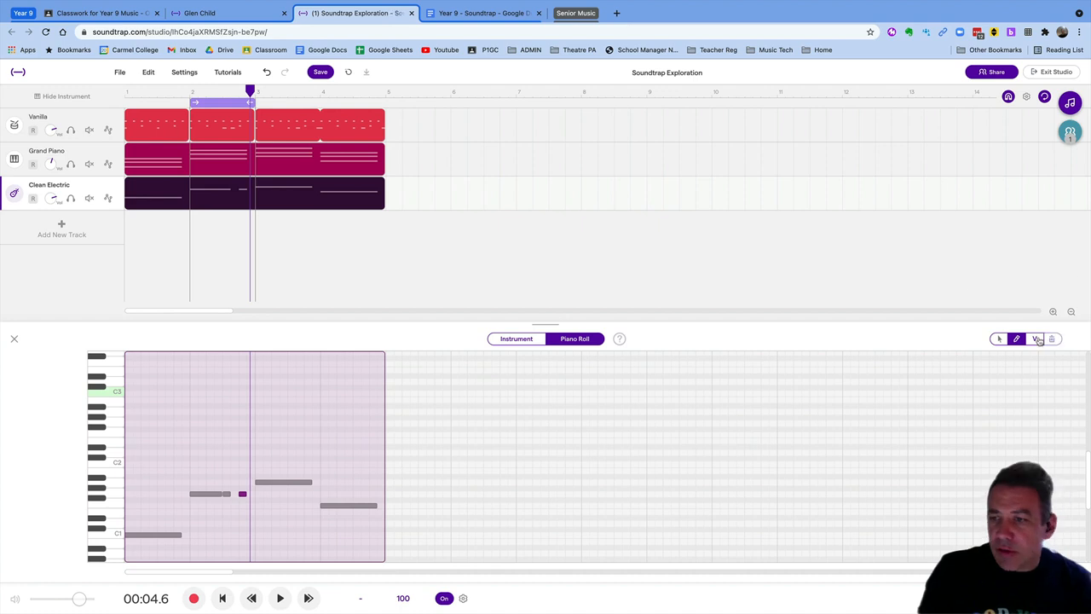
Zoom in, shorten bar 2's long G1 and delete the extra short G1 notes
{"action": "left_click", "coordinate": [1054, 313]}
{"action": "left_click", "coordinate": [1054, 313]}
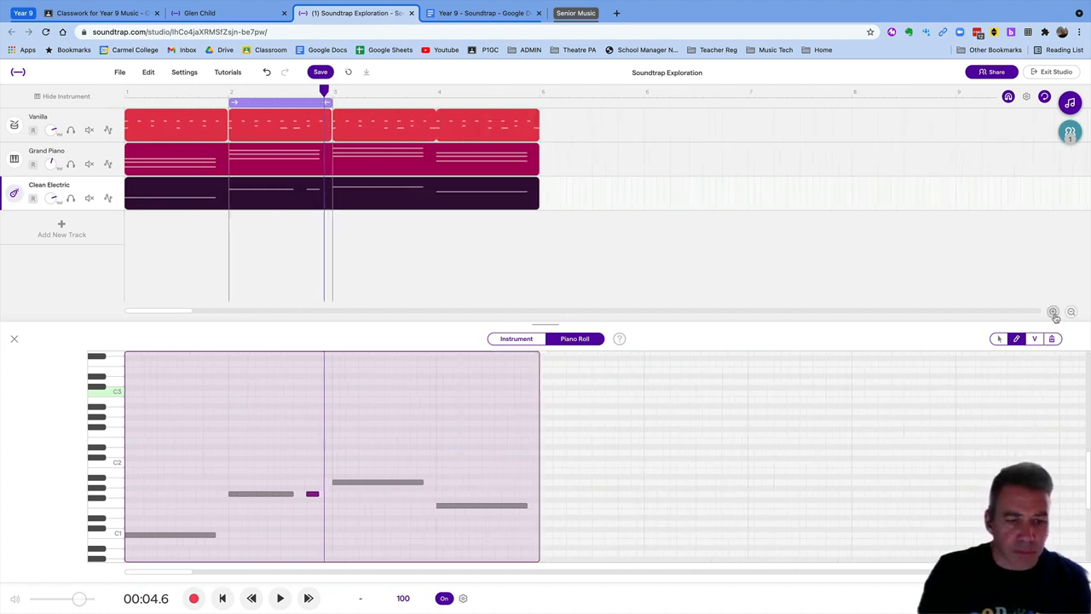
{"action": "left_click", "coordinate": [1054, 312]}
{"action": "left_click", "coordinate": [1054, 313]}
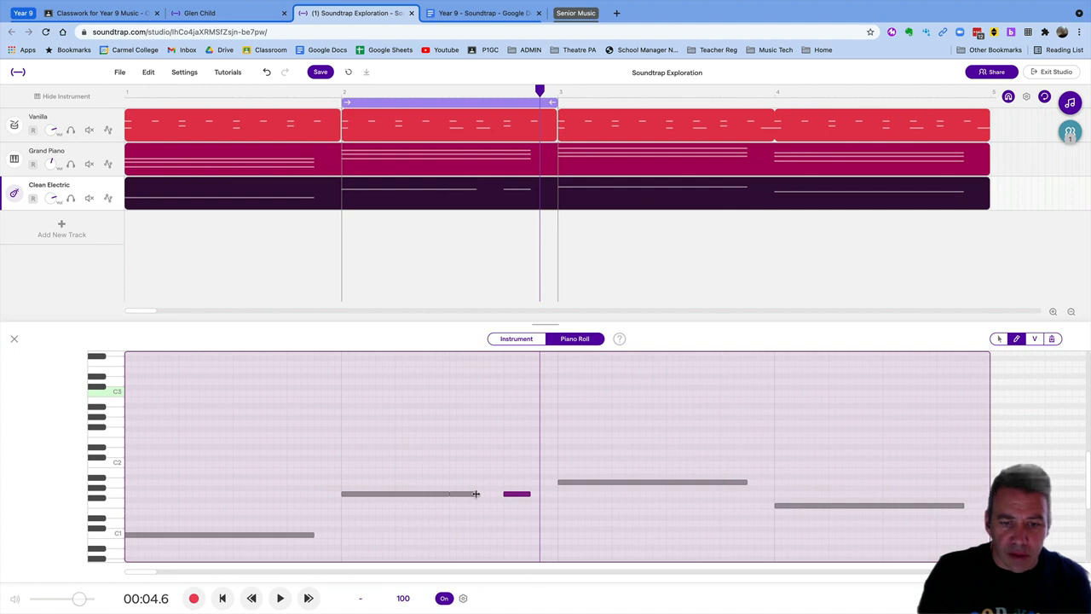
{"action": "mouse_move", "coordinate": [476, 494]}
{"action": "left_mouse_down"}
{"action": "mouse_move", "coordinate": [459, 497]}
{"action": "mouse_move", "coordinate": [504, 498]}
{"action": "mouse_move", "coordinate": [482, 503]}
{"action": "left_mouse_up"}
{"action": "left_click", "coordinate": [513, 494]}
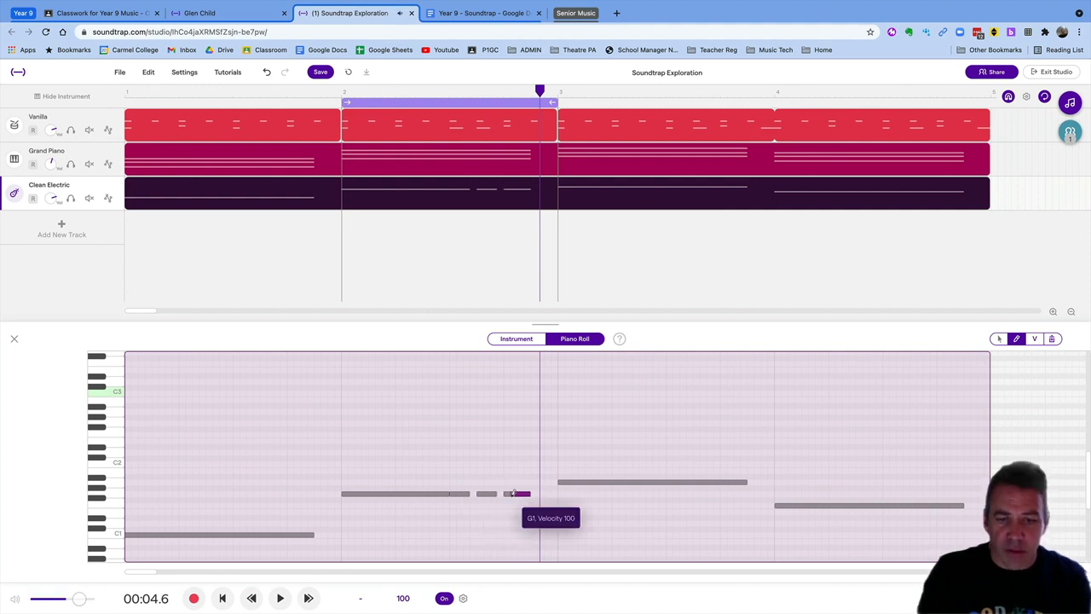
{"action": "key", "text": "Delete"}
{"action": "left_click", "coordinate": [515, 495]}
{"action": "key", "text": "Delete"}
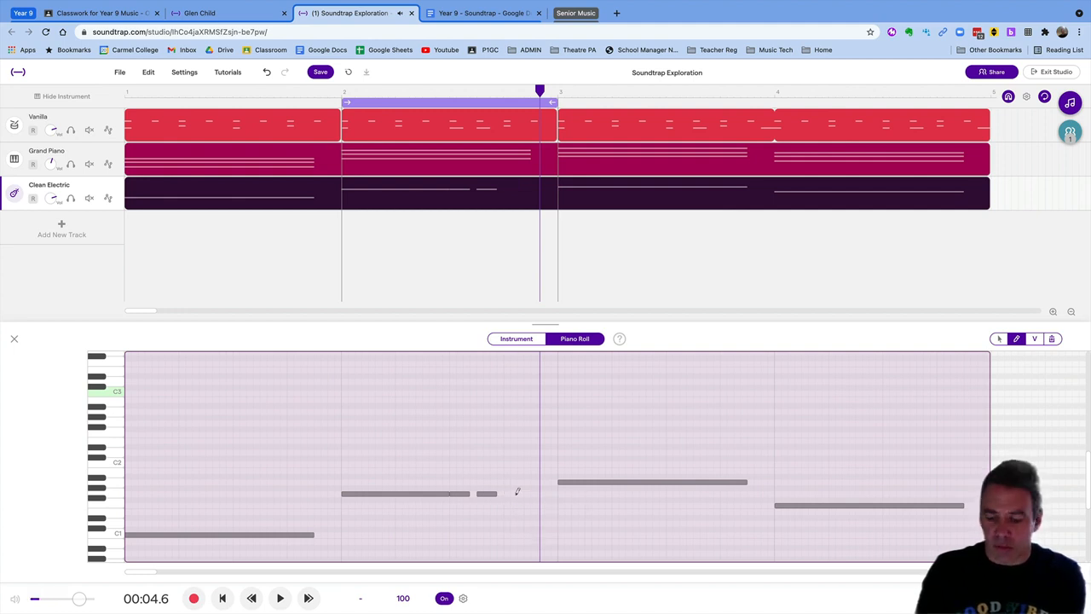
{"action": "key", "text": "space"}
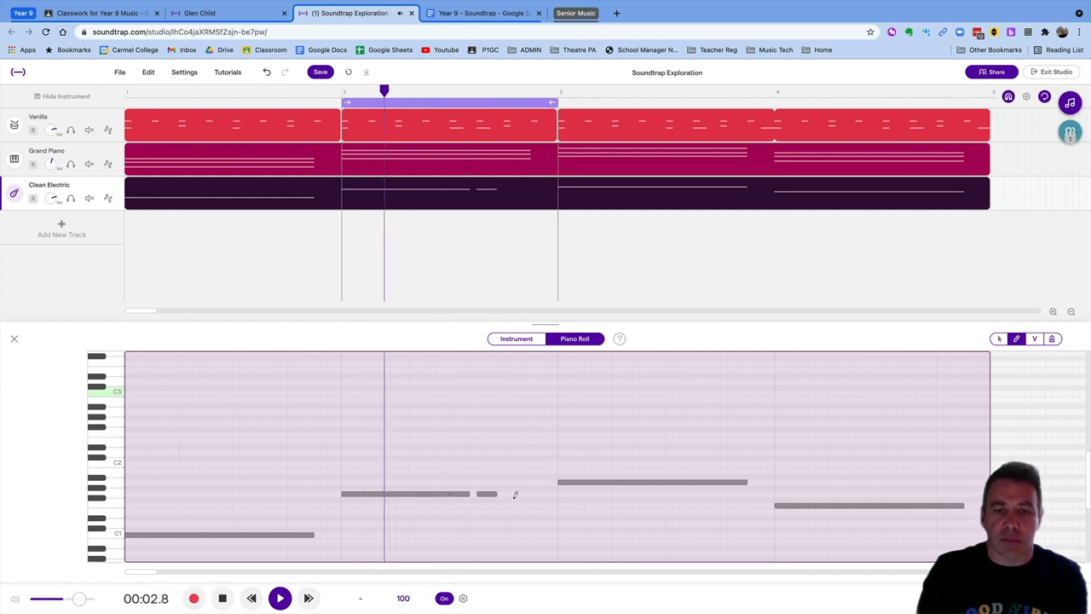
{"action": "key", "text": "space"}
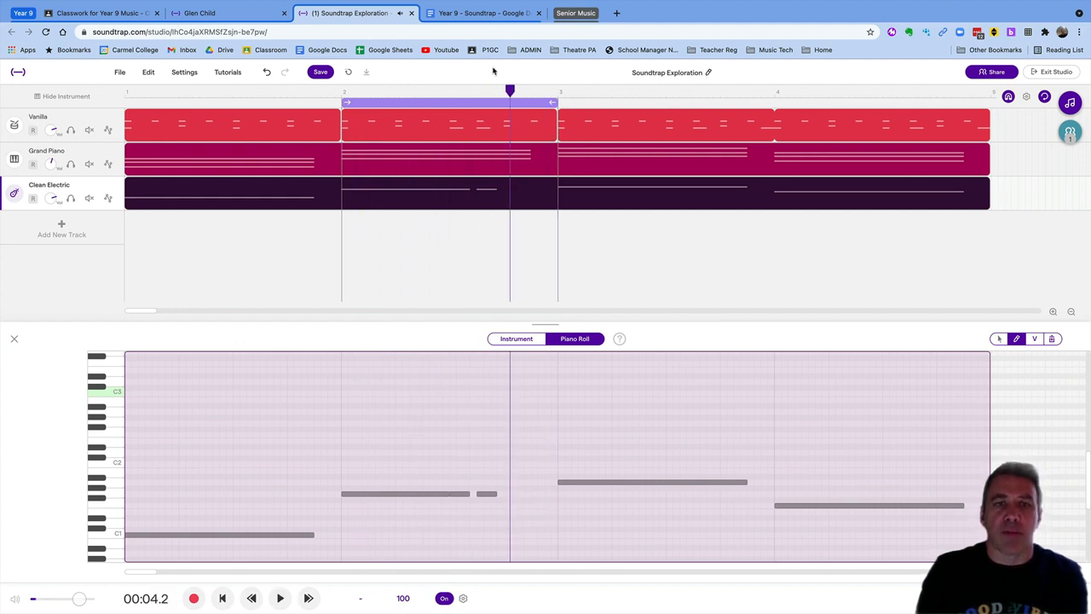
Move the loop to bar 3, shorten its long A1 and add a short A1 after it
{"action": "left_click_drag", "start_coordinate": [431, 103], "coordinate": [647, 111]}
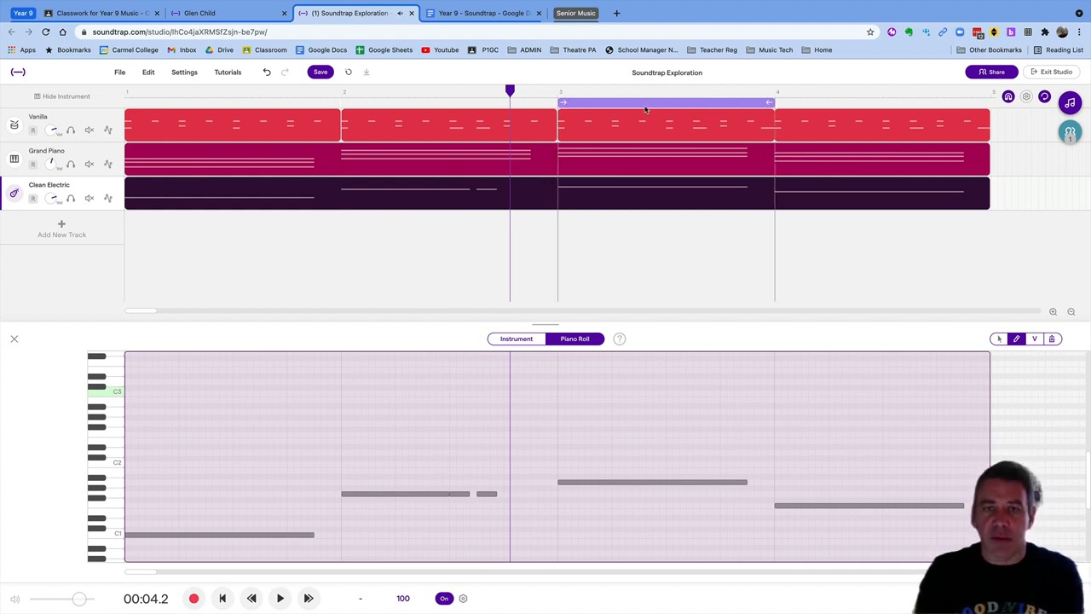
{"action": "key", "text": "space"}
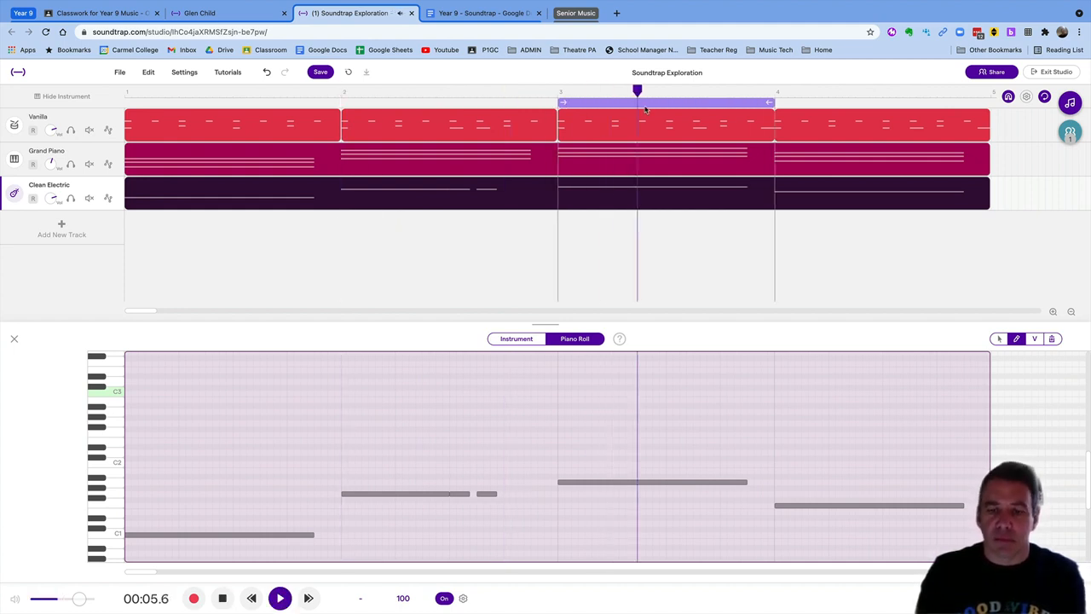
{"action": "key", "text": "space"}
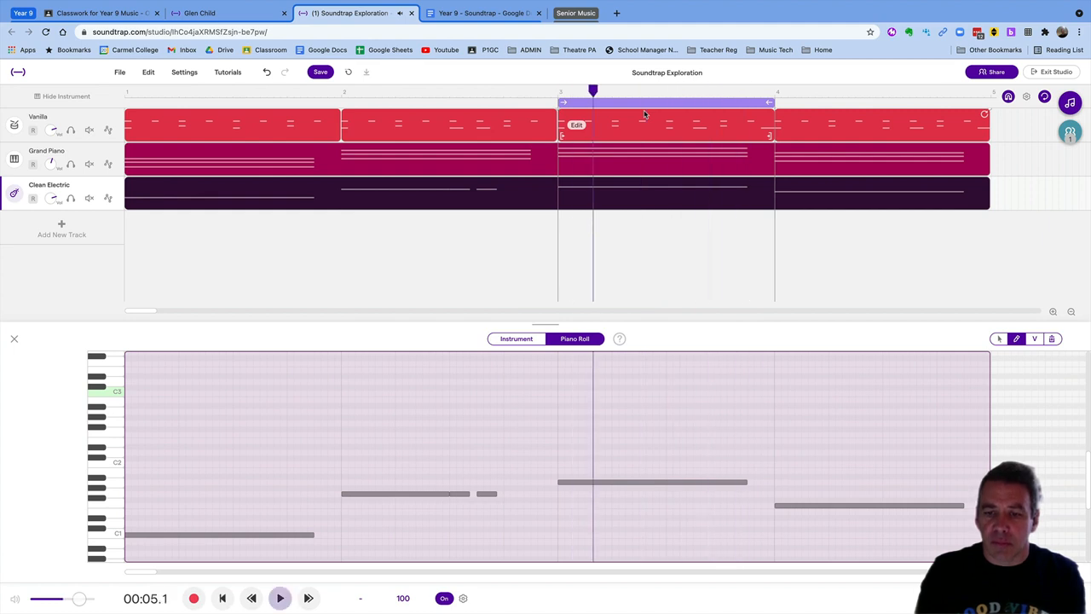
{"action": "left_click_drag", "start_coordinate": [744, 484], "coordinate": [666, 483]}
{"action": "left_click", "coordinate": [670, 483]}
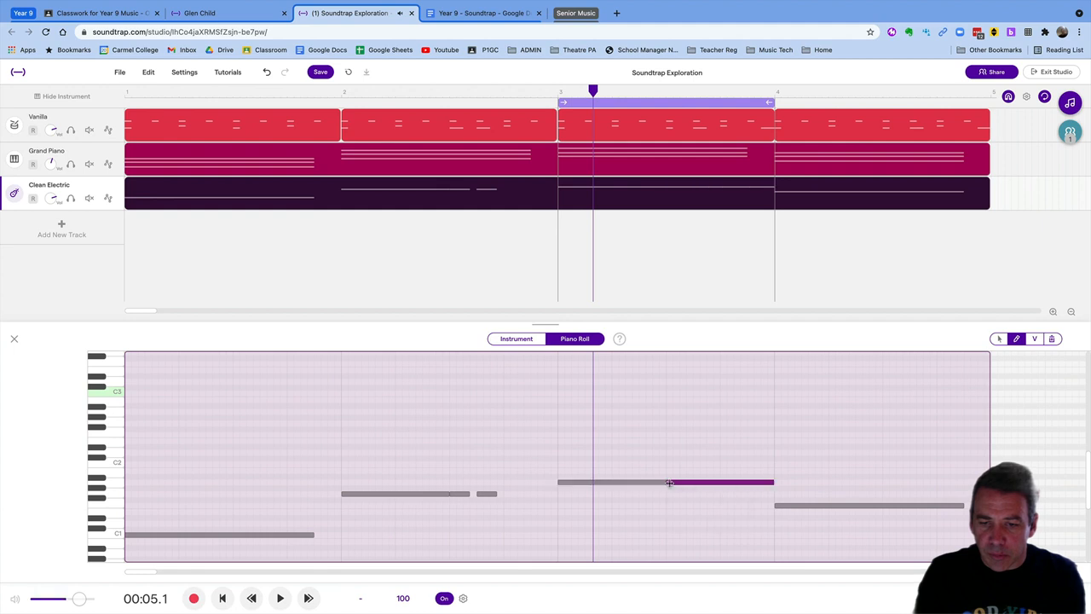
{"action": "left_click_drag", "start_coordinate": [773, 483], "coordinate": [684, 486]}
{"action": "left_click", "coordinate": [757, 485]}
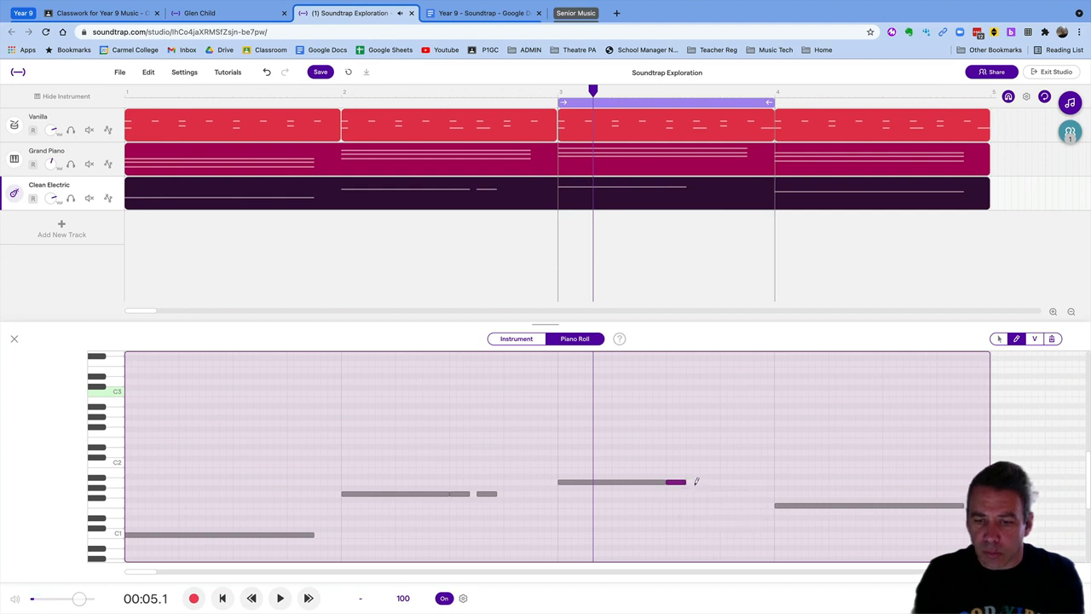
{"action": "left_click", "coordinate": [694, 483]}
{"action": "key", "text": "space"}
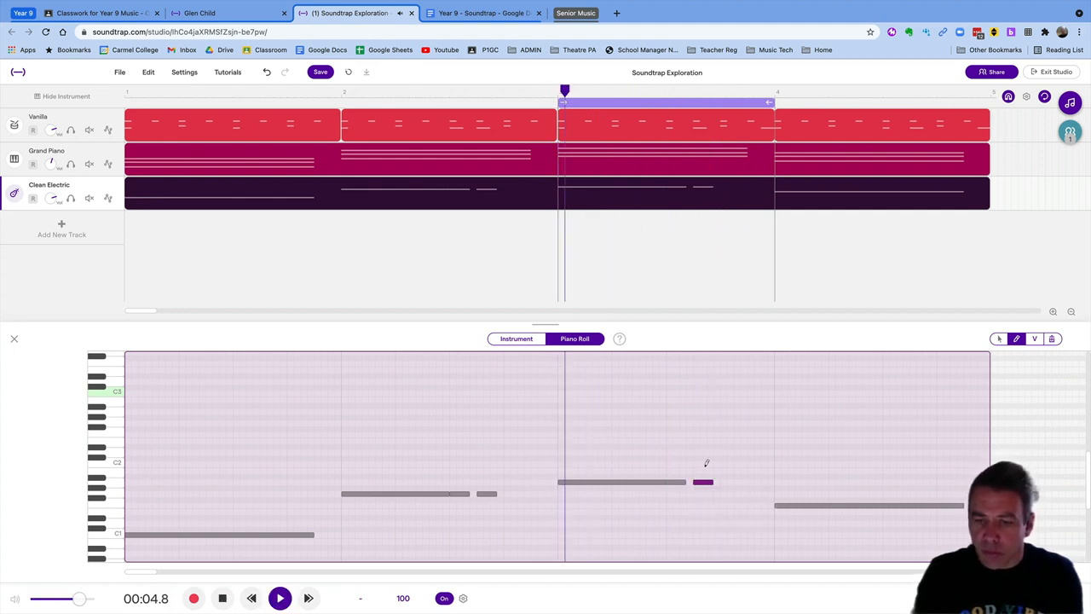
{"action": "key", "text": "space"}
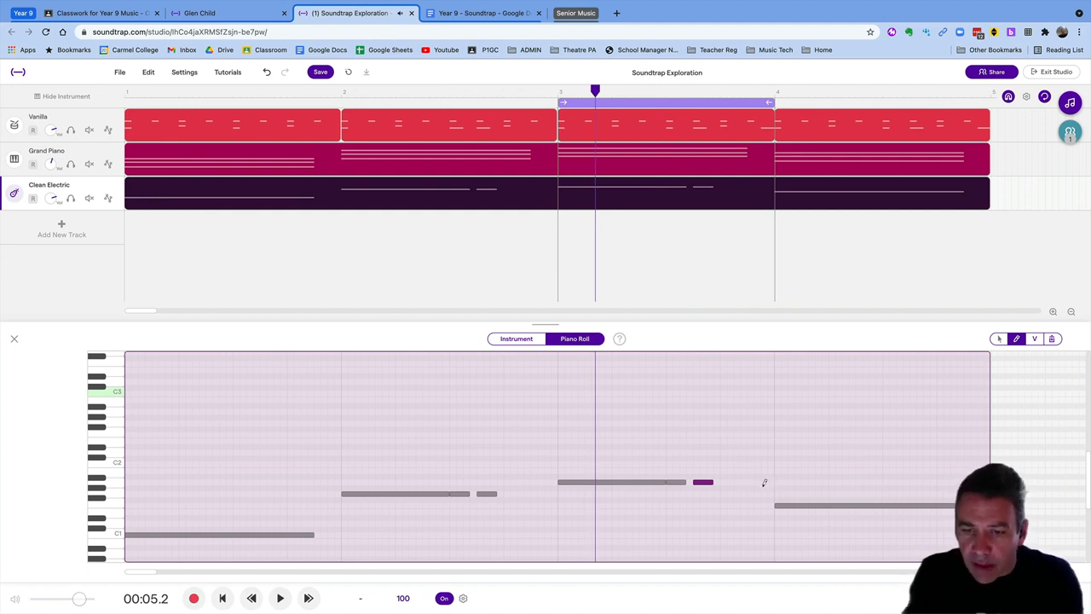
Add a final short A1 near bar 3's end, nudge and shorten it, then rewind
{"action": "left_click", "coordinate": [760, 486]}
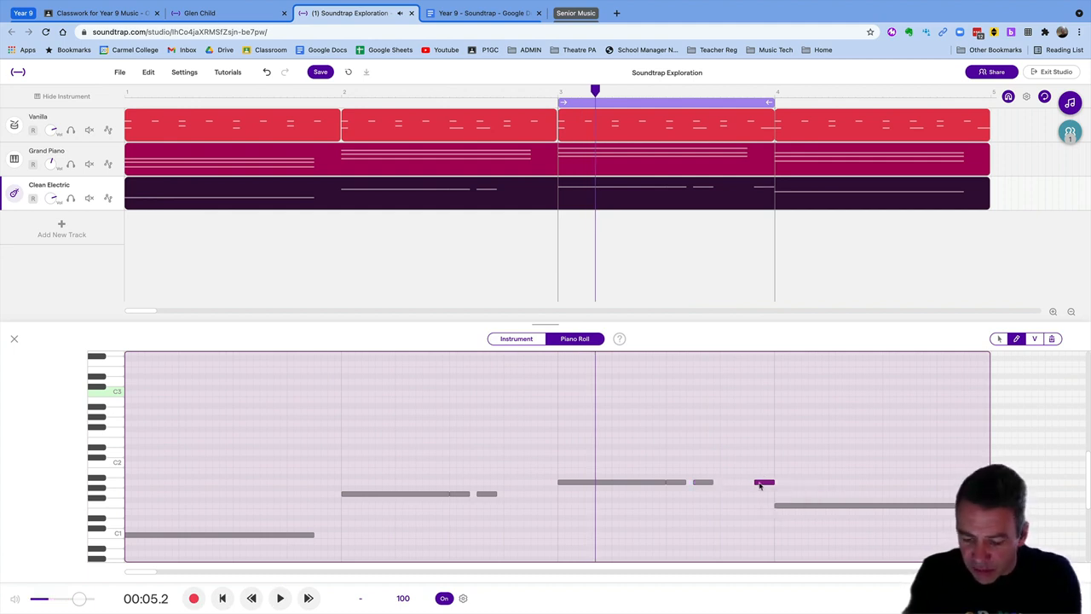
{"action": "left_click", "coordinate": [760, 483]}
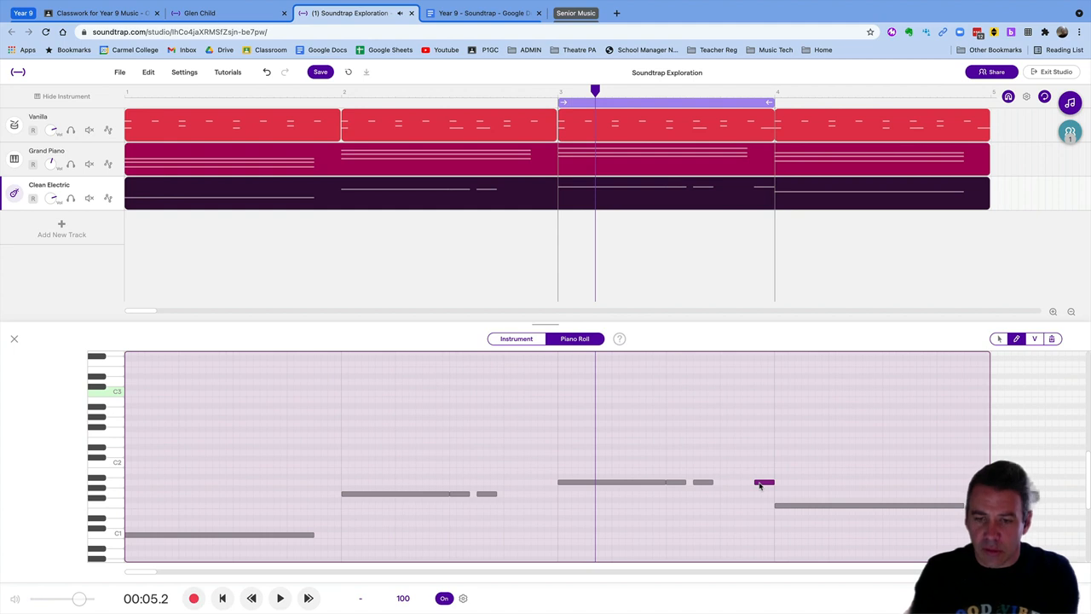
{"action": "key", "text": "Return"}
{"action": "key", "text": "space"}
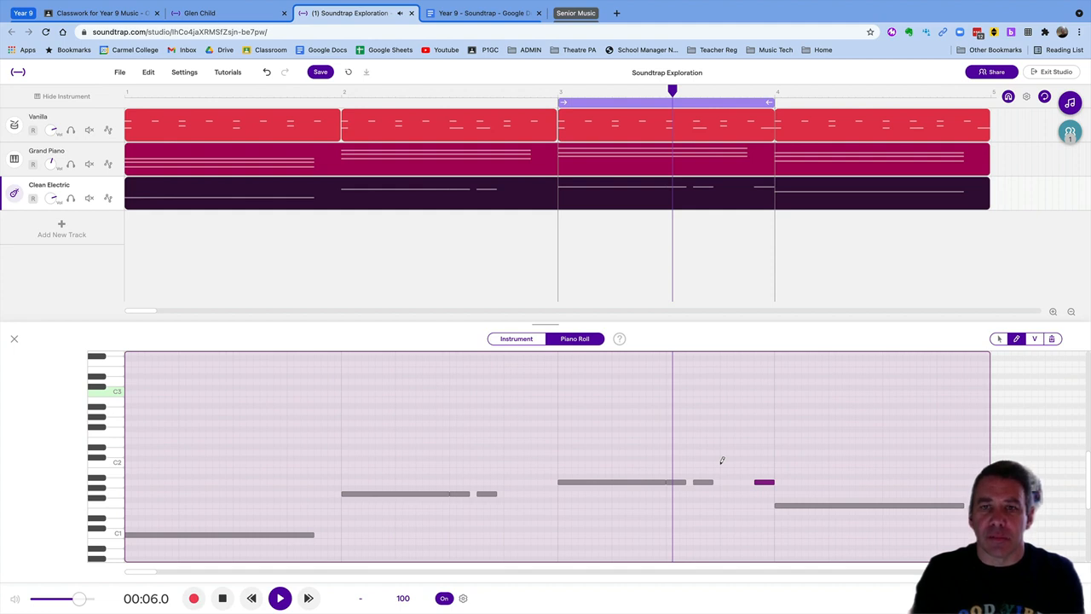
{"action": "key", "text": "space"}
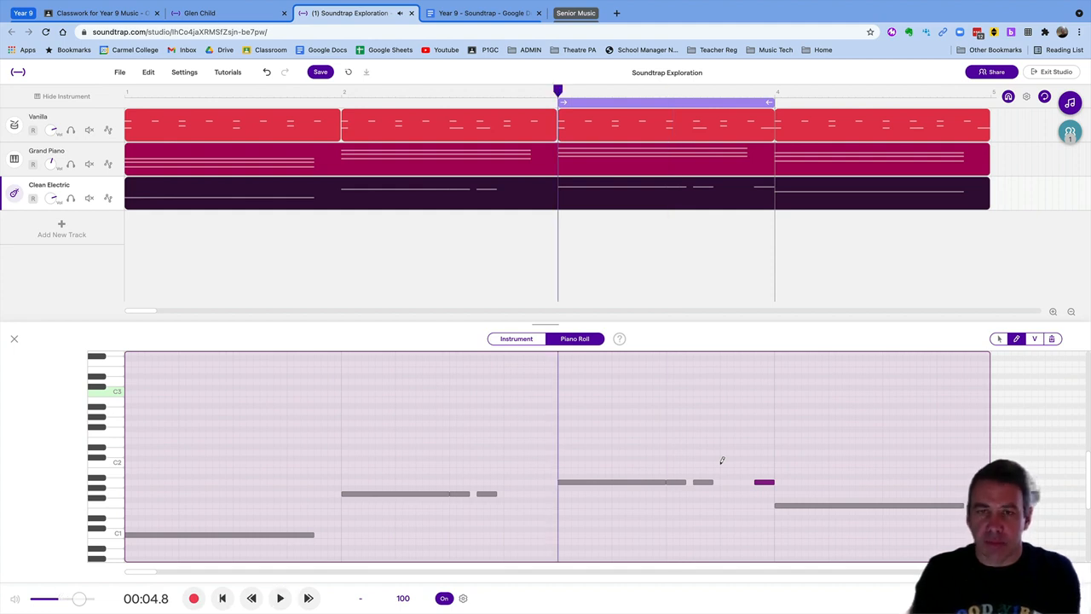
{"action": "key", "text": "space"}
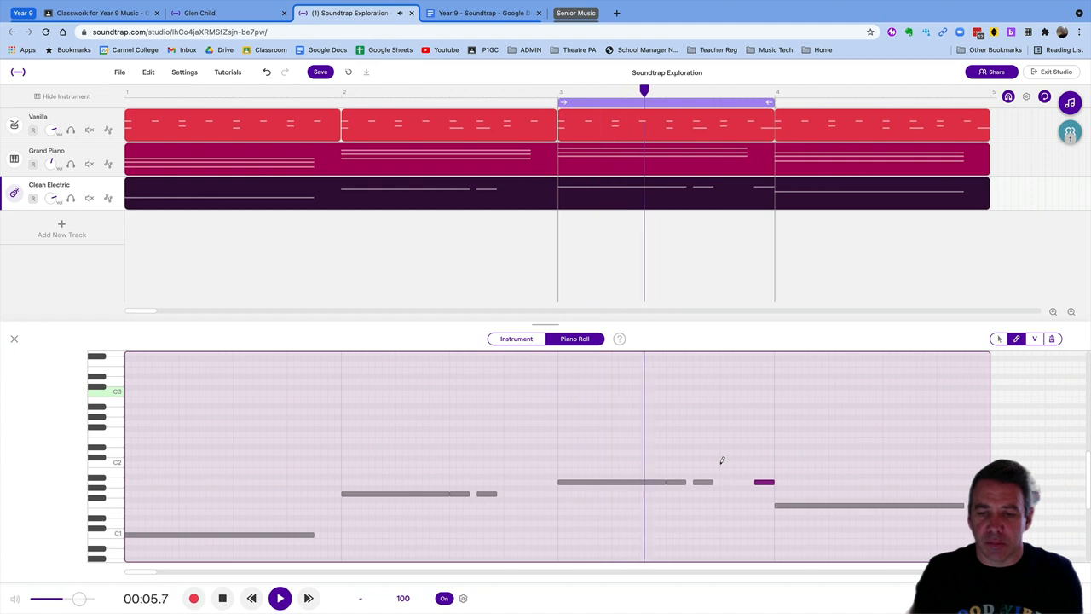
{"action": "key", "text": "space"}
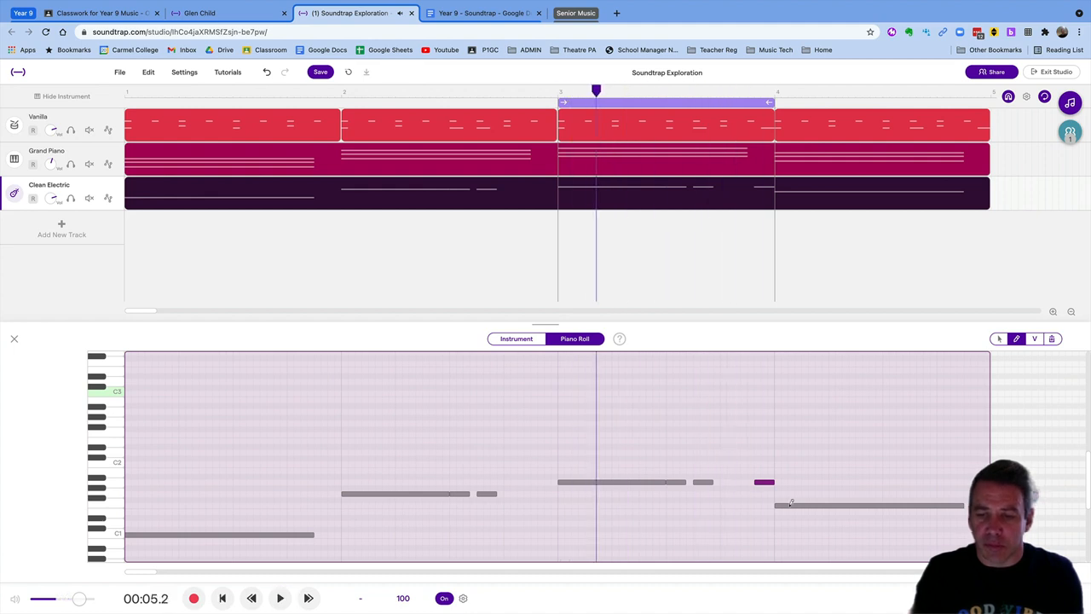
{"action": "left_click_drag", "start_coordinate": [764, 486], "coordinate": [768, 486]}
{"action": "key", "text": "space"}
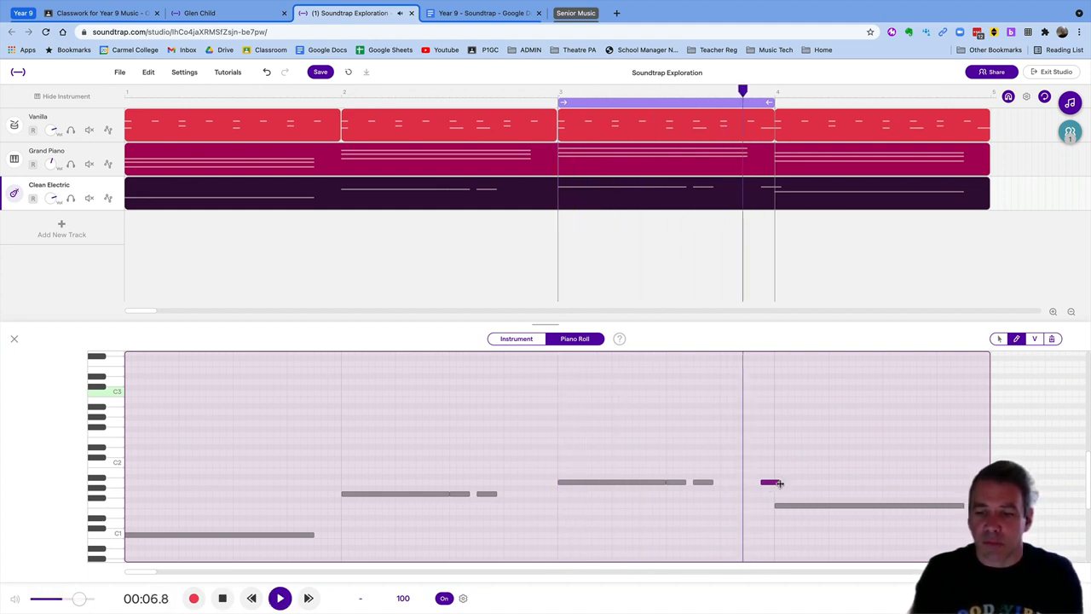
{"action": "left_click_drag", "start_coordinate": [783, 480], "coordinate": [771, 483]}
{"action": "key", "text": "space"}
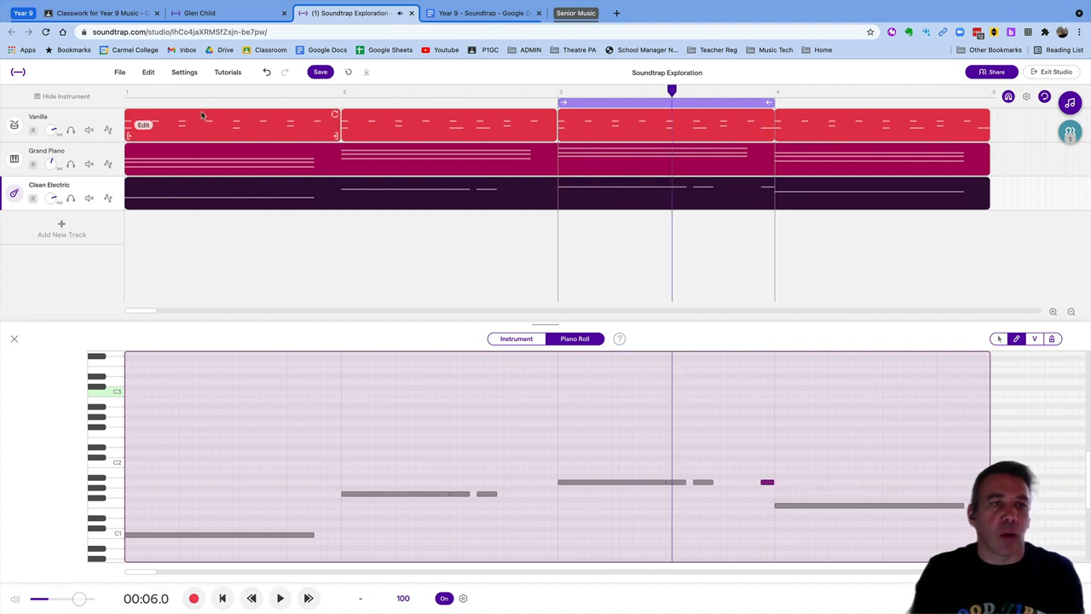
{"action": "left_click_drag", "start_coordinate": [127, 96], "coordinate": [100, 99]}
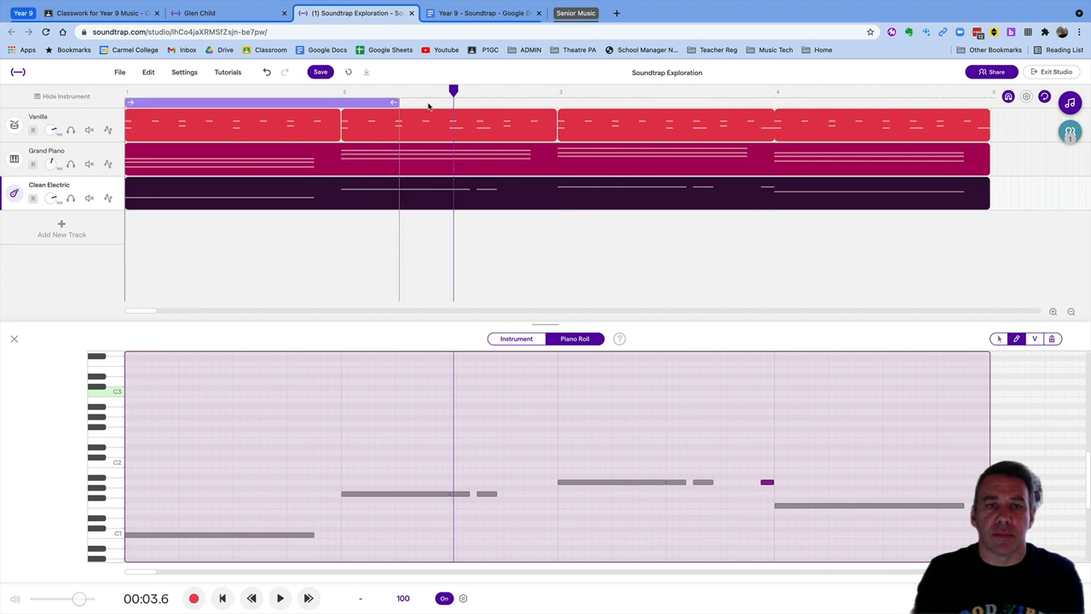
Loop the whole song to hear the bass, then close the piano roll and open the Loops browser
{"action": "left_click_drag", "start_coordinate": [398, 103], "coordinate": [989, 99]}
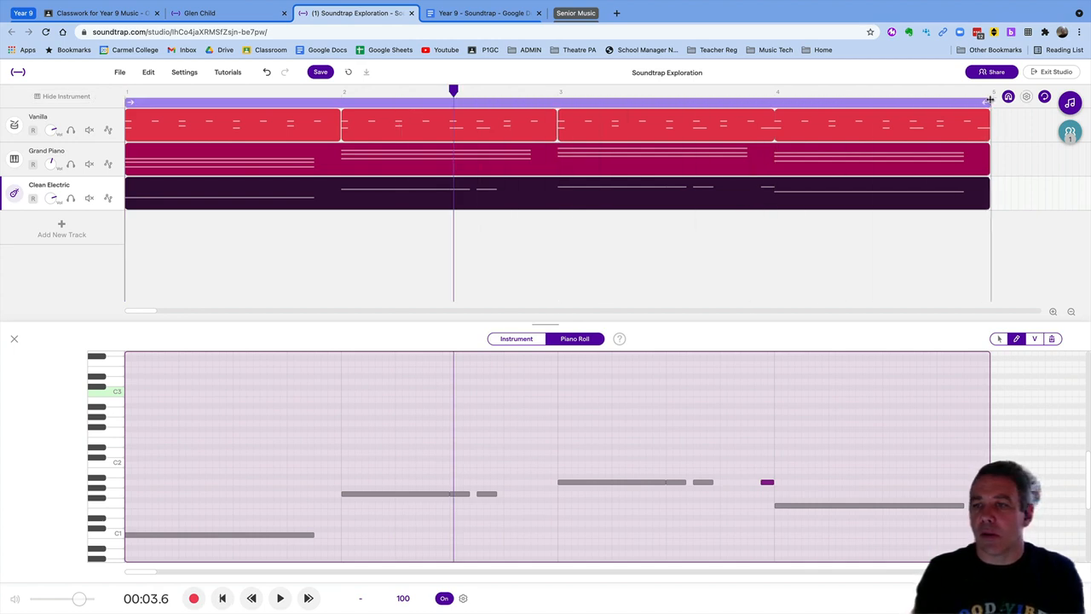
{"action": "key", "text": "space"}
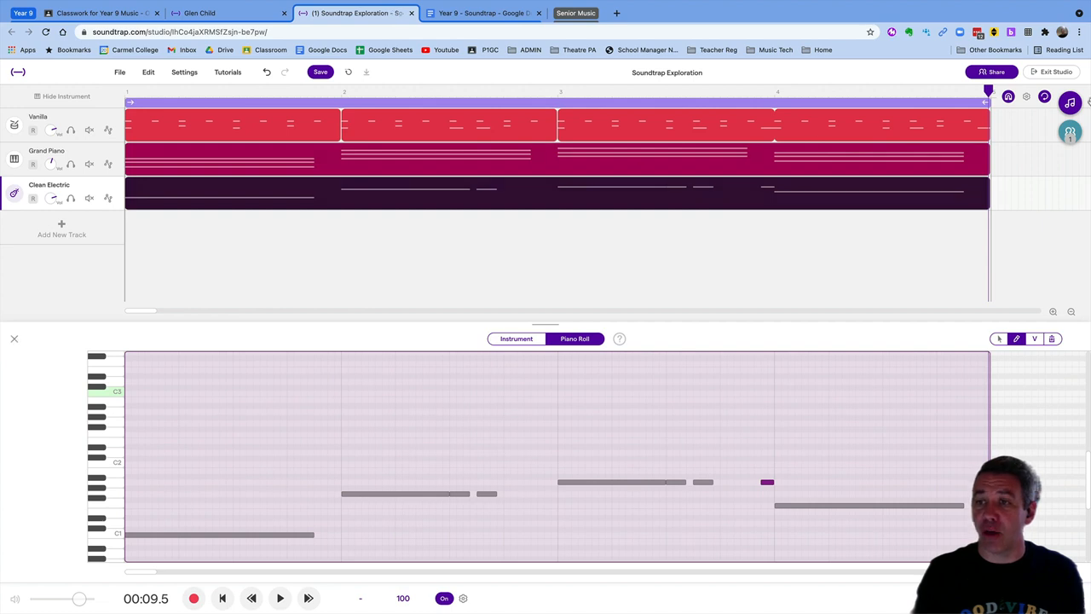
{"action": "left_click", "coordinate": [1070, 103]}
{"action": "left_click", "coordinate": [1070, 103]}
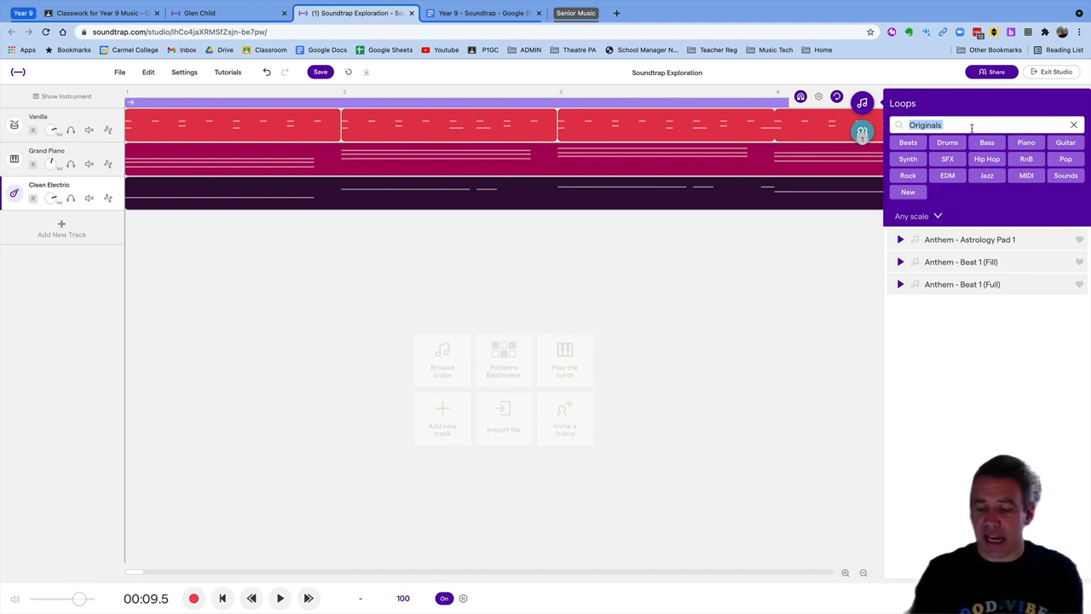
Search the loop library for 'shaker' and preview the Beat - Bounce 6 Shaker loop
{"action": "key", "text": "BackSpace"}
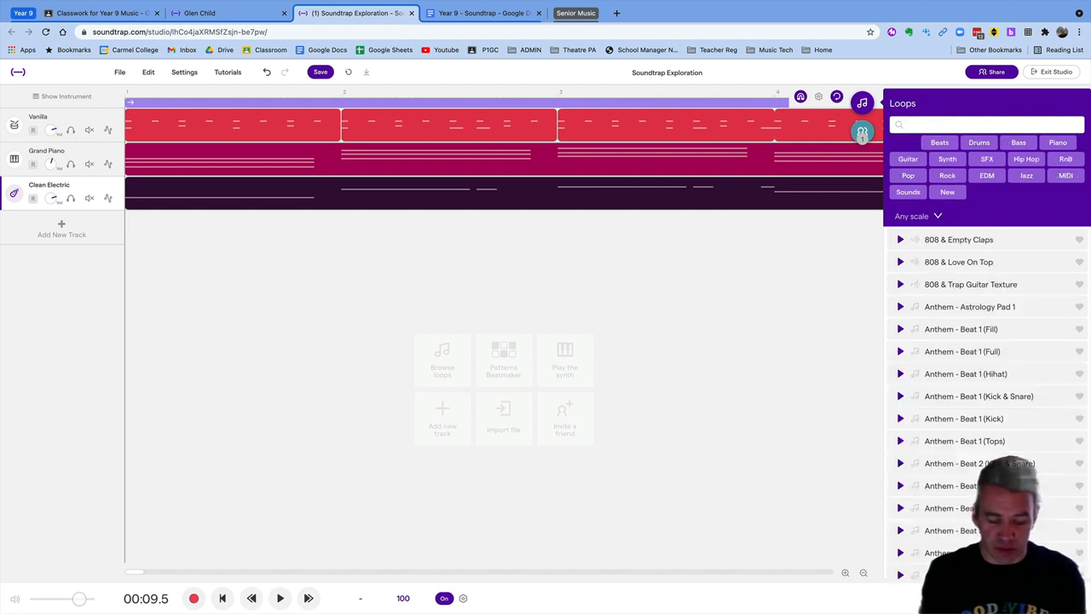
{"action": "type", "text": "shaker"}
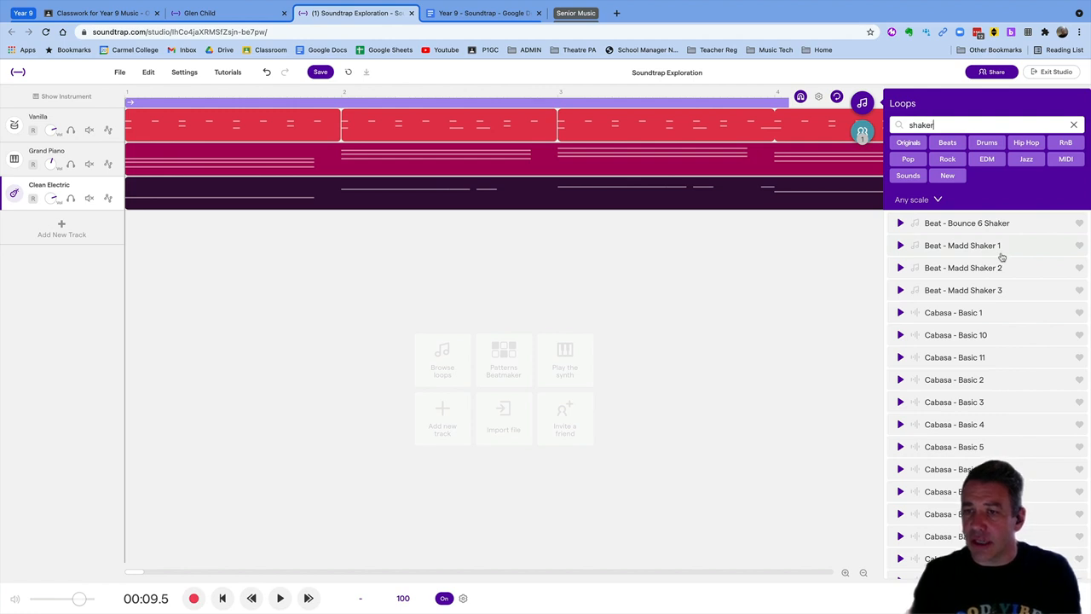
{"action": "left_click", "coordinate": [901, 223]}
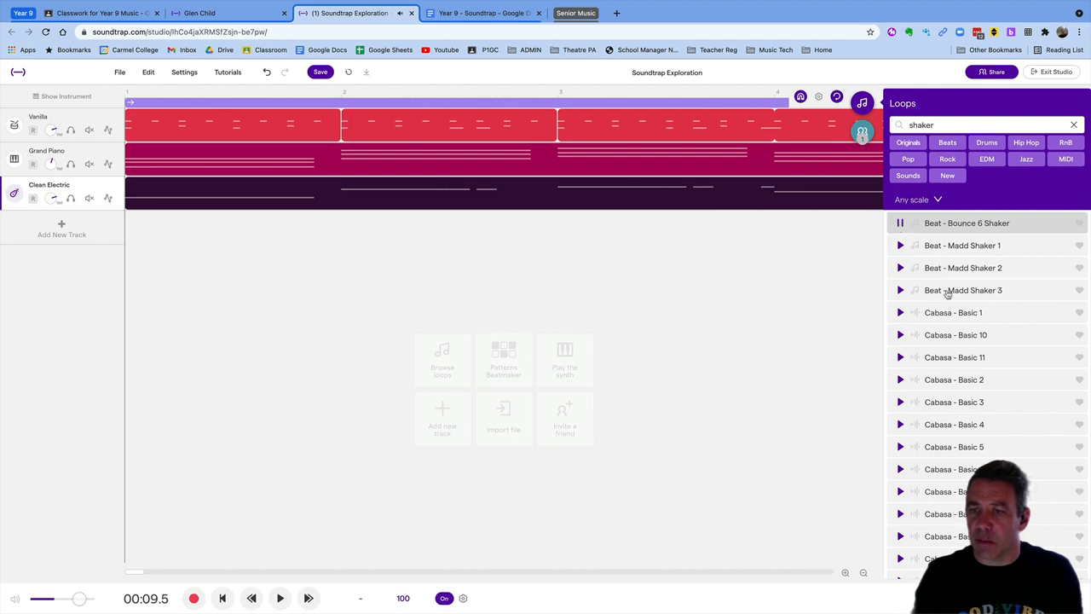
{"action": "scroll", "coordinate": [947, 293], "scroll_direction": "down", "scroll_amount": 2}
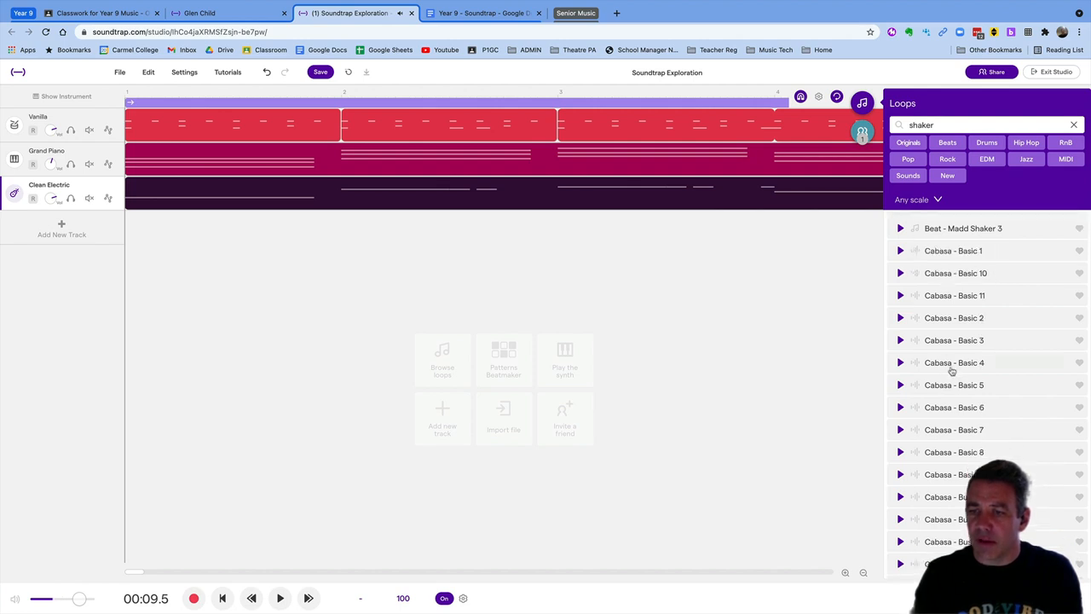
{"action": "scroll", "coordinate": [950, 370], "scroll_direction": "down", "scroll_amount": 10}
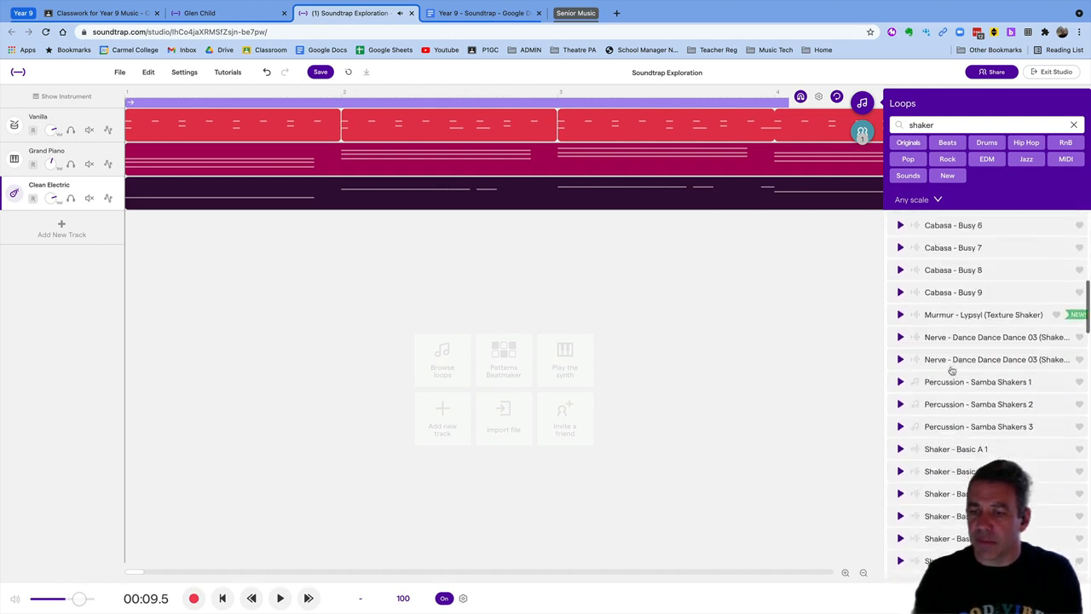
{"action": "scroll", "coordinate": [946, 368], "scroll_direction": "down", "scroll_amount": 1}
Add Shaker - Basic A 1 as a fourth track spanning bars 1–4, then close the library
{"action": "left_click", "coordinate": [901, 416]}
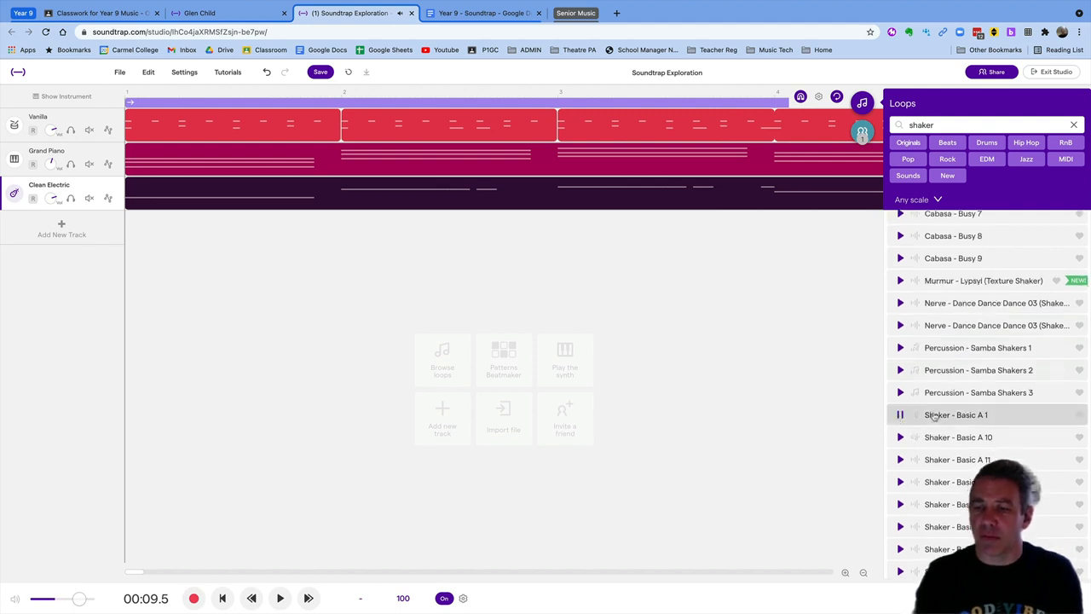
{"action": "left_click", "coordinate": [901, 416]}
{"action": "left_click_drag", "start_coordinate": [936, 415], "coordinate": [127, 243]}
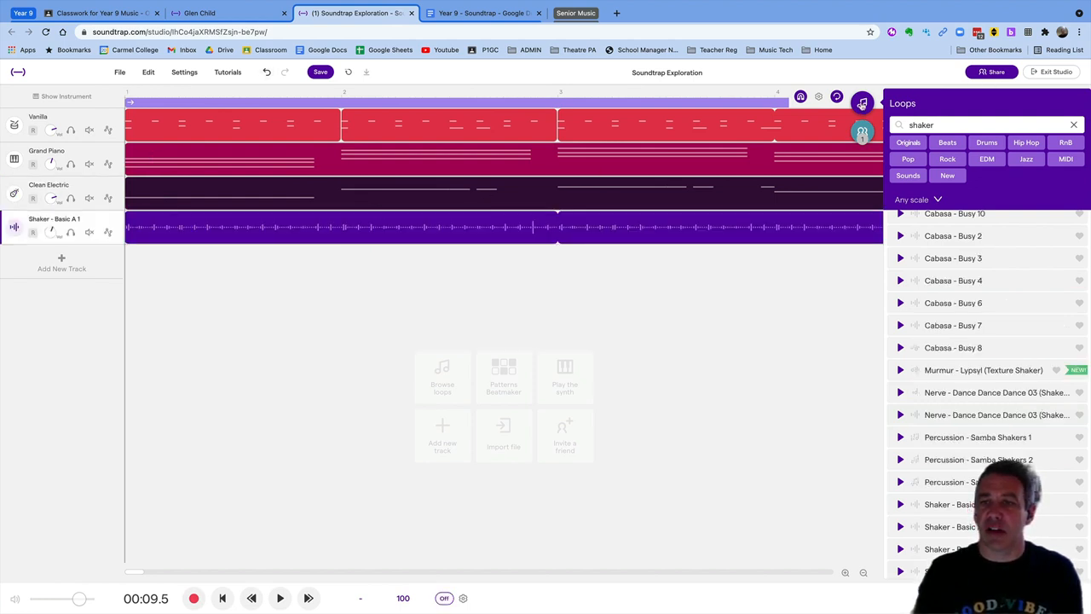
{"action": "left_click", "coordinate": [862, 103]}
{"action": "key", "text": "Left"}
{"action": "key", "text": "Left"}
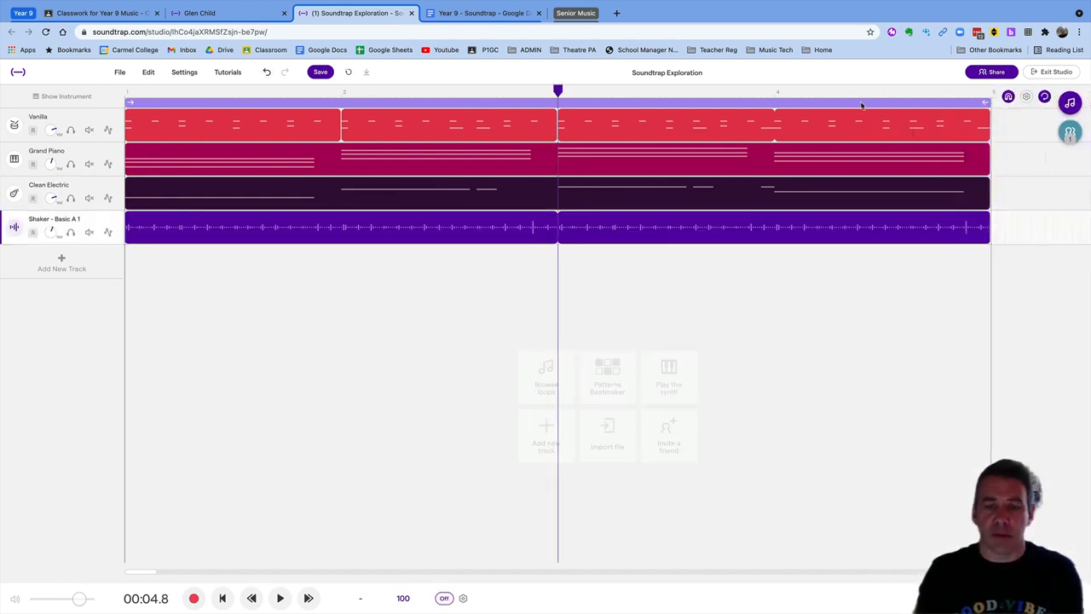
{"action": "key", "text": "Home"}
{"action": "key", "text": "space"}
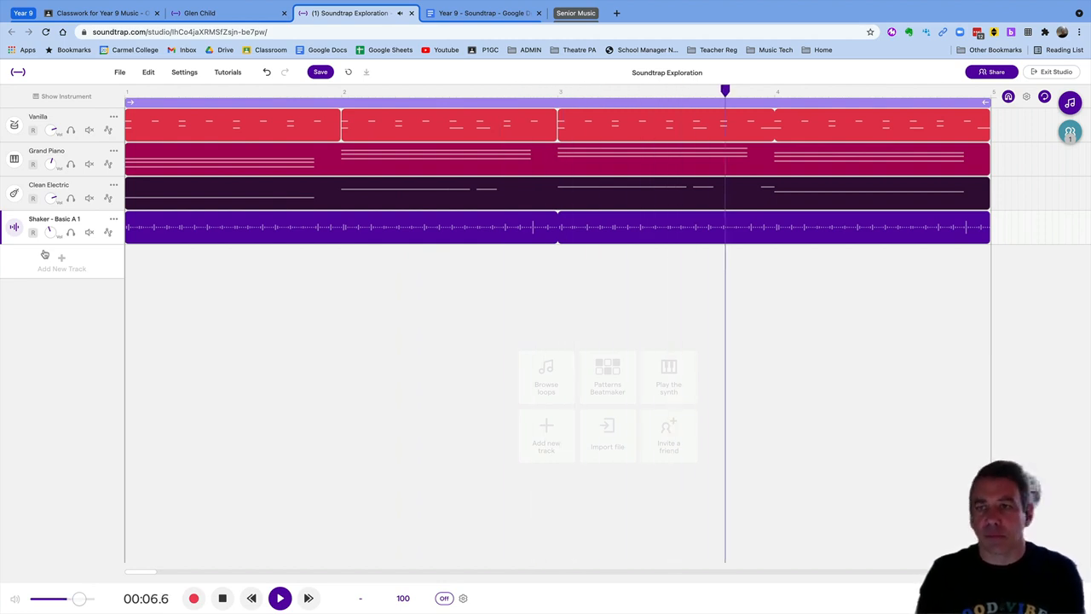
{"action": "left_click", "coordinate": [222, 598]}
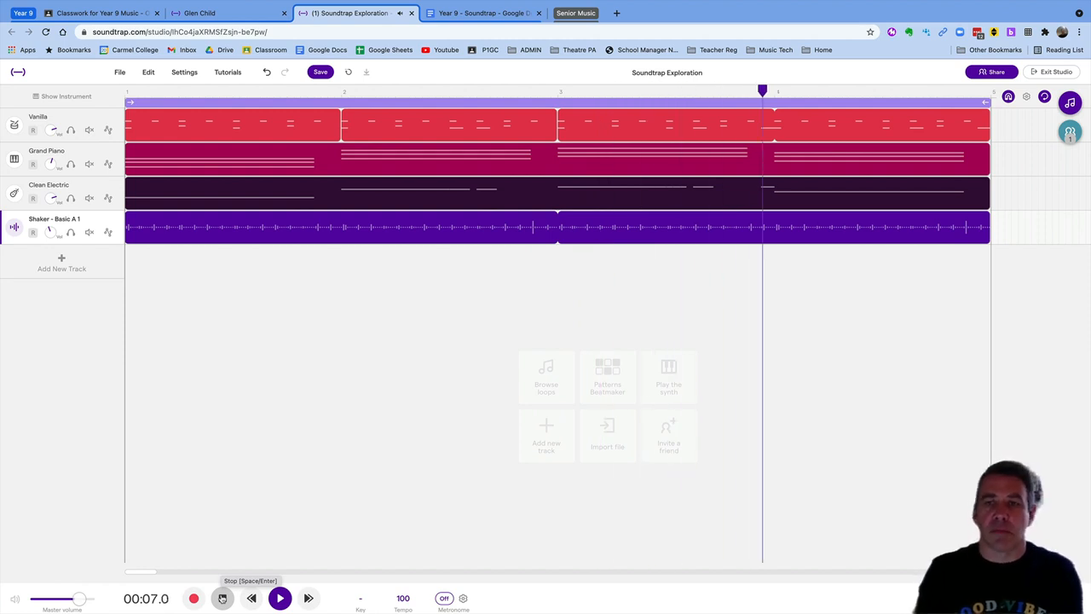
{"action": "left_click", "coordinate": [222, 599]}
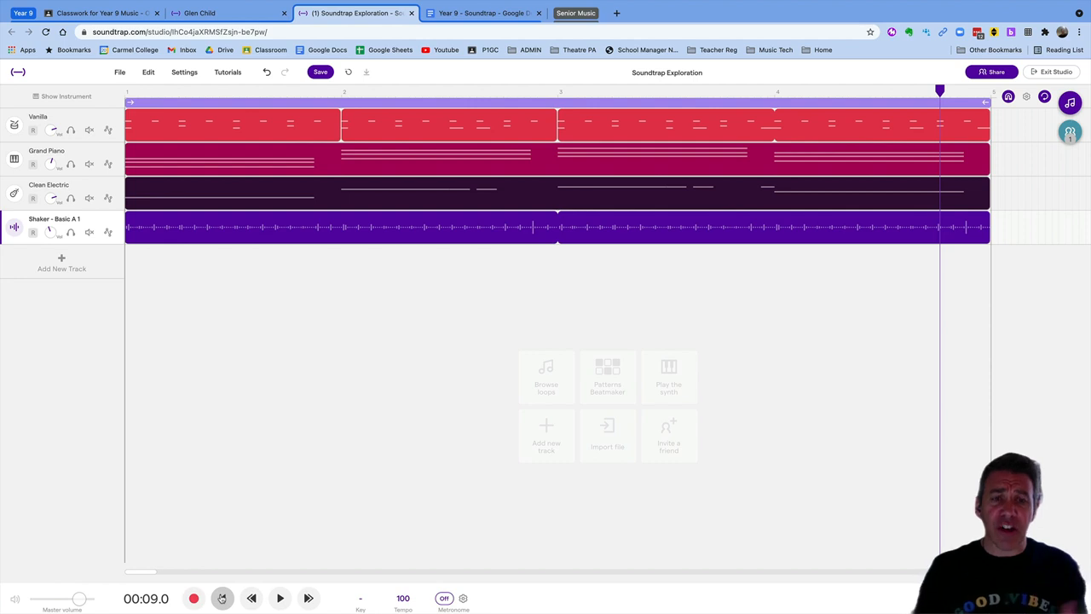
Add a Voice & microphones Mic track, arm it with headphones, lower its reverb, rewind to start
{"action": "left_click", "coordinate": [61, 262]}
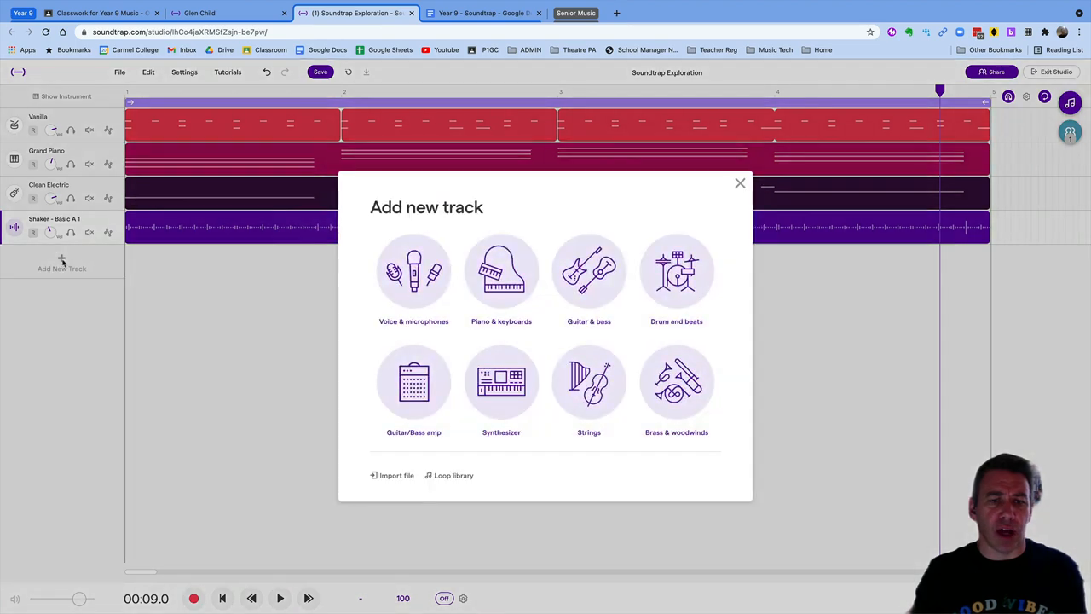
{"action": "left_click", "coordinate": [424, 293]}
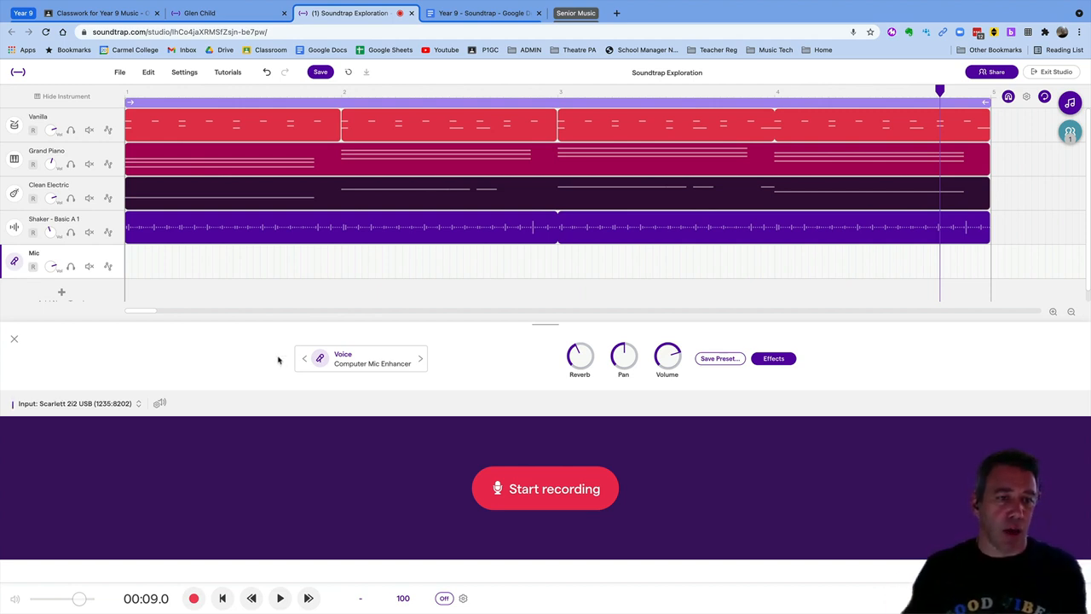
{"action": "left_click", "coordinate": [34, 268]}
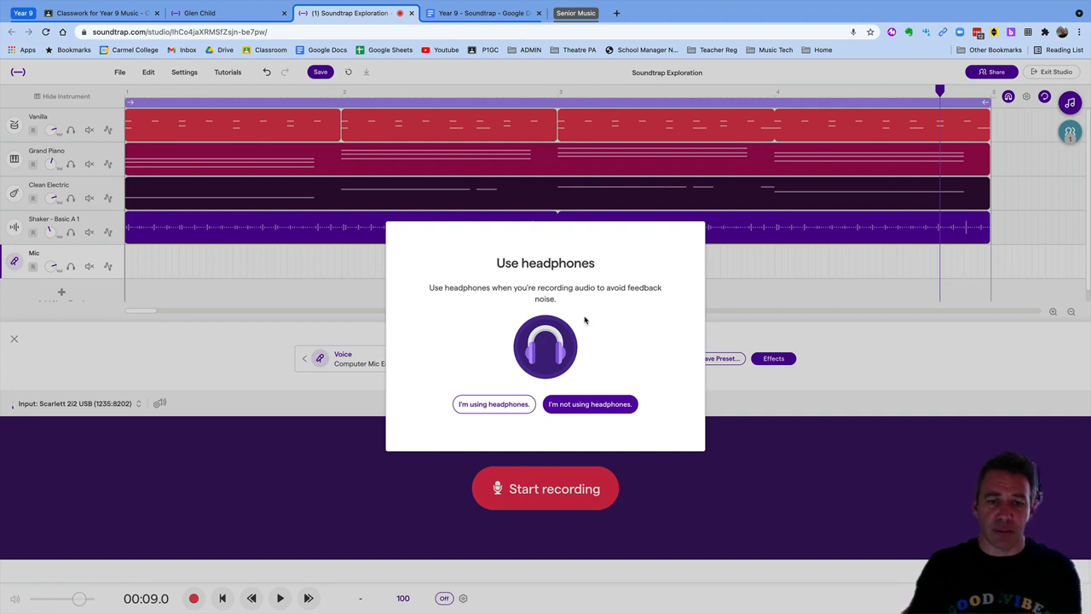
{"action": "left_click", "coordinate": [508, 404]}
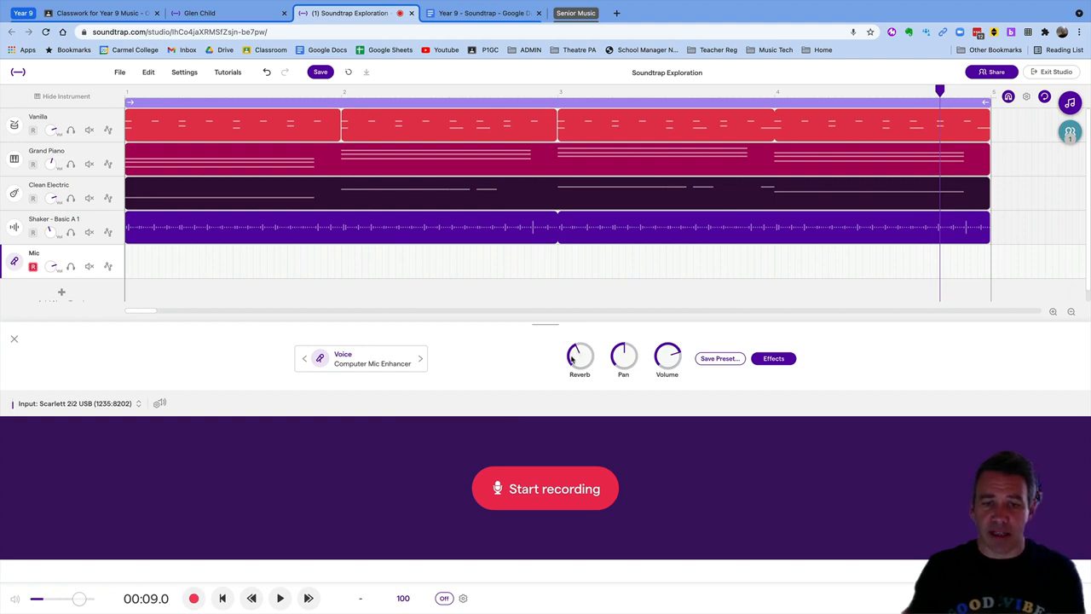
{"action": "mouse_move", "coordinate": [574, 364]}
{"action": "left_mouse_down"}
{"action": "mouse_move", "coordinate": [579, 350]}
{"action": "mouse_move", "coordinate": [576, 377]}
{"action": "left_mouse_up"}
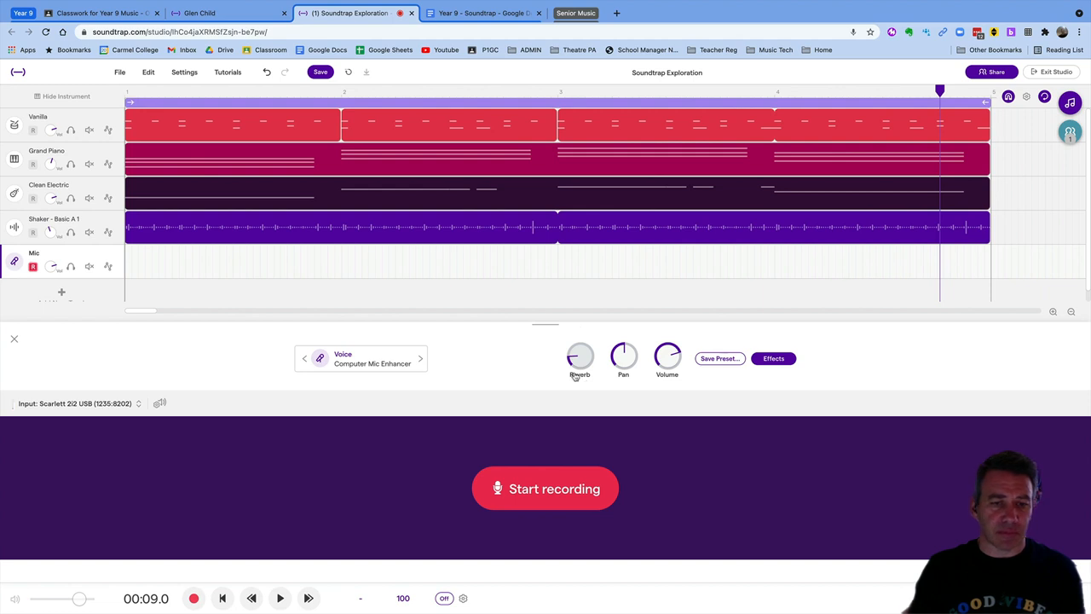
{"action": "left_click", "coordinate": [223, 598]}
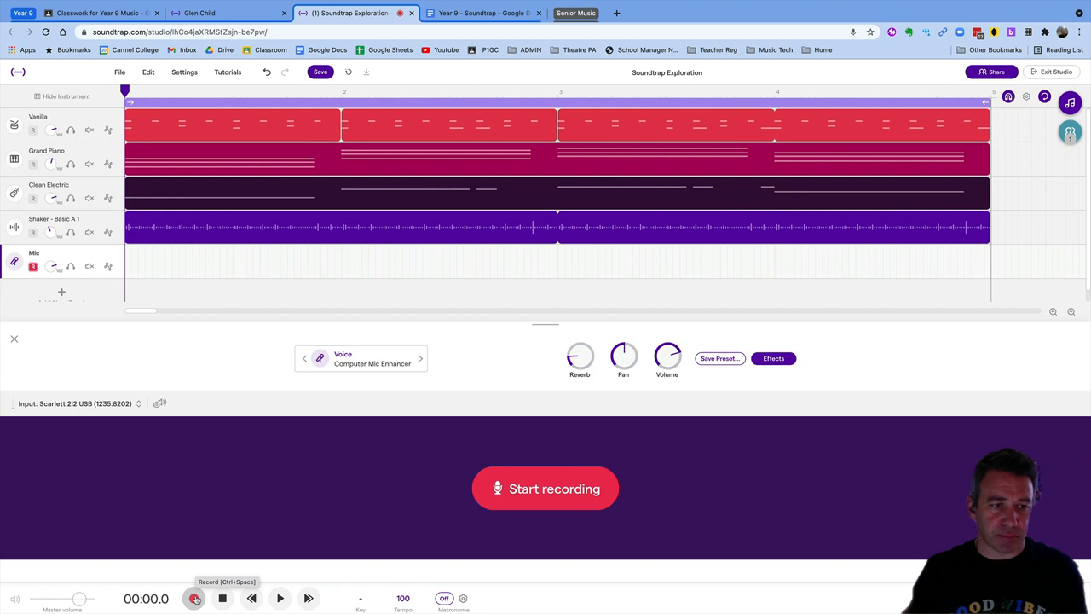
With the metronome on, record a four-bar voice clip on the Mic track, then disarm it
{"action": "left_click", "coordinate": [195, 599]}
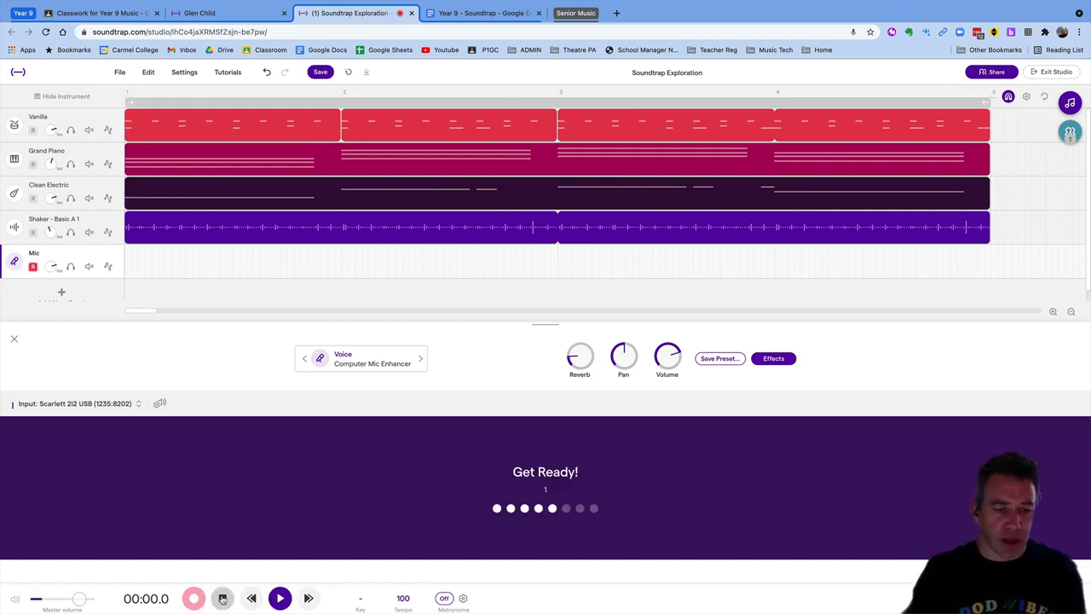
{"action": "left_click", "coordinate": [223, 598]}
{"action": "left_click", "coordinate": [445, 599]}
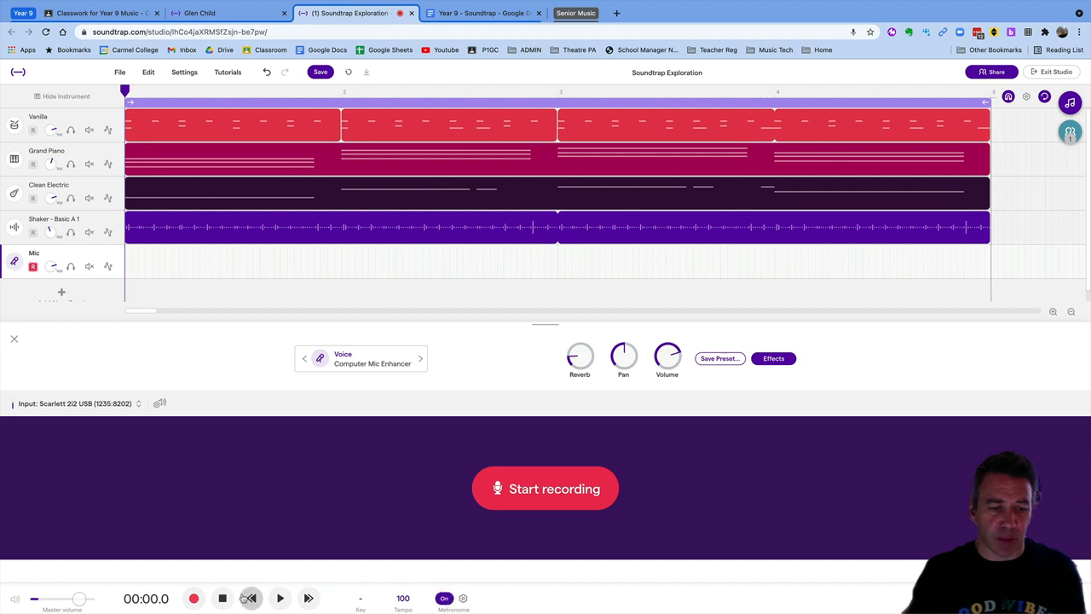
{"action": "left_click", "coordinate": [197, 600]}
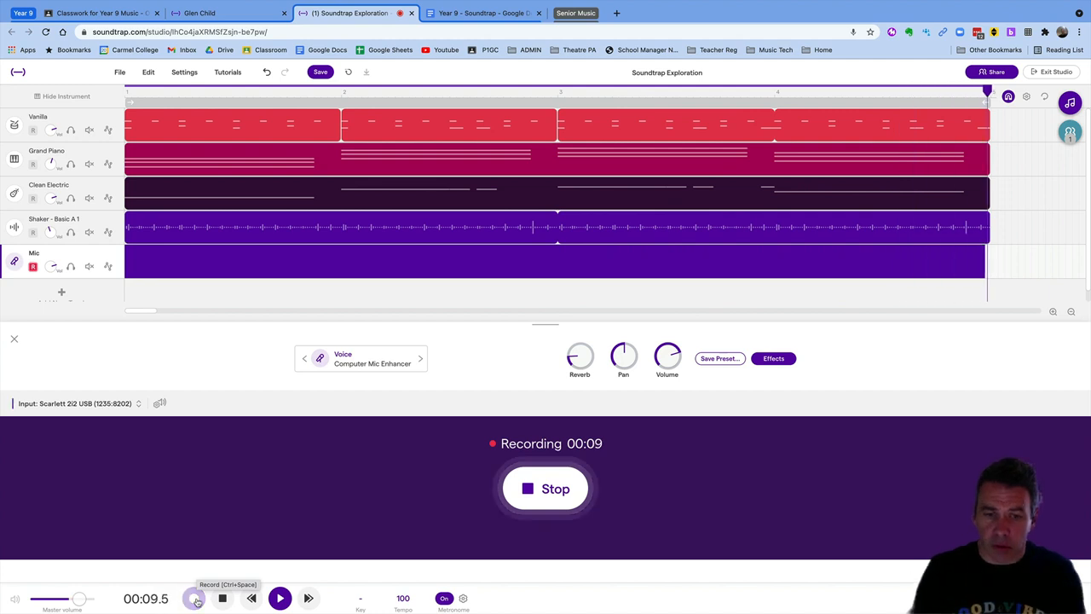
{"action": "left_click", "coordinate": [195, 599]}
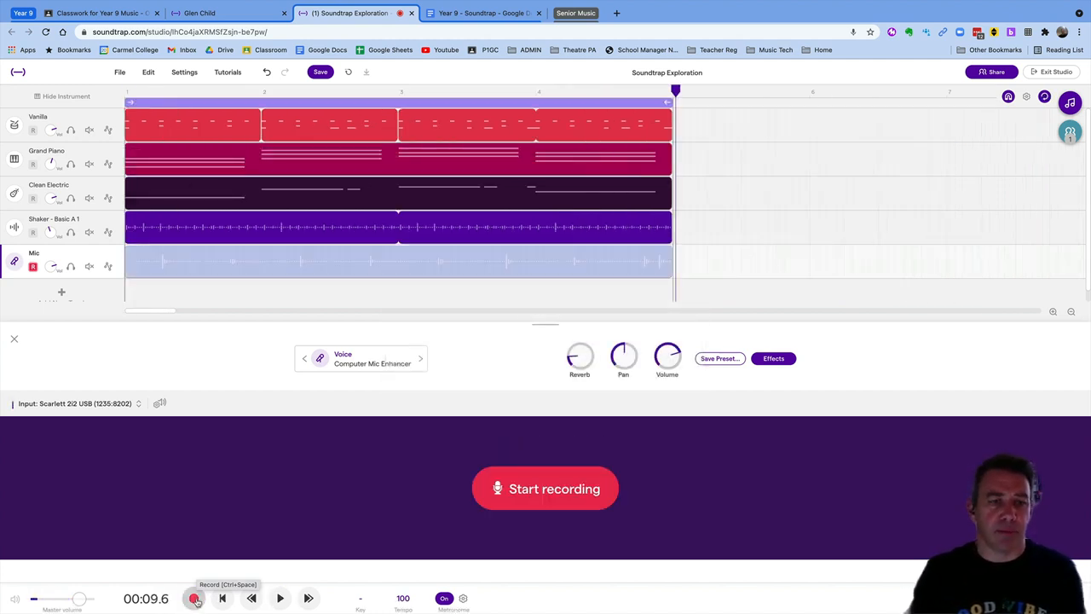
{"action": "left_click", "coordinate": [32, 268]}
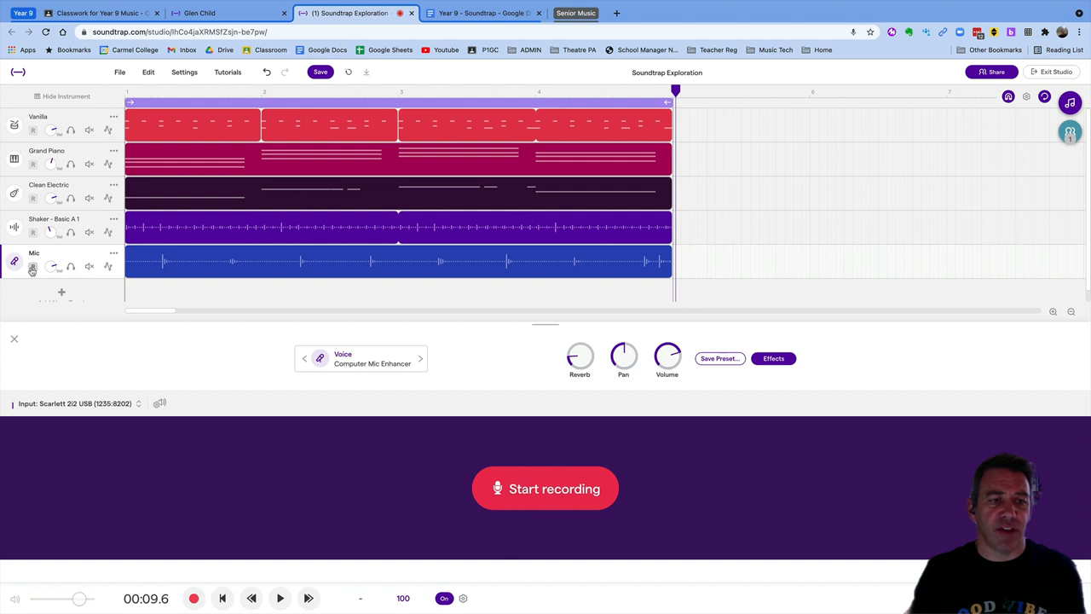
{"action": "left_click", "coordinate": [14, 338]}
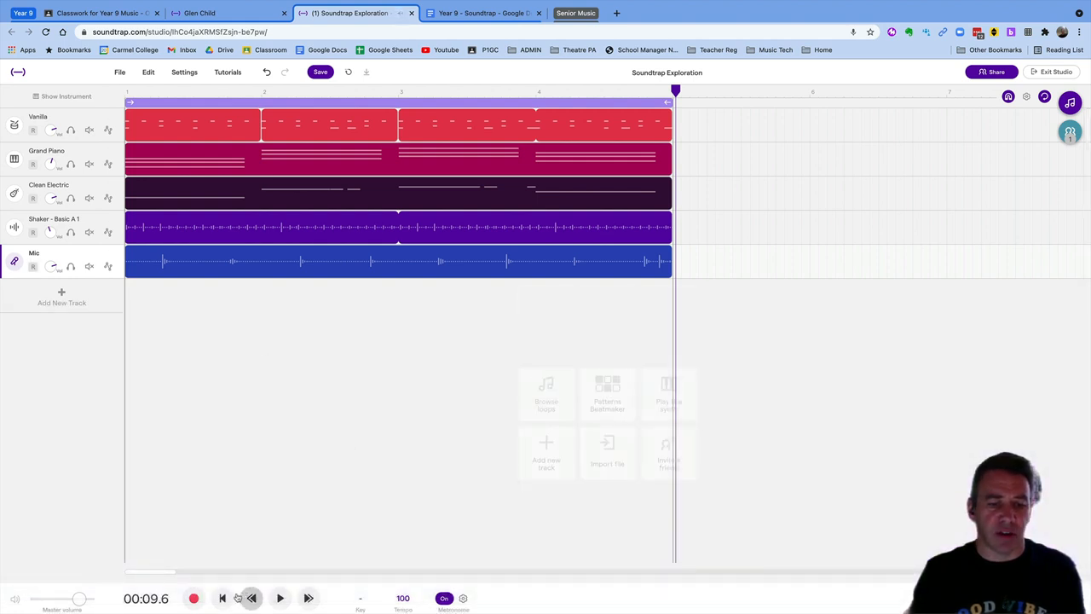
{"action": "left_click", "coordinate": [282, 599]}
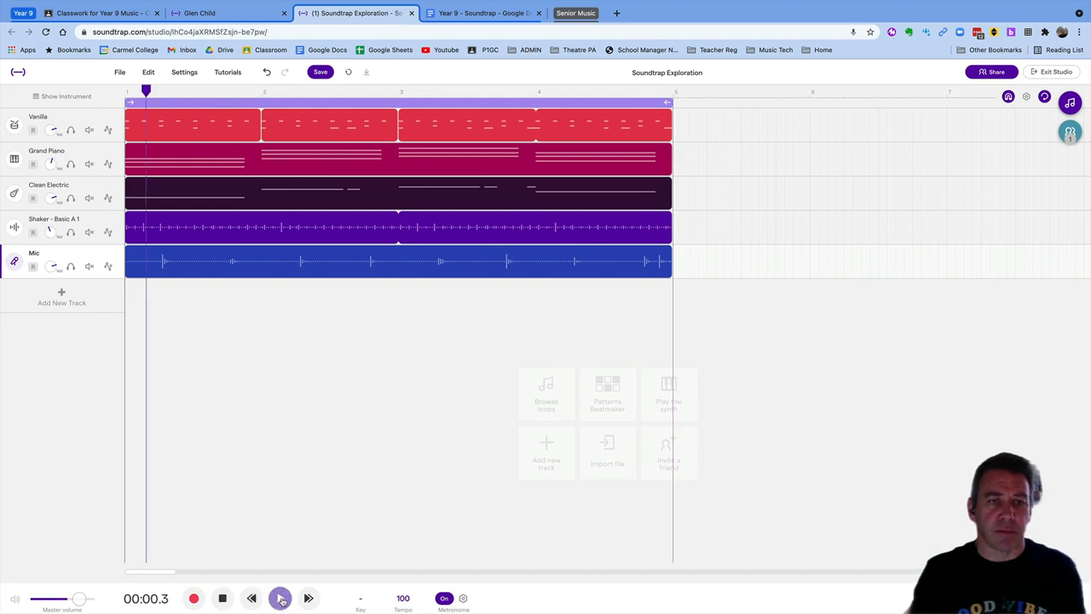
{"action": "left_click", "coordinate": [220, 598]}
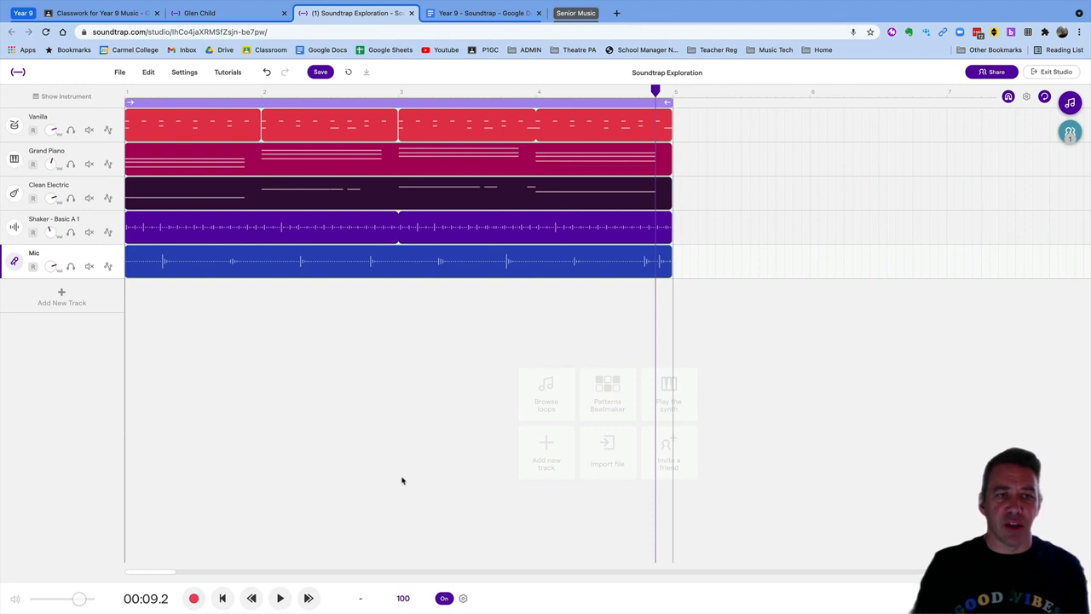
{"action": "mouse_move", "coordinate": [159, 262]}
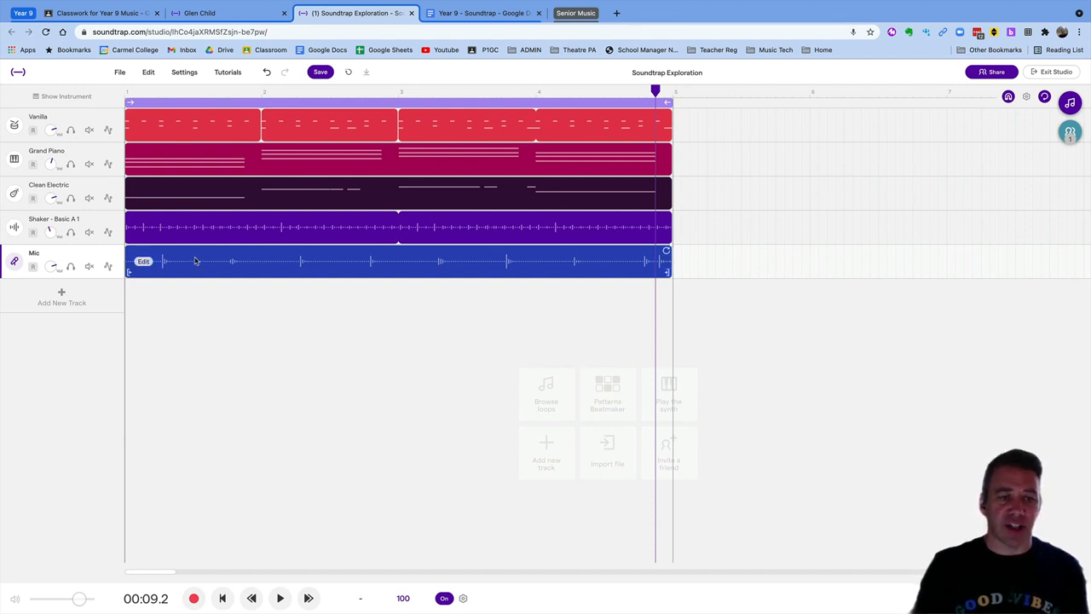
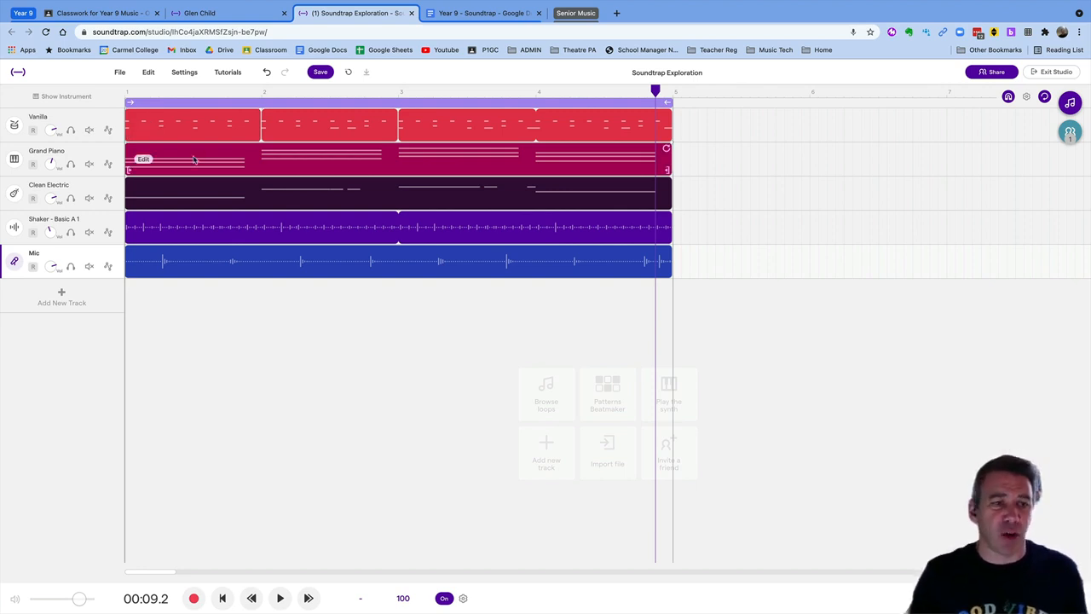
Add a new String Section track from the Strings instruments
{"action": "left_click", "coordinate": [187, 160]}
{"action": "left_click", "coordinate": [66, 304]}
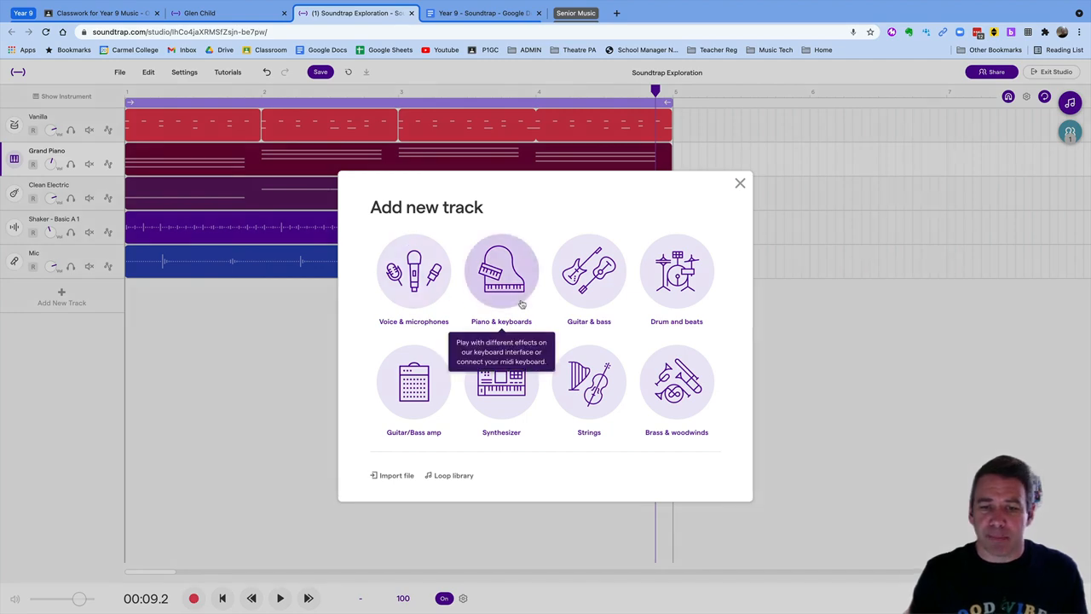
{"action": "left_click", "coordinate": [596, 383]}
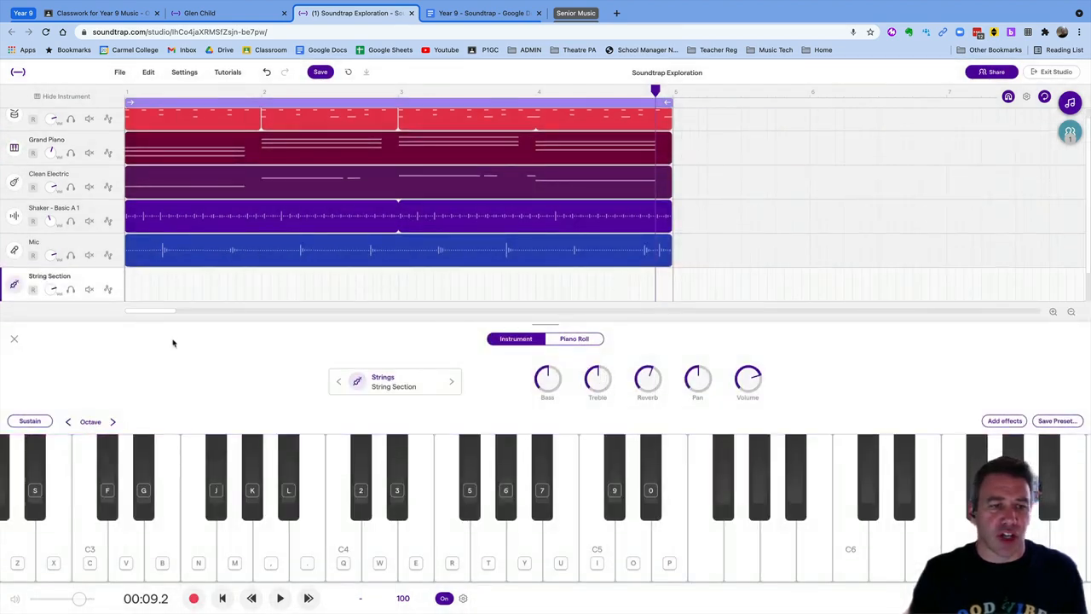
{"action": "left_click", "coordinate": [13, 339]}
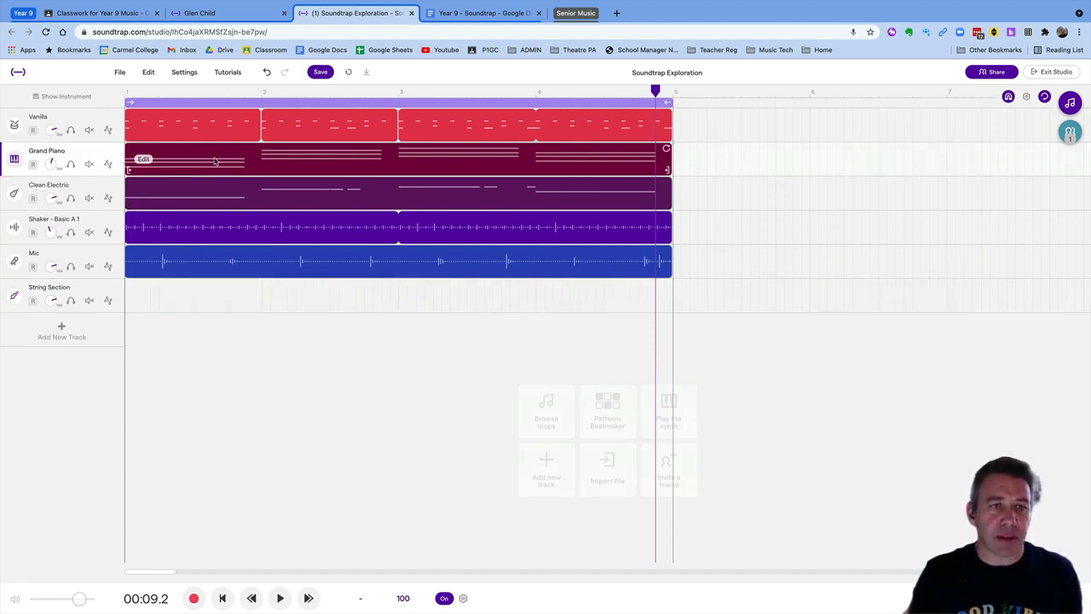
Copy the Grand Piano chord region and delete the empty String Section region
{"action": "right_click", "coordinate": [215, 162]}
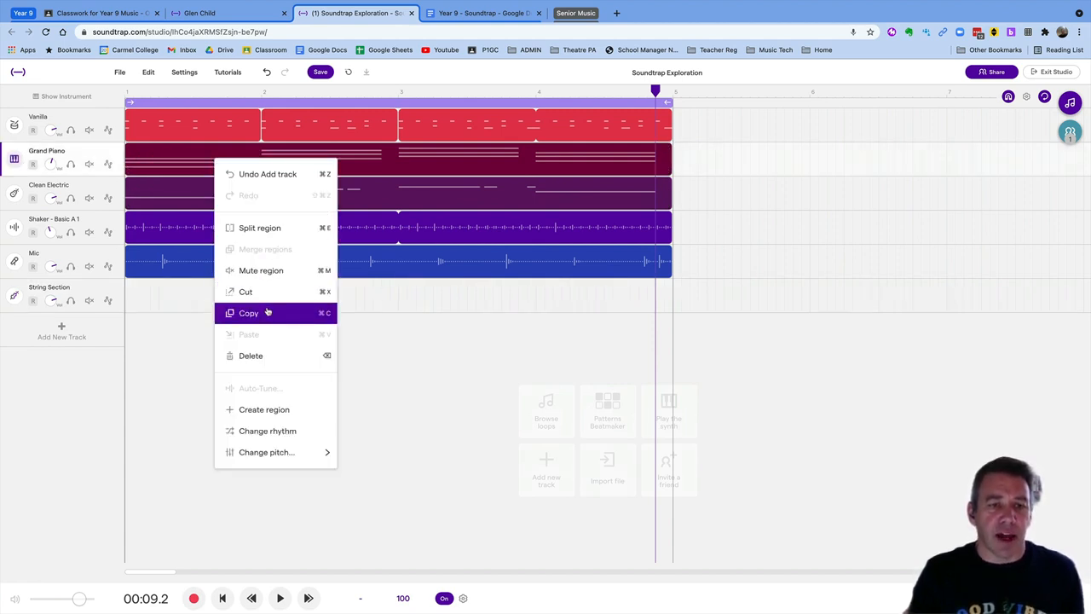
{"action": "left_click", "coordinate": [266, 313]}
{"action": "left_click", "coordinate": [155, 304]}
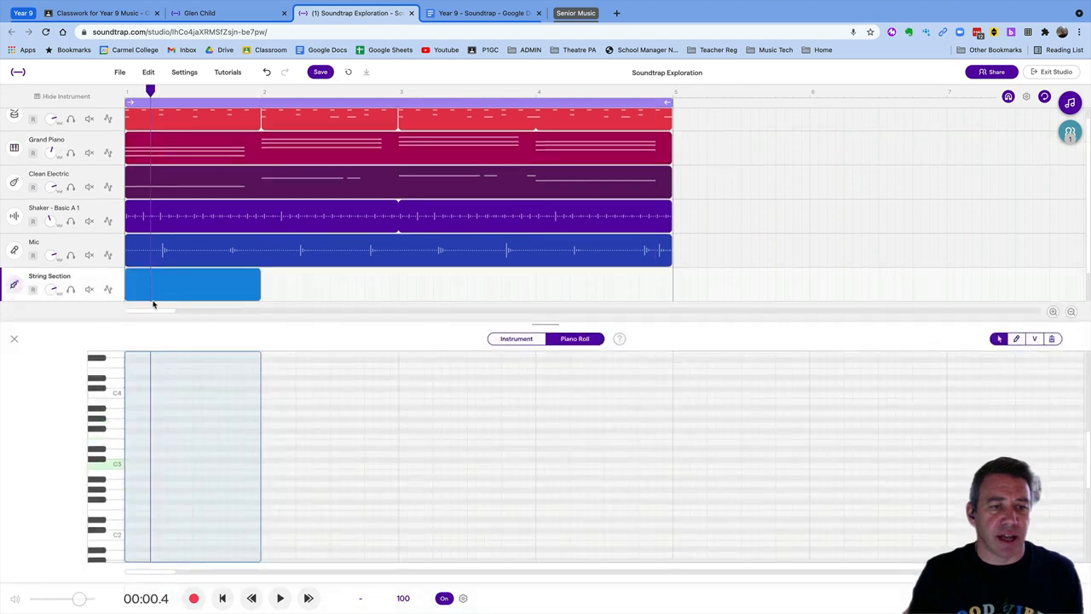
{"action": "left_click", "coordinate": [14, 339]}
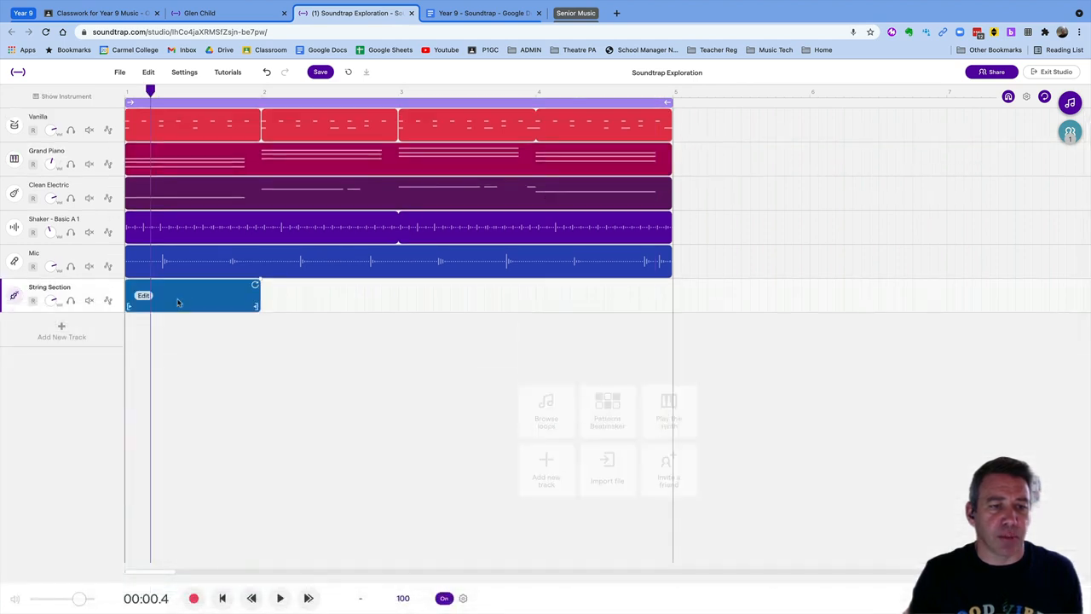
{"action": "key", "text": "Delete"}
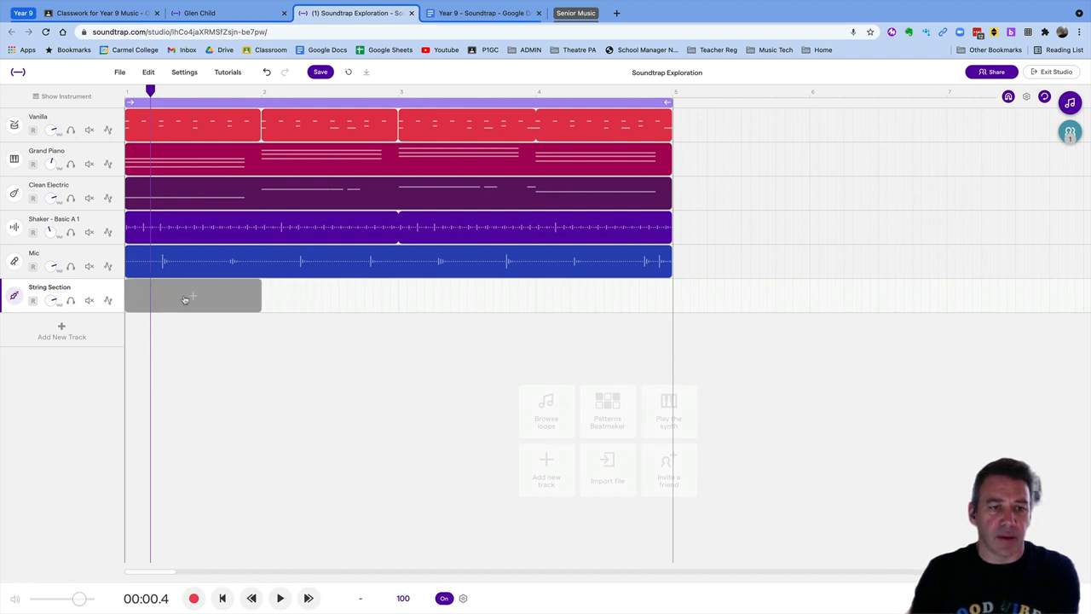
Paste the piano chords onto the String Section track, starting at bar 1
{"action": "left_click", "coordinate": [184, 298]}
{"action": "right_click", "coordinate": [187, 288]}
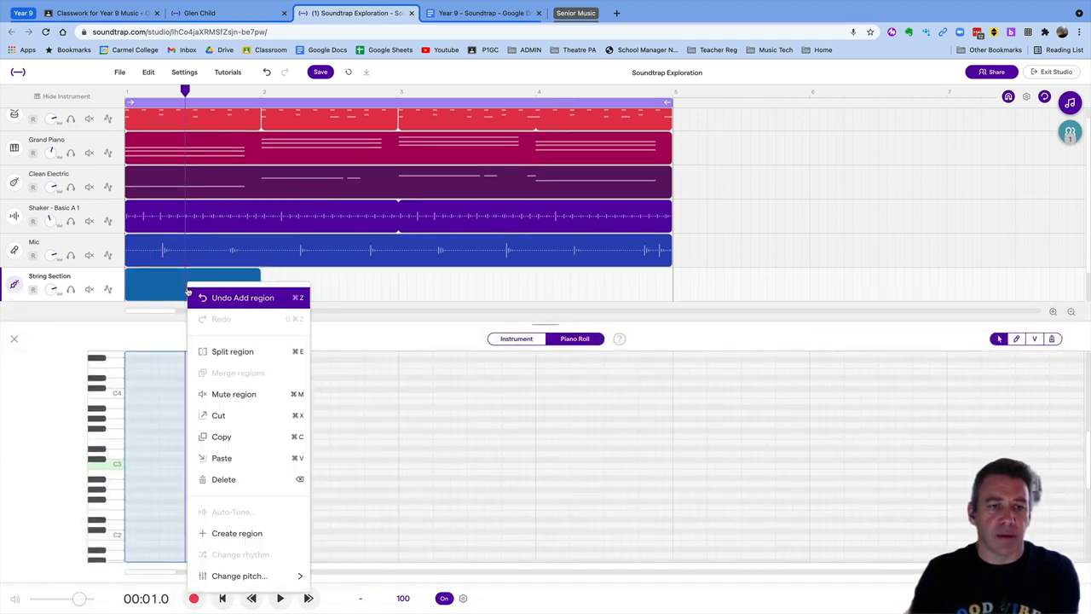
{"action": "left_click", "coordinate": [223, 458]}
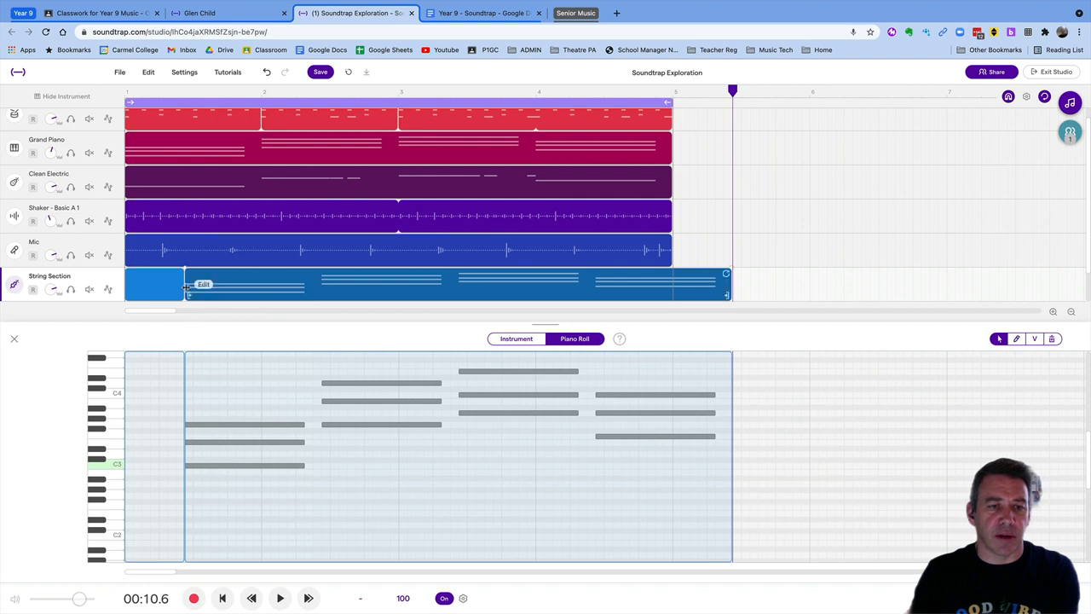
{"action": "left_click_drag", "start_coordinate": [205, 285], "coordinate": [146, 284]}
{"action": "key", "text": "Return"}
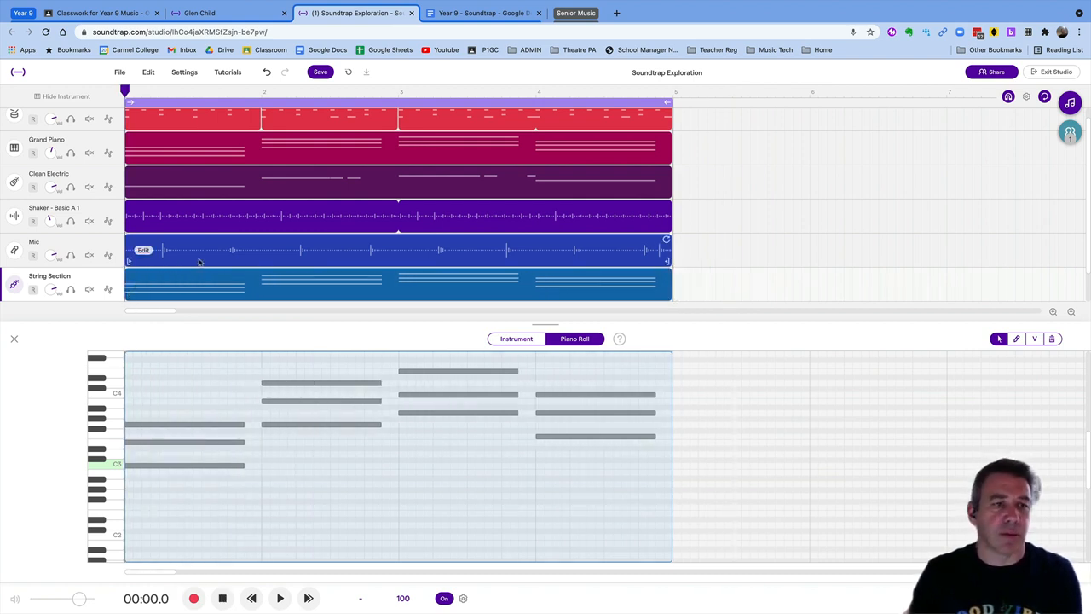
Play the arrangement from the beginning to hear the new strings
{"action": "key", "text": "space"}
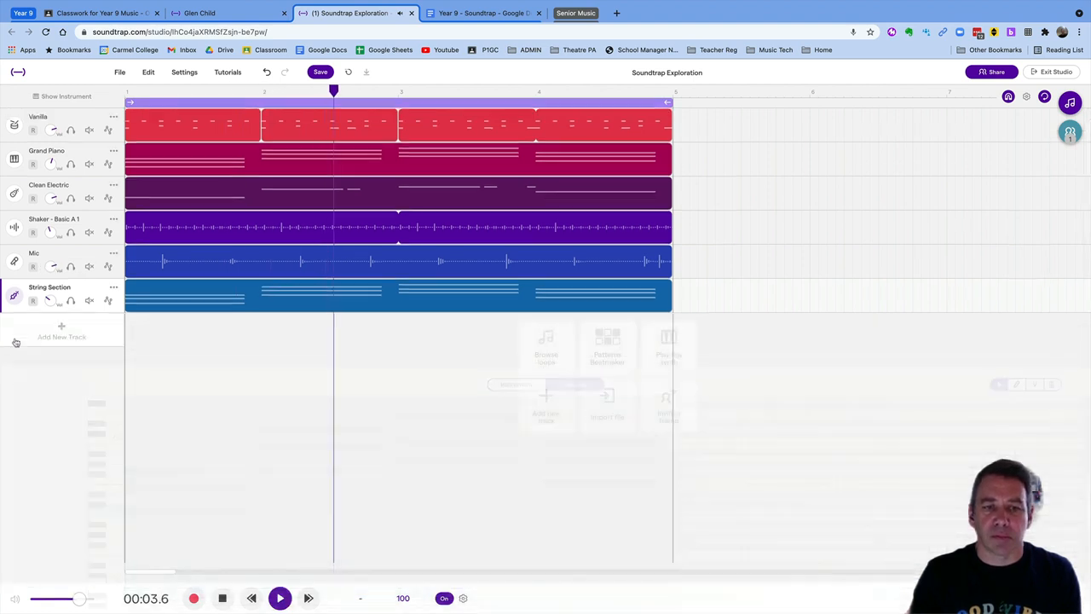
{"action": "left_click", "coordinate": [14, 340]}
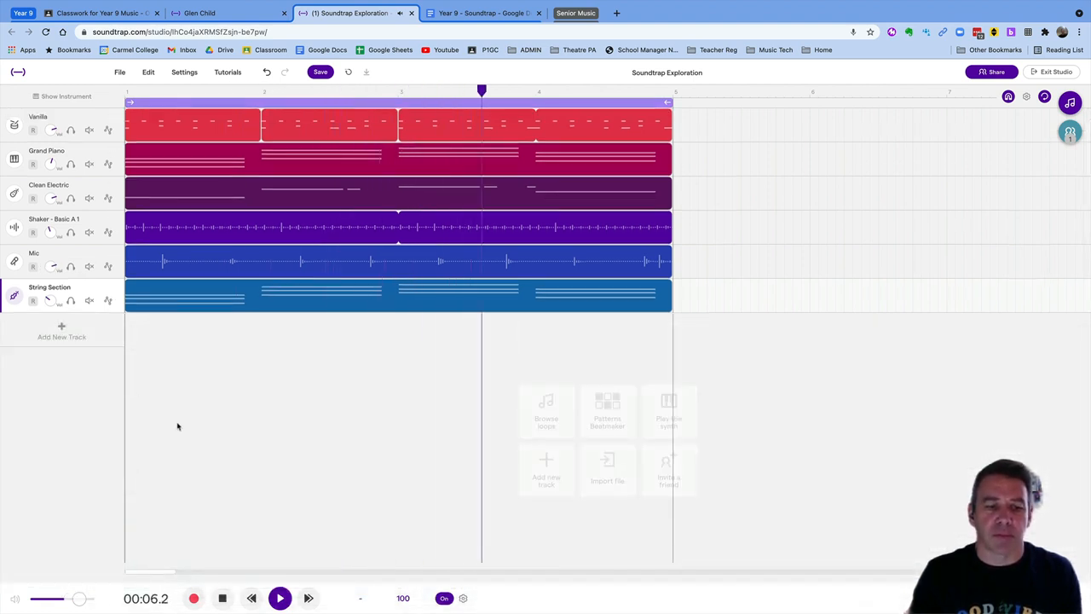
{"action": "left_click", "coordinate": [221, 600]}
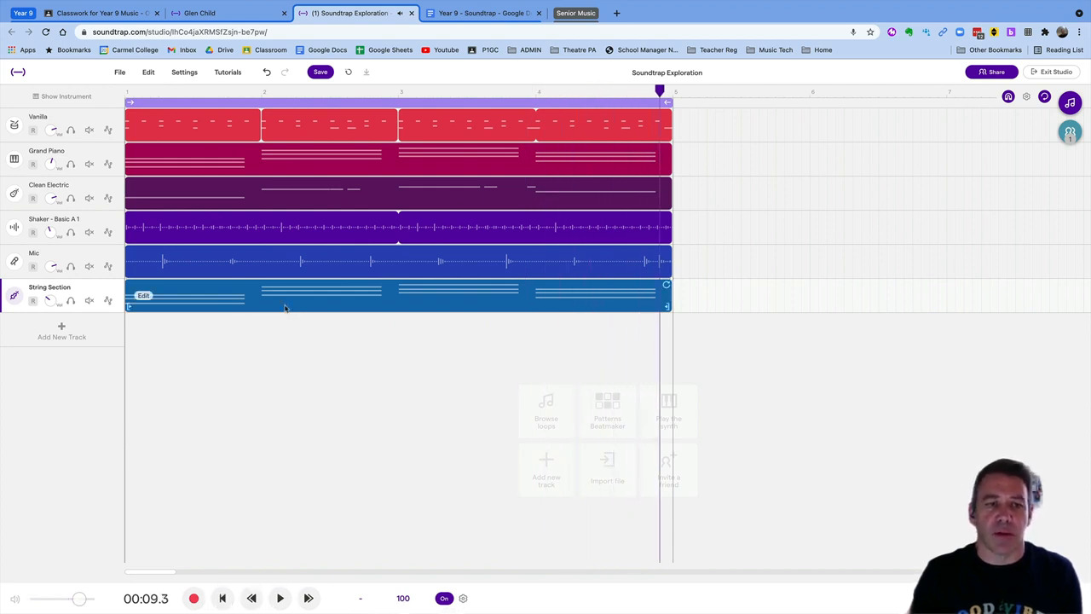
In the String Section note editor, select all notes and lengthen them by about a beat
{"action": "left_click", "coordinate": [143, 297]}
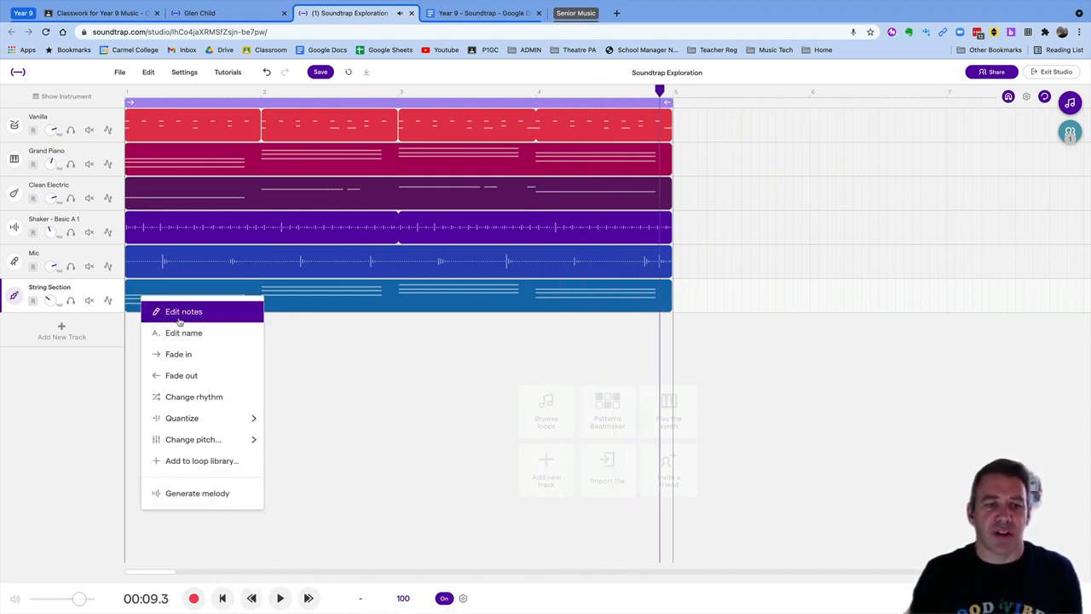
{"action": "left_click", "coordinate": [177, 313]}
{"action": "left_click", "coordinate": [222, 409]}
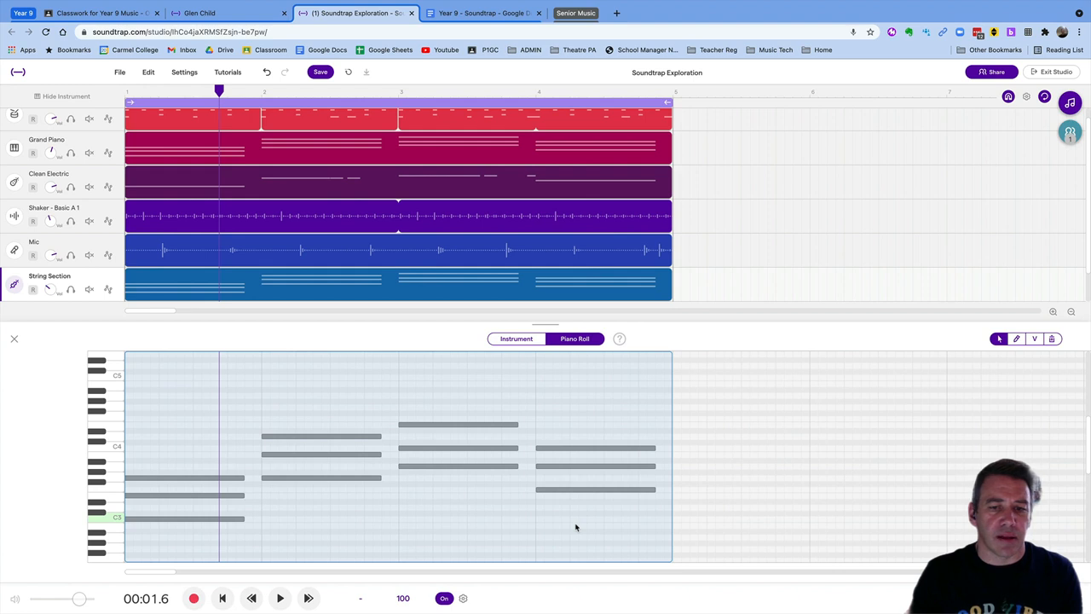
{"action": "key", "text": "super+a"}
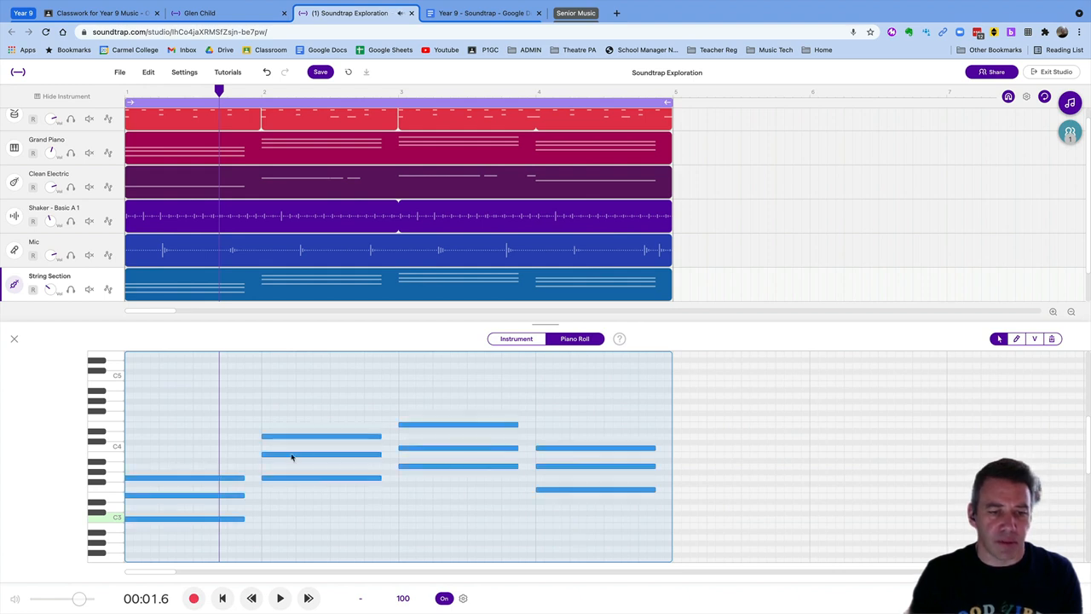
{"action": "left_click_drag", "start_coordinate": [245, 477], "coordinate": [266, 478]}
Play the project from the start to hear the sustained string chords
{"action": "key", "text": "Return"}
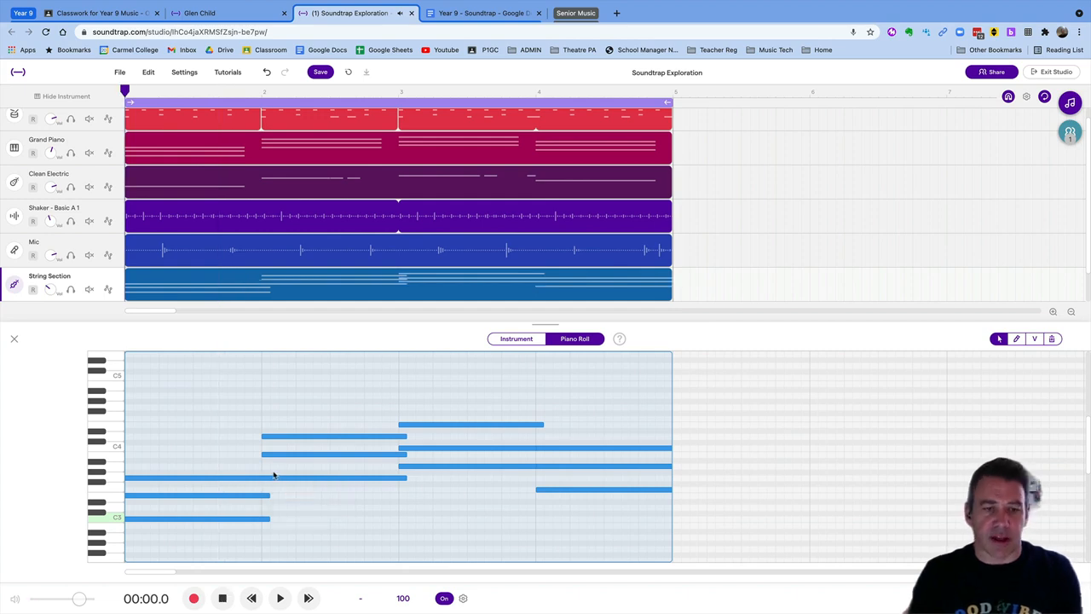
{"action": "key", "text": "space"}
{"action": "left_click", "coordinate": [14, 339]}
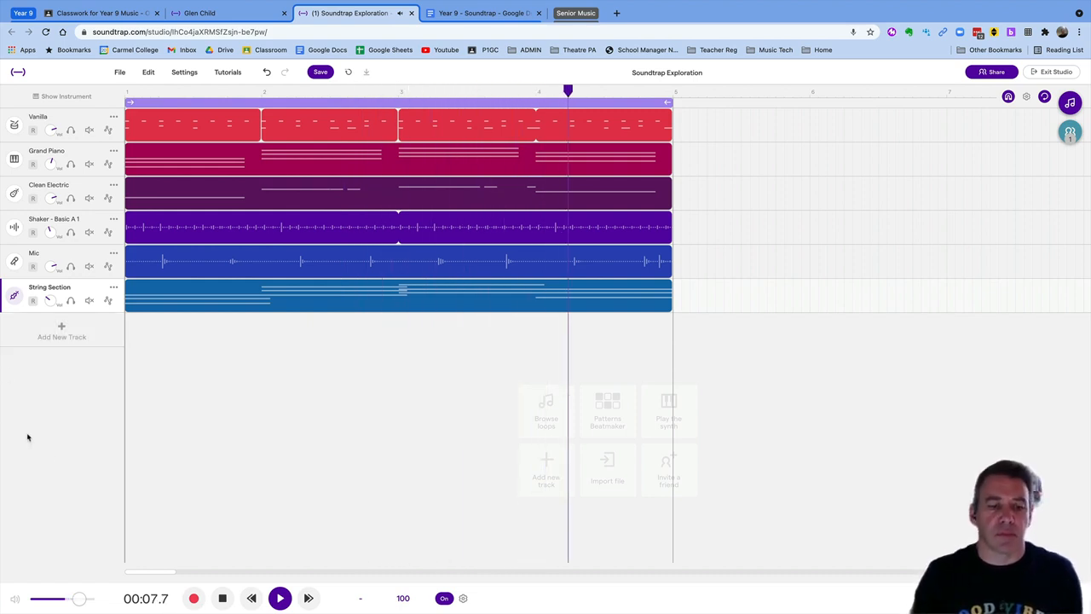
{"action": "left_click", "coordinate": [221, 599]}
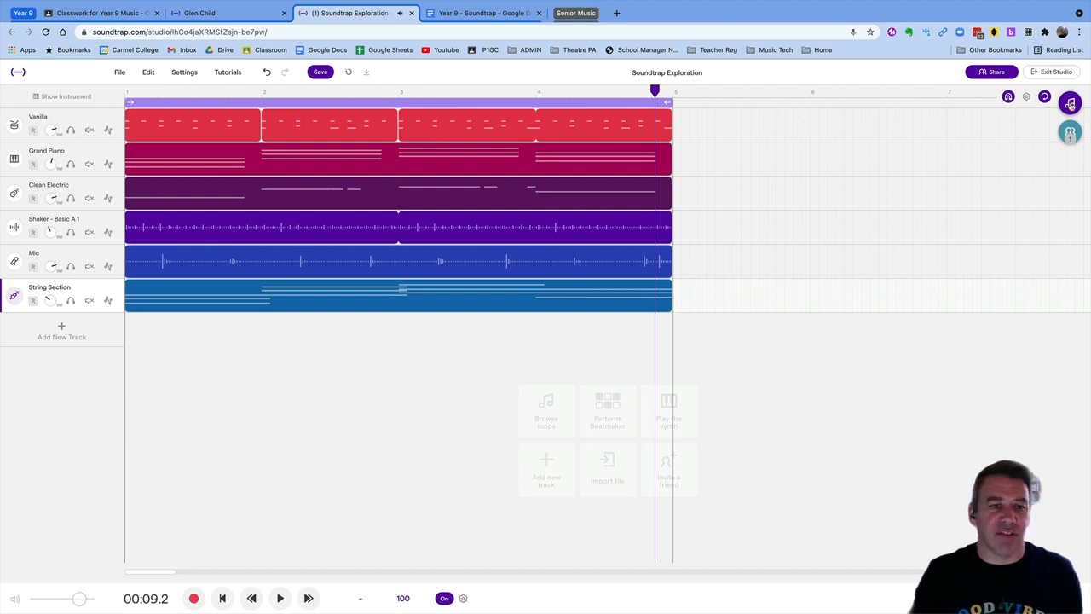
Search the loops for 'clap' and add Fairlane - Claps & Snap below String Section
{"action": "left_click", "coordinate": [1072, 106]}
{"action": "left_click", "coordinate": [993, 117]}
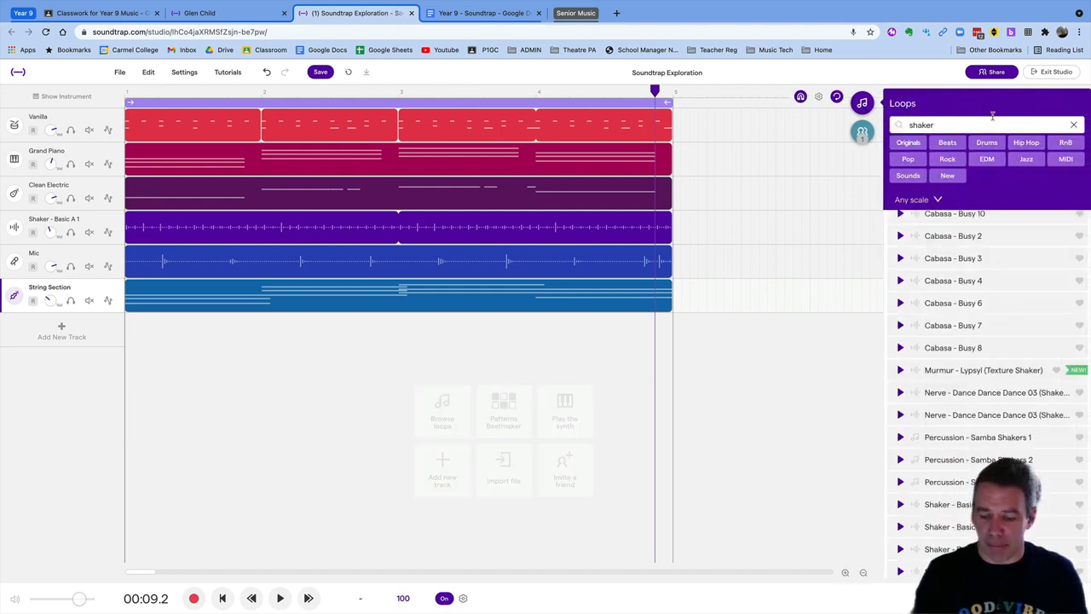
{"action": "key", "text": "BackSpace"}
{"action": "key", "text": "BackSpace"}
{"action": "key", "text": "BackSpace"}
{"action": "key", "text": "BackSpace"}
{"action": "key", "text": "BackSpace"}
{"action": "key", "text": "BackSpace"}
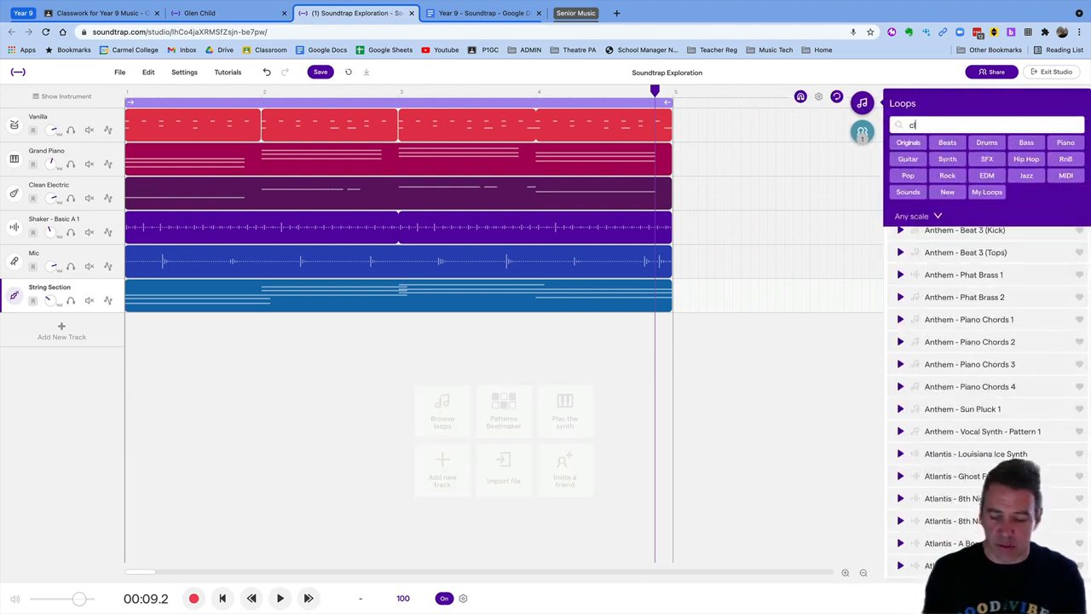
{"action": "type", "text": "clap"}
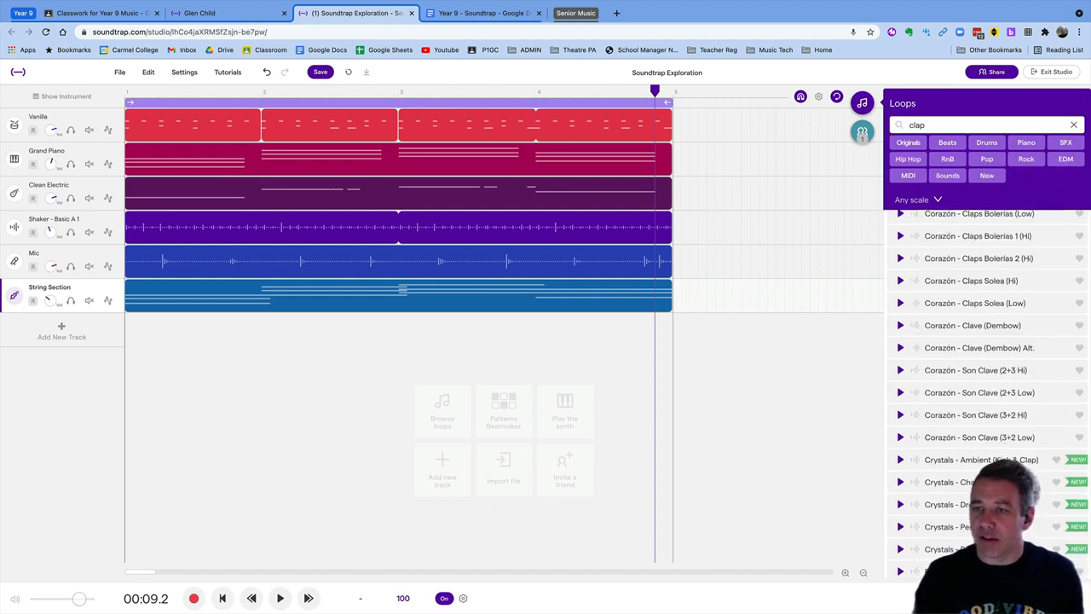
{"action": "scroll", "coordinate": [991, 334], "scroll_direction": "down", "scroll_amount": 2}
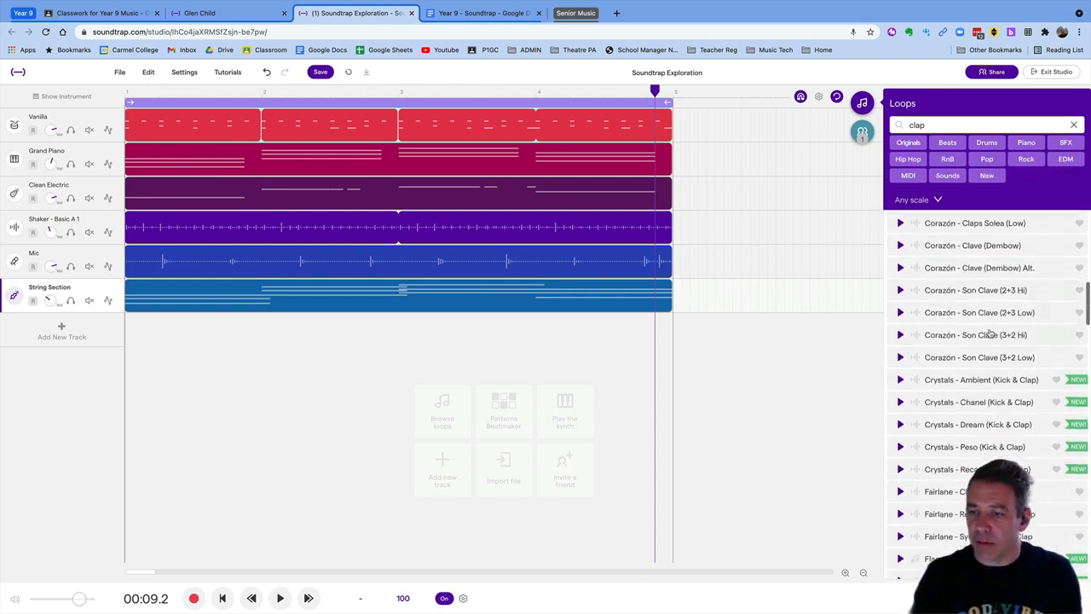
{"action": "scroll", "coordinate": [991, 334], "scroll_direction": "down", "scroll_amount": 3}
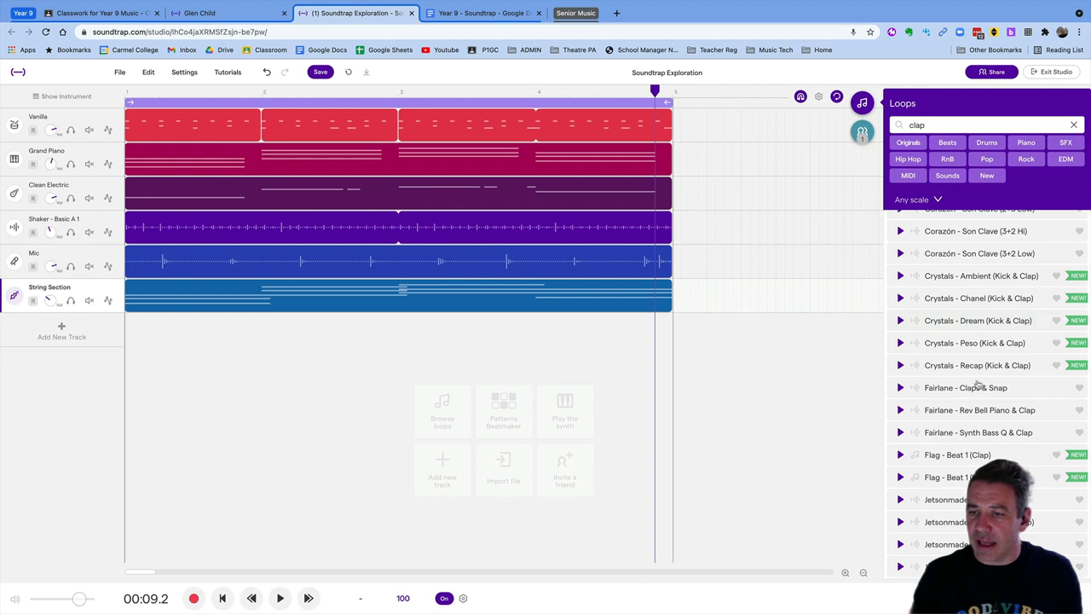
{"action": "left_click", "coordinate": [900, 389]}
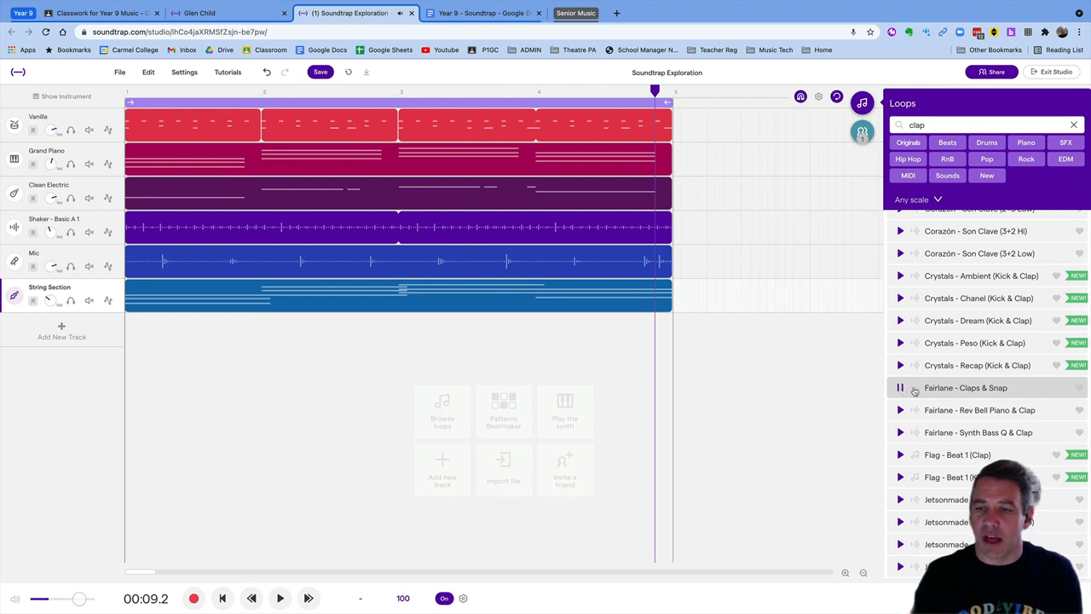
{"action": "left_click_drag", "start_coordinate": [933, 388], "coordinate": [131, 332]}
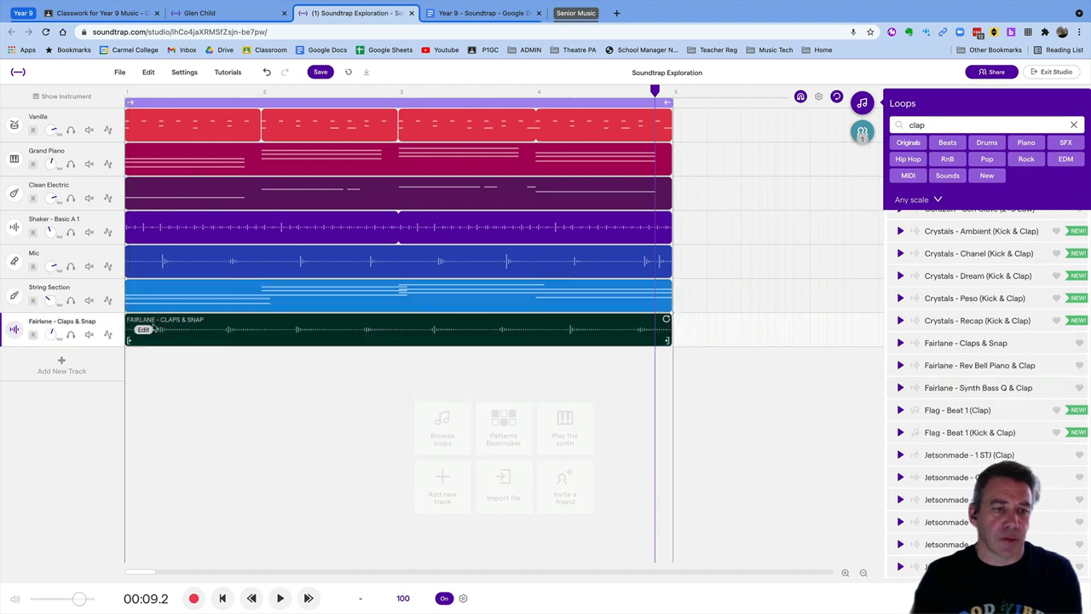
Mute the Mic track, play the song from the start, and close the loop browser
{"action": "left_click", "coordinate": [89, 266]}
{"action": "key", "text": "Return"}
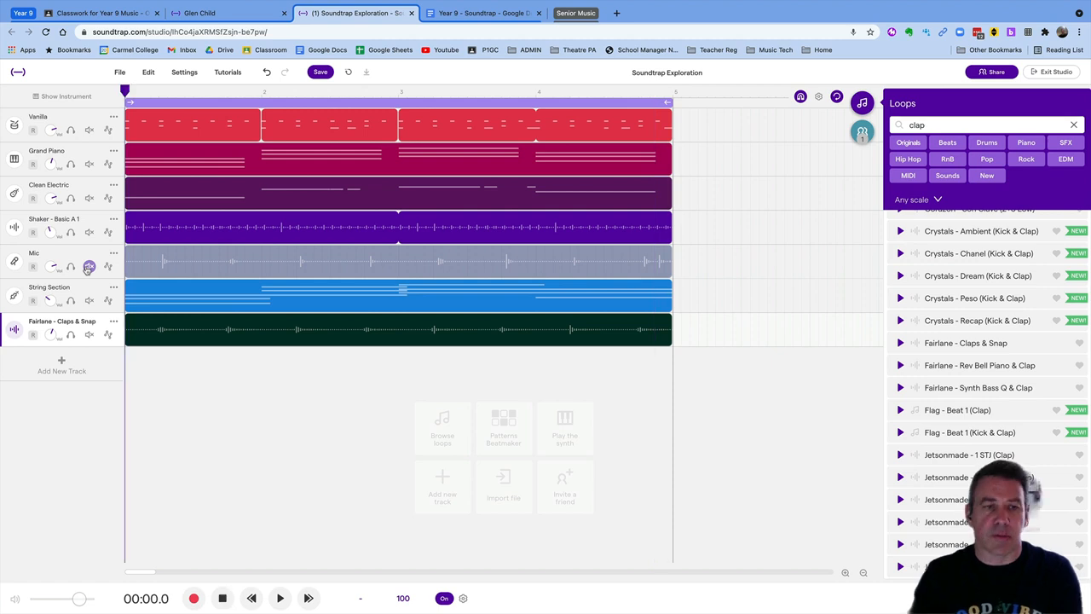
{"action": "key", "text": "space"}
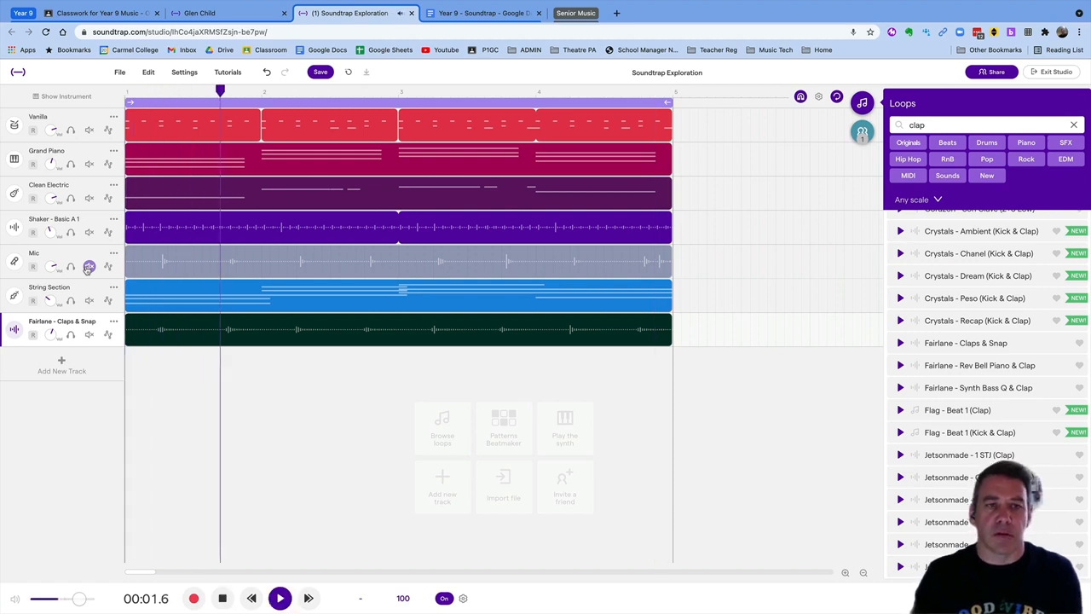
{"action": "left_click", "coordinate": [1075, 126]}
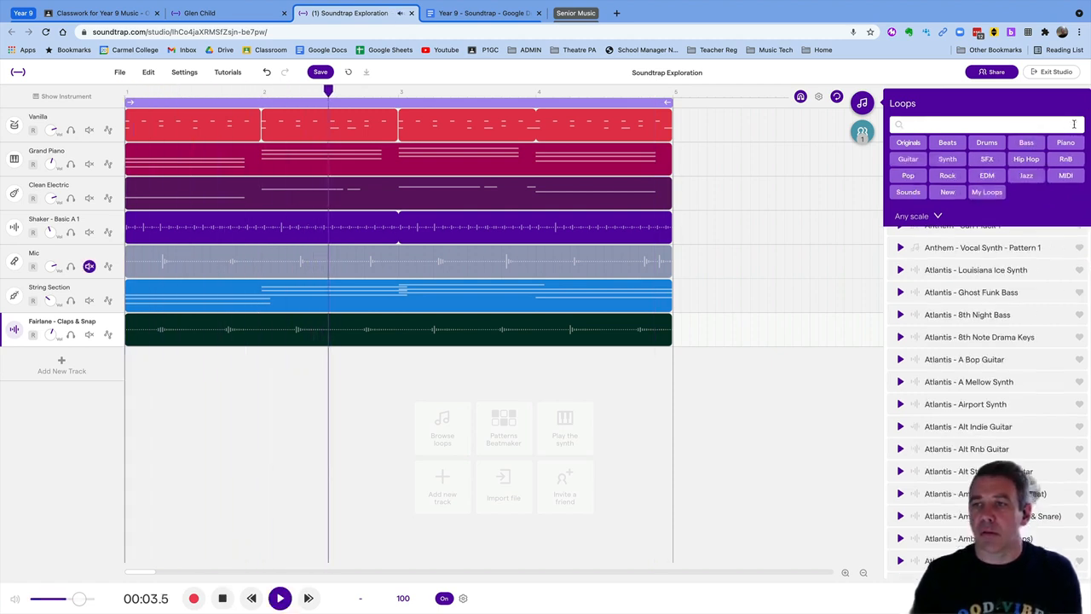
{"action": "left_click", "coordinate": [862, 103]}
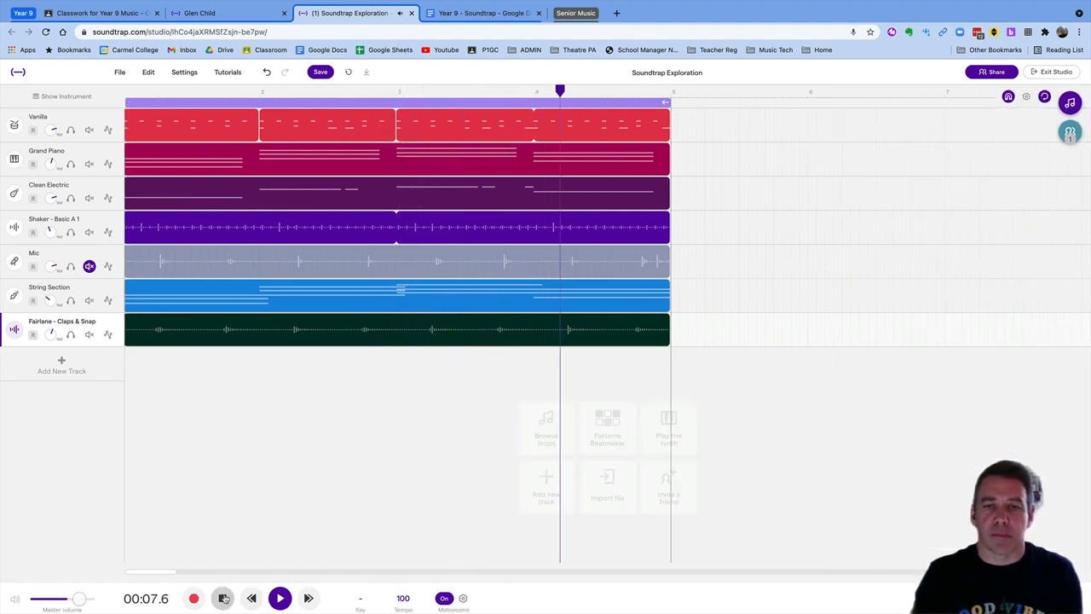
{"action": "left_click", "coordinate": [223, 598]}
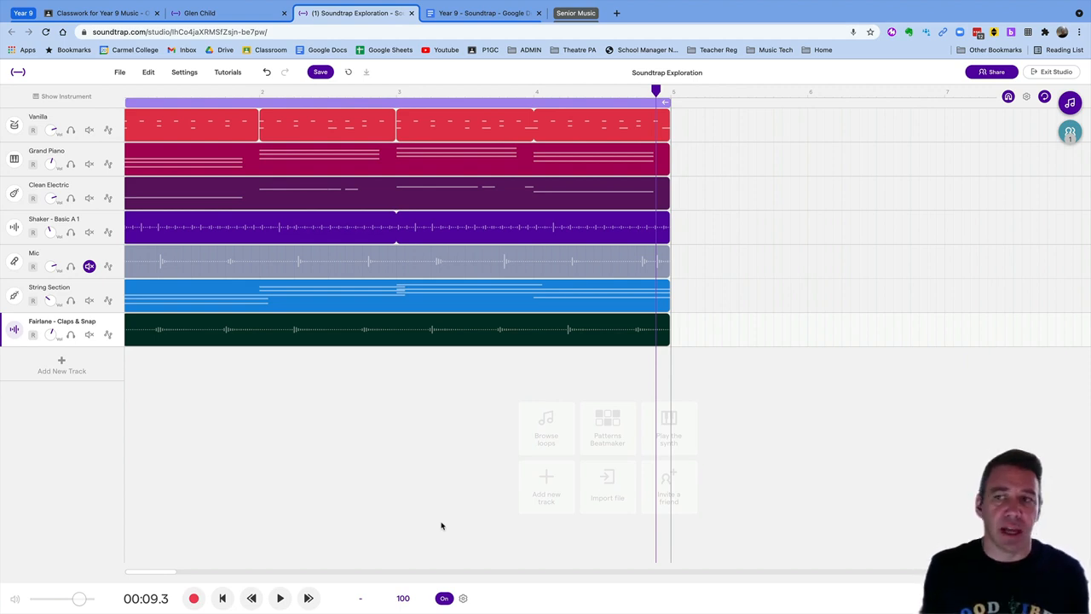
{"action": "left_click", "coordinate": [1071, 131]}
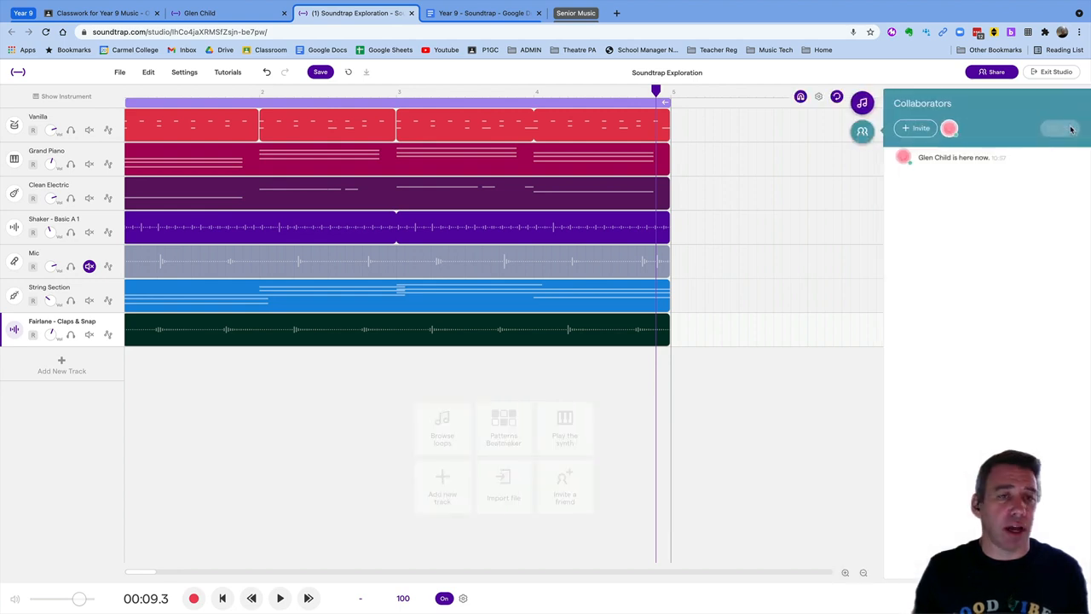
{"action": "left_click", "coordinate": [919, 131]}
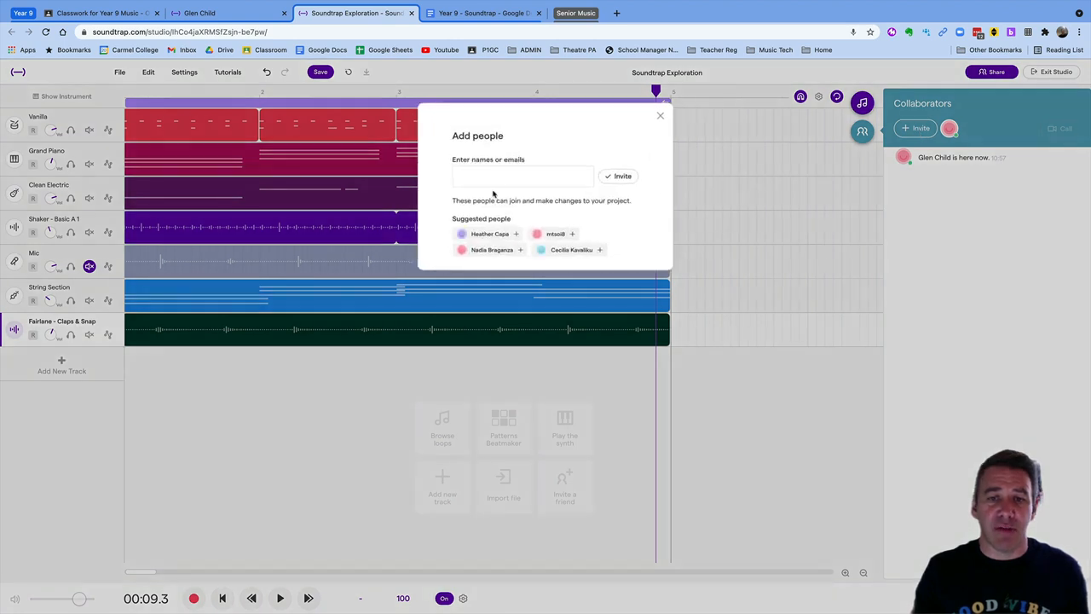
{"action": "left_click", "coordinate": [499, 176]}
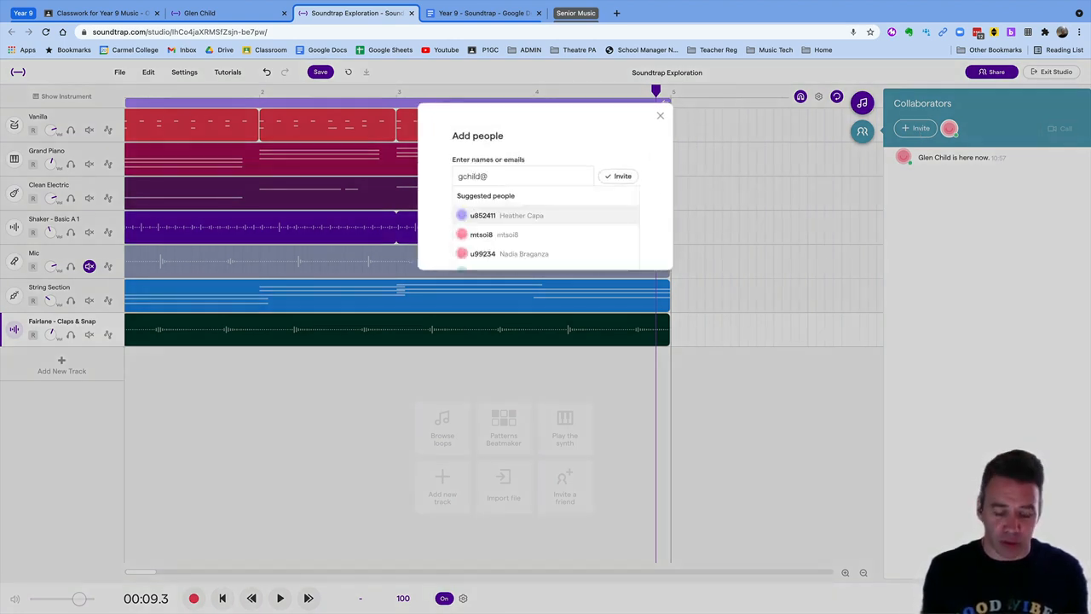
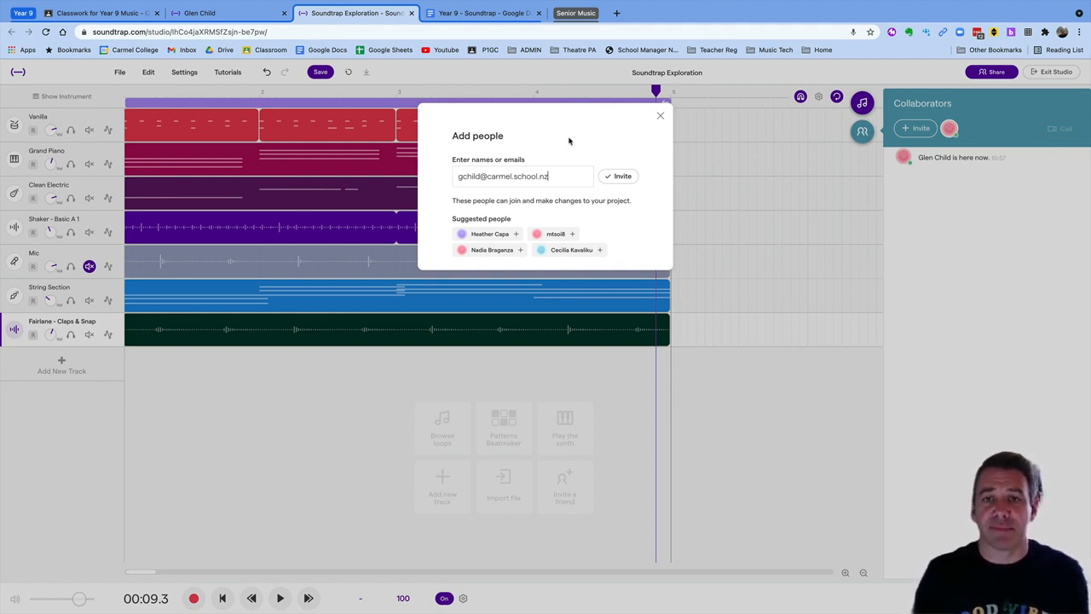
{"action": "left_click", "coordinate": [660, 115]}
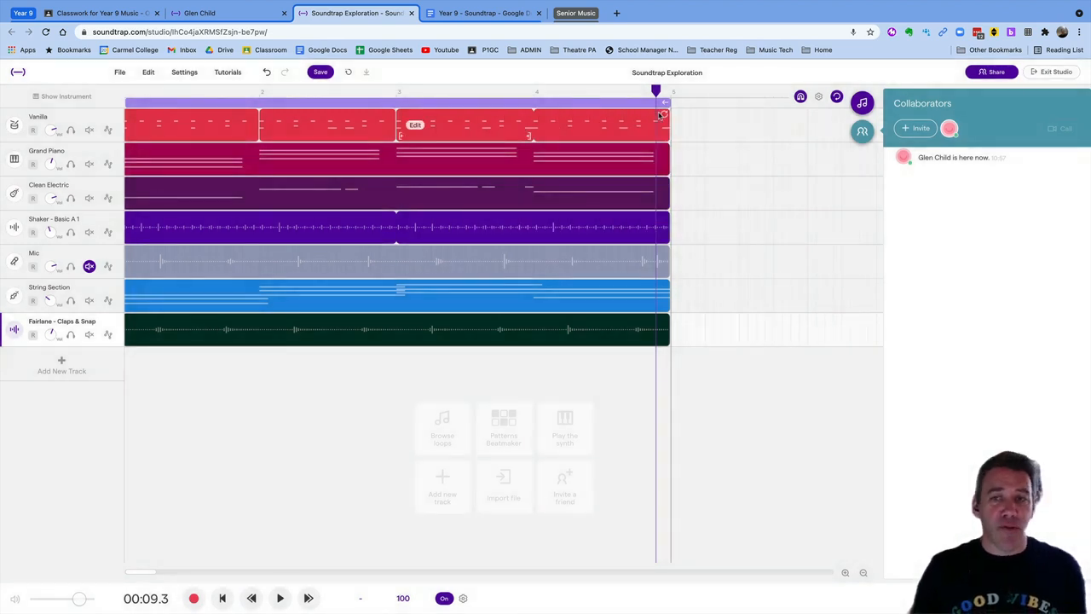
{"action": "left_click", "coordinate": [862, 130]}
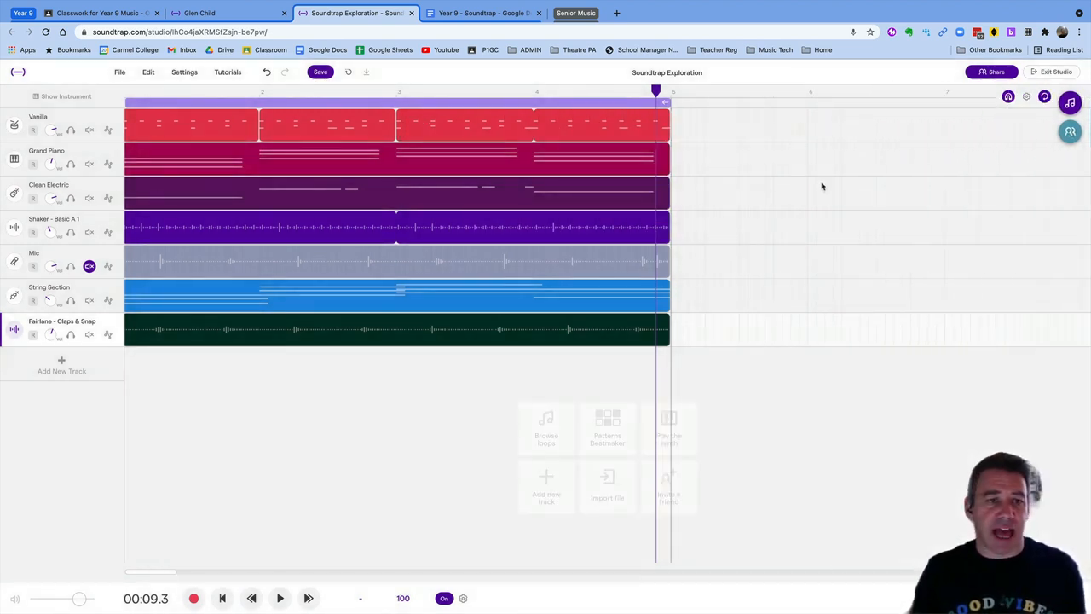